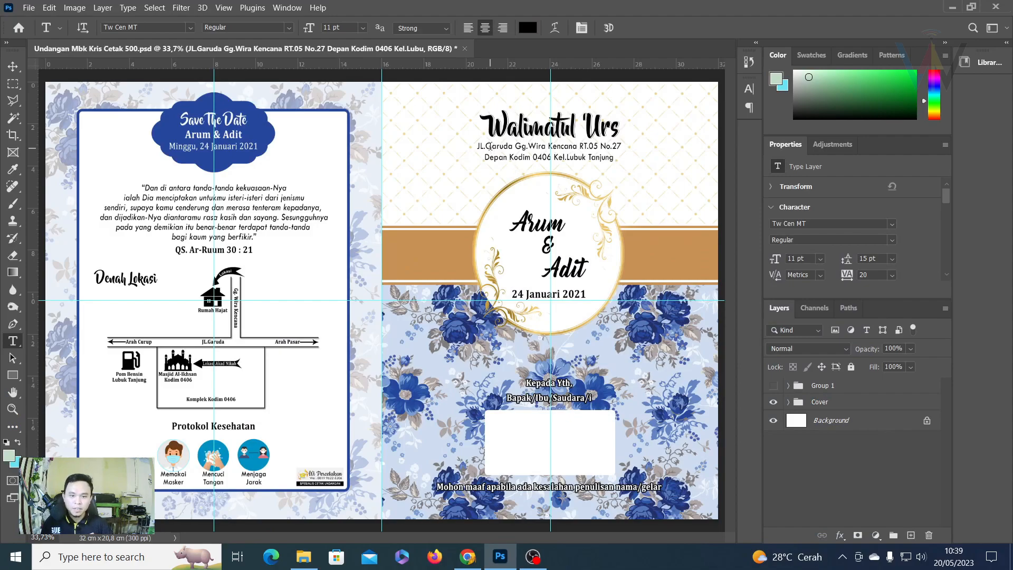
Select the whole cover address text with the Type tool.
drag(478, 146, 626, 161)
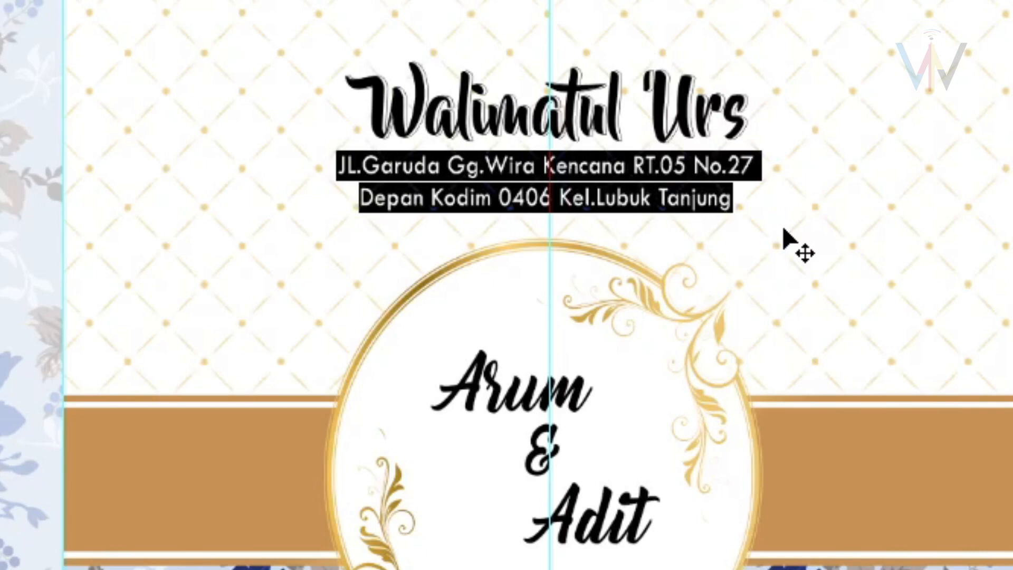
key(BackSpace)
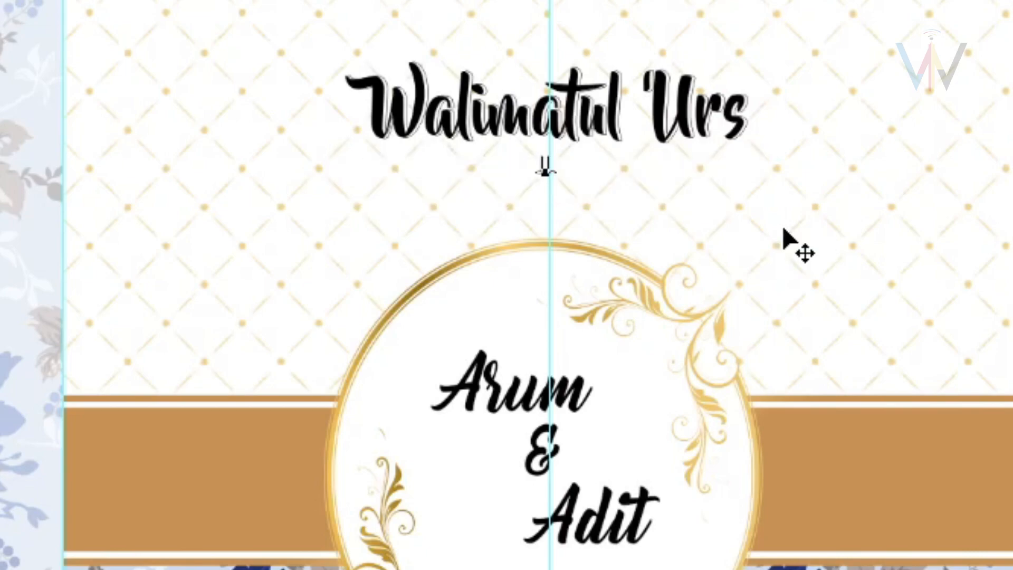
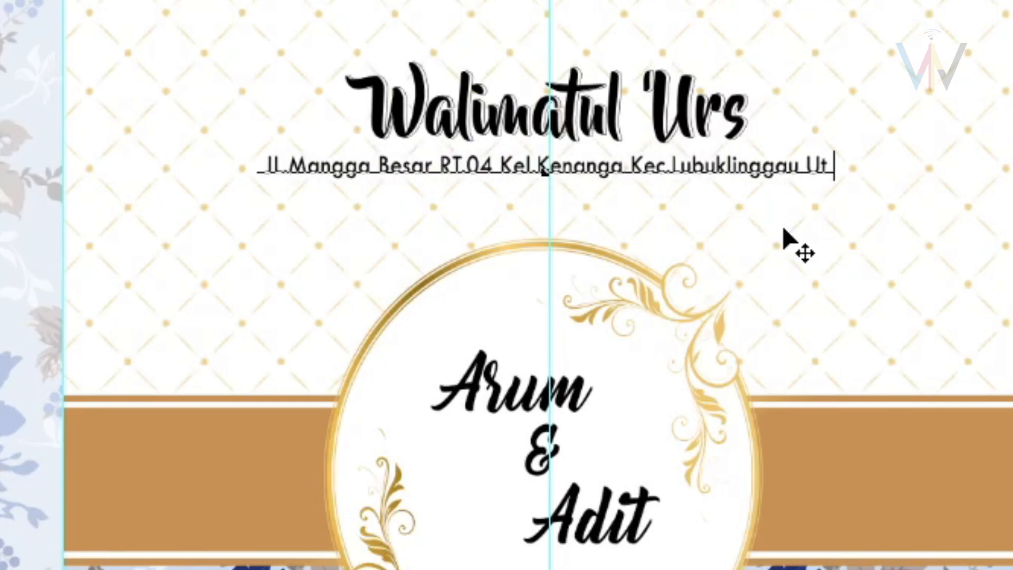
click(603, 165)
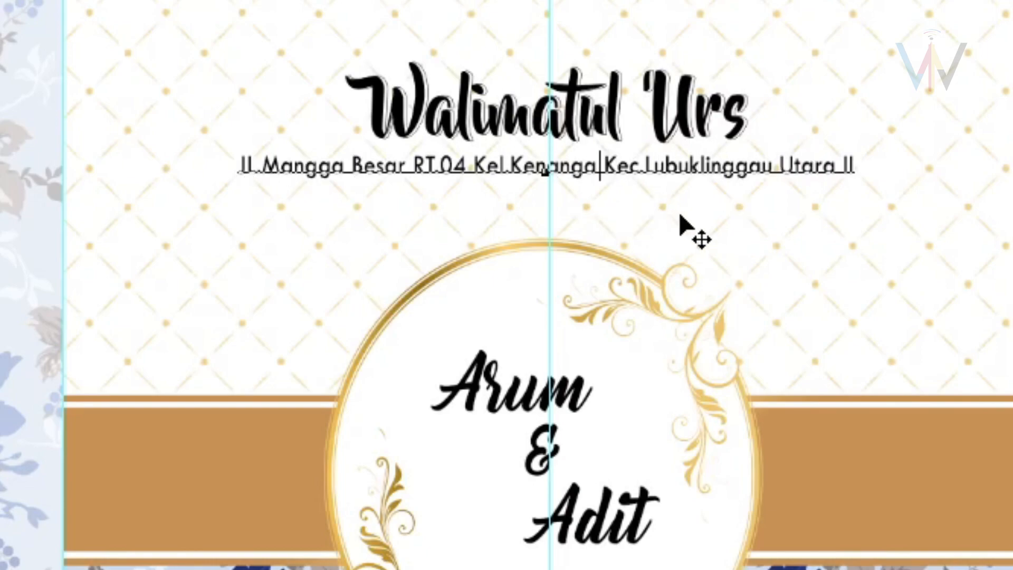
key(BackSpace)
key(Return)
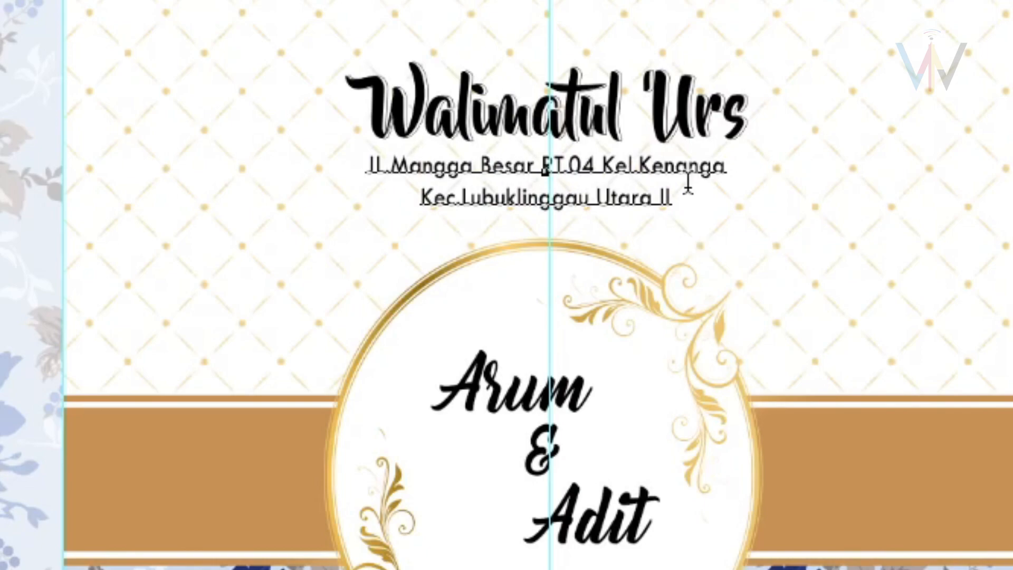
key(ctrl+Return)
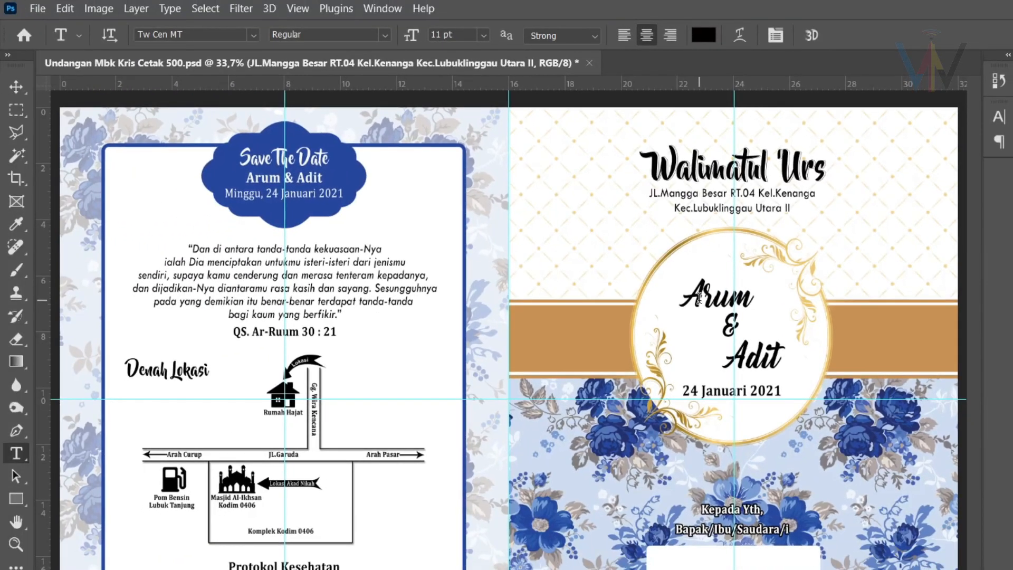
click(684, 298)
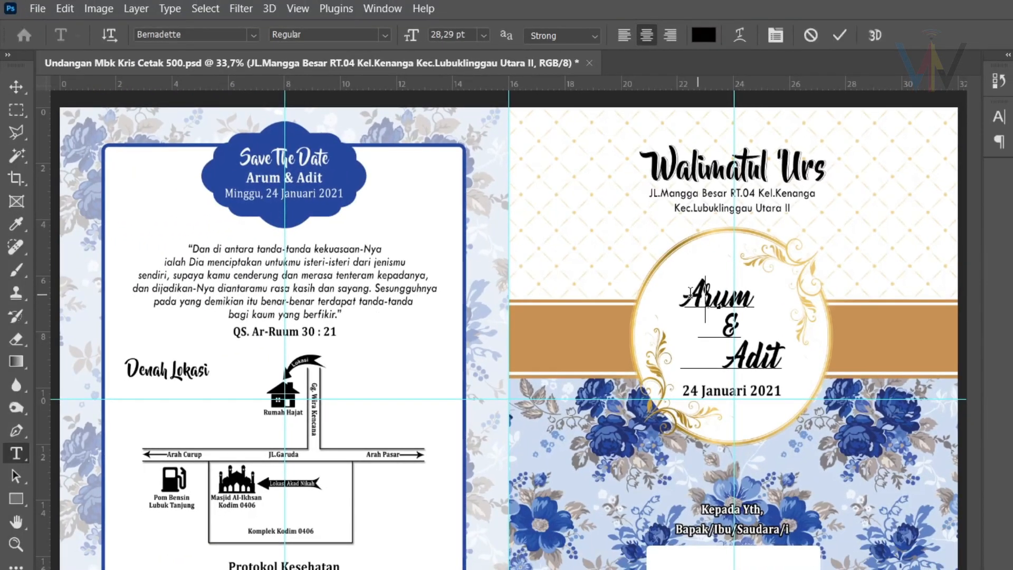
Change the name Arum to Kris in the cover circle.
drag(684, 298, 754, 299)
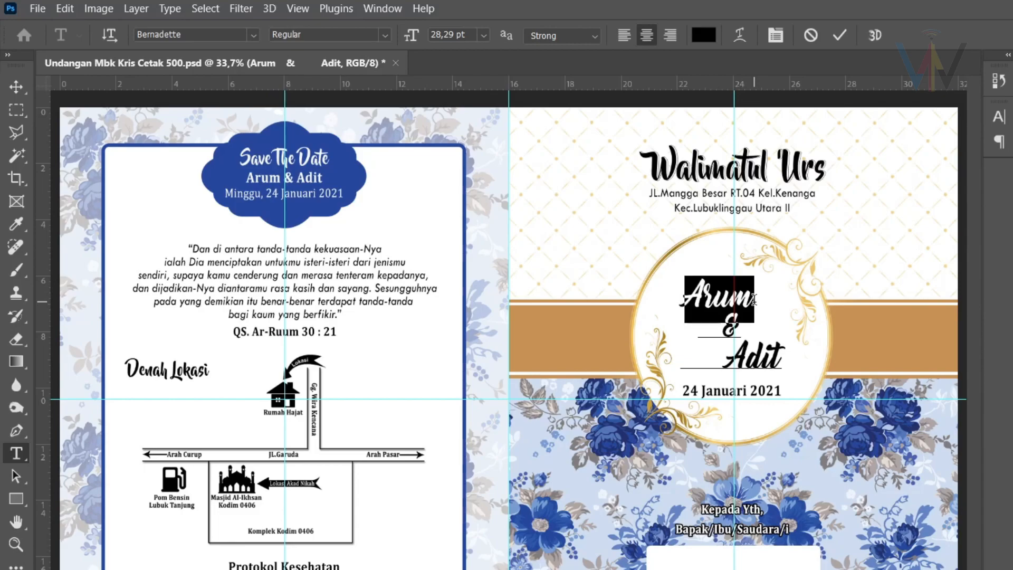
text(Kris)
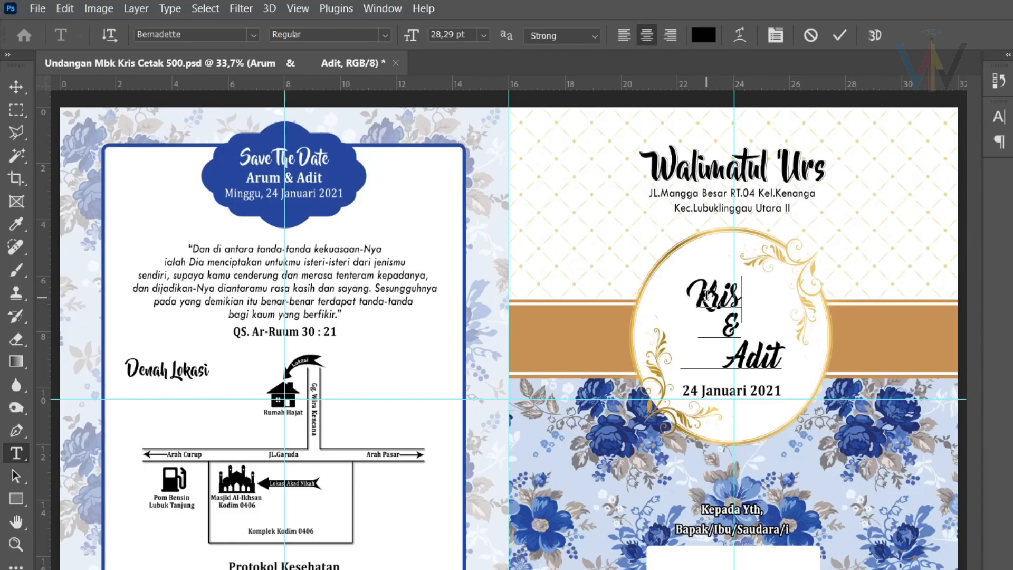
drag(696, 296, 747, 293)
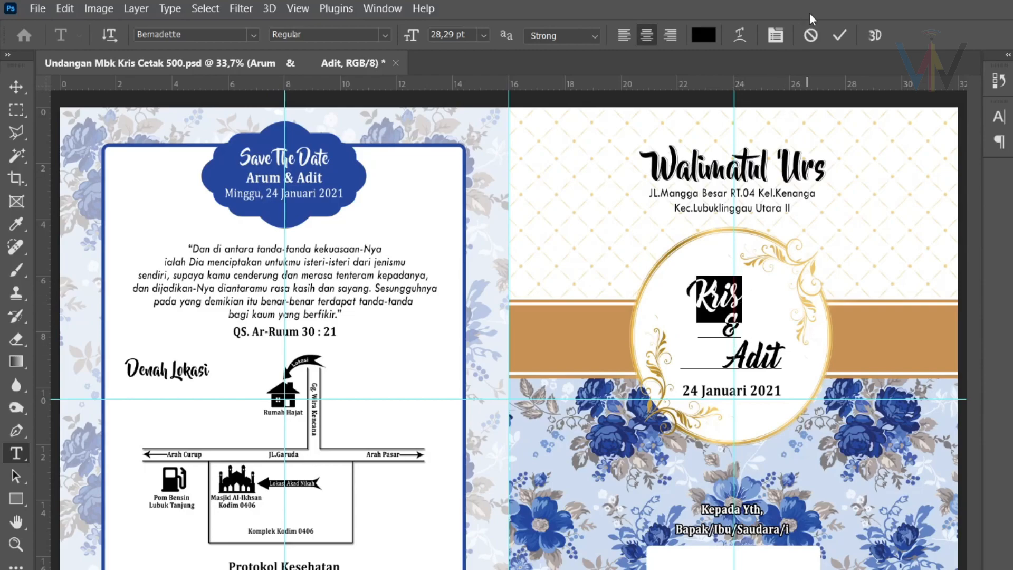
click(839, 35)
Change Adit to Rando so the circle reads Kris & Rando.
click(730, 363)
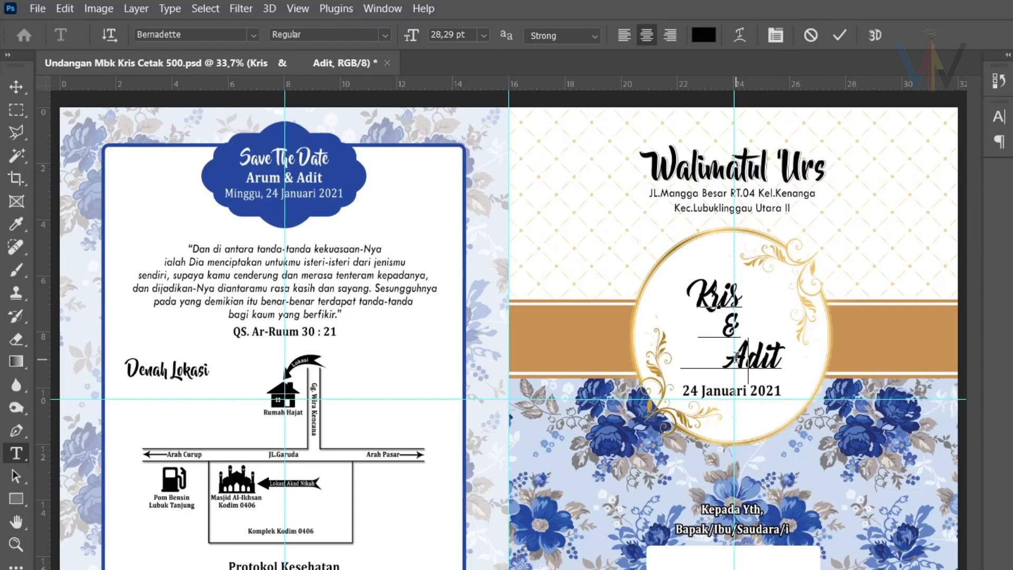
drag(727, 361, 782, 360)
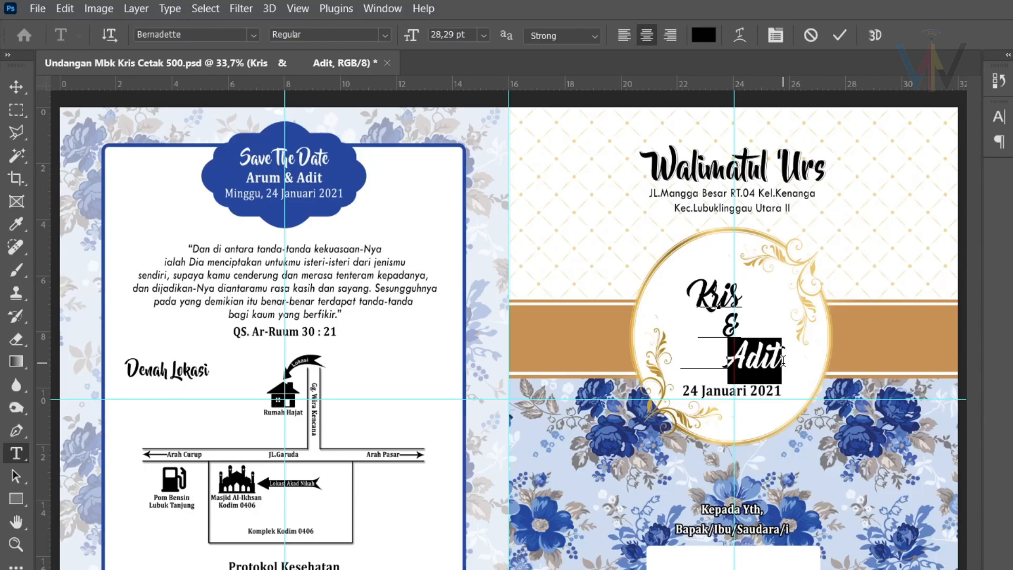
text(Rando)
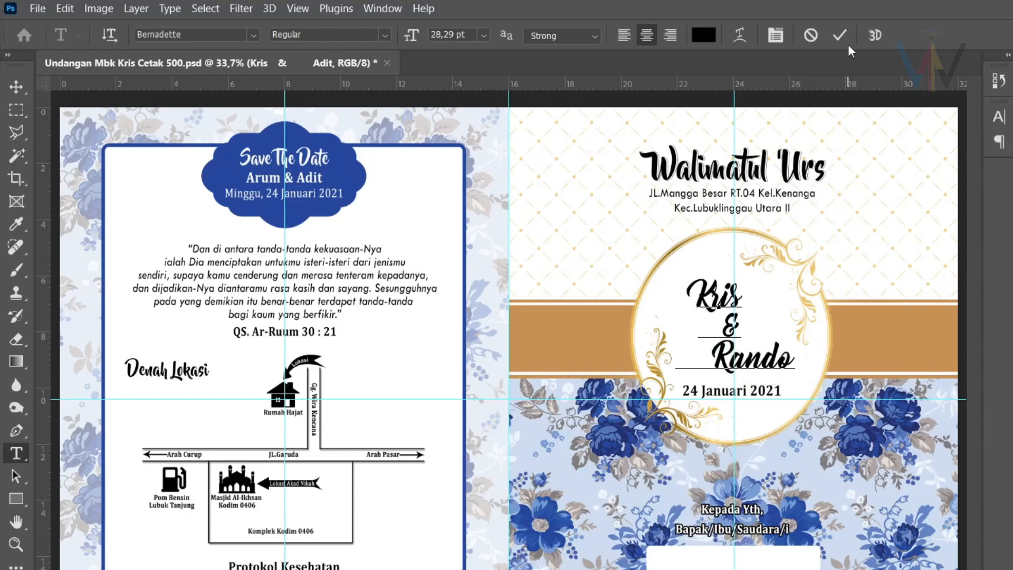
click(839, 35)
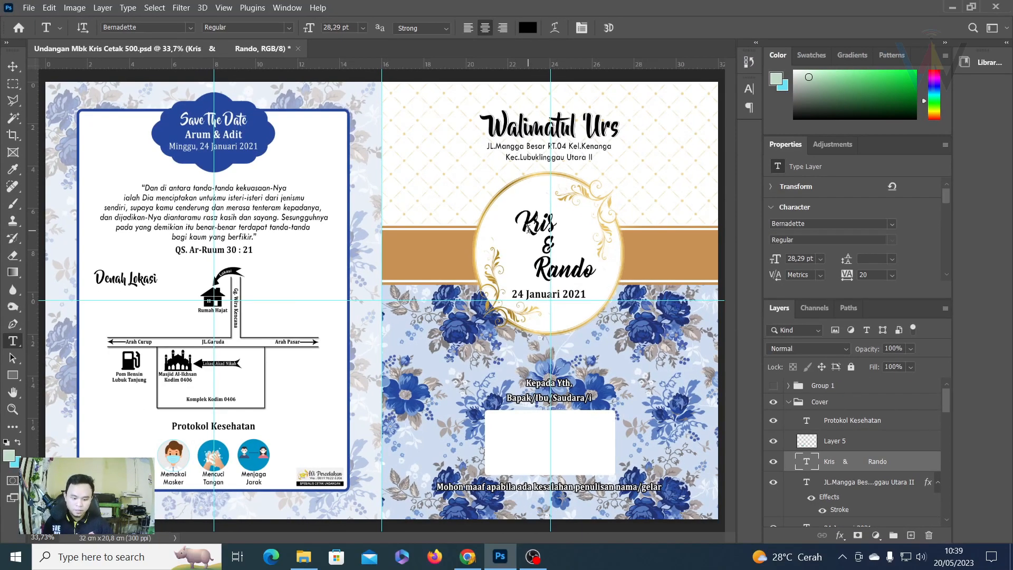
key(ctrl+plus)
key(ctrl+plus)
Zoom in on the names circle and apply the Beyond The Mountains font to Kris.
drag(632, 202, 335, 308)
key(ctrl+plus)
drag(448, 229, 443, 205)
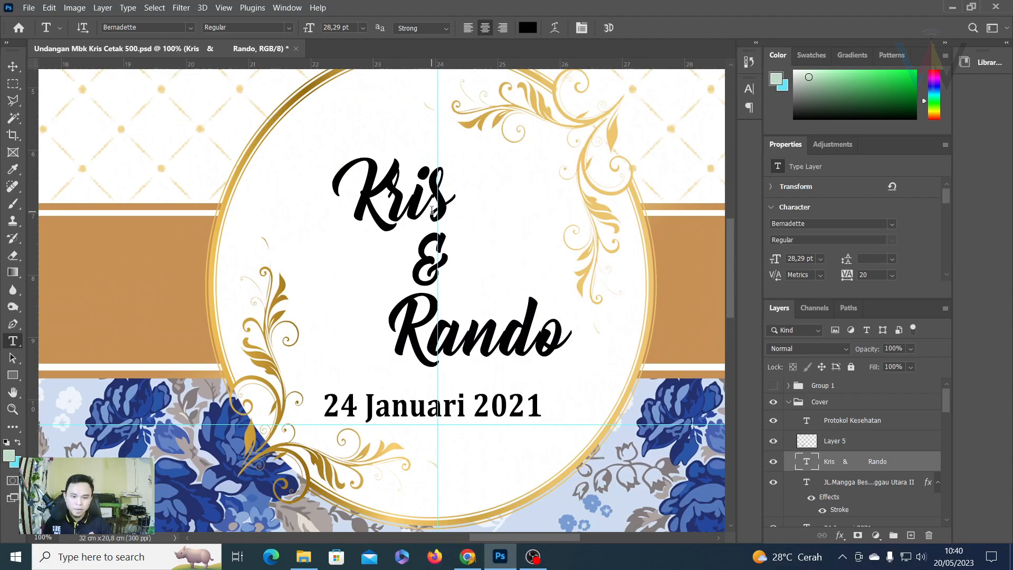
click(361, 189)
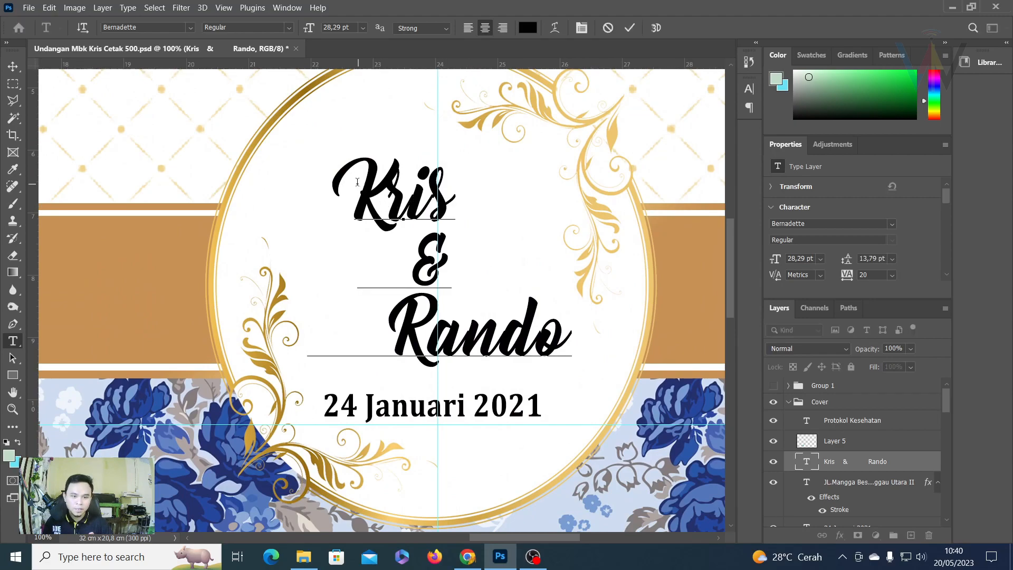
drag(360, 188, 457, 190)
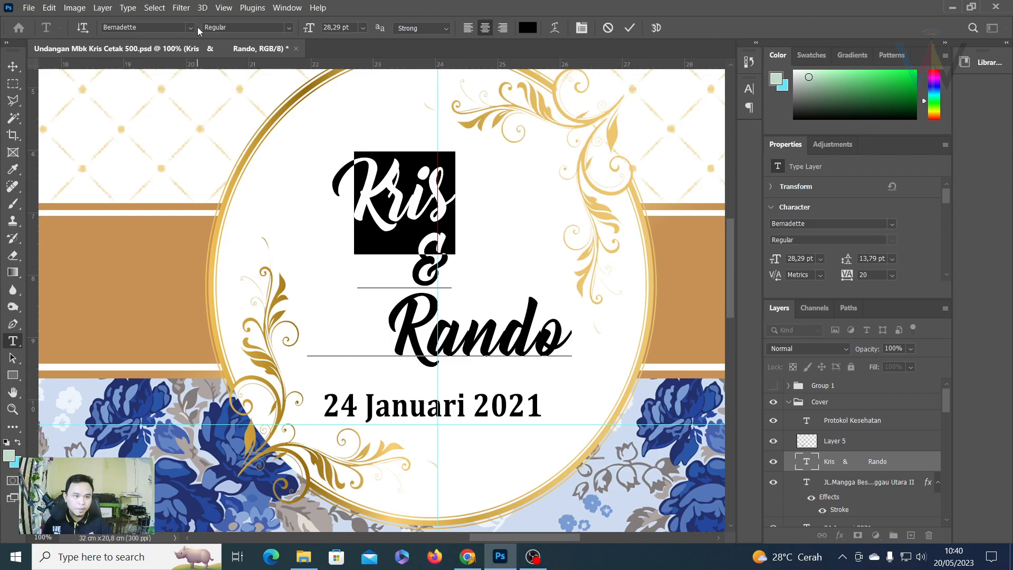
click(193, 28)
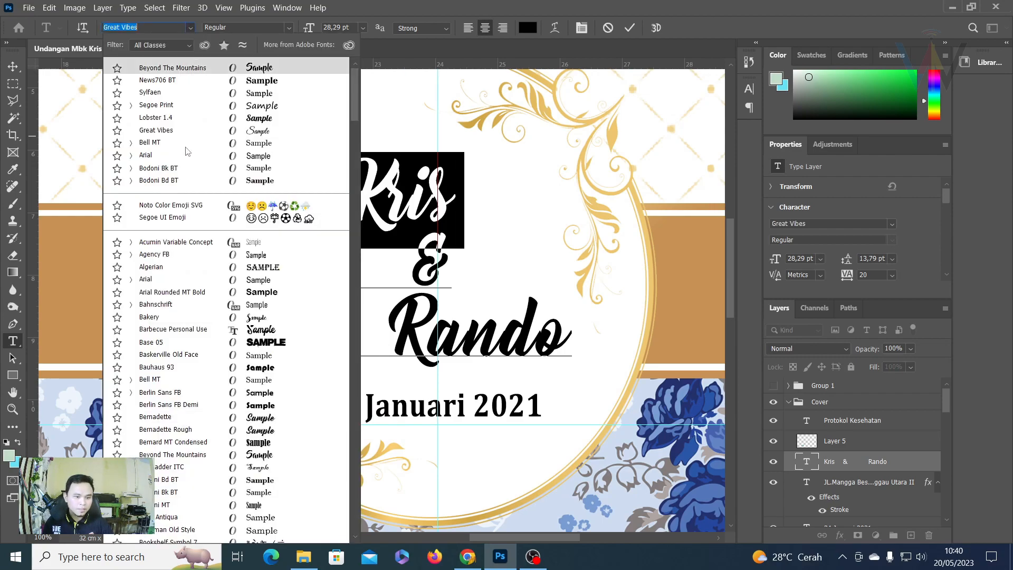
scroll(185, 336, down, 1)
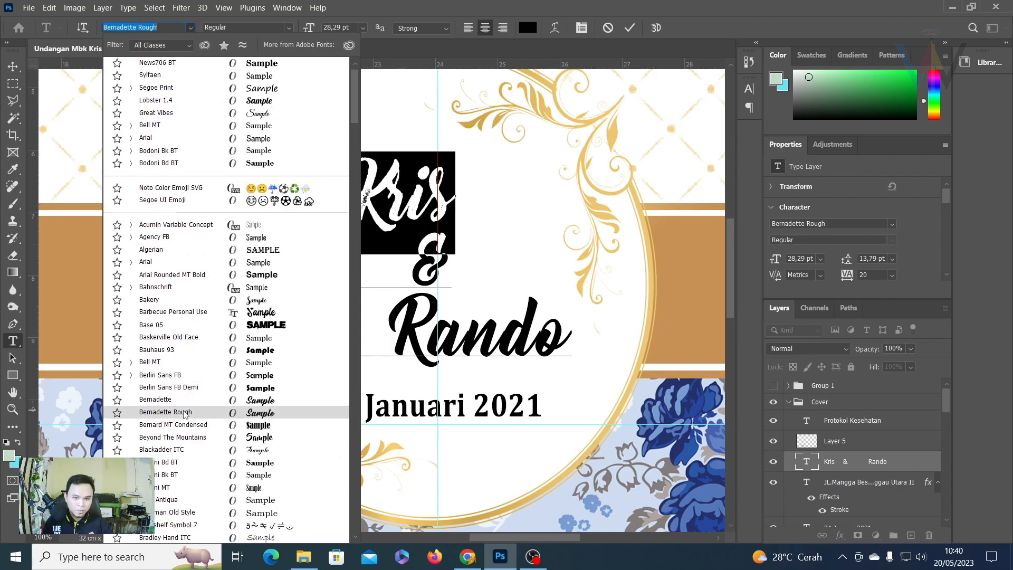
scroll(184, 417, down, 1)
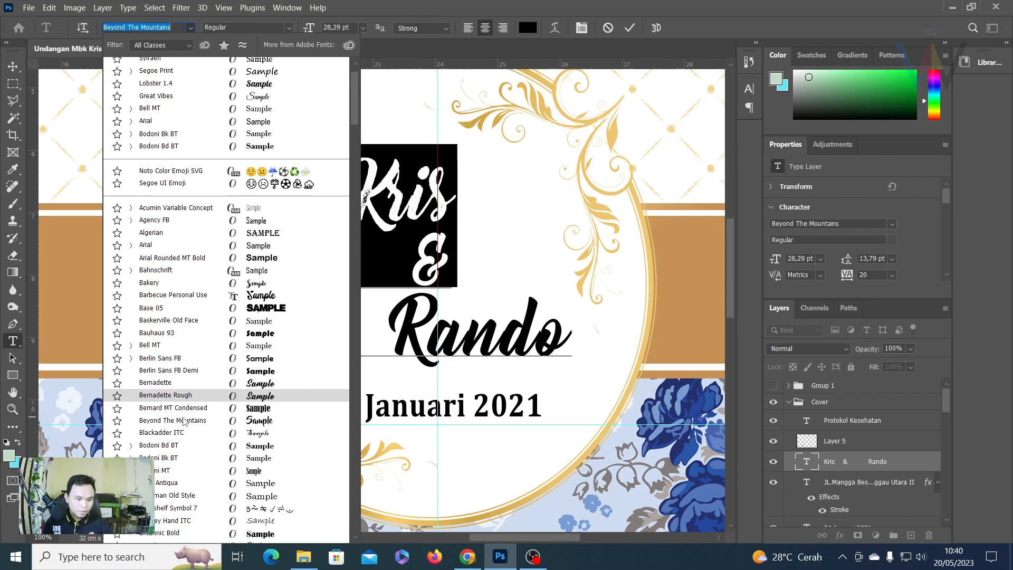
click(182, 420)
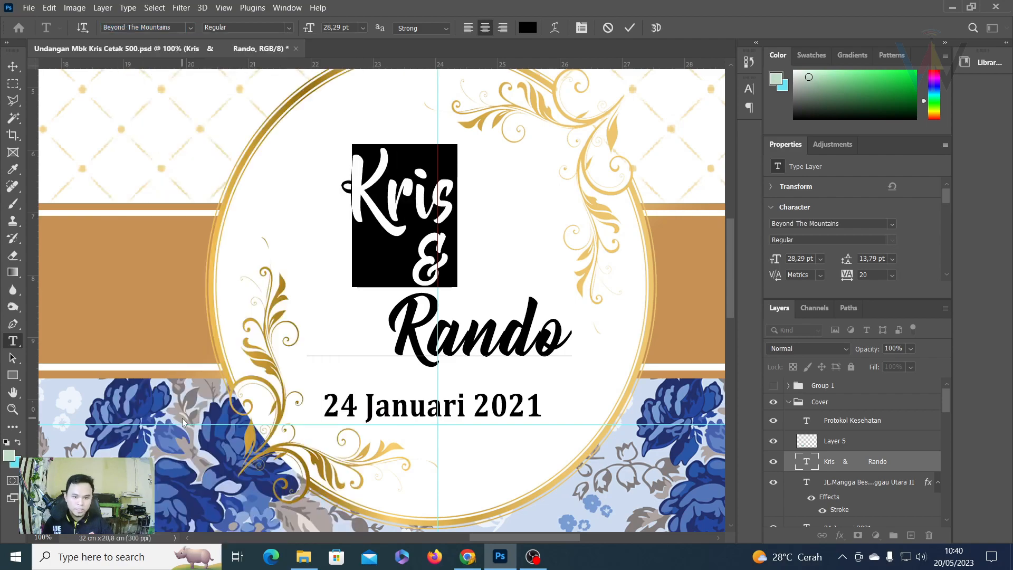
click(629, 28)
Apply Beyond The Mountains to Rando and the ampersand, then undo the ampersand change.
scroll(517, 297, down, 2)
drag(401, 272, 573, 280)
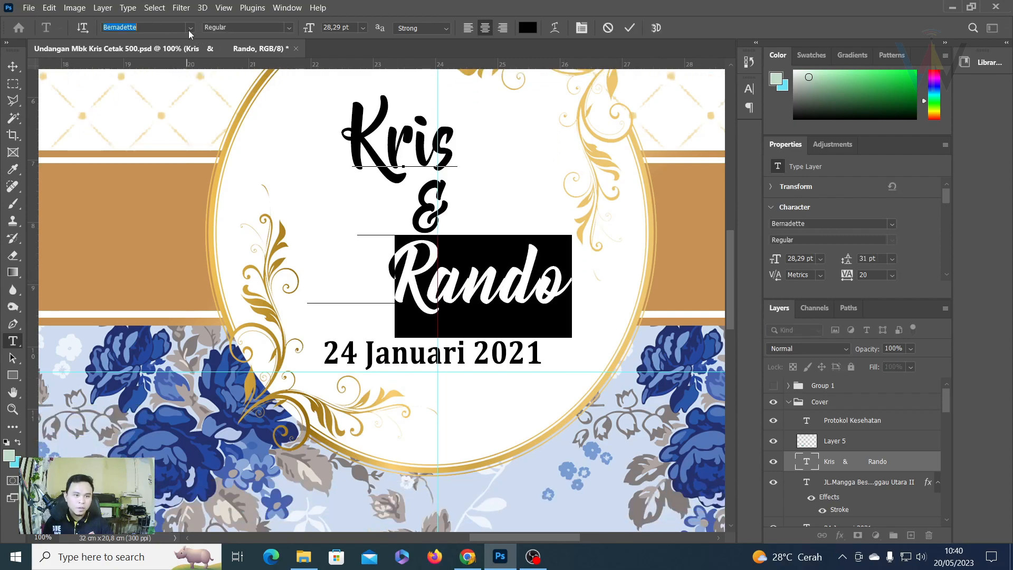
click(190, 28)
scroll(169, 79, up, 2)
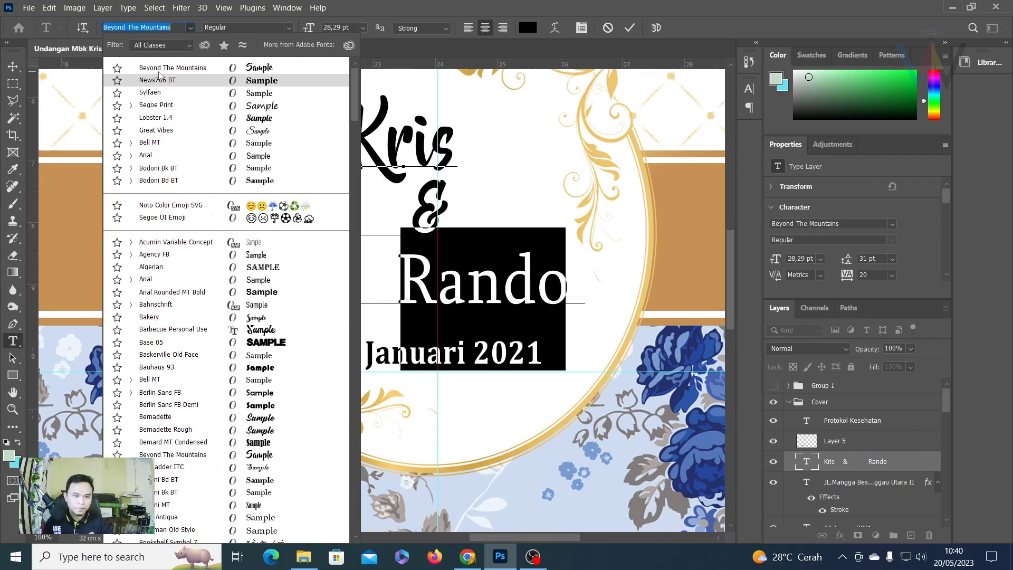
click(169, 68)
click(629, 30)
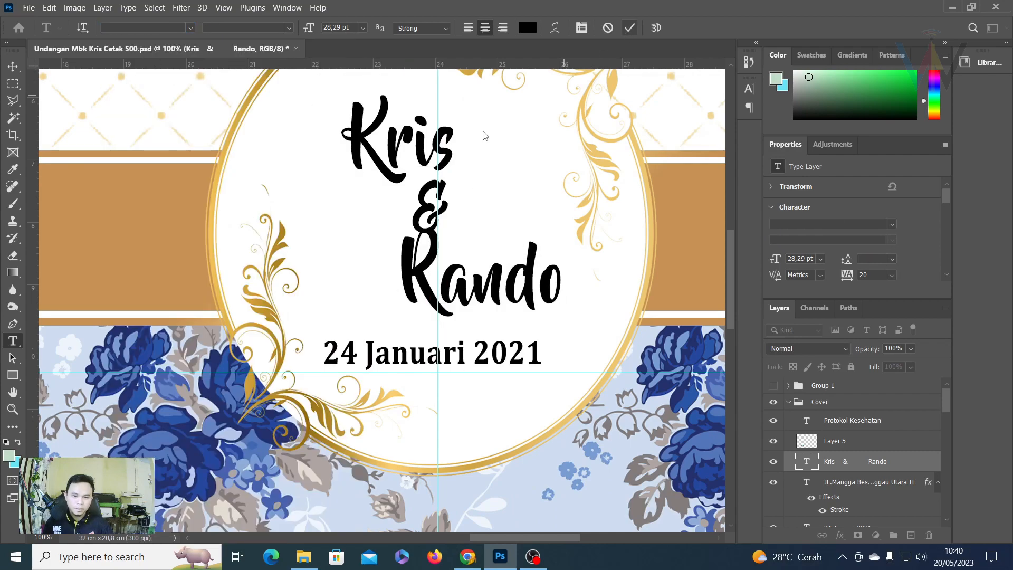
click(441, 194)
drag(442, 194, 414, 197)
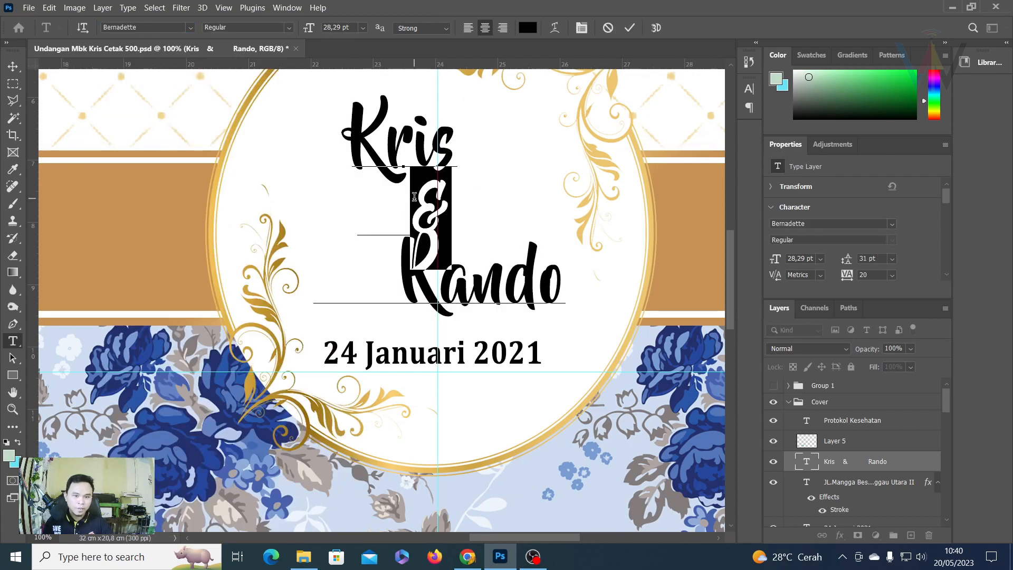
click(189, 28)
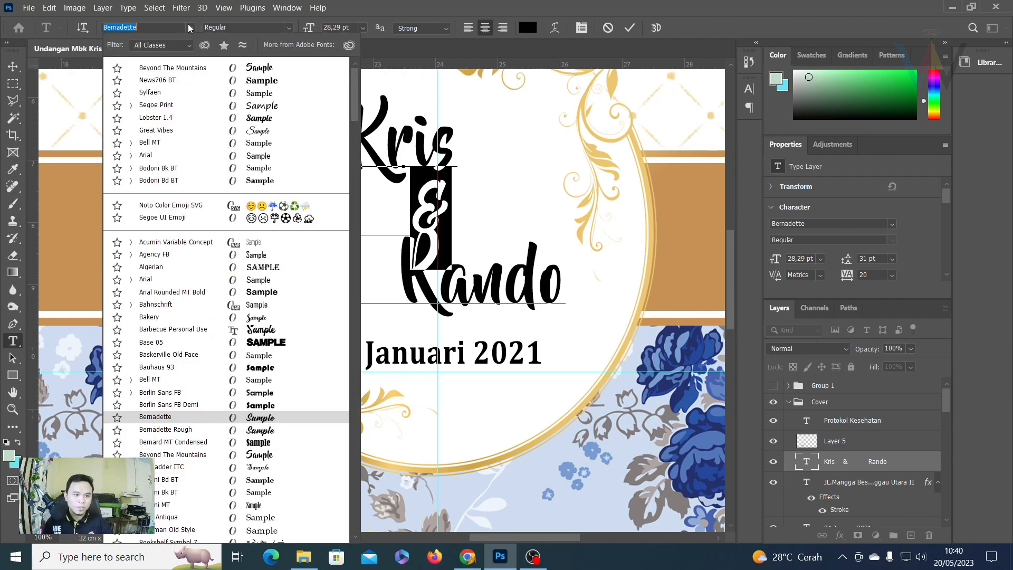
click(174, 69)
click(629, 28)
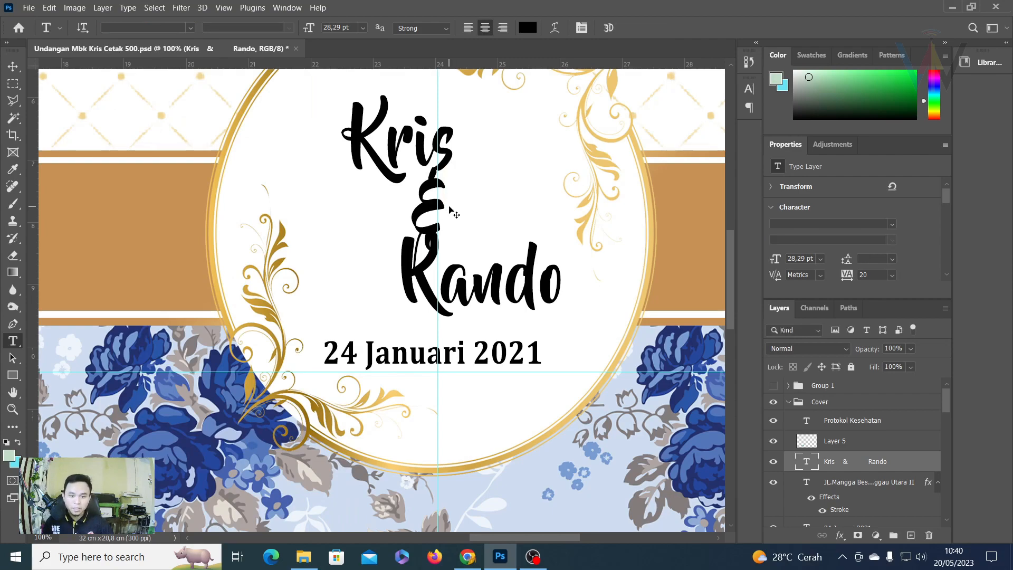
key(ctrl+z)
Delete the spacing before Rando so it shifts left under the ampersand.
click(446, 204)
double_click(426, 206)
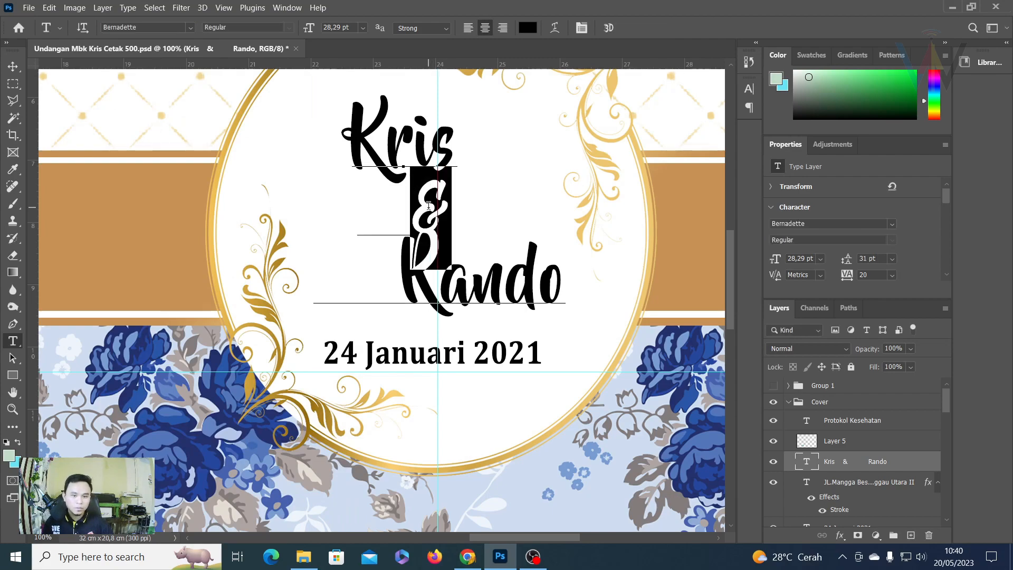
click(630, 28)
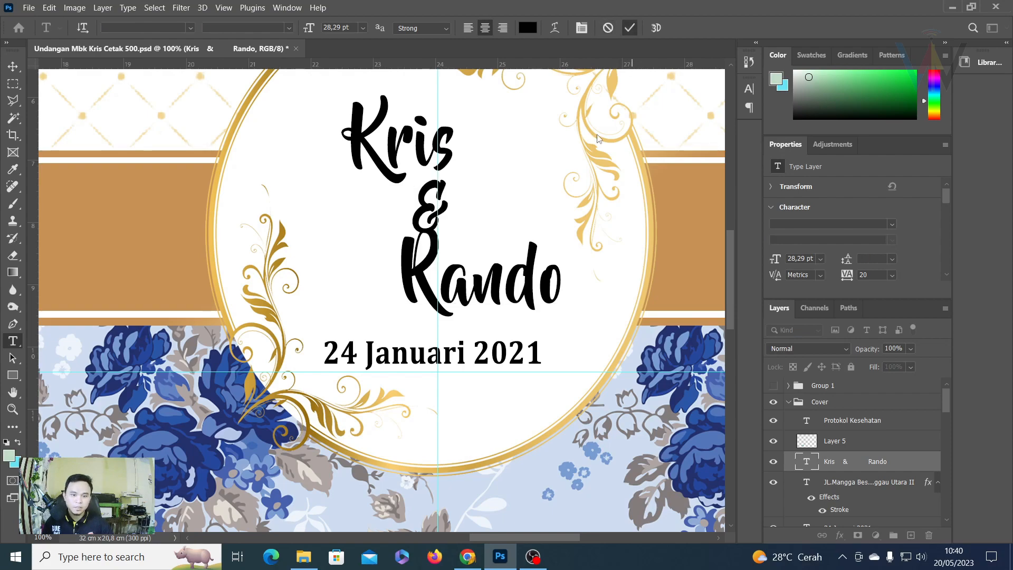
click(421, 245)
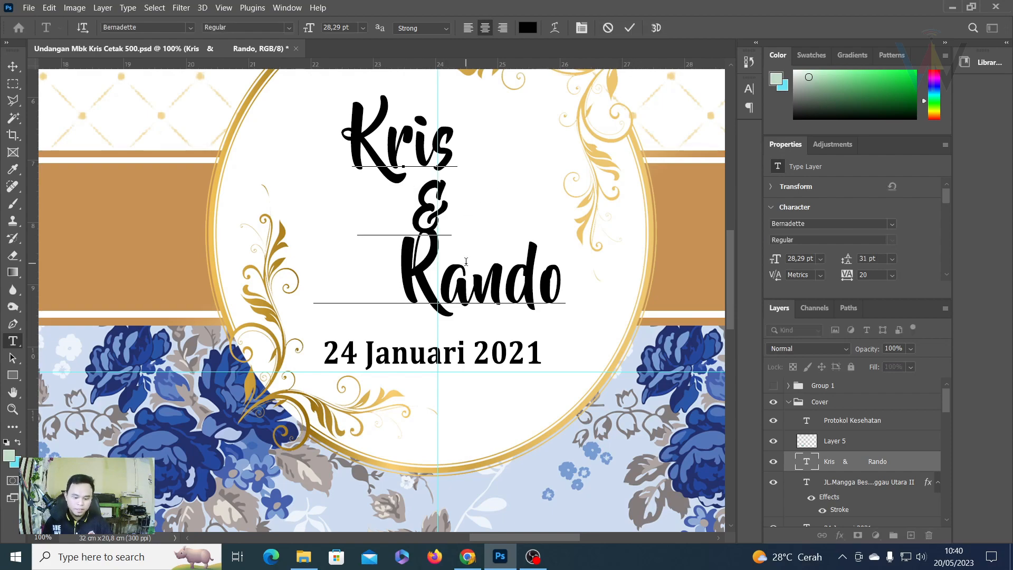
key(BackSpace)
key(BackSpace)
key(BackSpace)
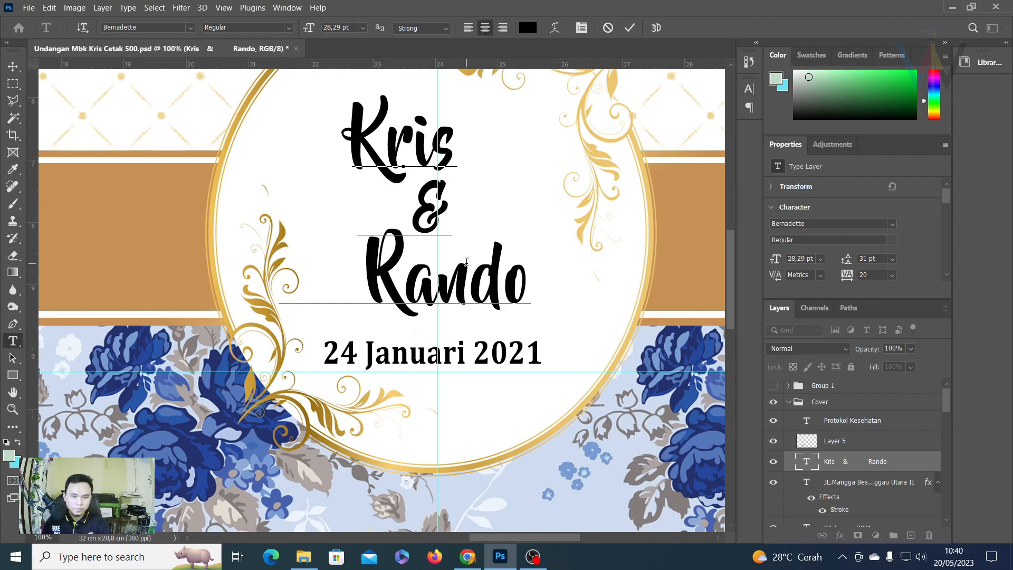
click(629, 28)
key(v)
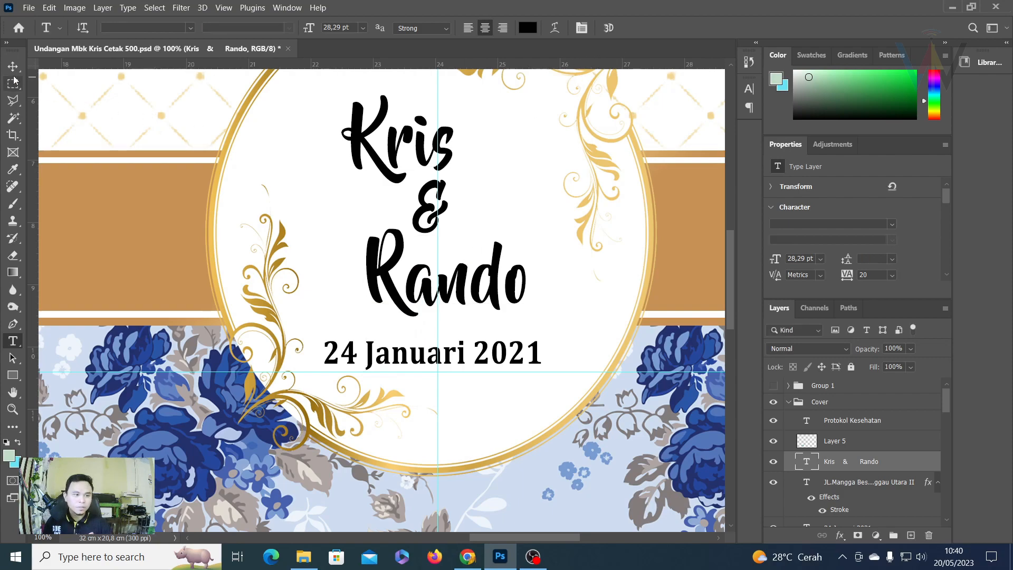
scroll(463, 106, up, 2)
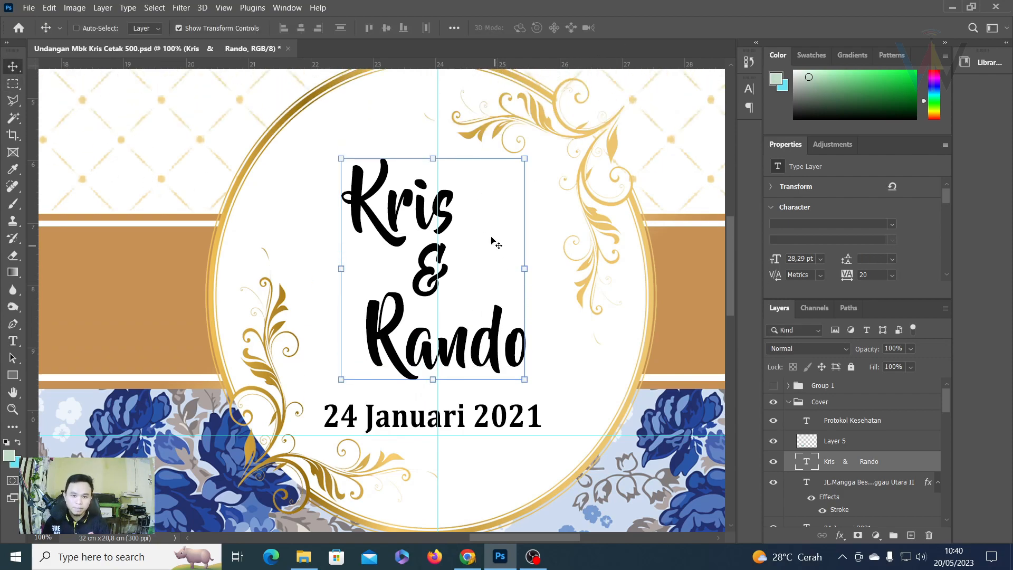
Nudge the Kris & Rando layer right with the arrow key to centre it above the date.
key(Right)
key(Right)
key(Right)
key(Right)
key(Right)
key(Right)
key(Right)
key(Right)
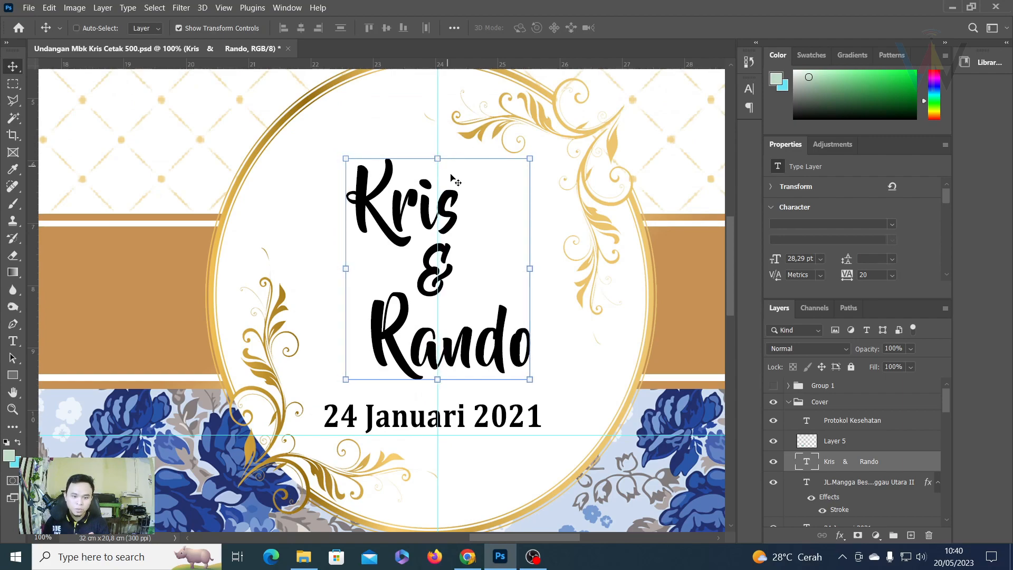
scroll(464, 232, down, 1)
scroll(480, 285, down, 2)
scroll(452, 197, down, 1)
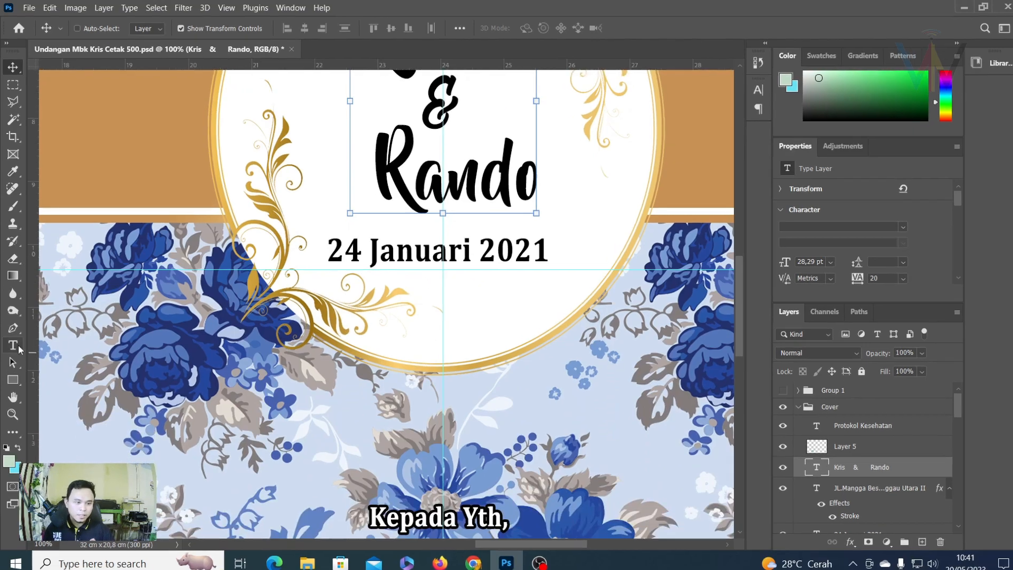
click(13, 341)
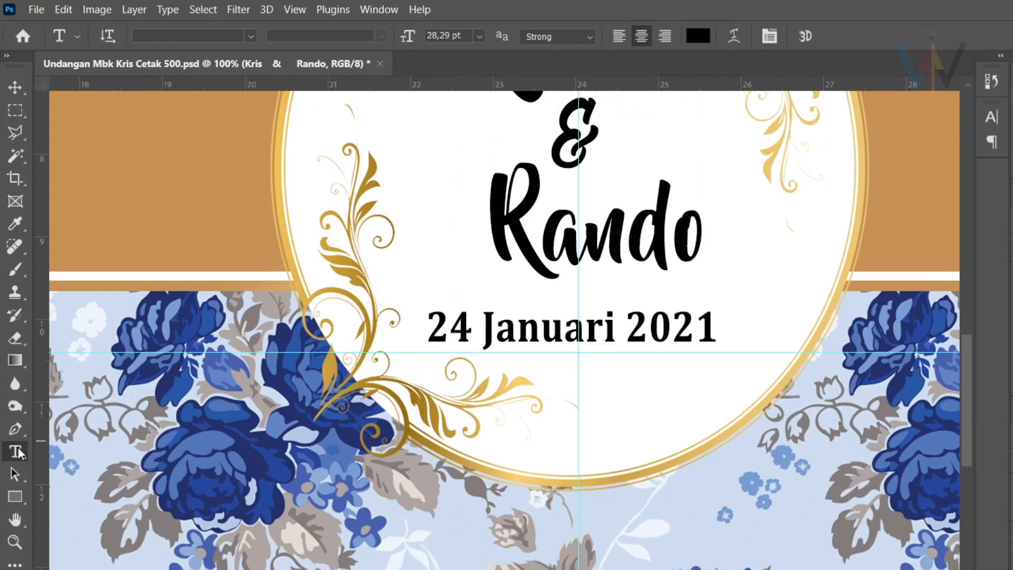
Replace the cover date 24 Januari 2021 with 'Minngu, 02 Juli 2023'.
right_click(18, 452)
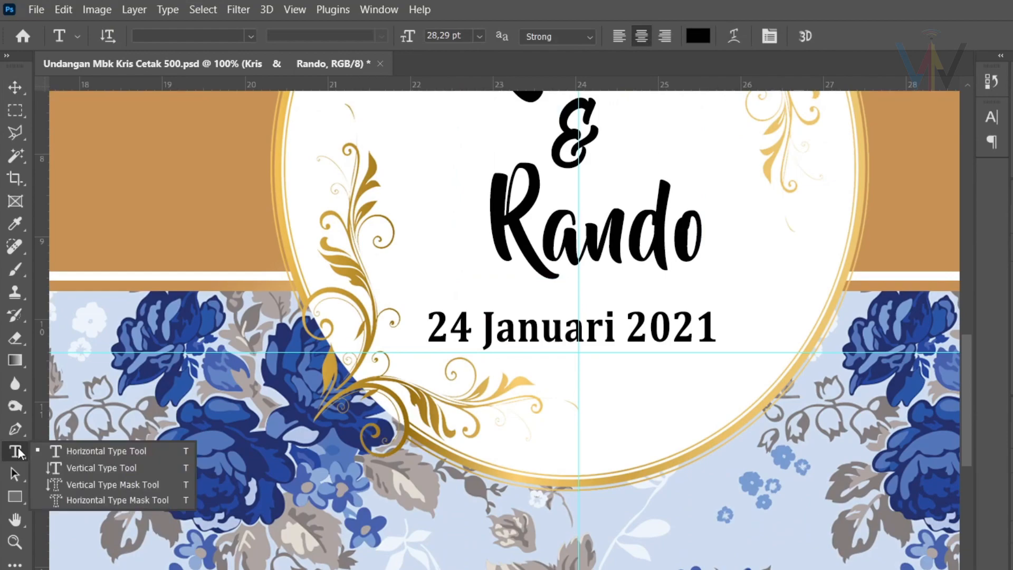
click(82, 453)
click(430, 327)
drag(431, 327, 718, 323)
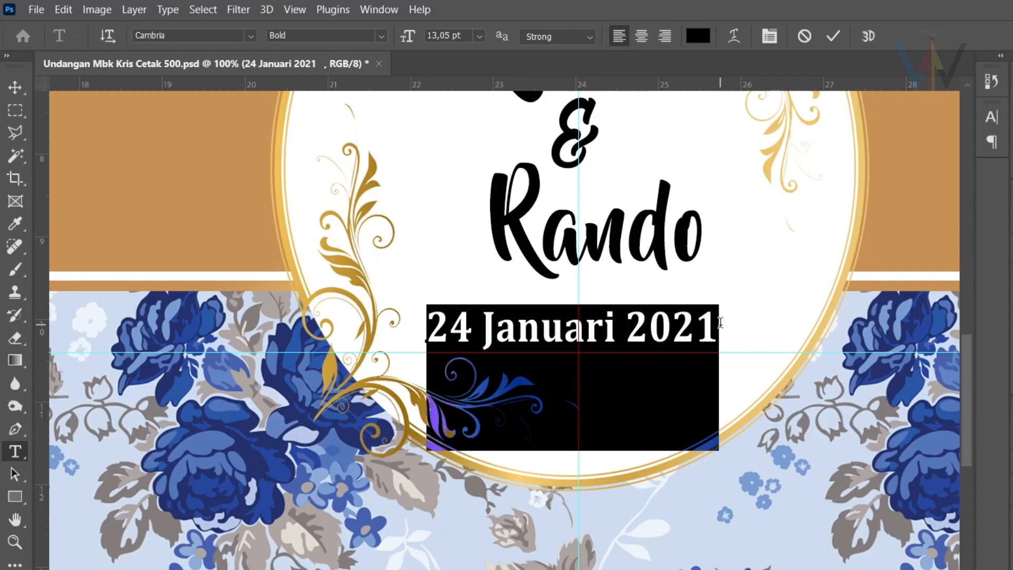
text(Mi)
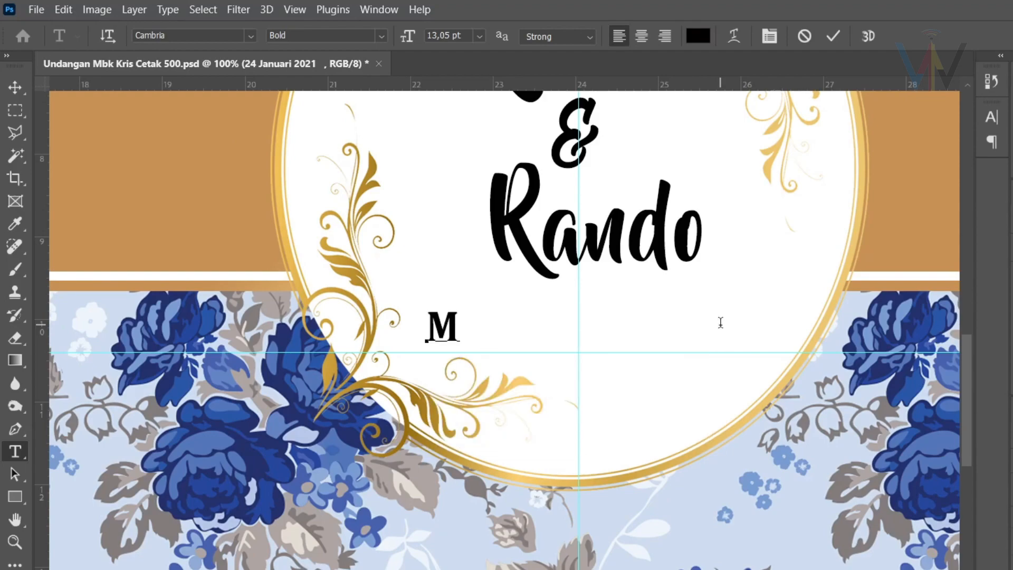
text(nngu)
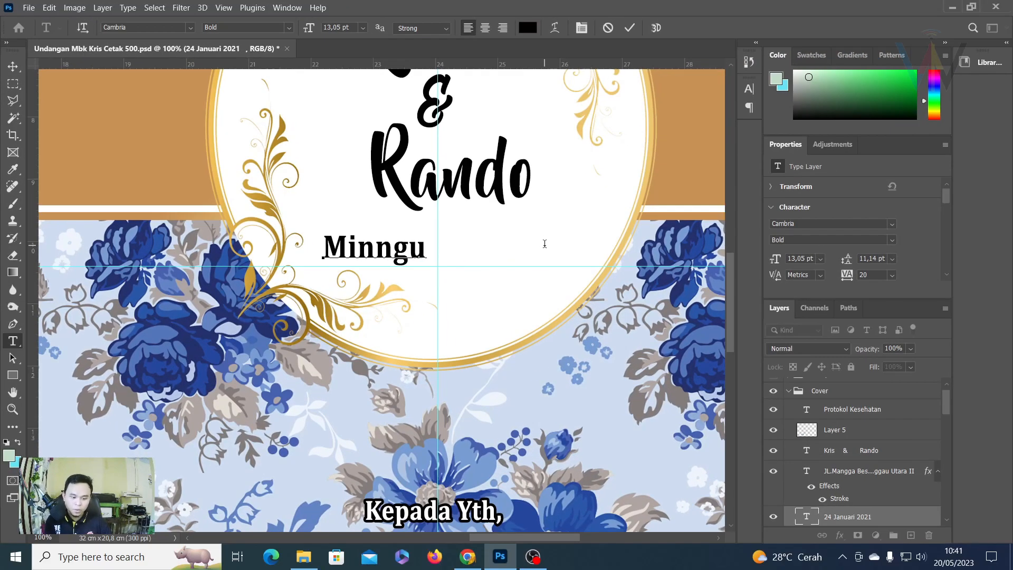
text(, )
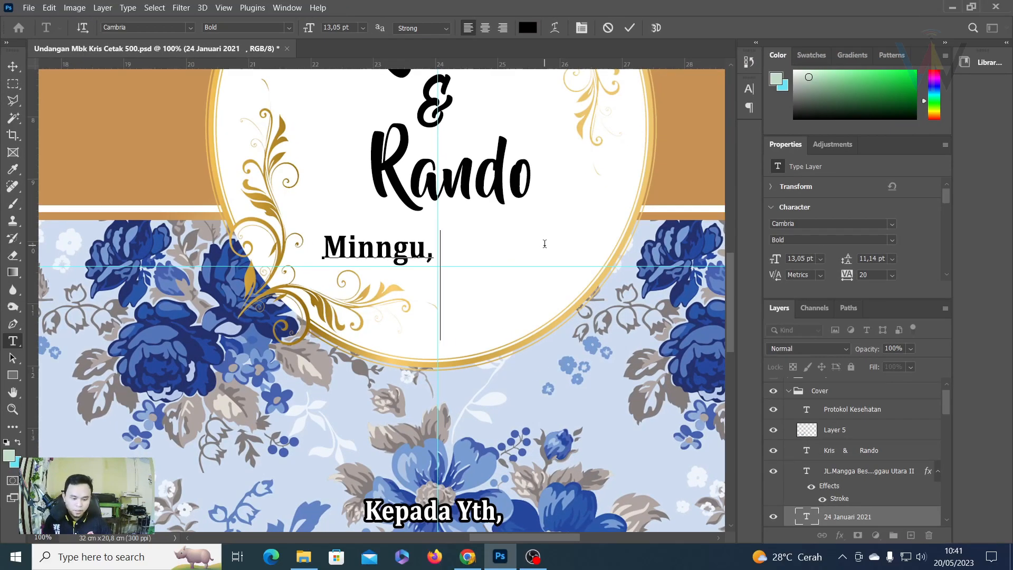
text(02)
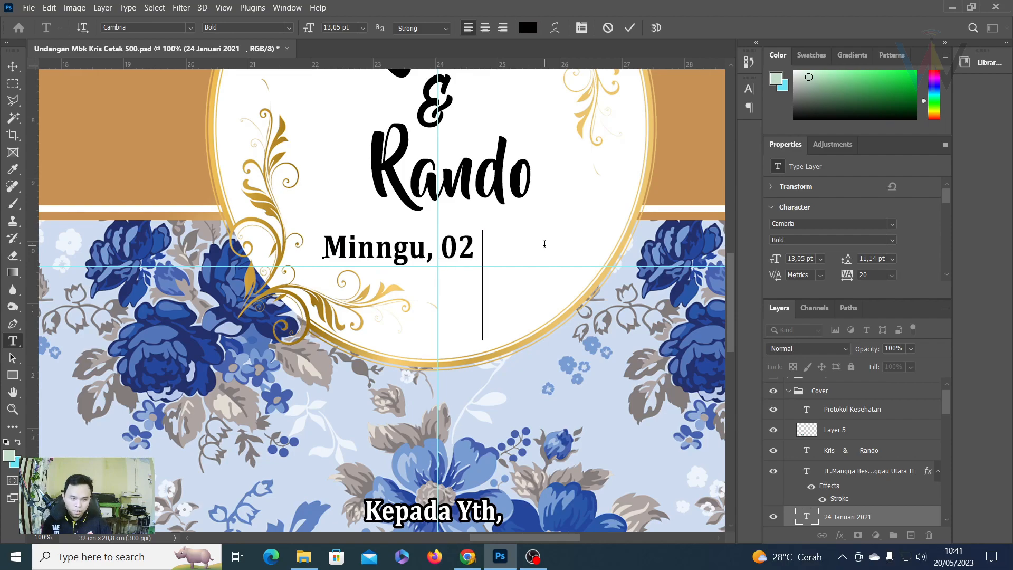
text( Juli )
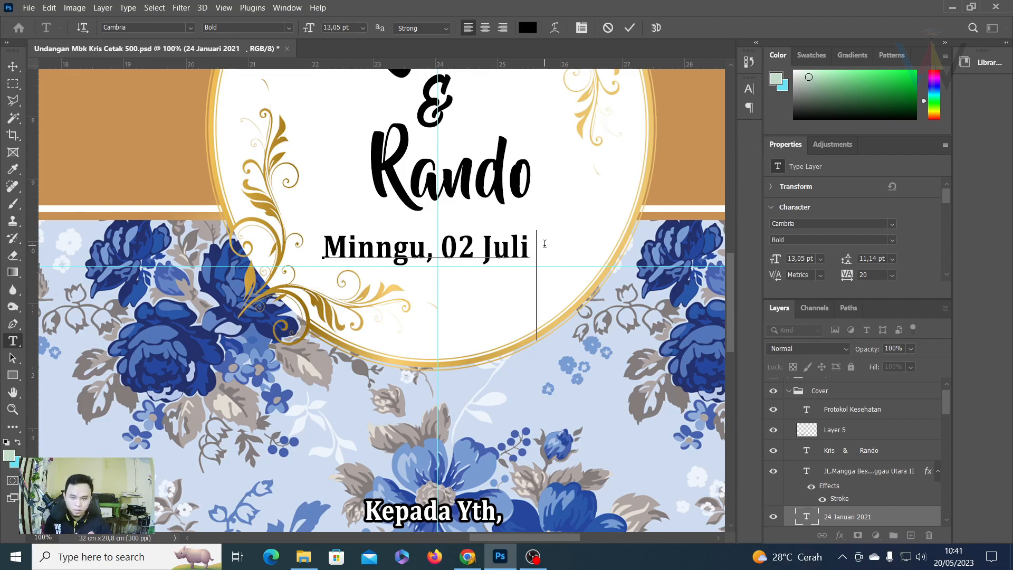
text(2023)
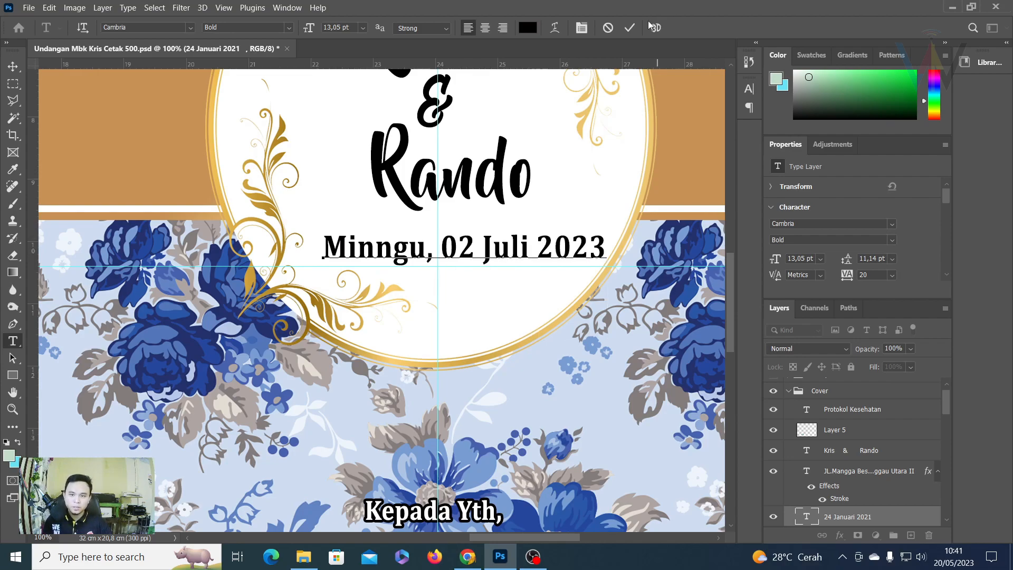
click(630, 28)
Move the new date left to centre it under the names.
click(13, 67)
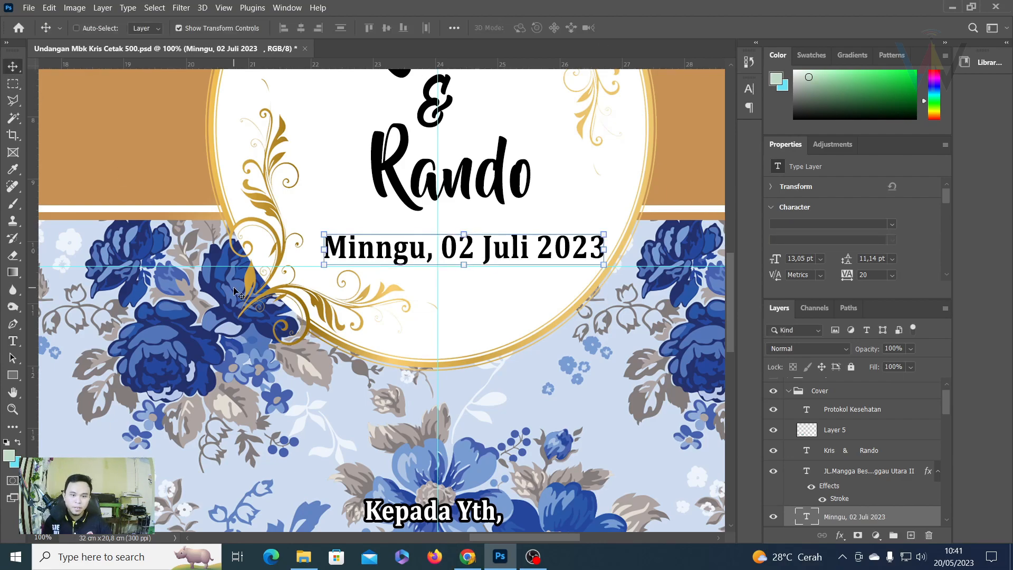
drag(490, 247, 462, 244)
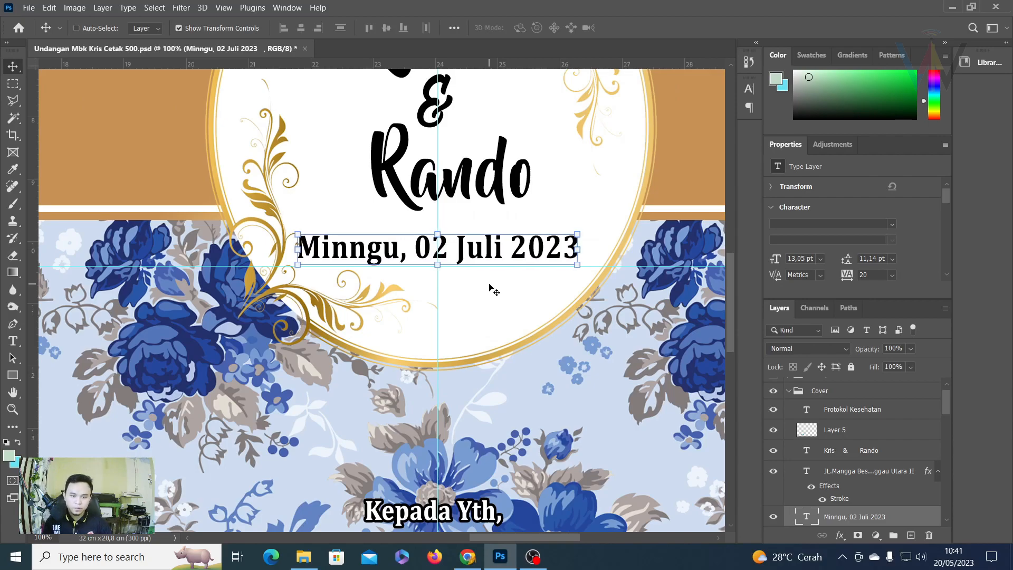
key(ctrl+0)
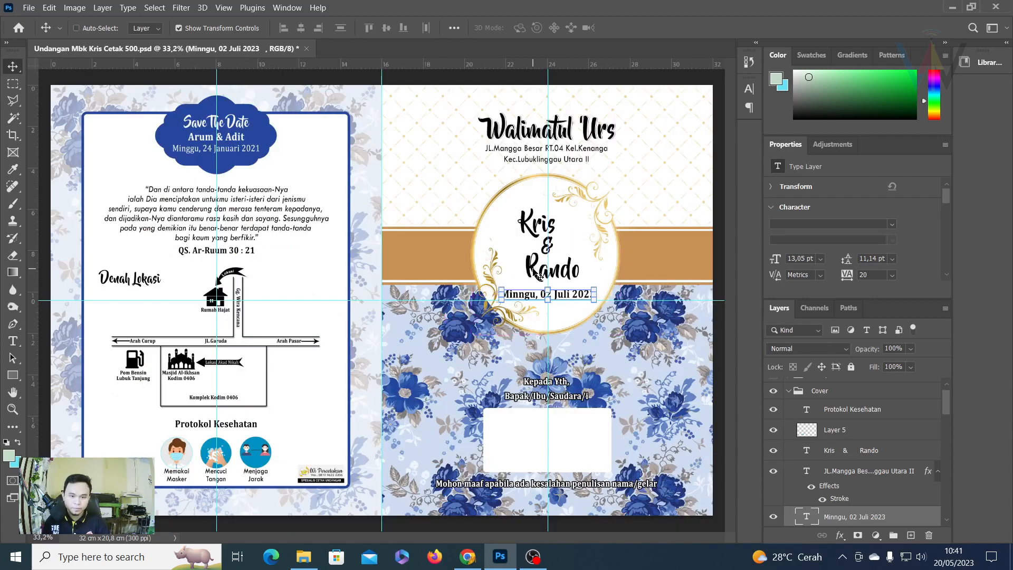
Fix the date typo so it reads 'Minggu, 02 Juli 2023'.
key(m)
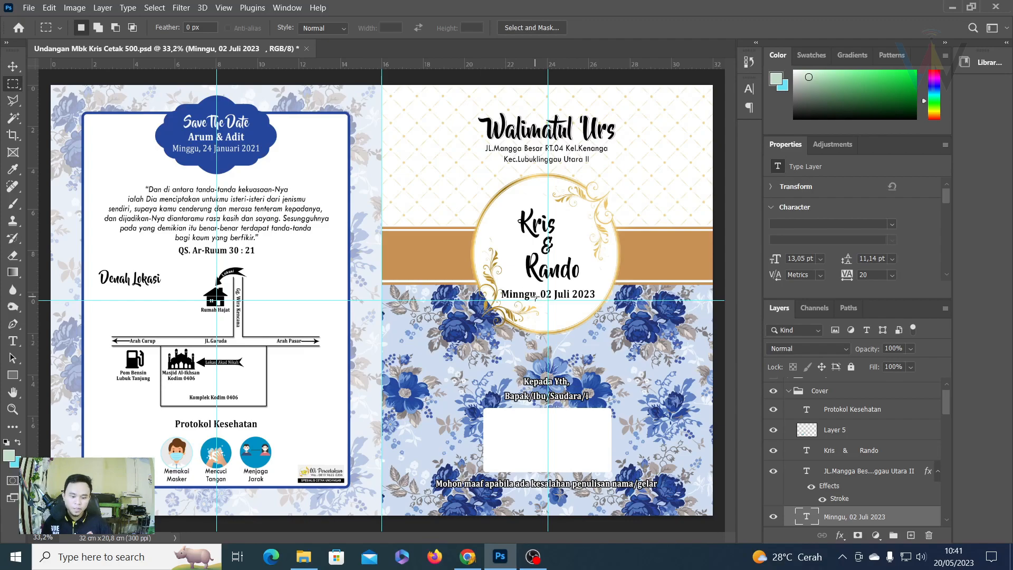
key(ctrl+1)
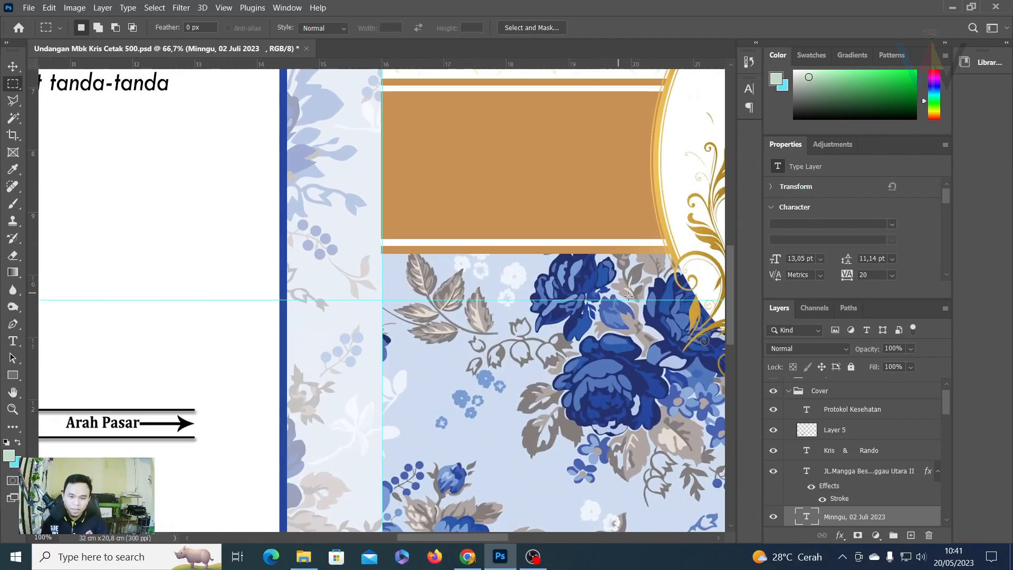
drag(670, 284, 452, 256)
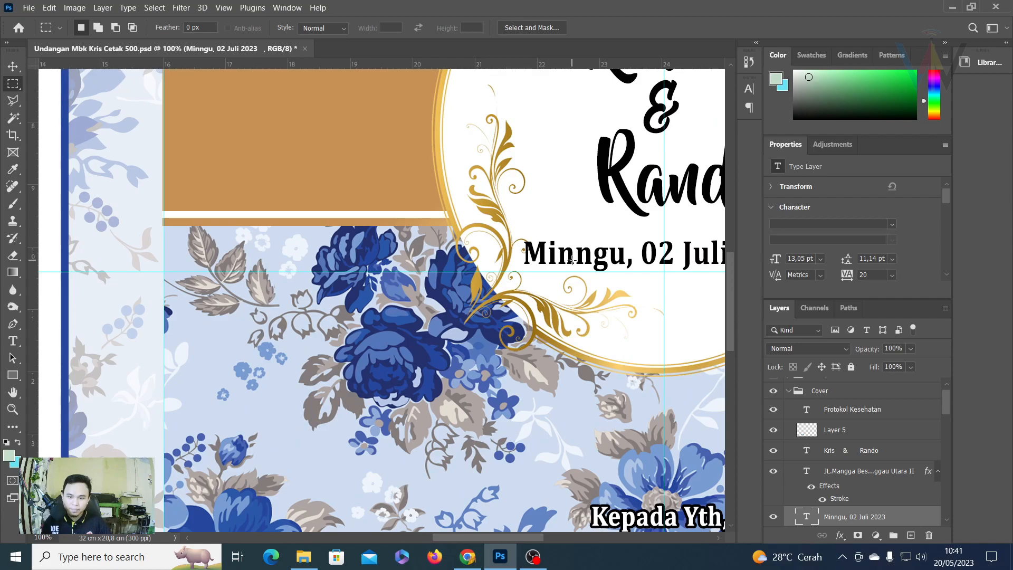
click(14, 340)
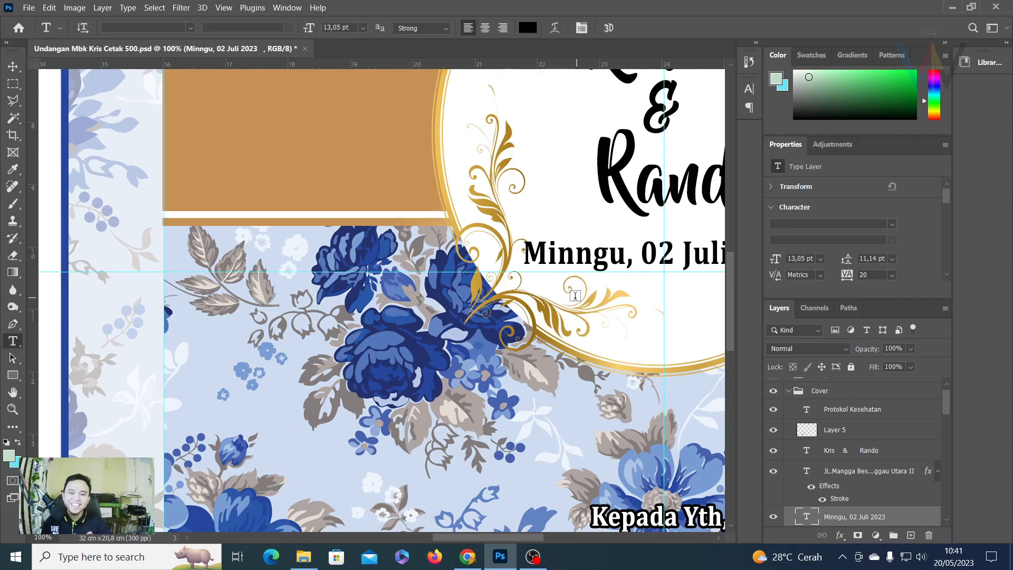
click(596, 272)
key(Left)
key(BackSpace)
text(9)
key(BackSpace)
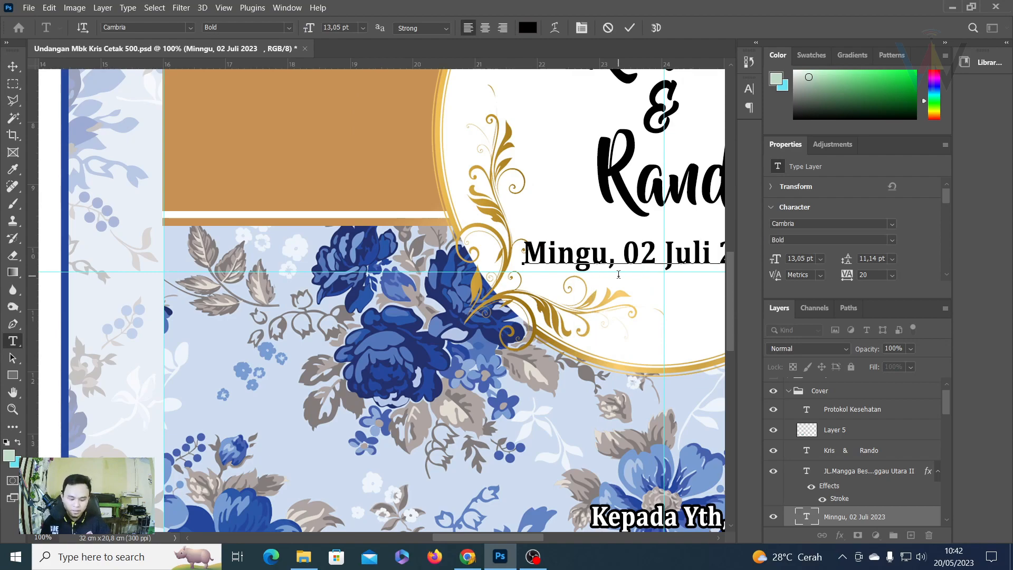
text(g)
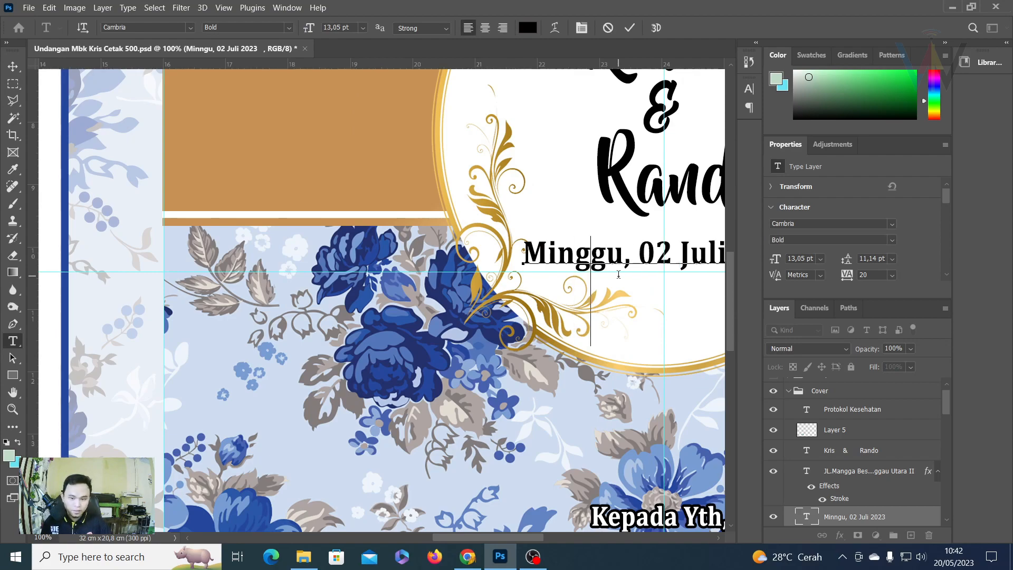
click(629, 28)
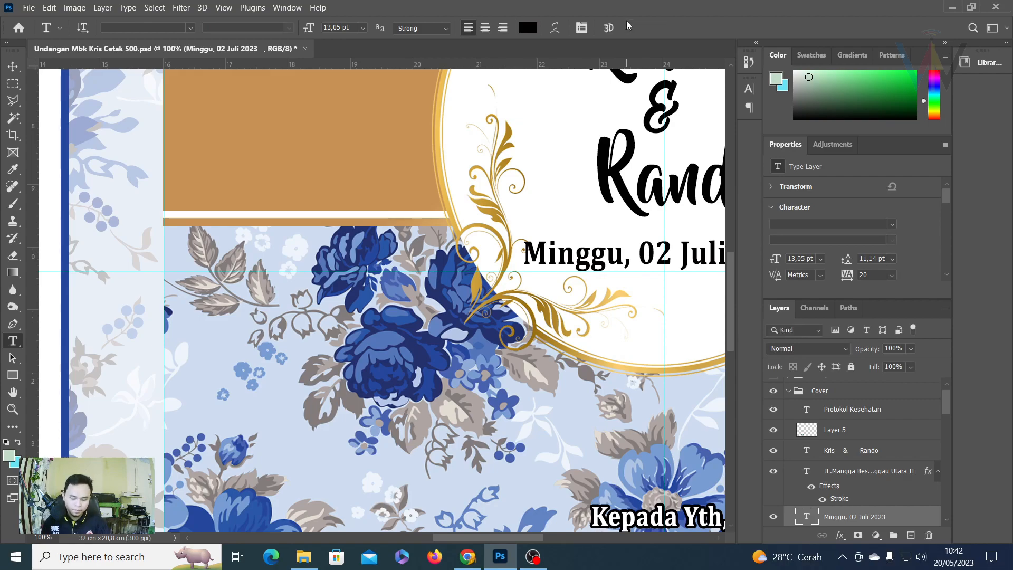
key(ctrl+0)
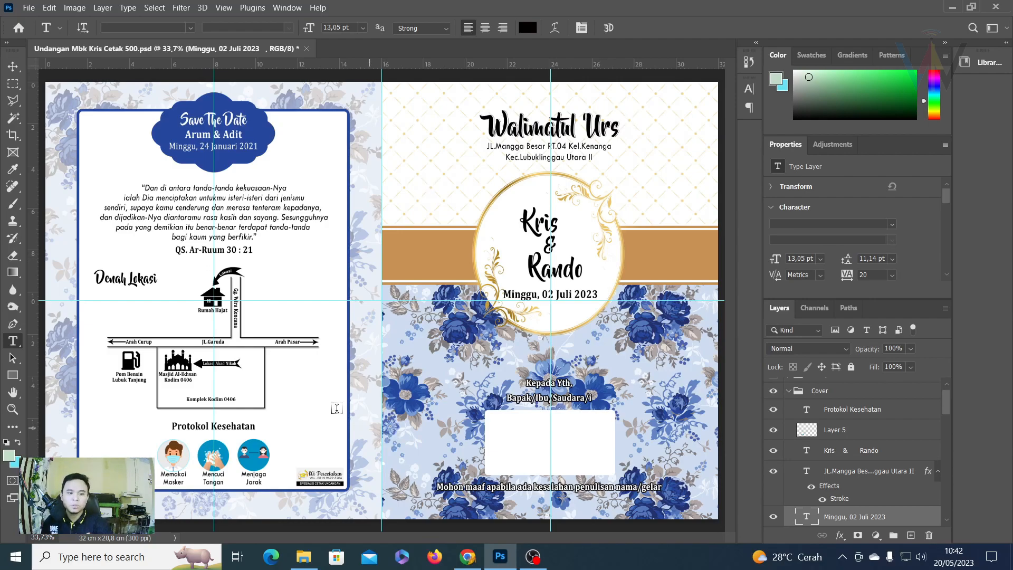
Zoom and pan to the Denah Lokasi map, then switch to File Explorer.
key(ctrl+plus)
key(ctrl+plus)
drag(265, 270, 640, 175)
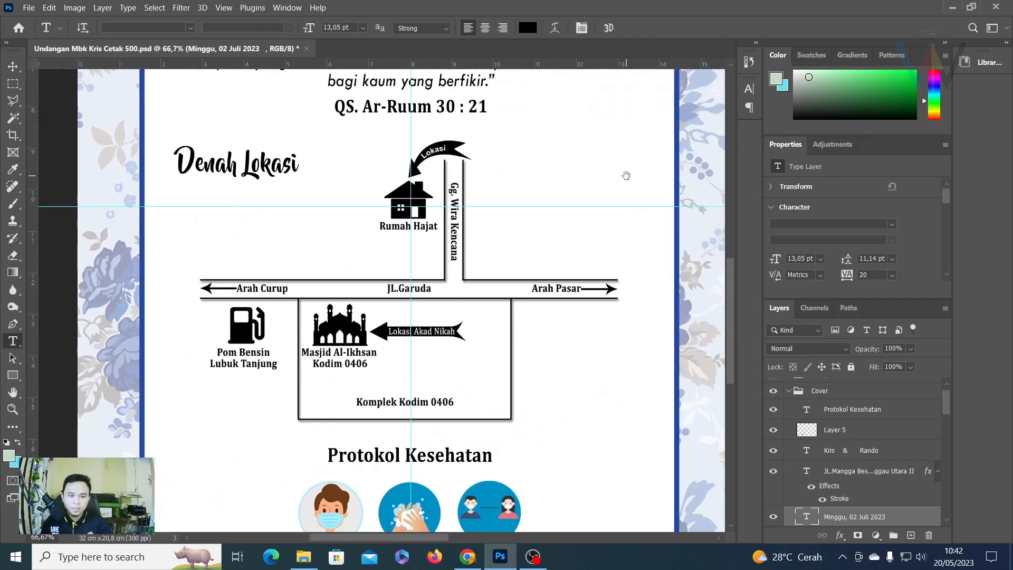
drag(487, 239, 476, 237)
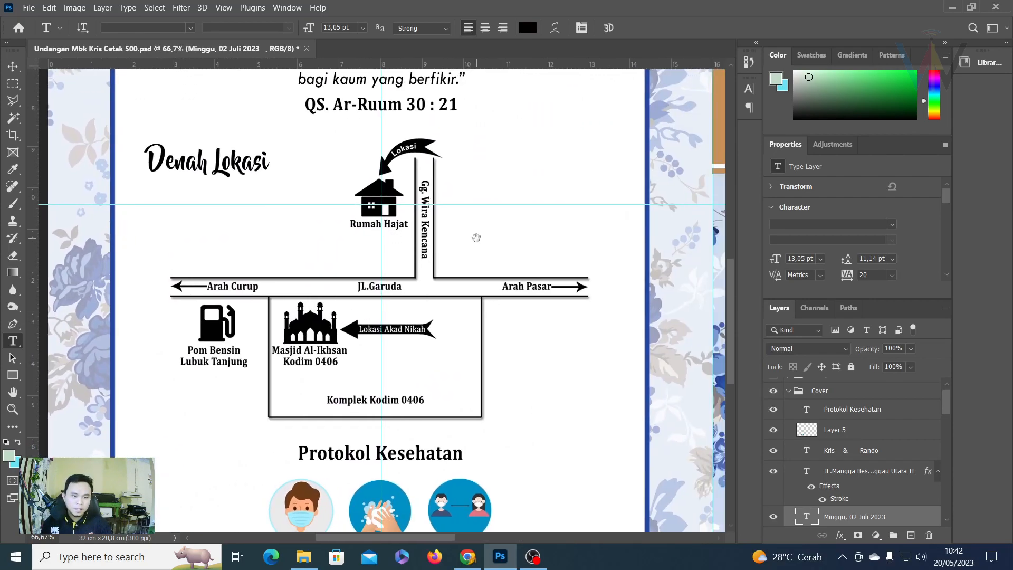
click(311, 554)
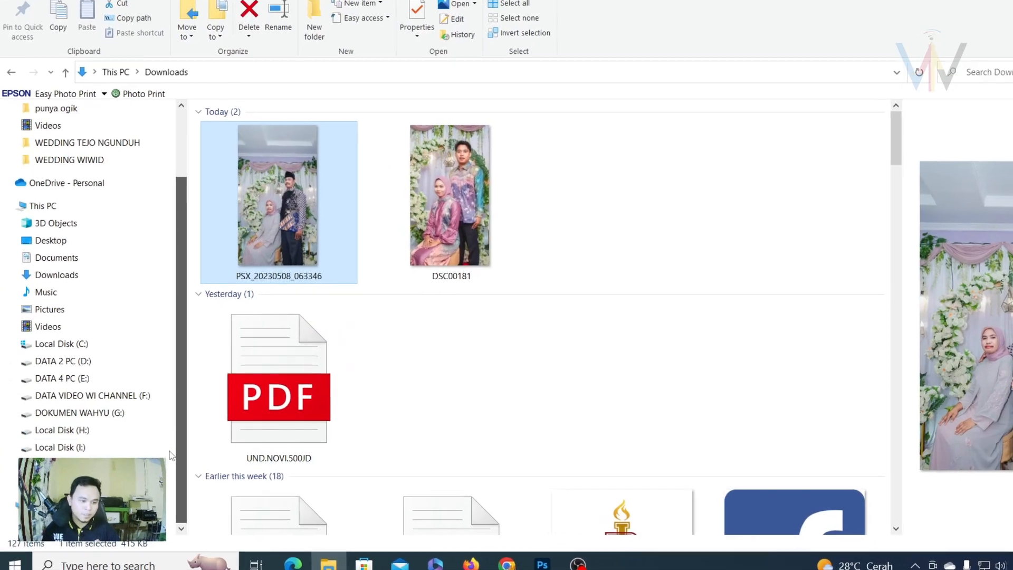
Open gambar denah lokasi.psd from J: > #CETAK UNDANGAN > WEDDING MBK PENI in Photoshop.
click(74, 464)
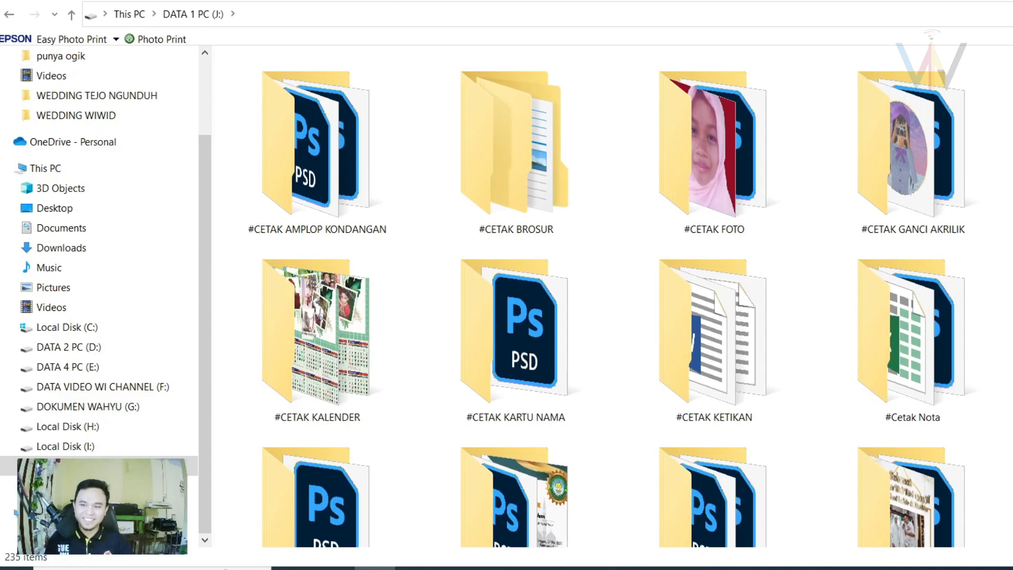
scroll(506, 222, down, 4)
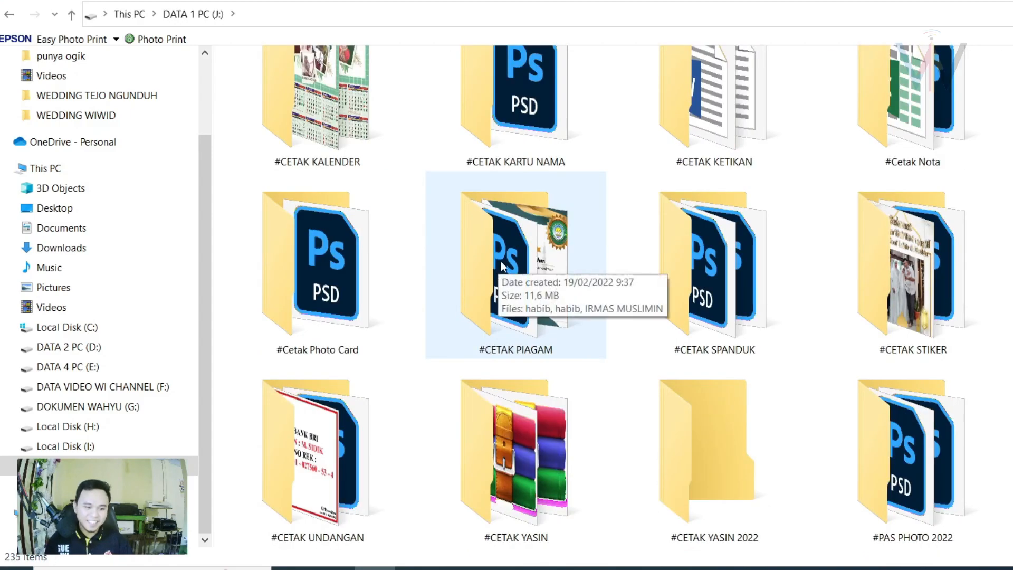
click(323, 446)
double_click(324, 445)
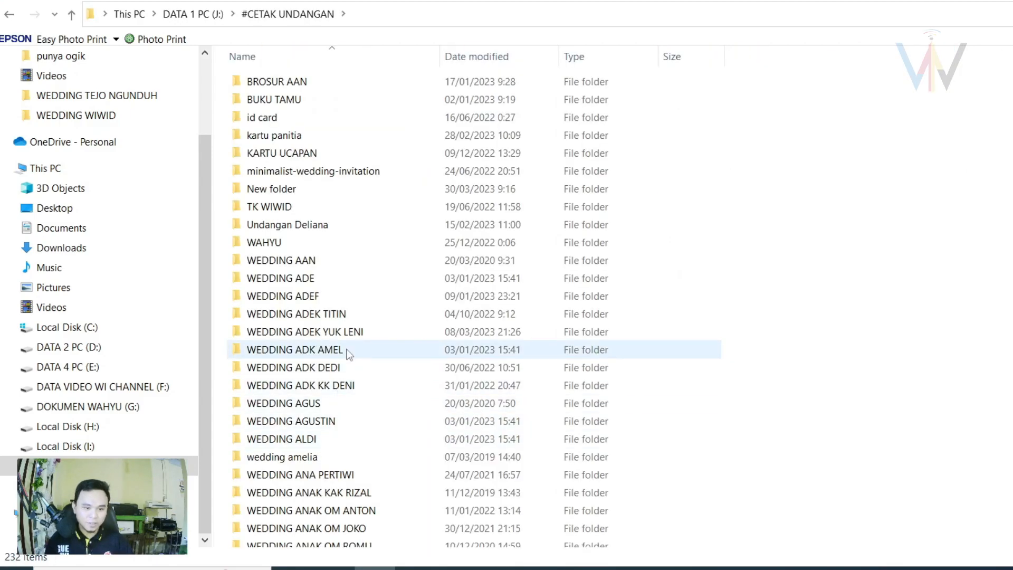
scroll(348, 353, down, 5)
scroll(347, 355, down, 18)
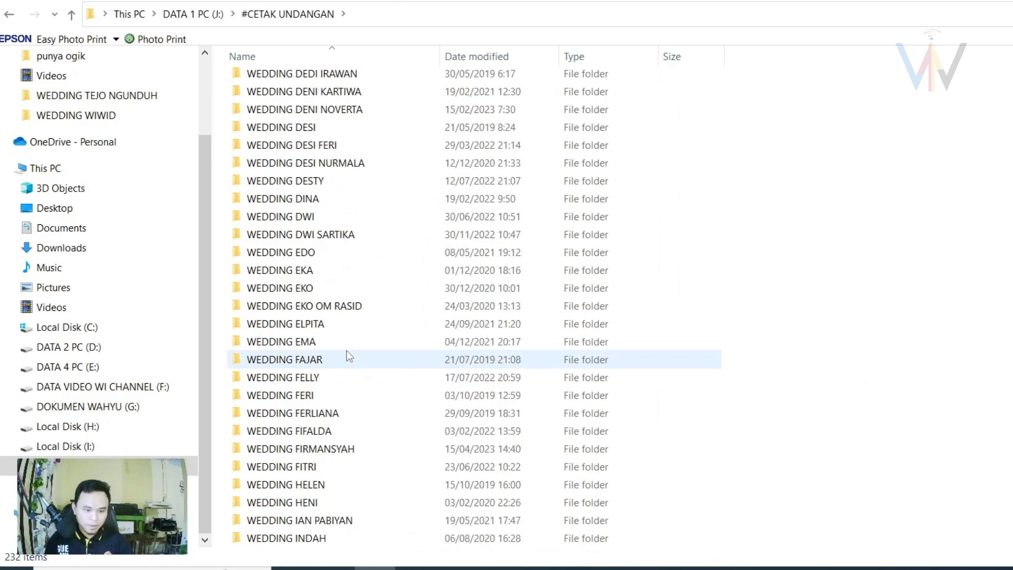
scroll(347, 356, down, 6)
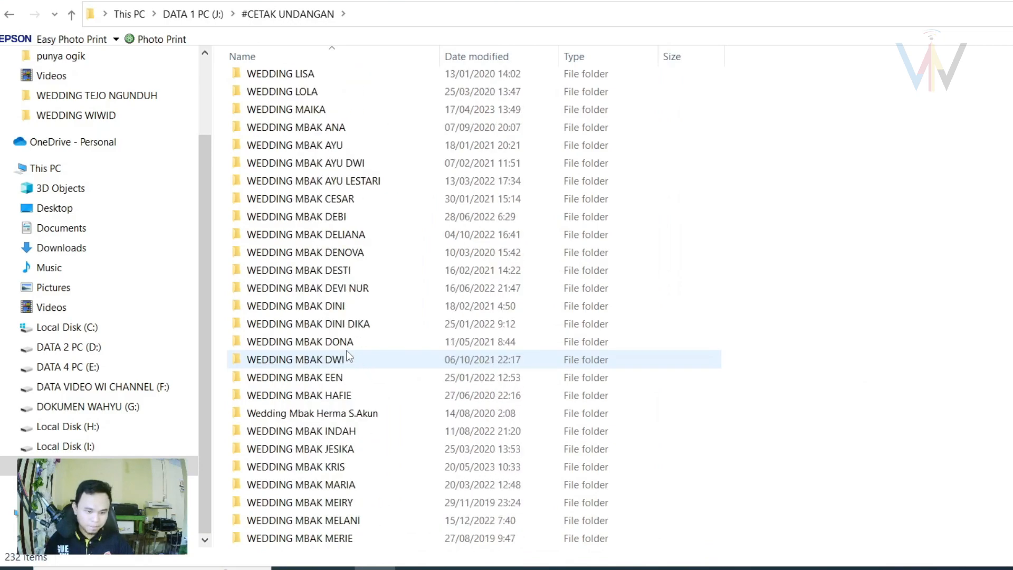
scroll(345, 344, down, 8)
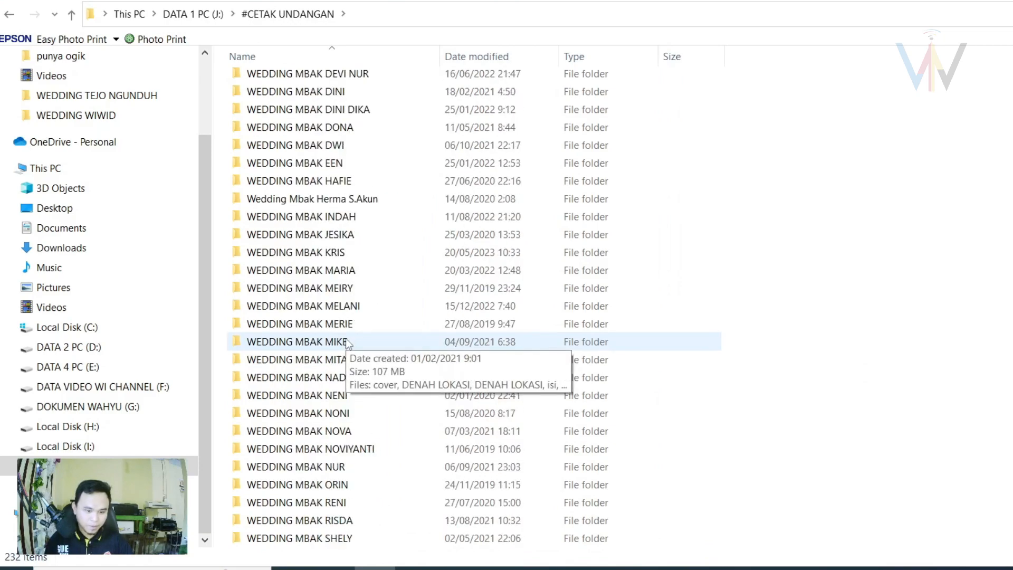
scroll(347, 344, down, 3)
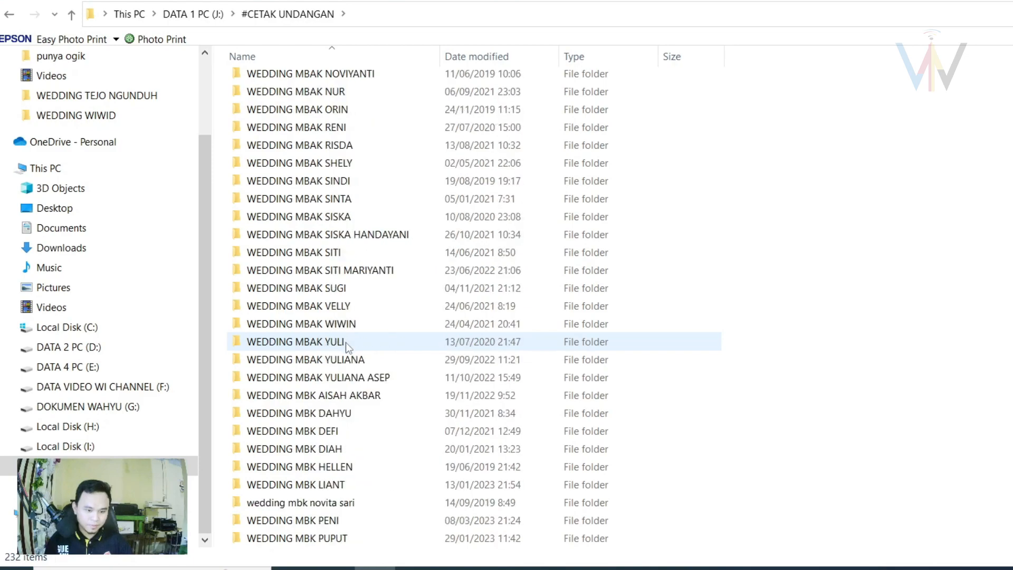
double_click(331, 522)
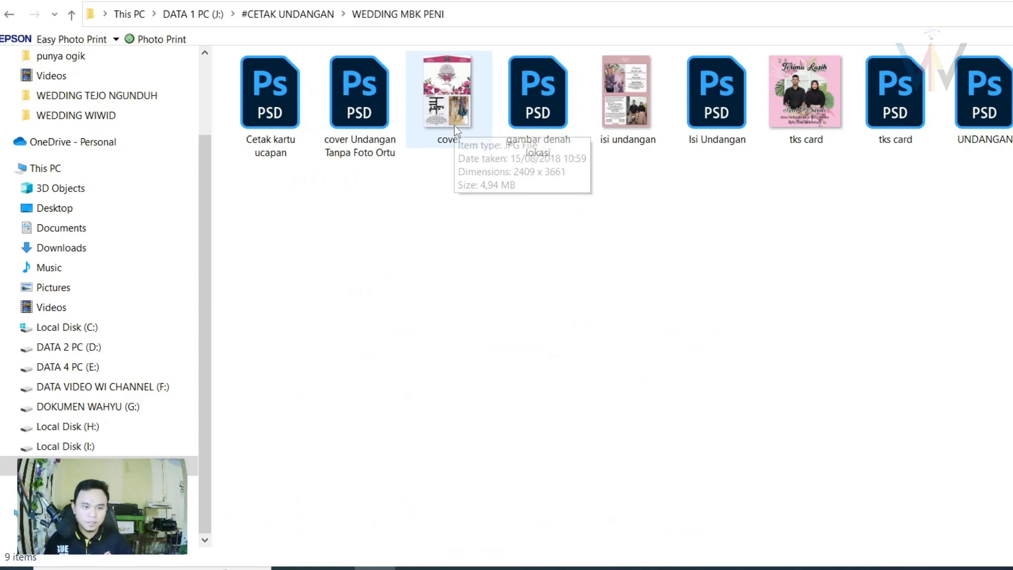
click(542, 121)
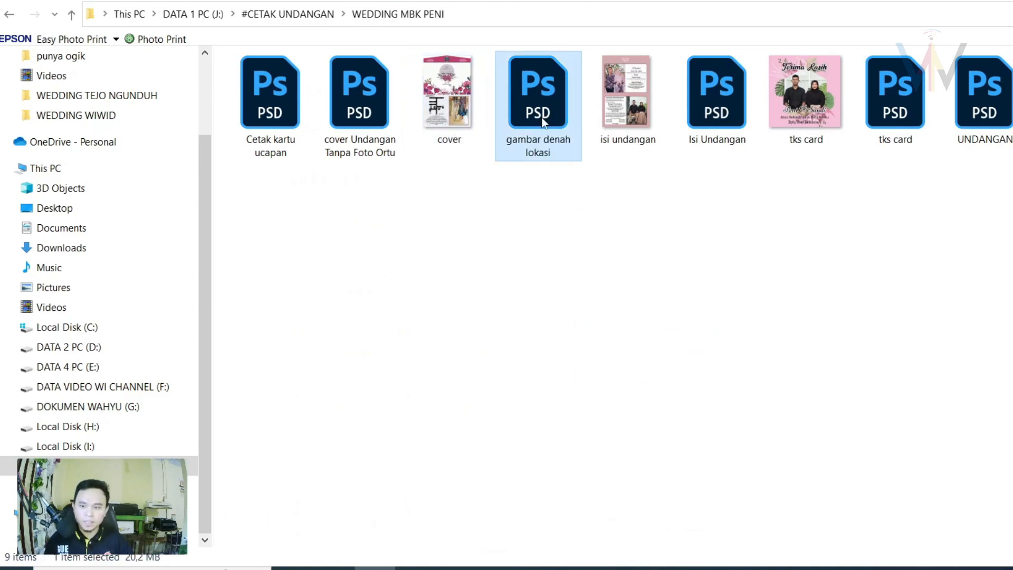
drag(542, 120, 565, 286)
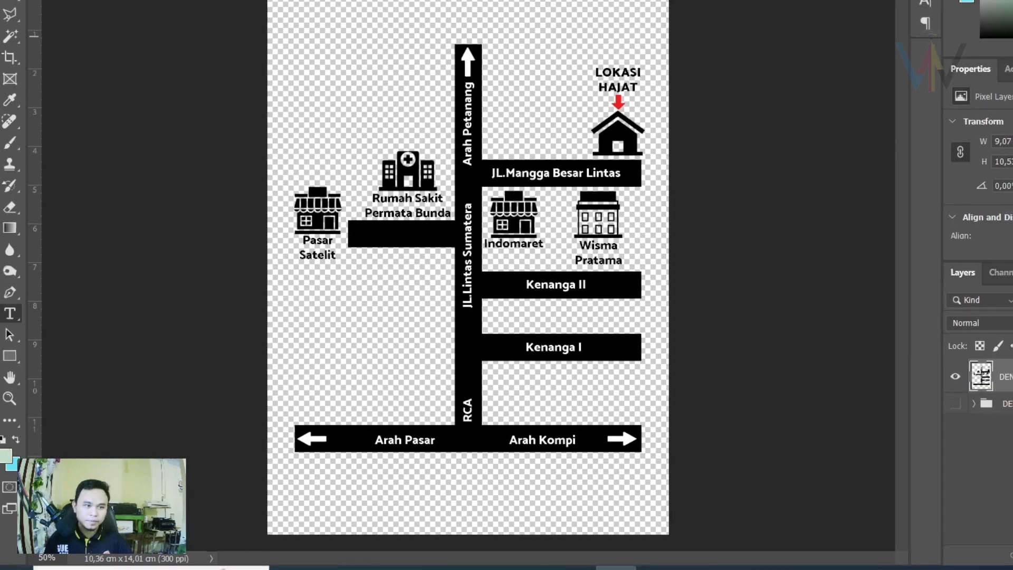
Delete the old map layer (Layer 3) from the invitation, then return to gambar denah lokasi.
click(11, 9)
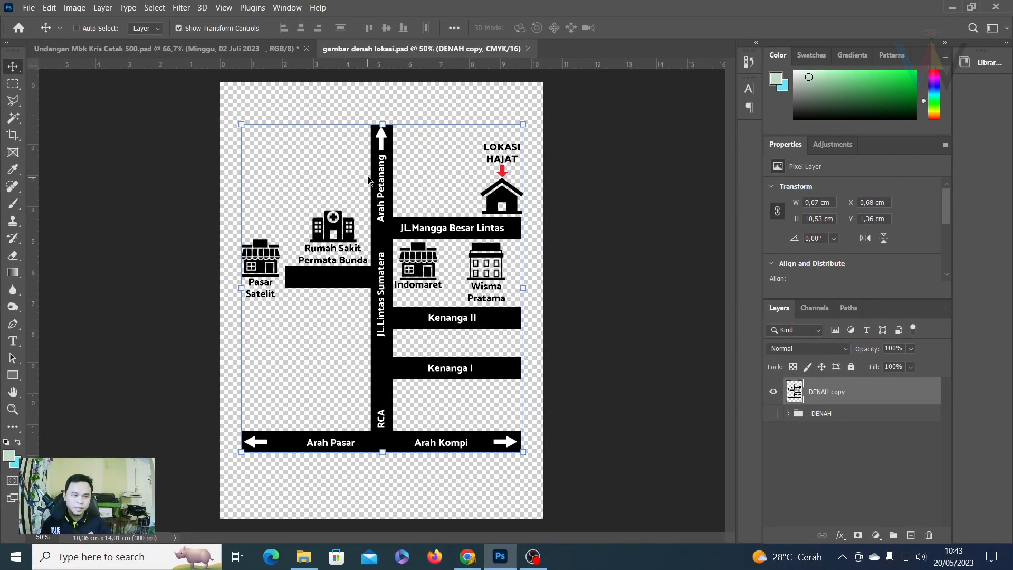
click(143, 48)
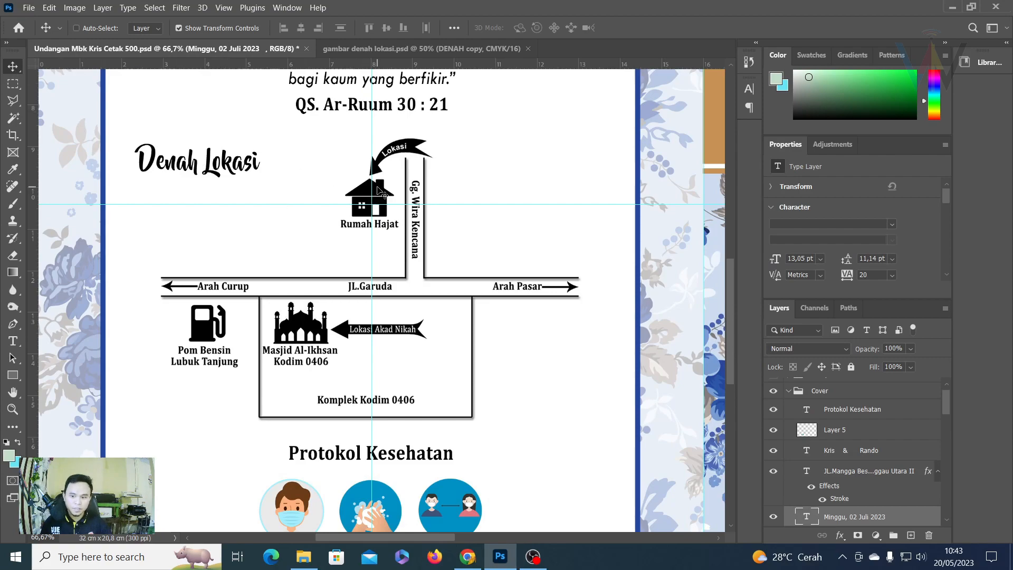
right_click(359, 193)
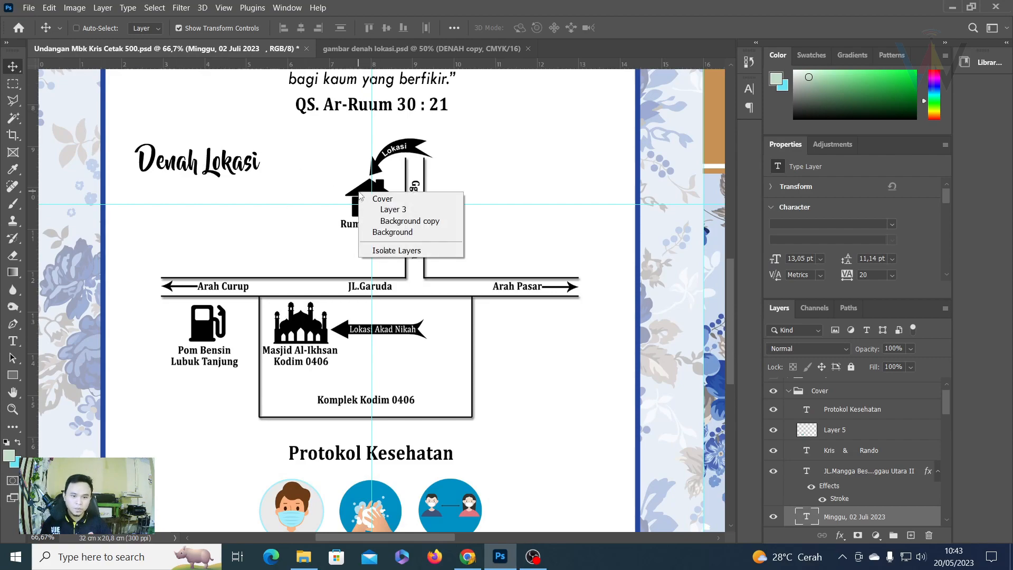
click(402, 210)
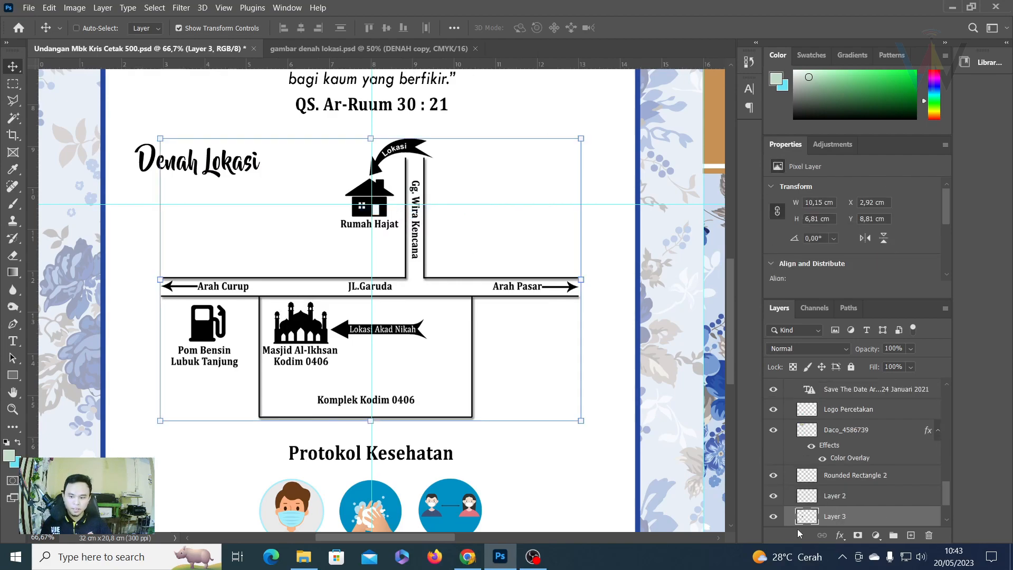
scroll(801, 525, down, 2)
key(Delete)
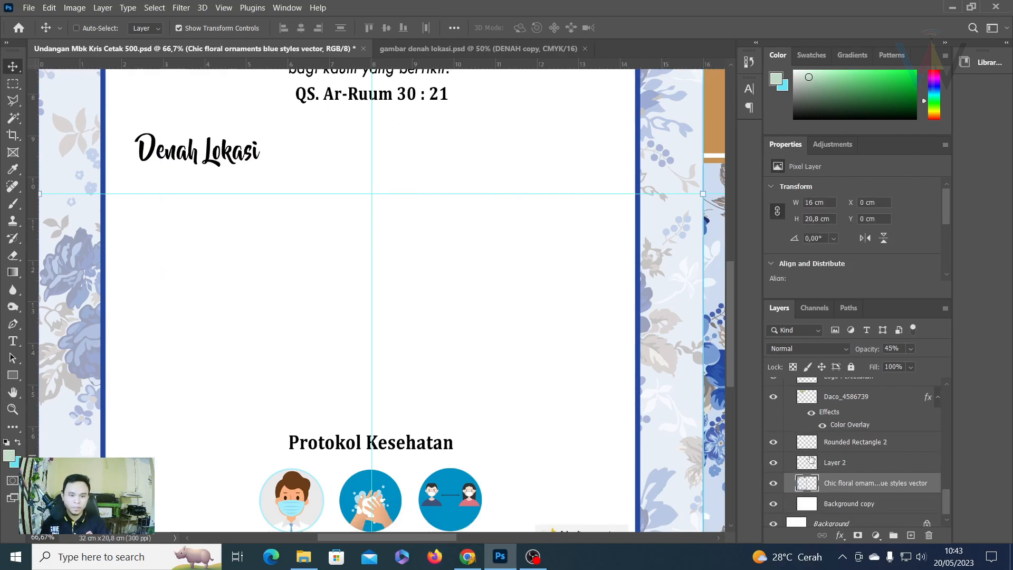
click(441, 49)
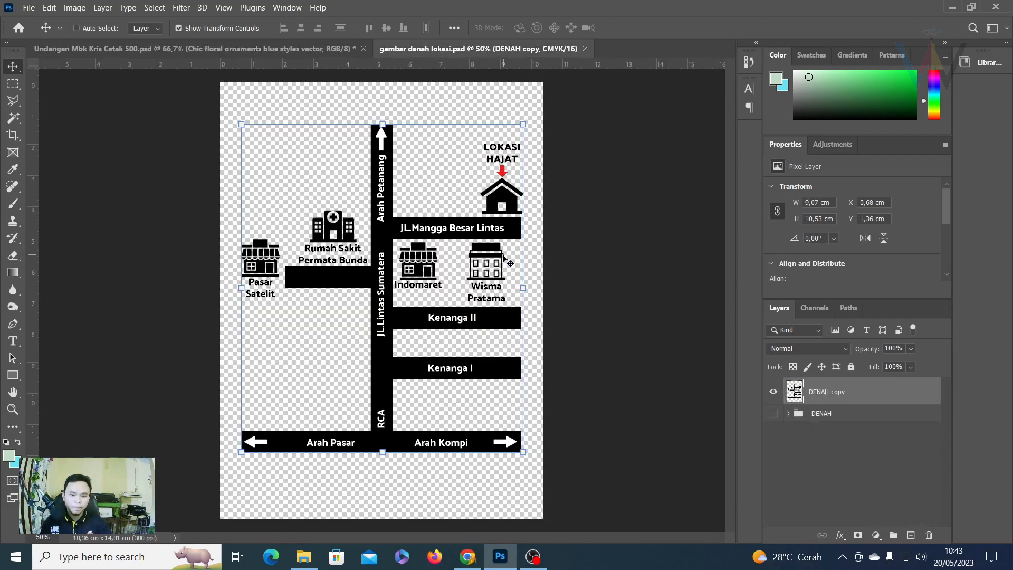
Drag the DENAH copy street map into the invitation and scale it down to fit the page.
mouse_move(395, 237)
mouse_down()
mouse_move(374, 234)
mouse_move(389, 248)
mouse_move(384, 224)
mouse_up()
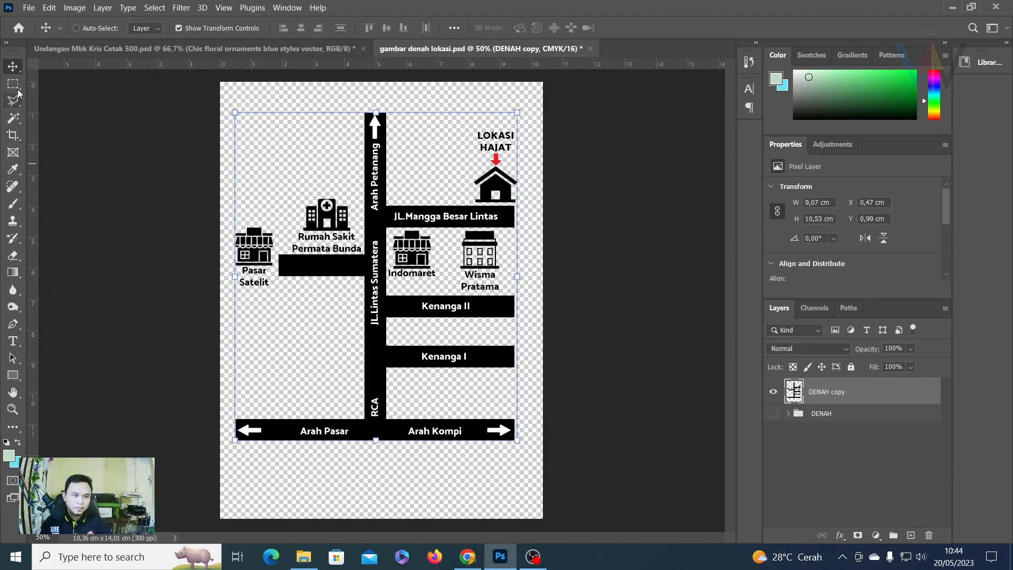
drag(339, 210, 374, 285)
scroll(420, 308, up, 2)
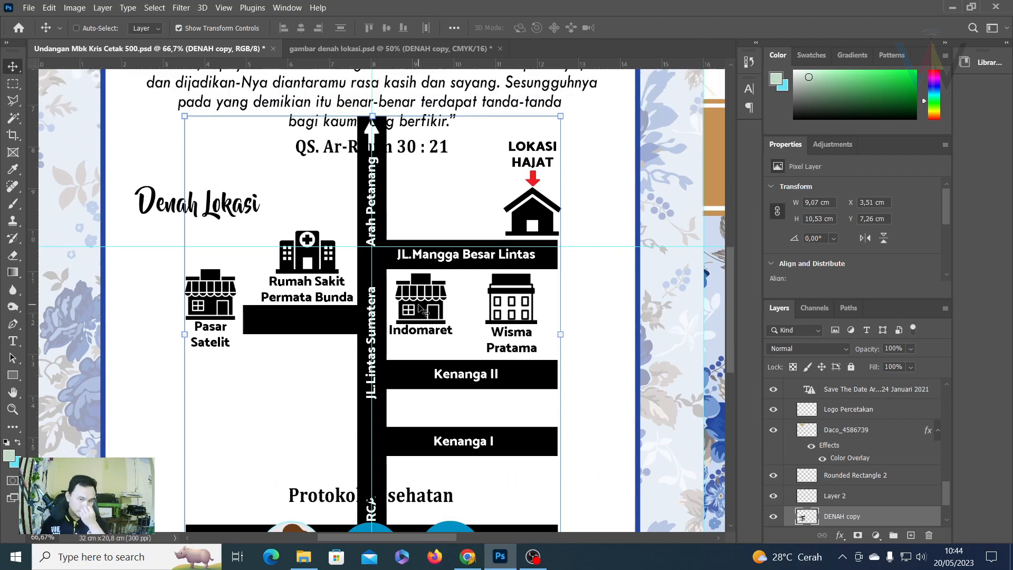
scroll(421, 309, down, 2)
drag(371, 73, 372, 193)
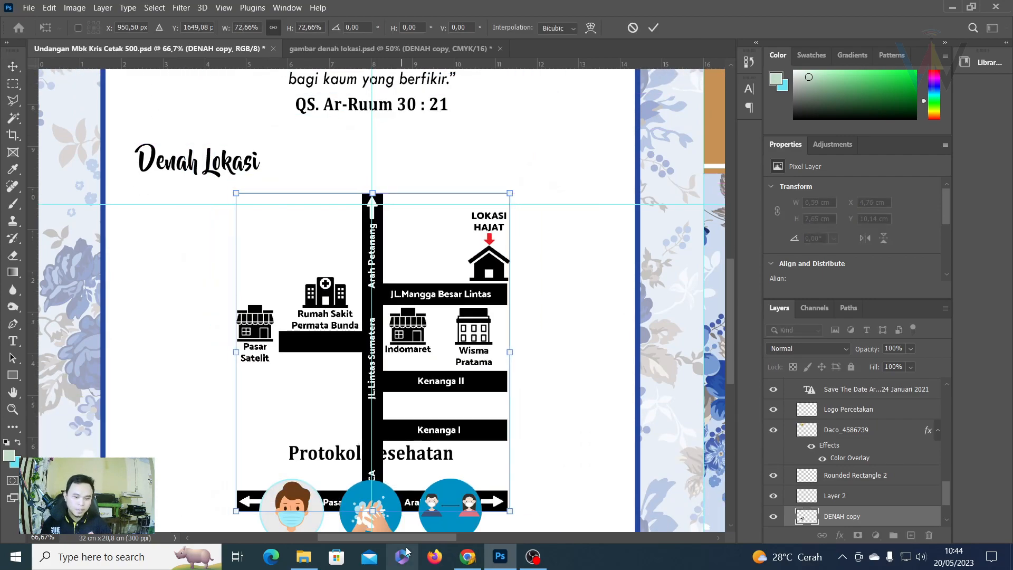
drag(371, 507, 361, 483)
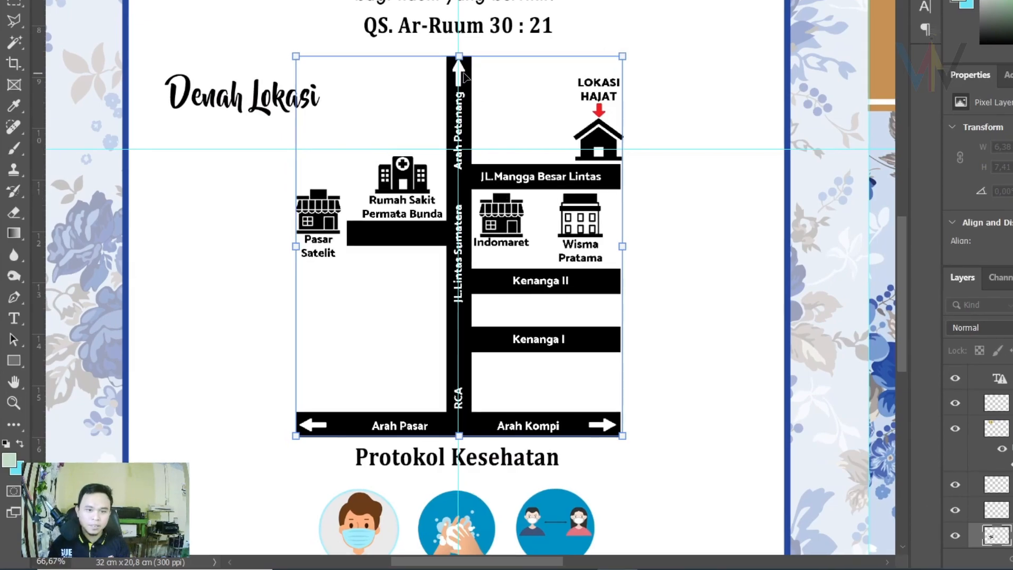
drag(438, 73, 458, 55)
Nudge the map left and up below the Denah Lokasi heading and commit it at 70.32%.
key(ctrl+minus)
key(ctrl+minus)
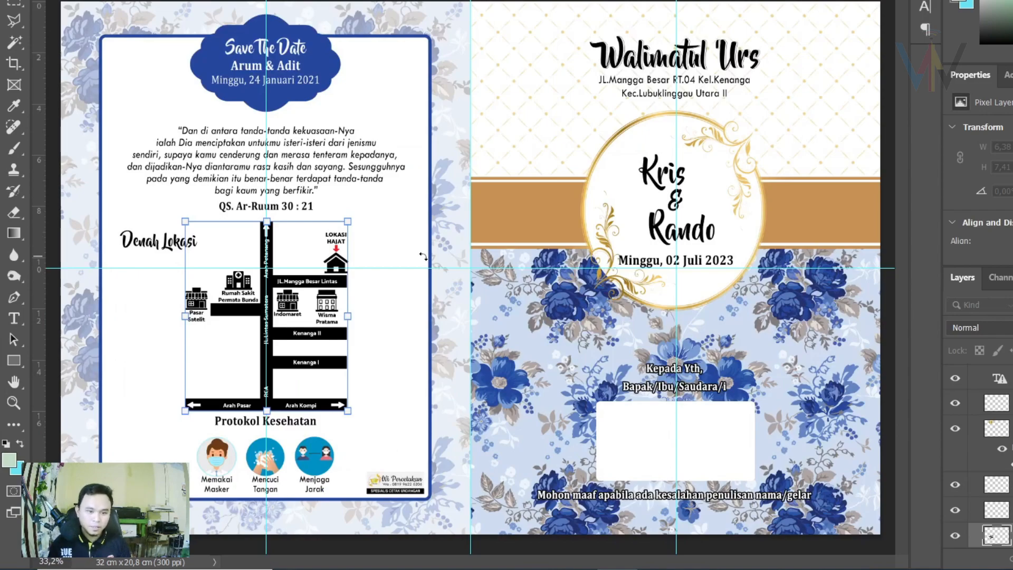
key(ctrl+plus)
key(ctrl+plus)
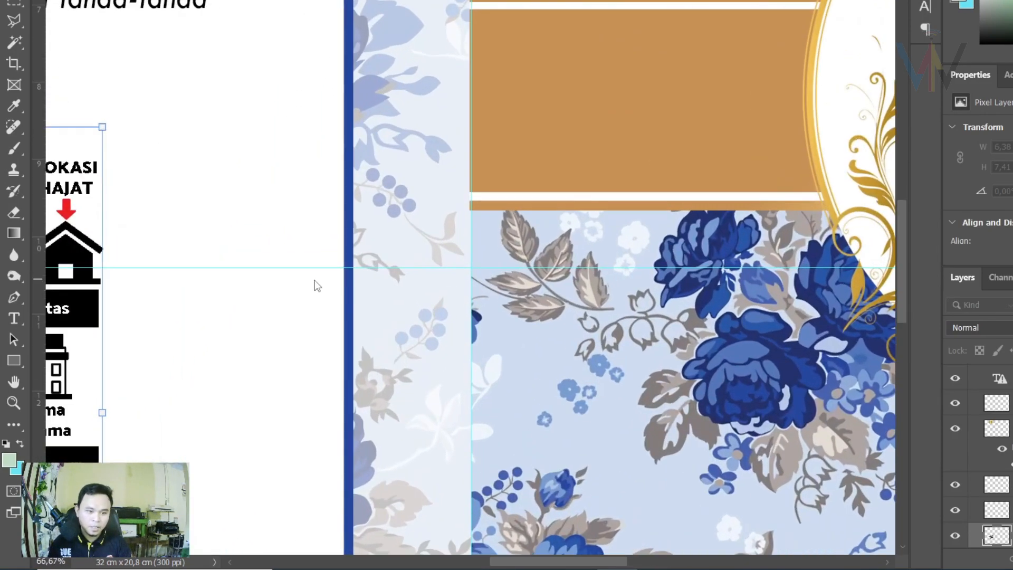
drag(275, 299, 755, 213)
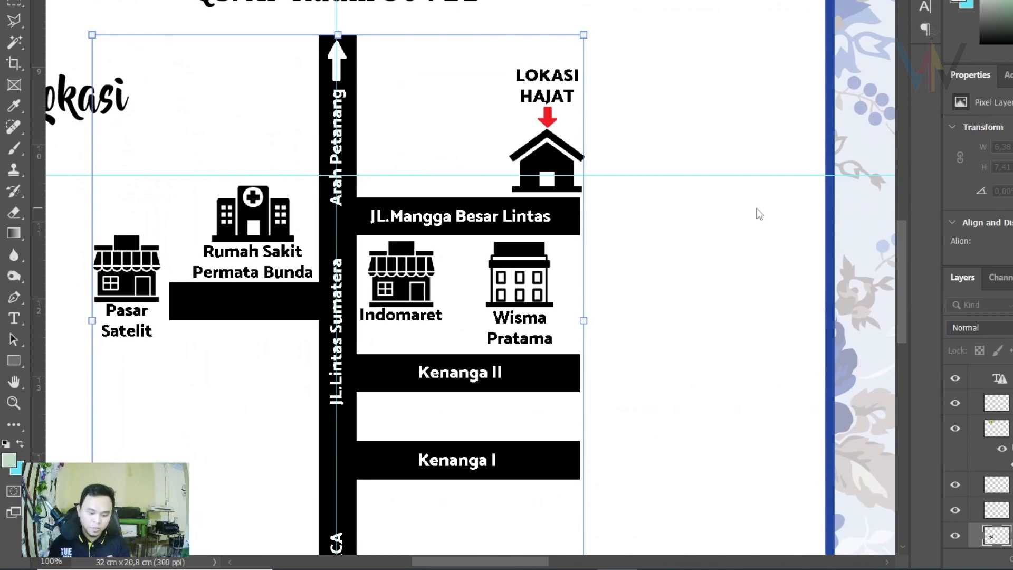
key(ctrl+plus)
drag(697, 125, 614, 340)
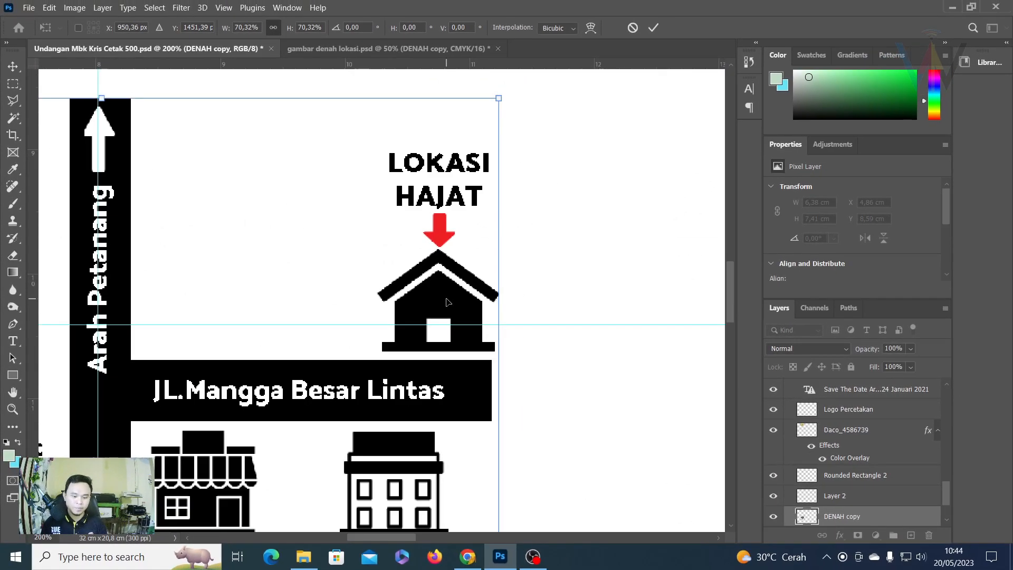
key(ctrl+minus)
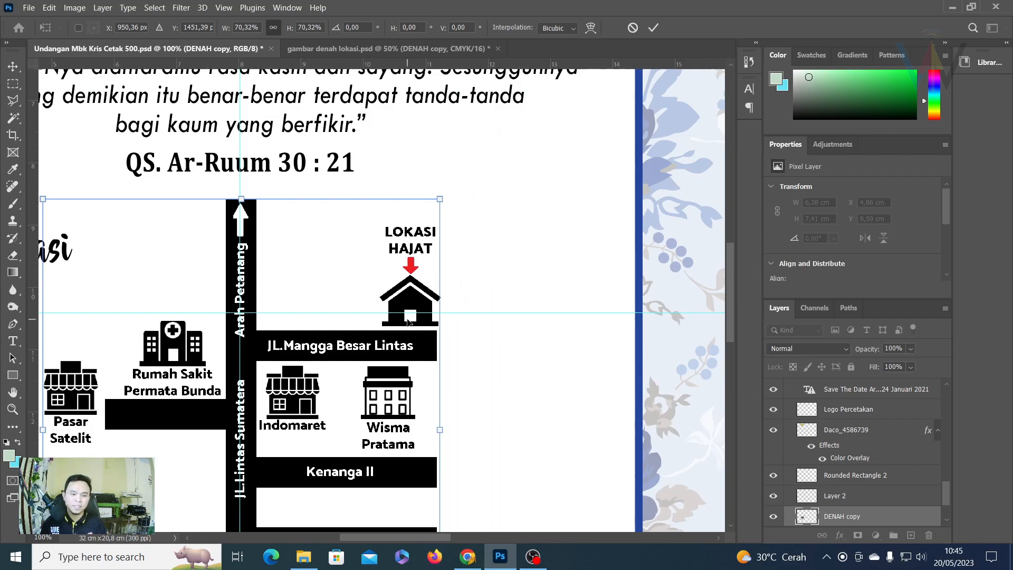
key(ctrl+minus)
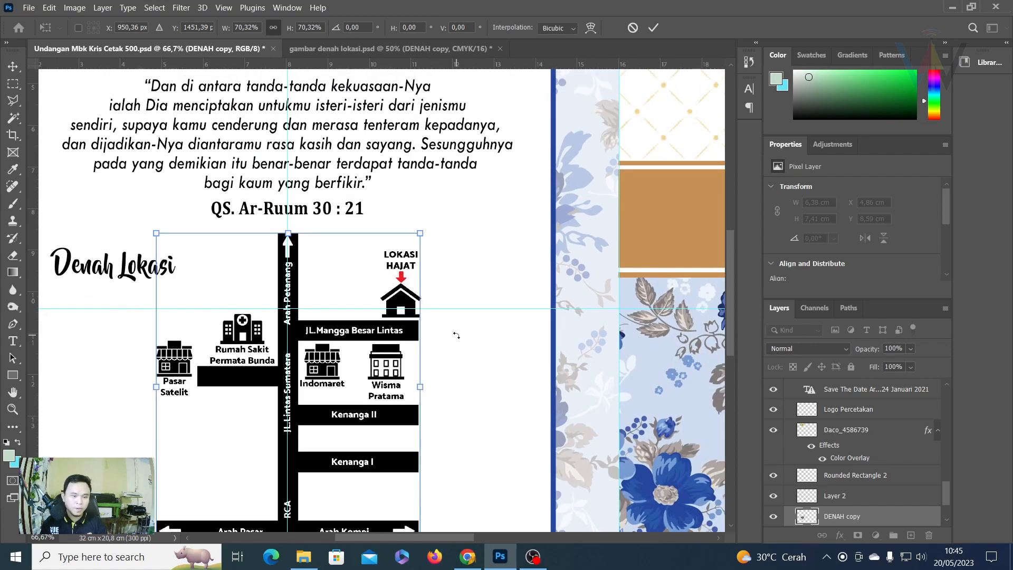
scroll(456, 335, down, 2)
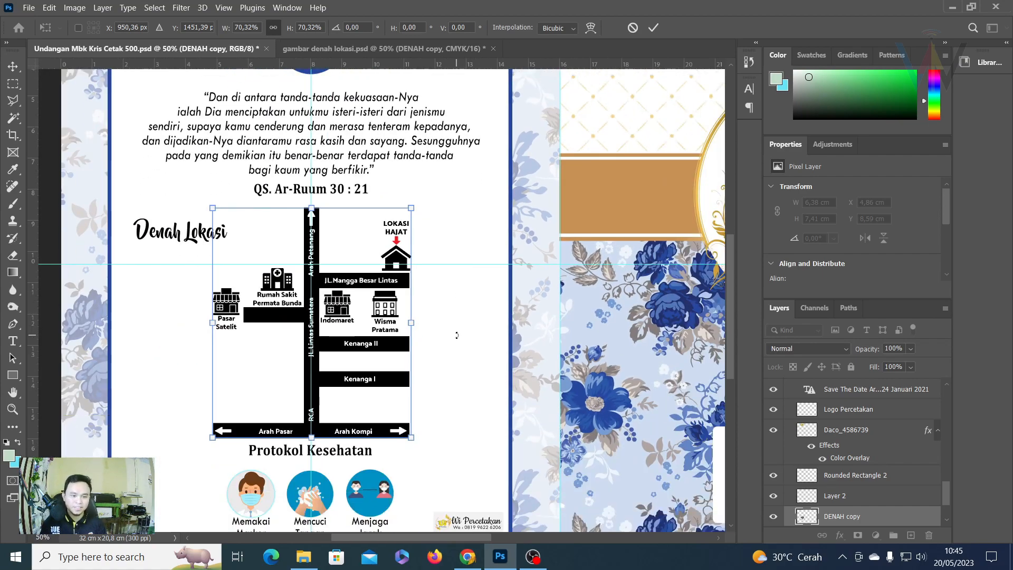
key(Left)
key(Left)
key(Left)
key(Left)
key(Up)
key(Up)
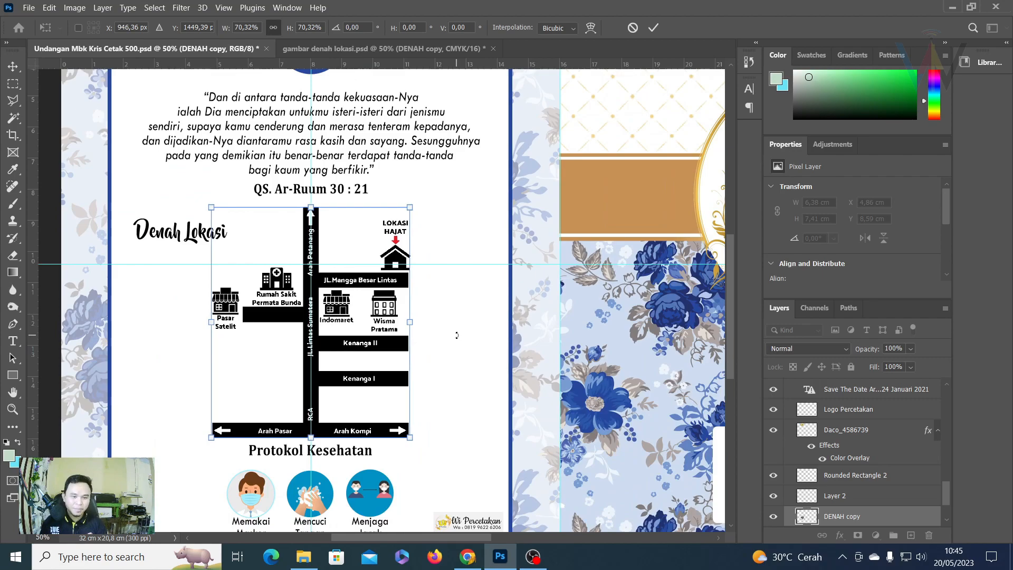
key(Up)
key(Up)
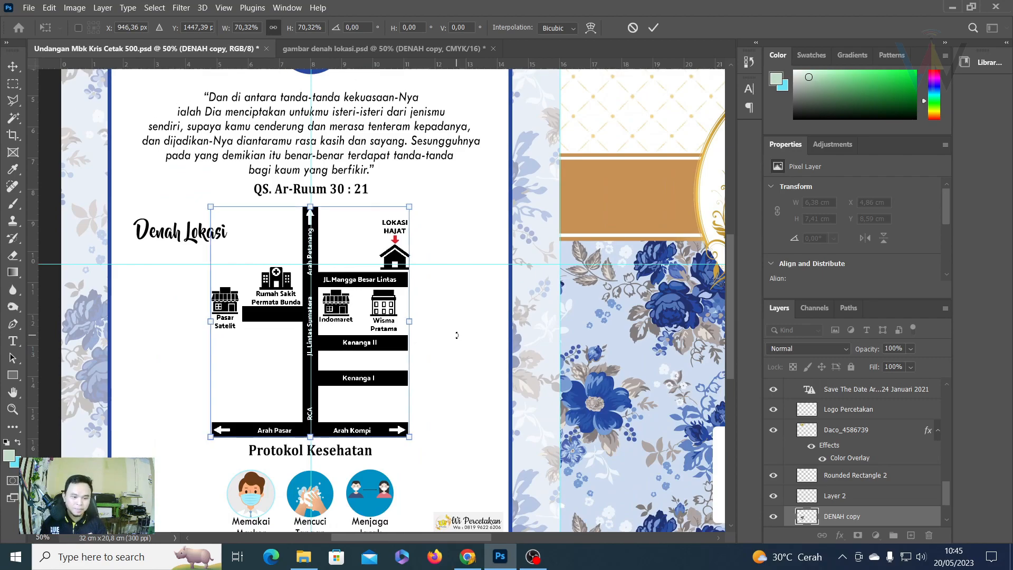
click(653, 27)
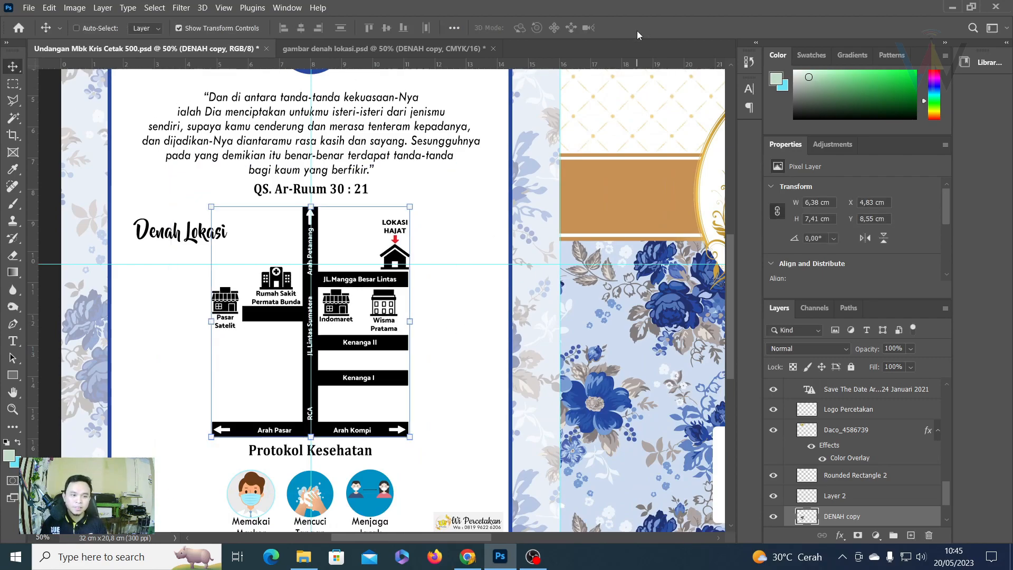
Select the Denah Lokasi heading layer and shift it right, beside the new map.
right_click(169, 245)
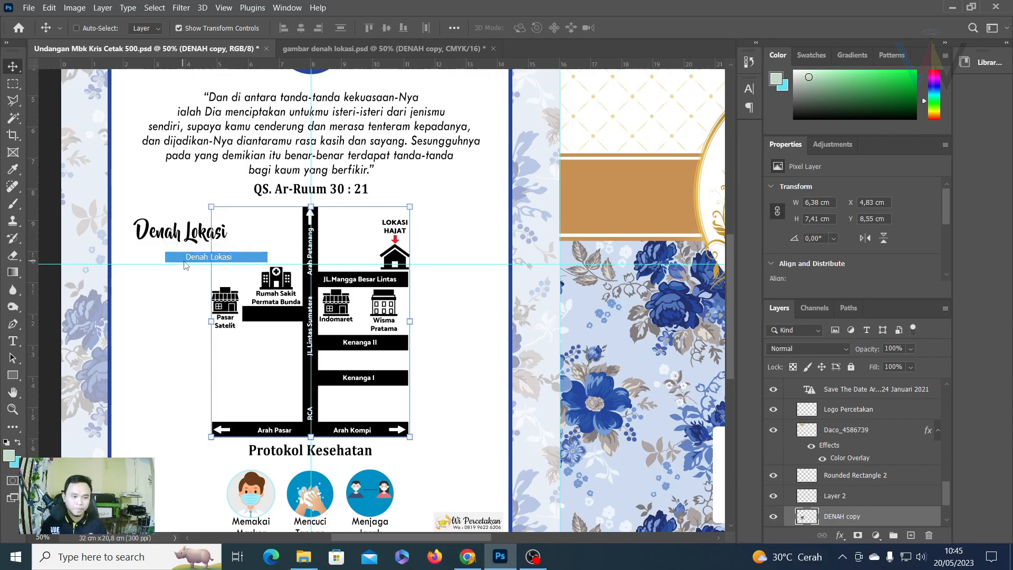
click(158, 255)
drag(183, 238, 223, 237)
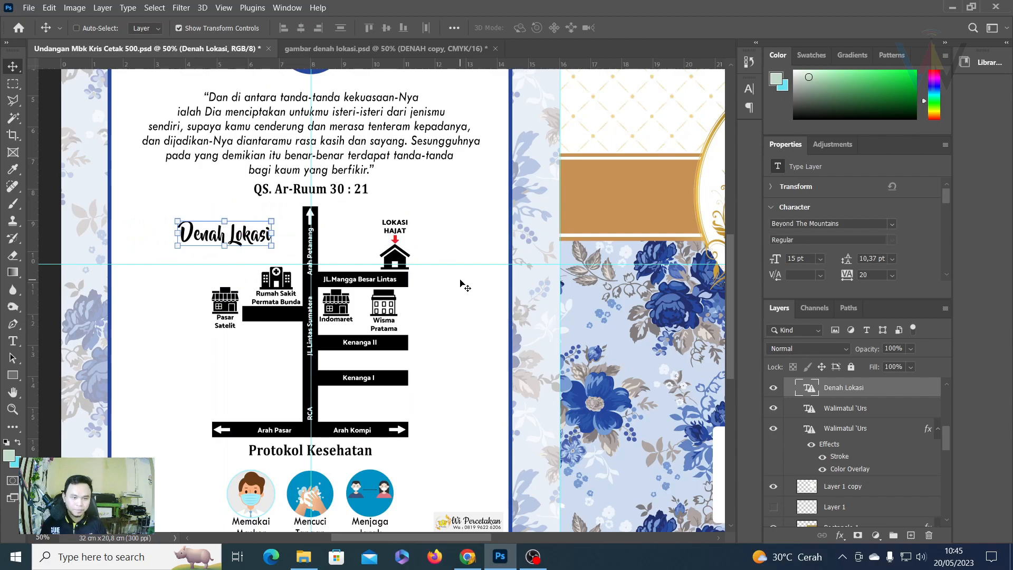
Fit the spread on screen, then zoom in on the Save The Date block.
scroll(462, 285, up, 4)
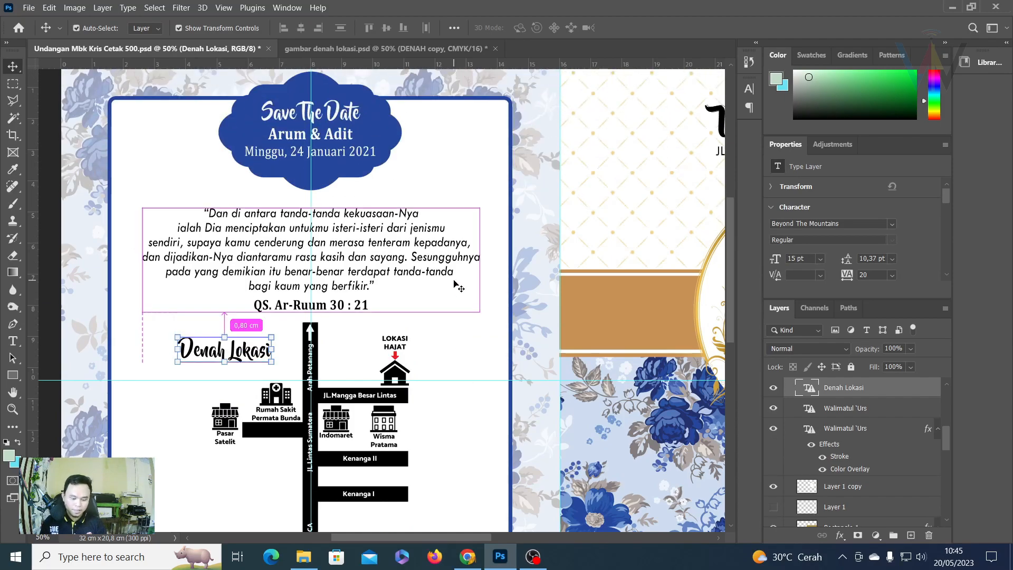
key(ctrl+0)
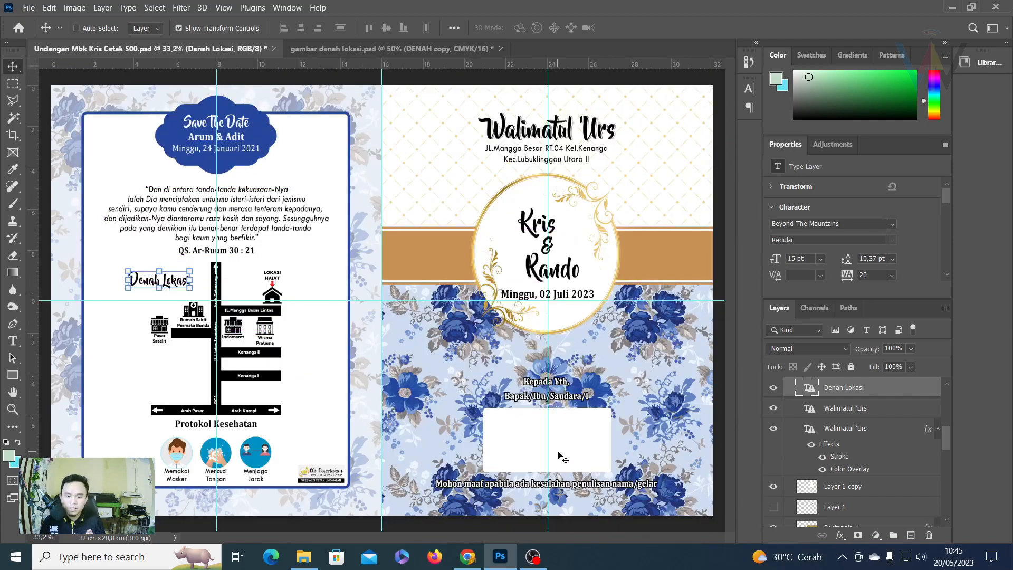
click(541, 555)
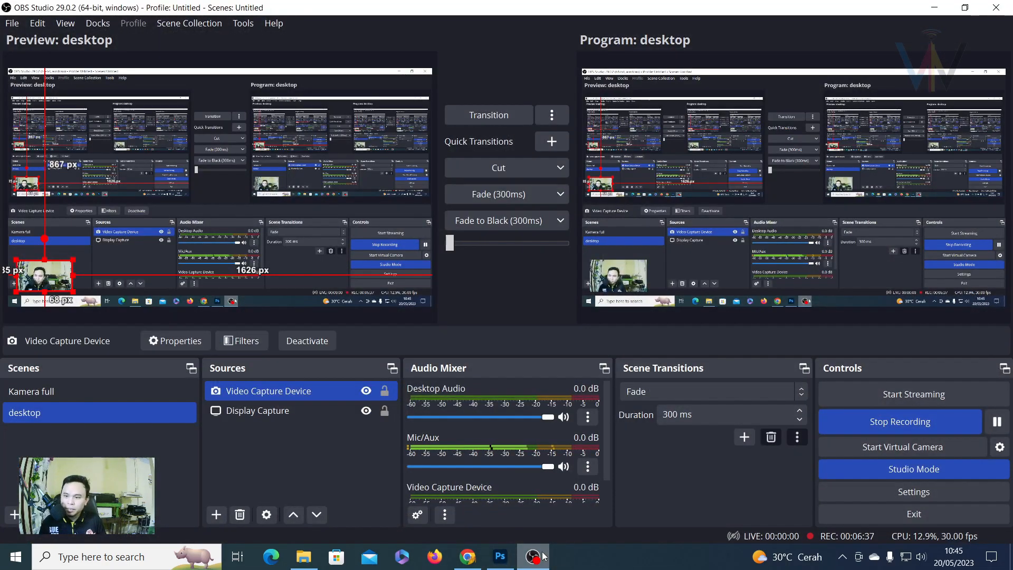
click(544, 555)
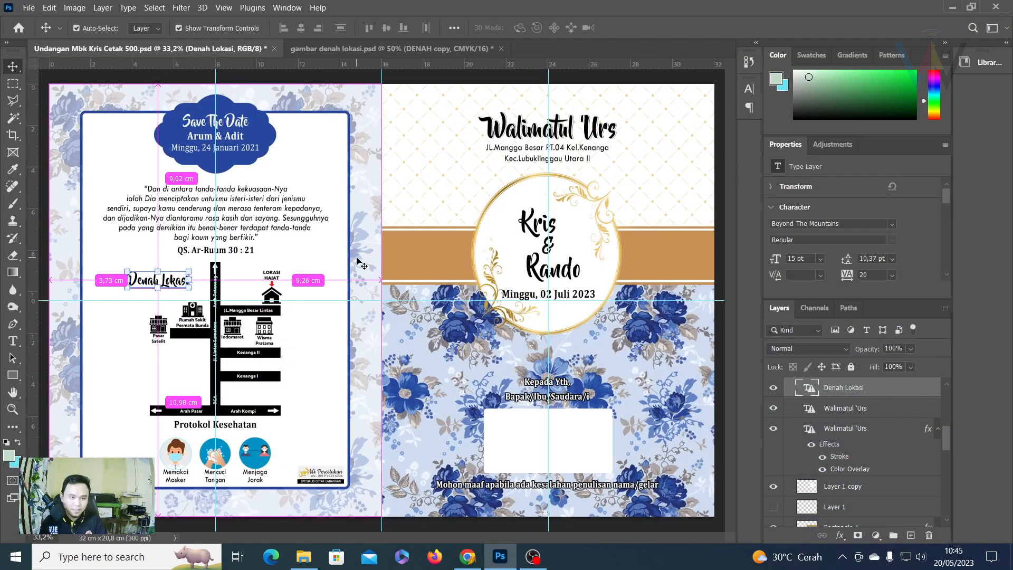
key(ctrl+plus)
key(ctrl+plus)
scroll(279, 116, left, 5)
scroll(279, 116, up, 5)
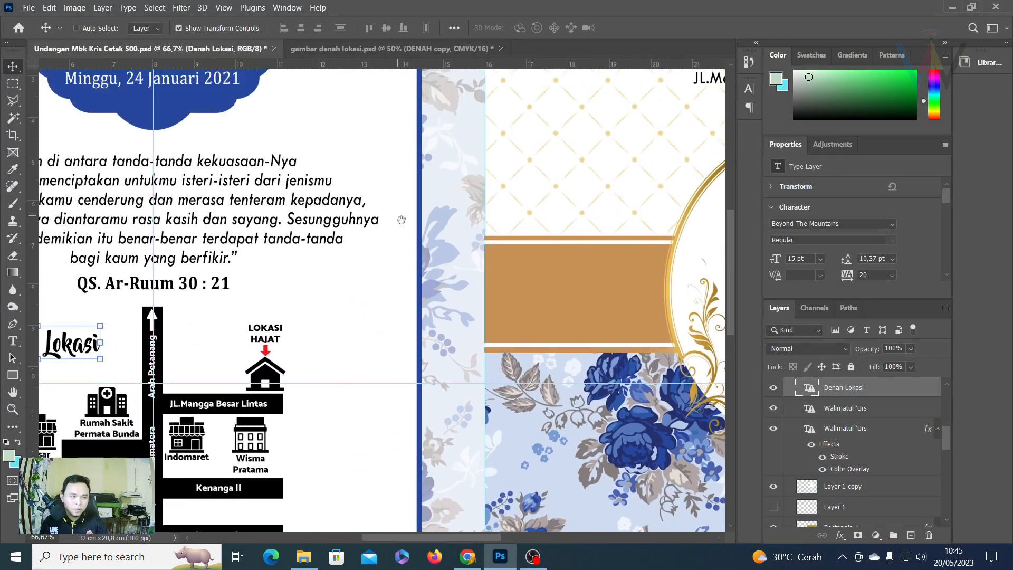
key(ctrl+plus)
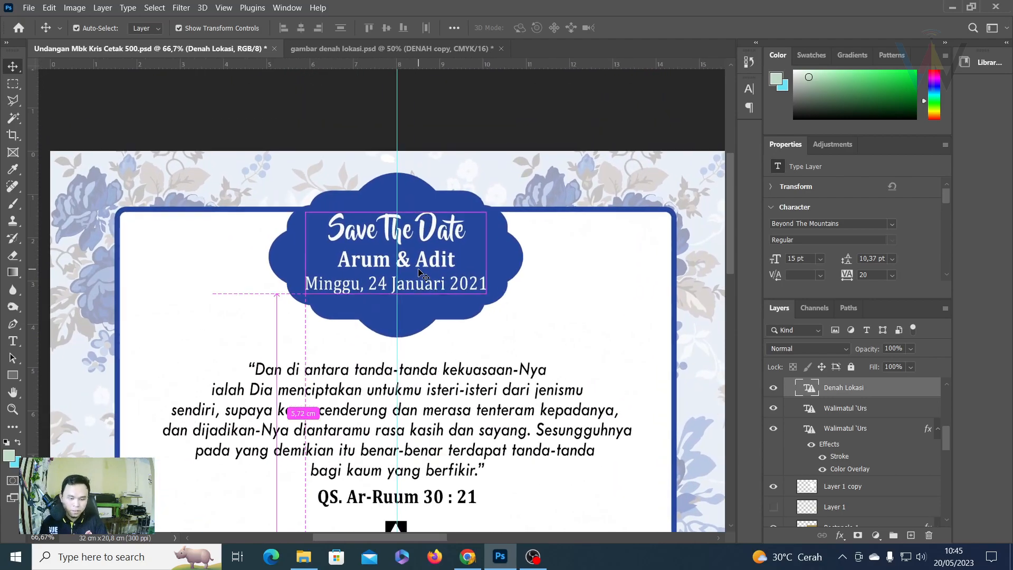
click(13, 341)
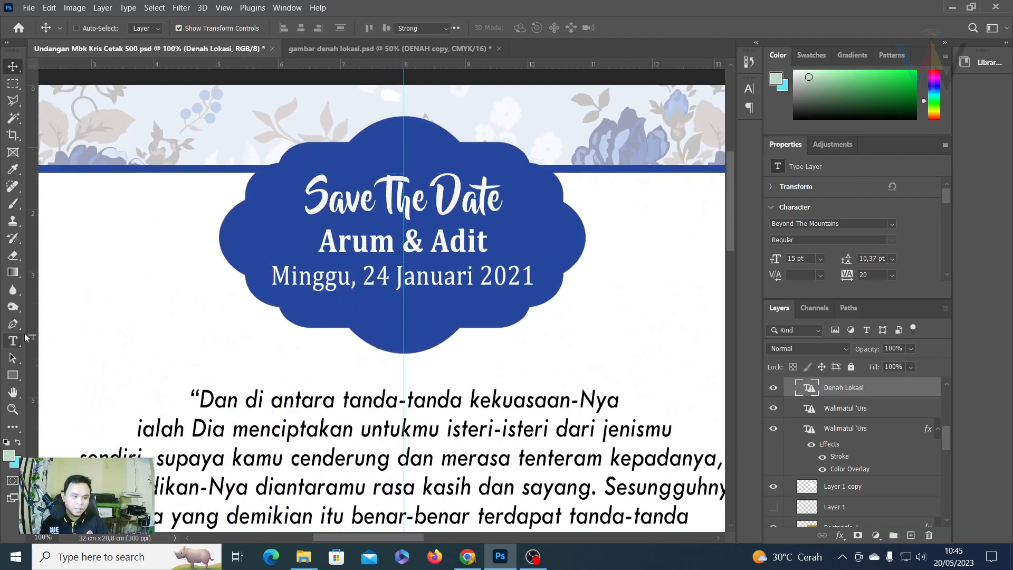
Replace Arum & Adit with Kris & Rando and the date with 02 Juli 2023, then commit.
click(395, 241)
double_click(345, 241)
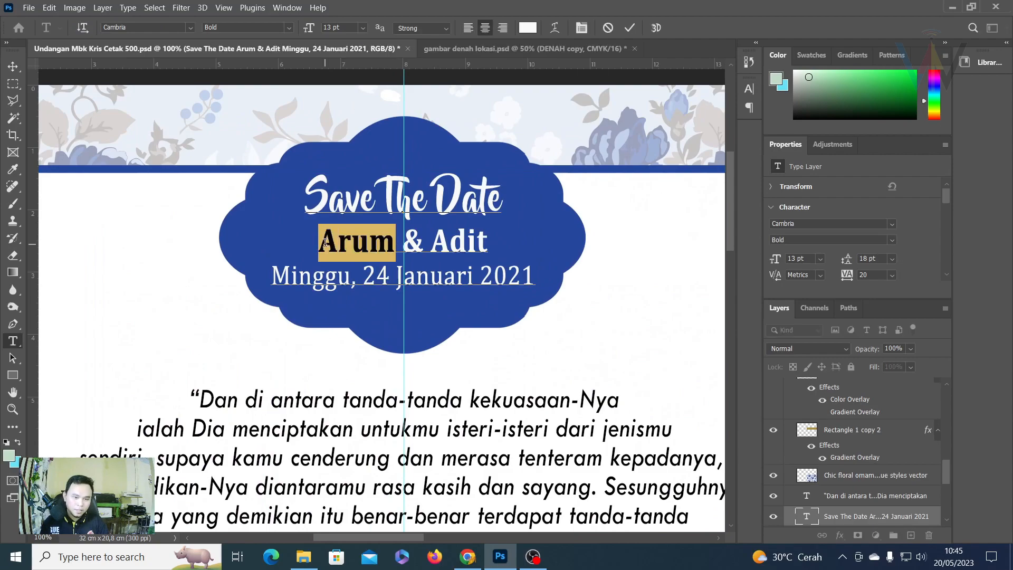
text(Kris)
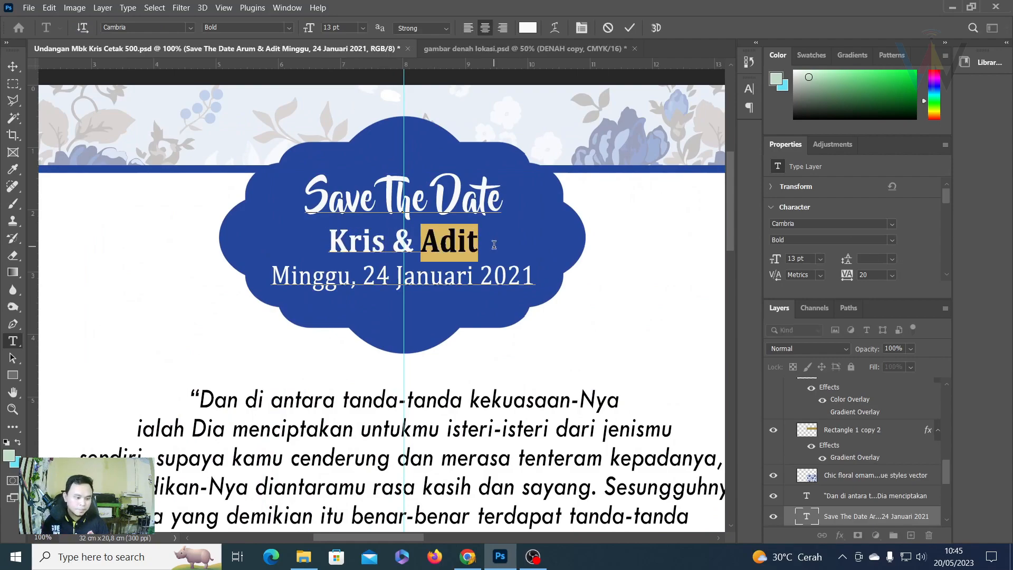
text(Rando)
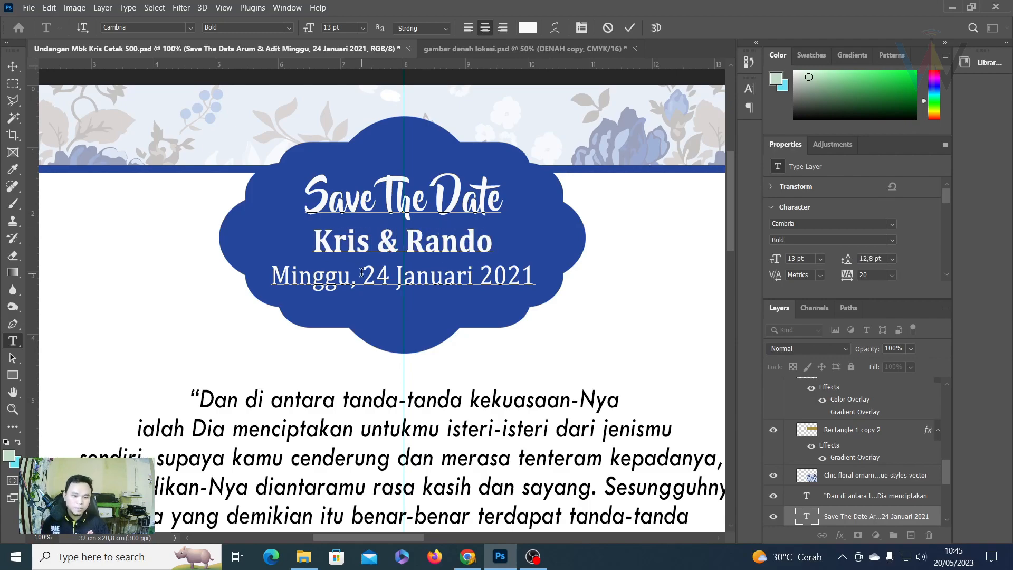
drag(358, 273, 264, 290)
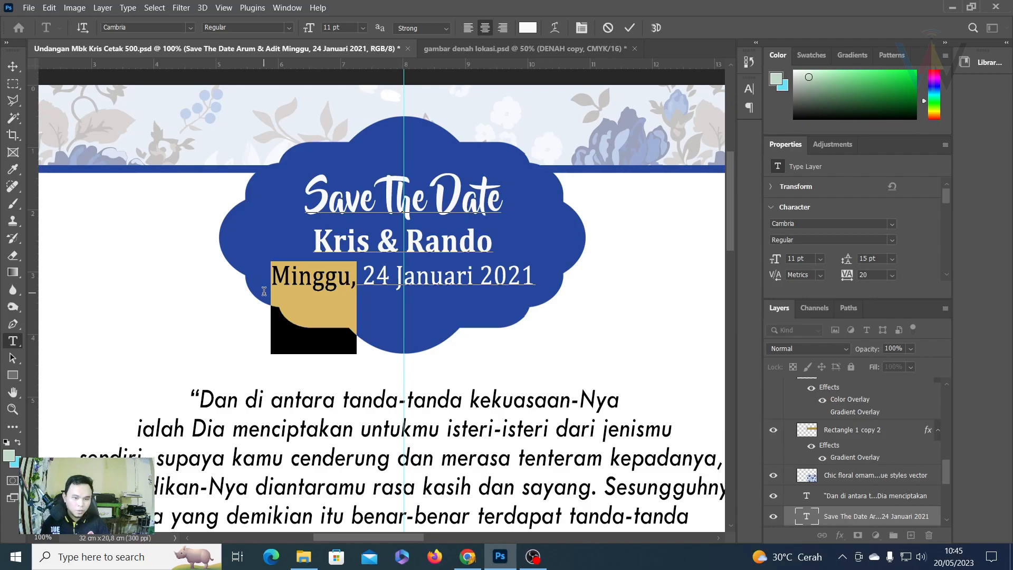
click(375, 273)
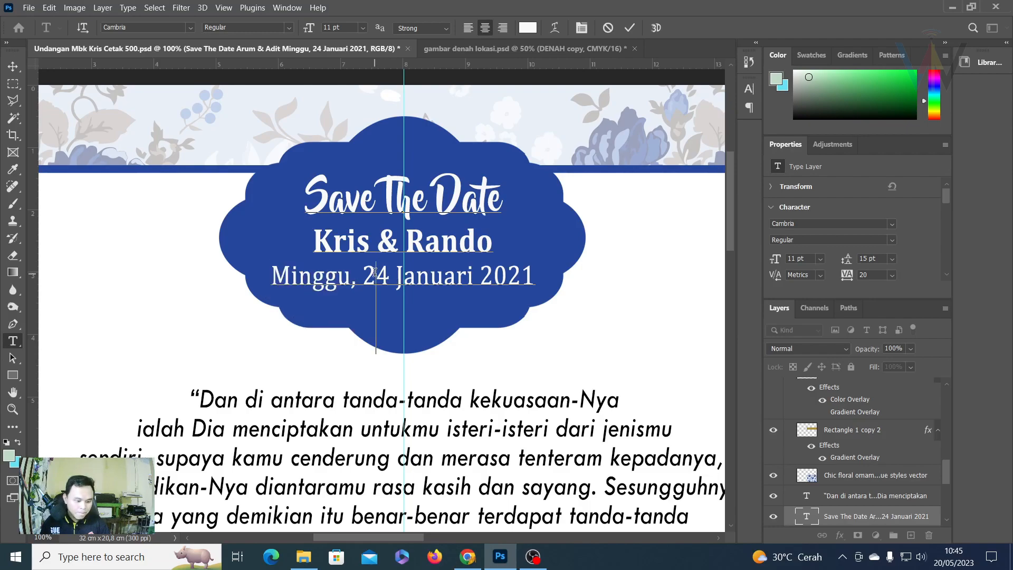
drag(362, 274, 574, 294)
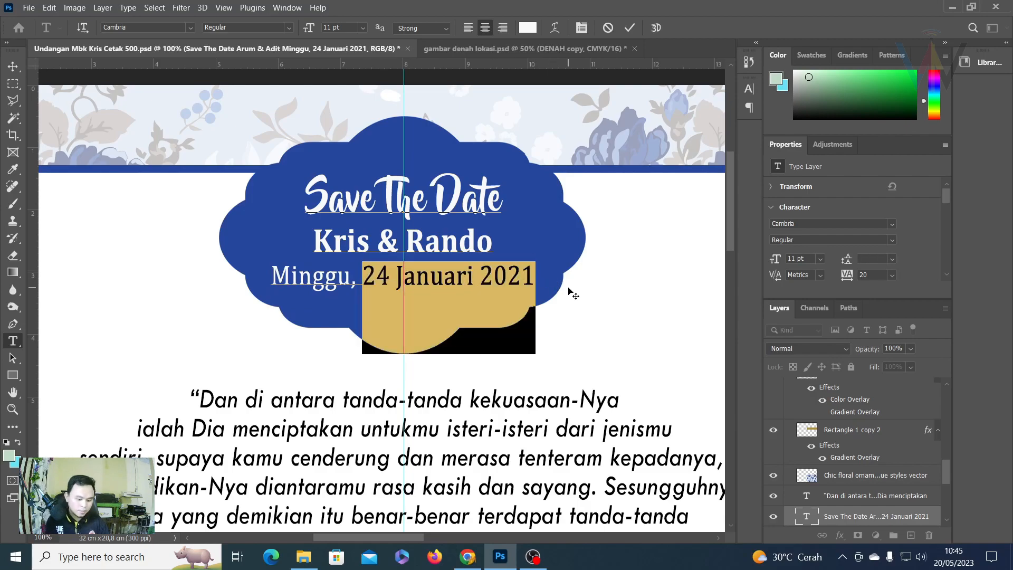
text(02 Juli 2023)
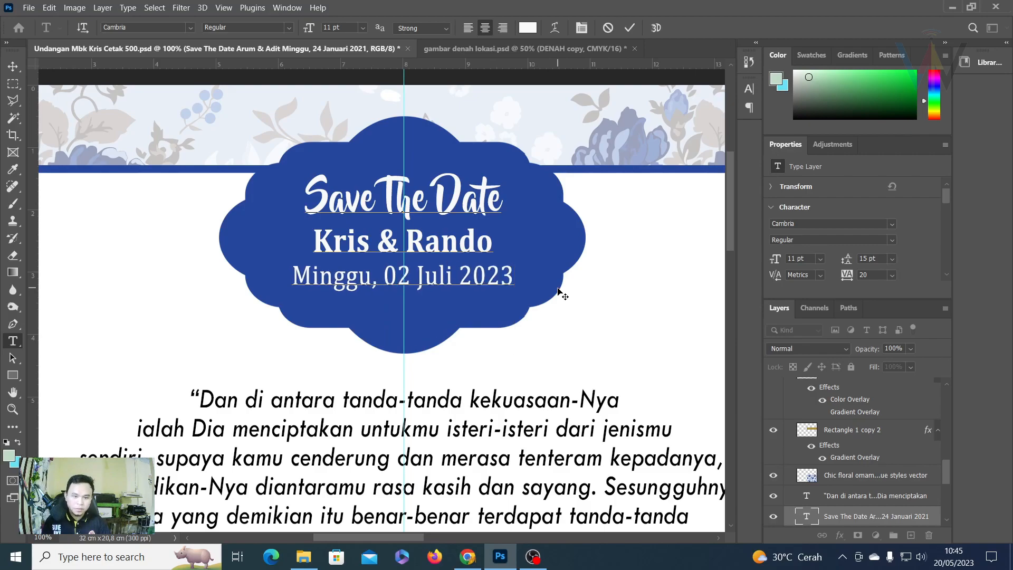
click(629, 27)
click(19, 67)
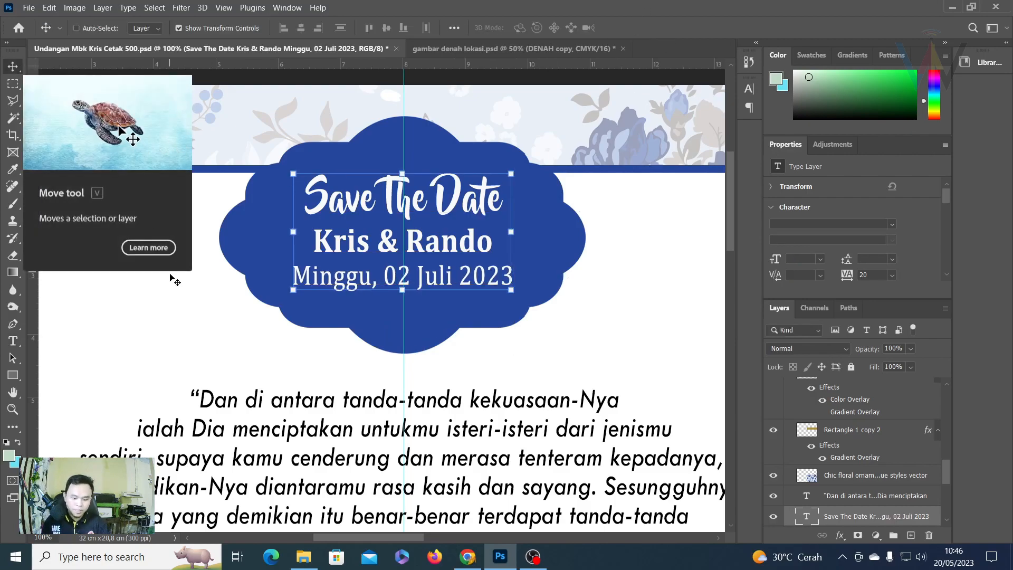
Fit the spread in view, pick the Rectangular Marquee tool and collapse the Cover layer group.
scroll(472, 400, down, 2)
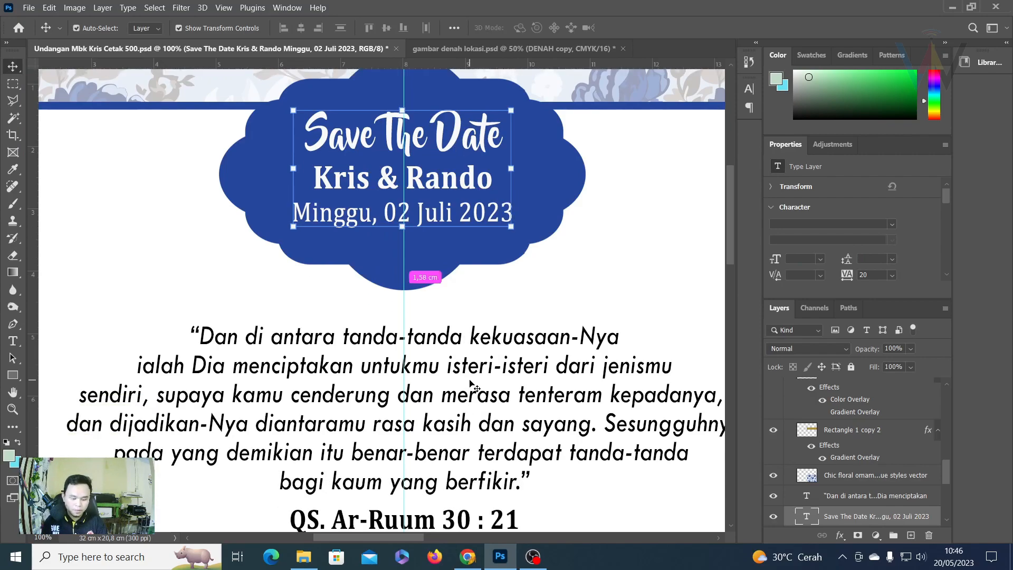
key(ctrl+0)
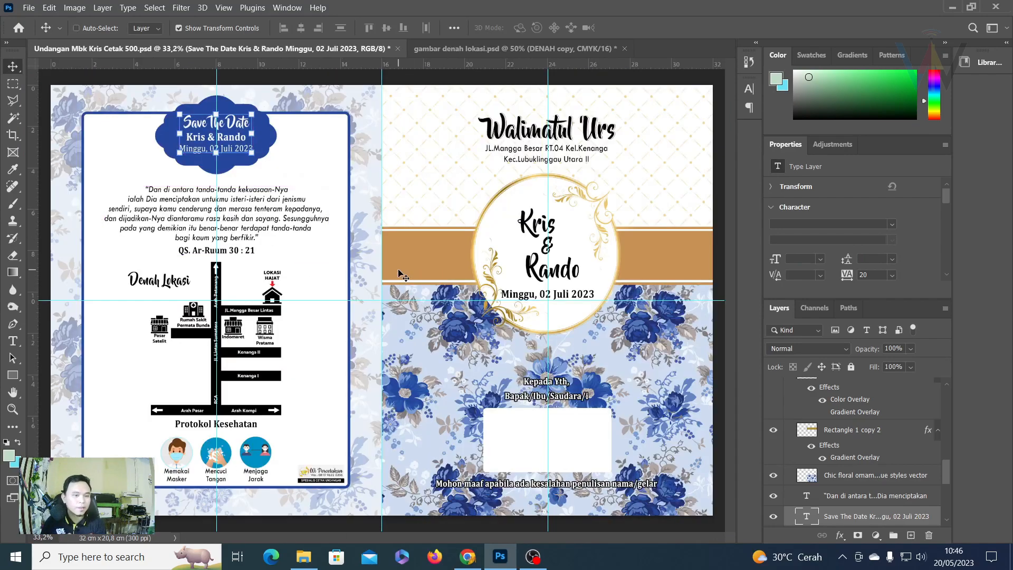
click(13, 84)
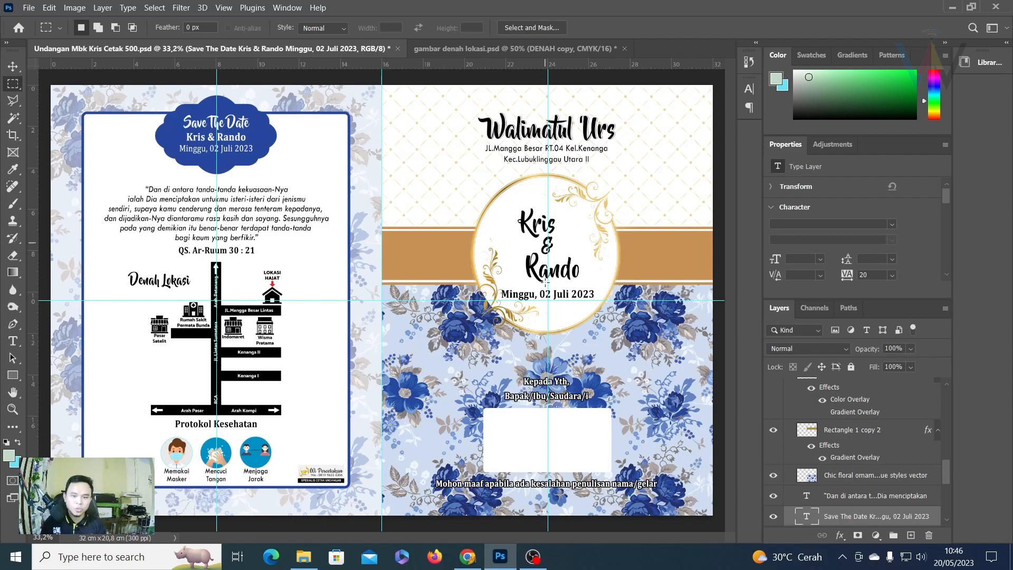
scroll(823, 438, up, 10)
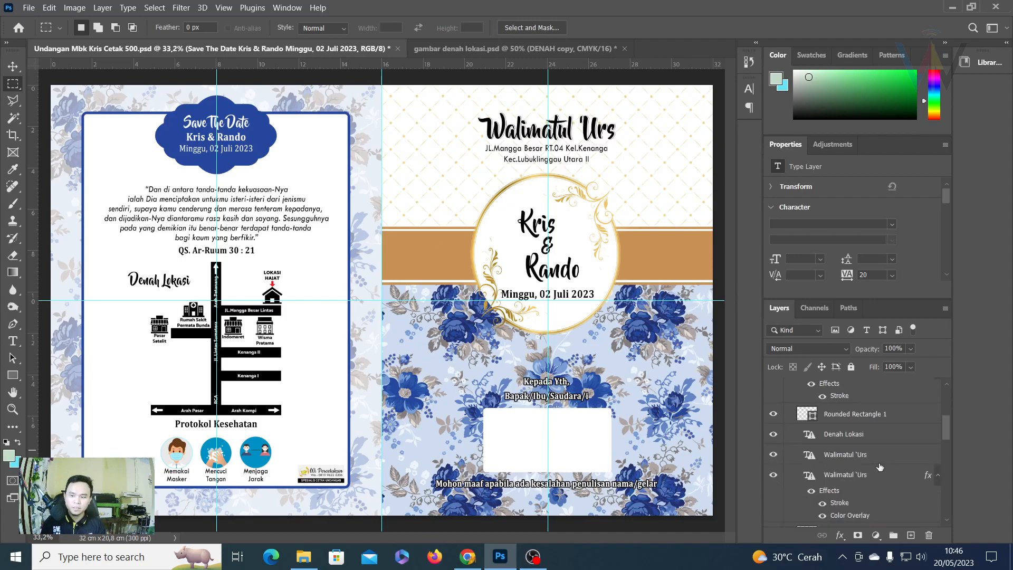
click(788, 402)
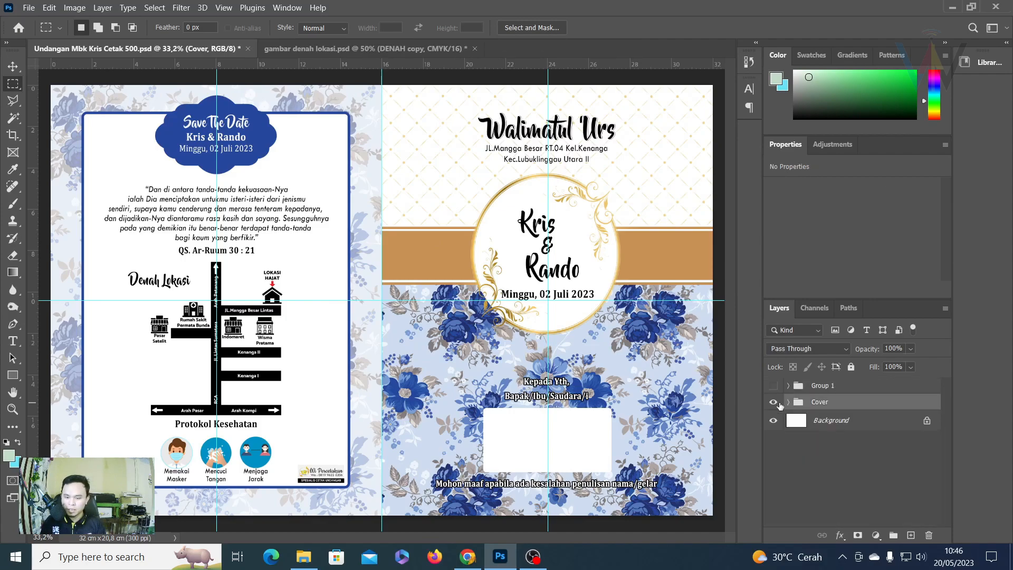
Hide the Cover group and make Group 1, the inside pages, visible.
click(533, 556)
click(543, 562)
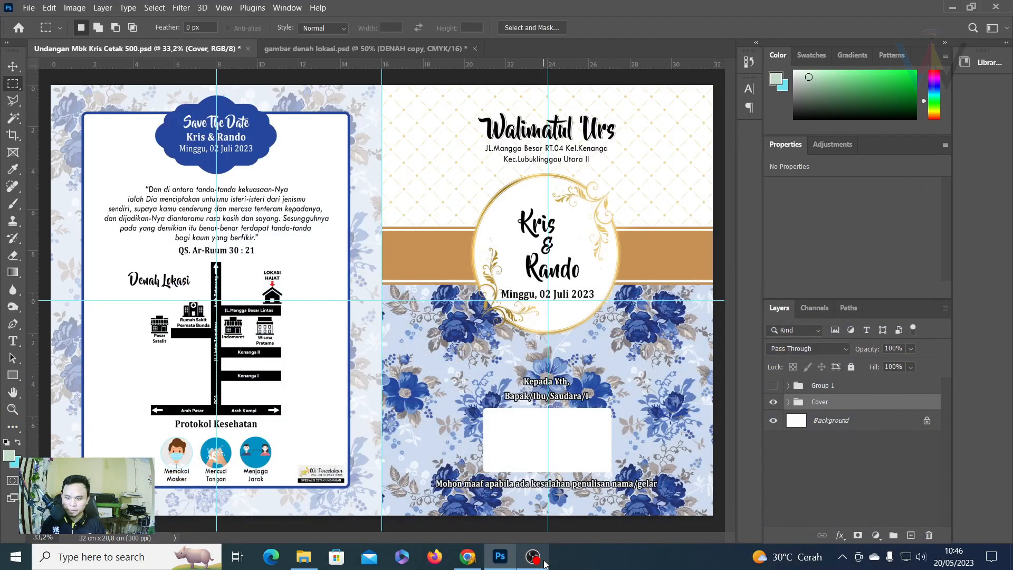
click(774, 402)
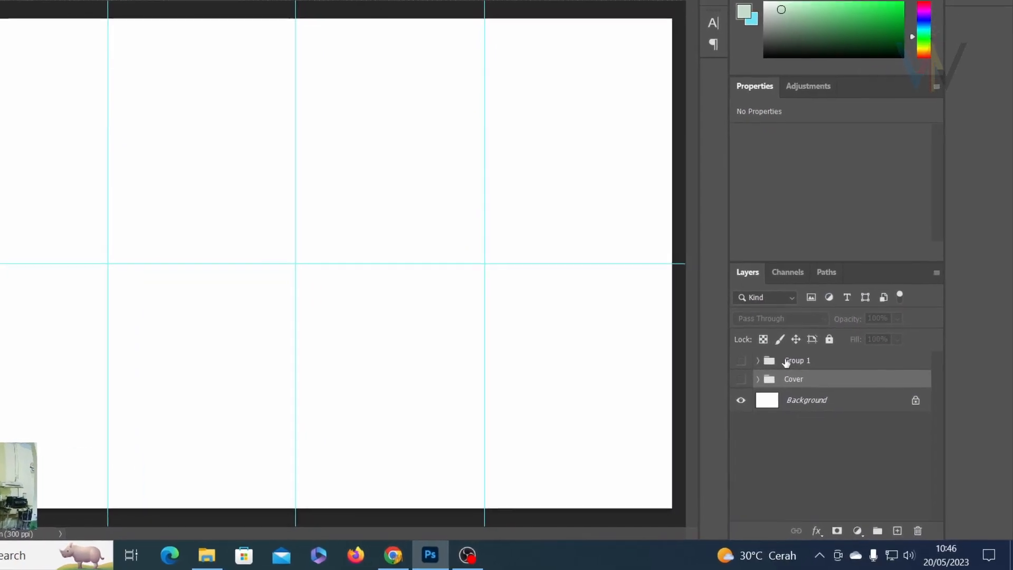
click(774, 386)
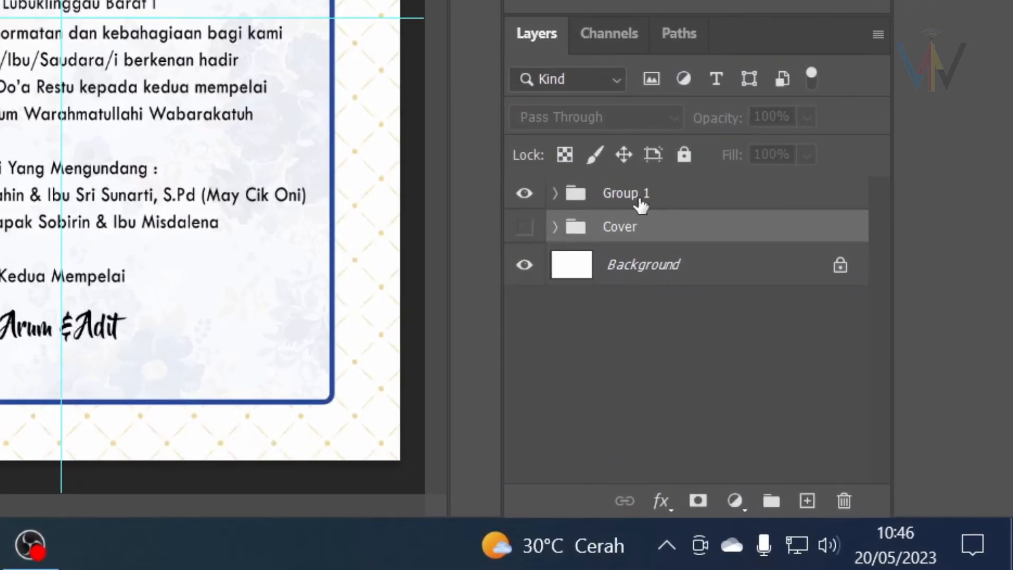
Rename Group 1 to 'Isi Undangan' and keep it selected.
double_click(720, 278)
text(Isi Undangan)
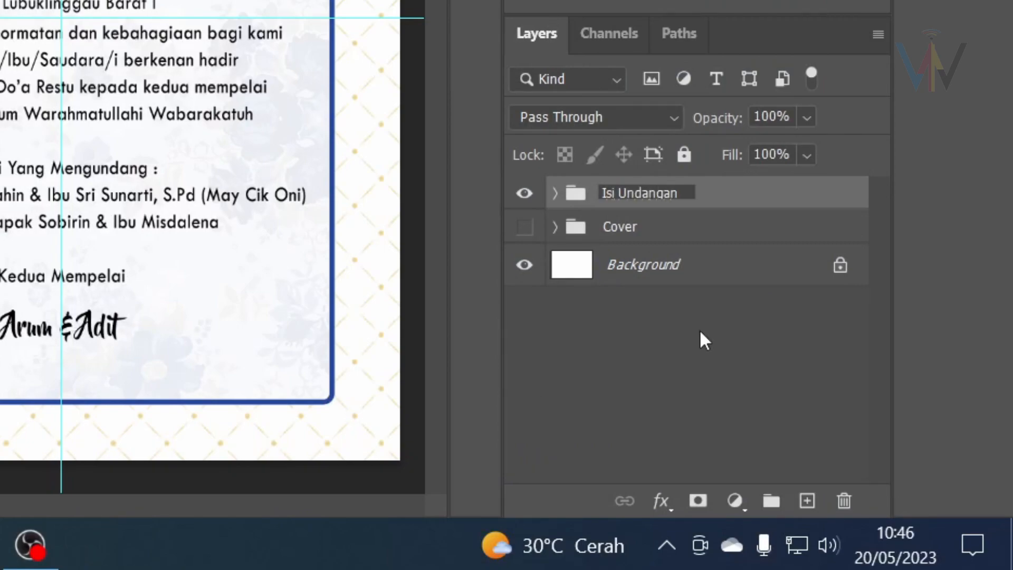
key(Return)
click(668, 234)
click(583, 203)
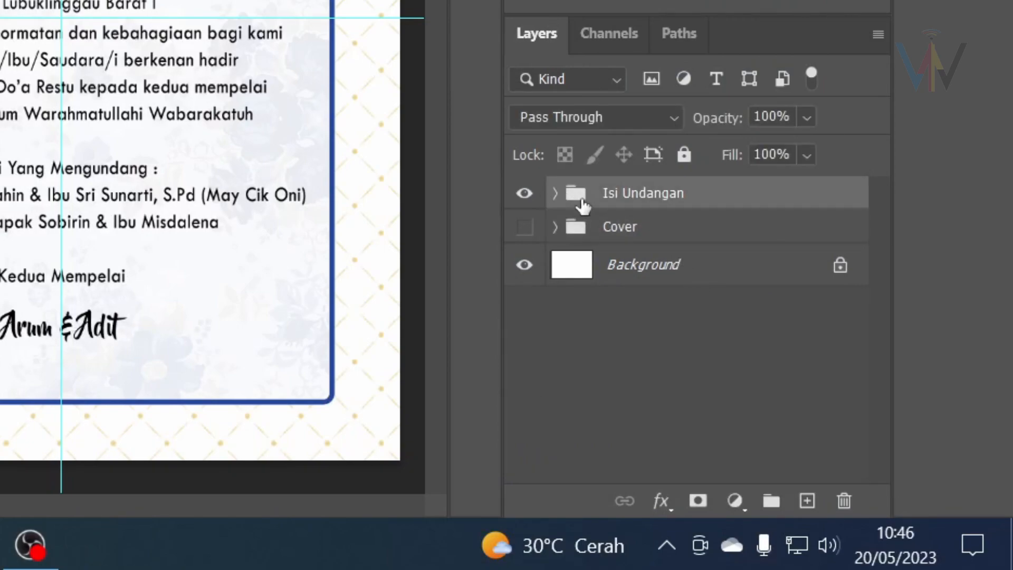
key(ctrl+0)
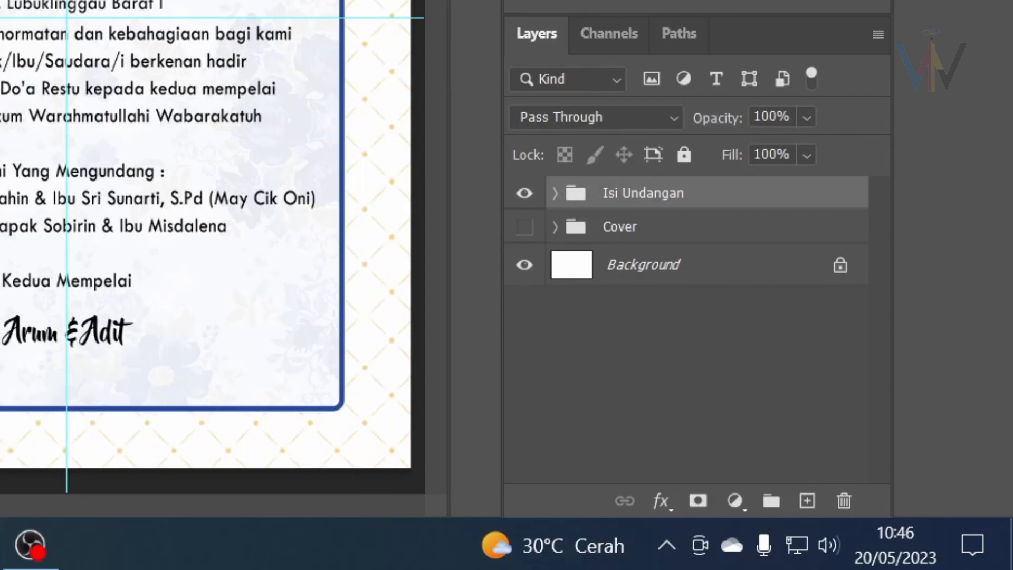
key(ctrl+plus)
key(ctrl+plus)
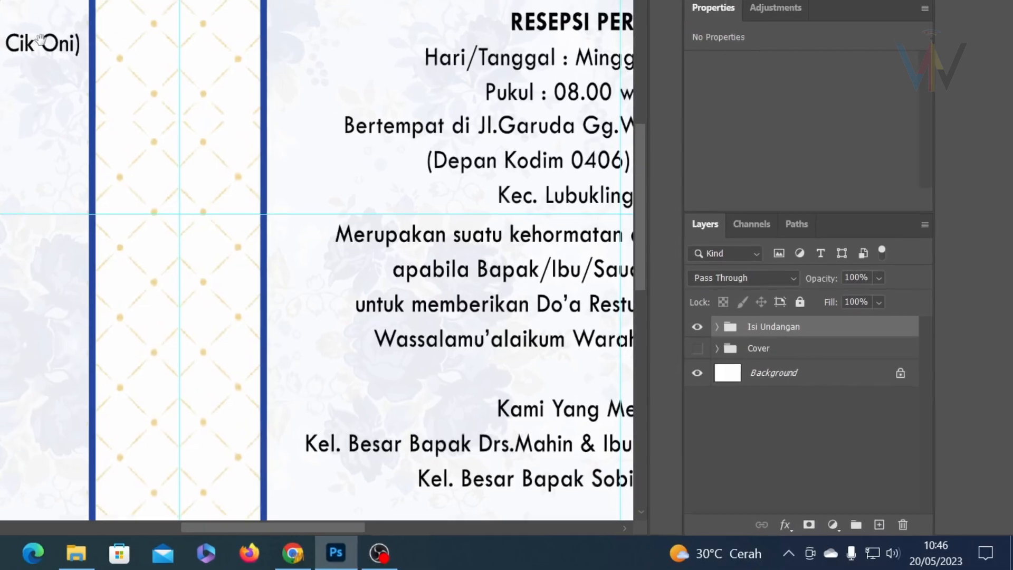
Pan and zoom out until both Isi Undangan inside cards are fully visible.
drag(34, 39, 548, 248)
key(ctrl+minus)
key(ctrl+minus)
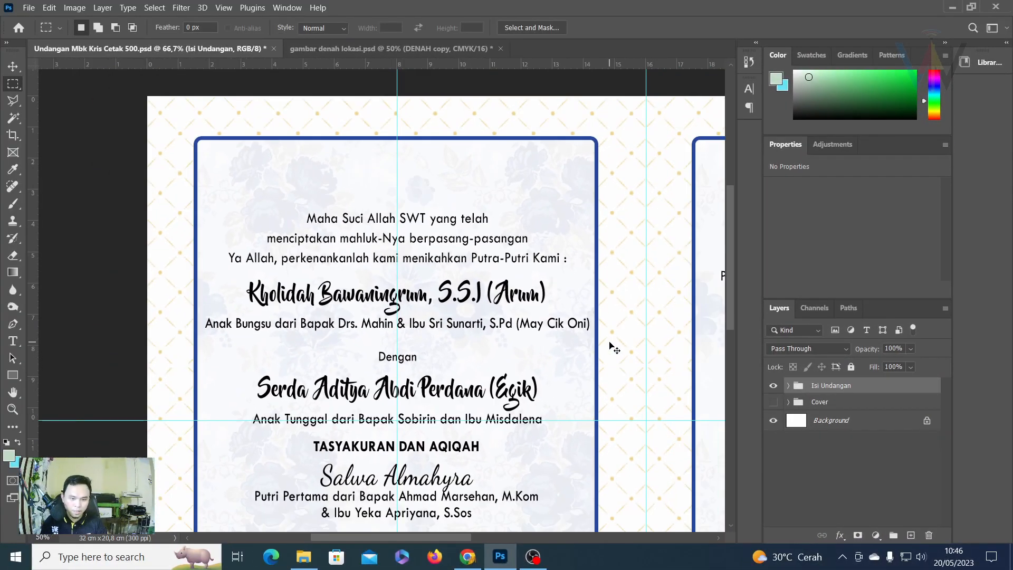
key(ctrl+plus)
drag(301, 174, 486, 314)
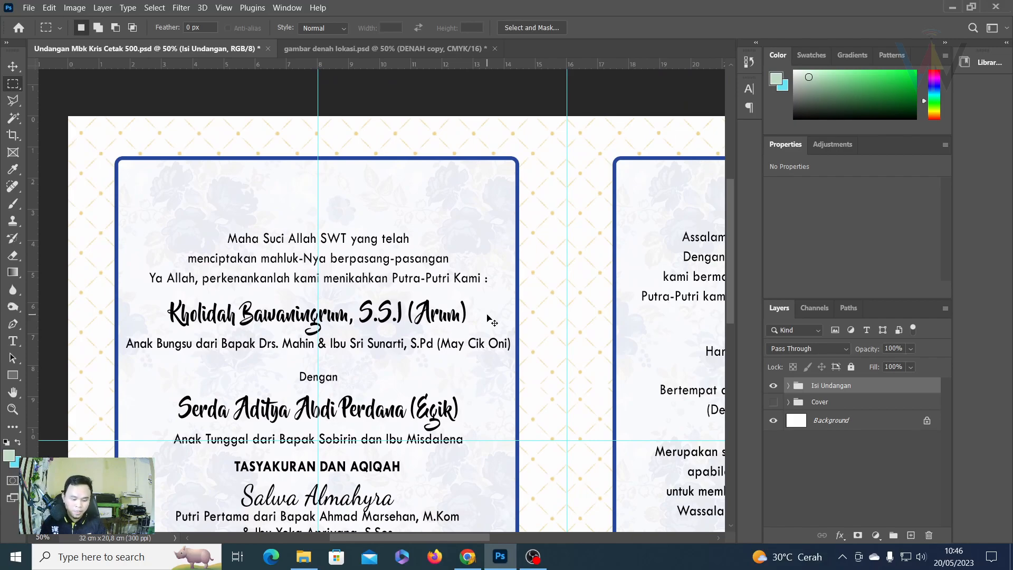
key(ctrl+minus)
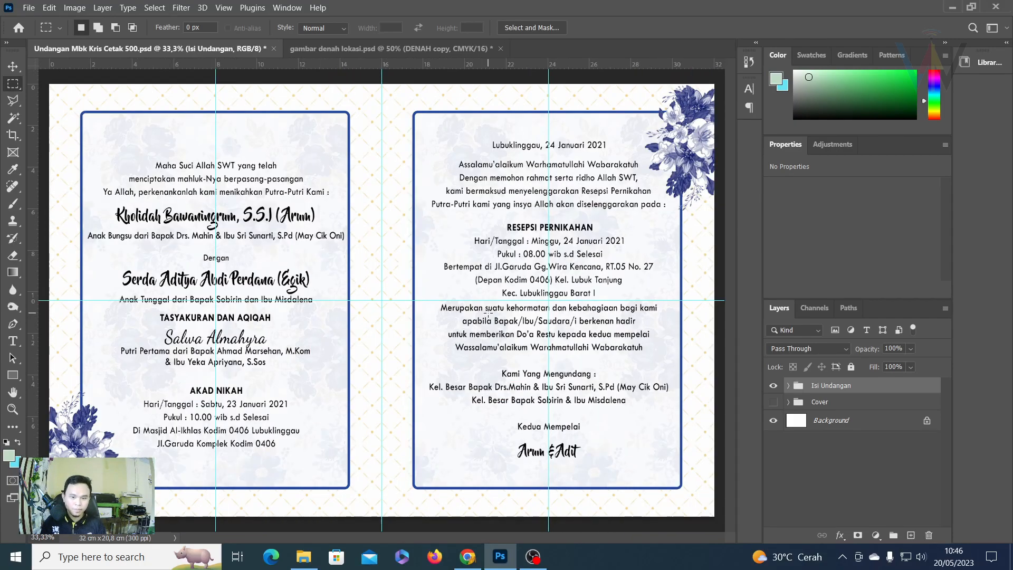
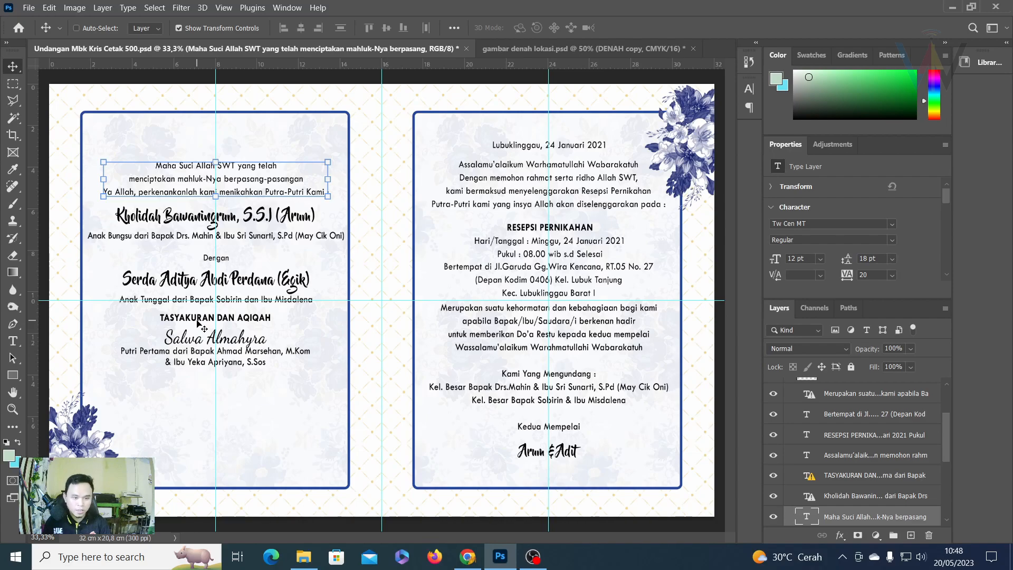
Delete the TASYAKURAN DAN AQIQAH block, then move the Maha Suci verse and Kholidah names lower.
click(226, 332)
key(Delete)
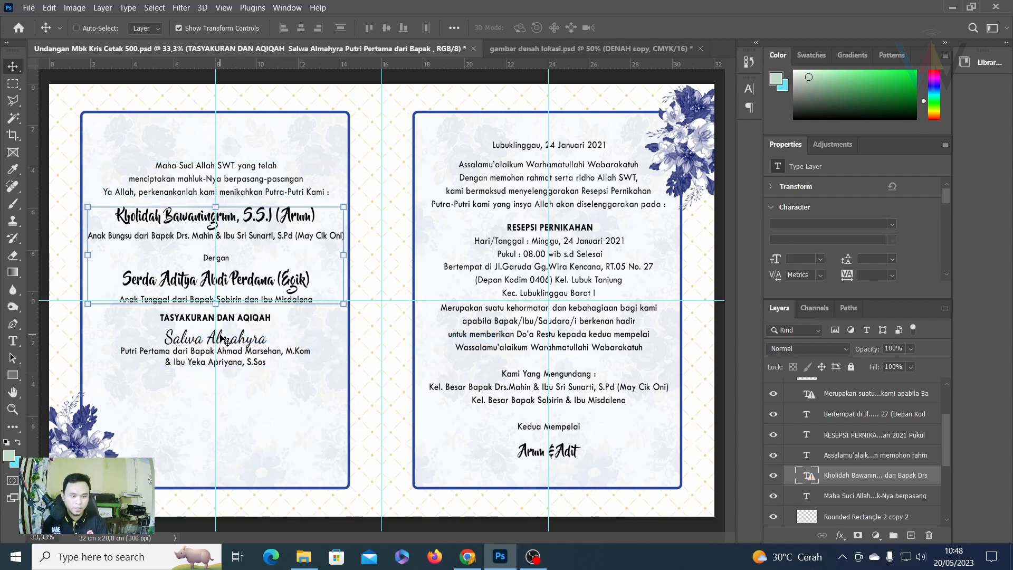
right_click(189, 174)
click(206, 191)
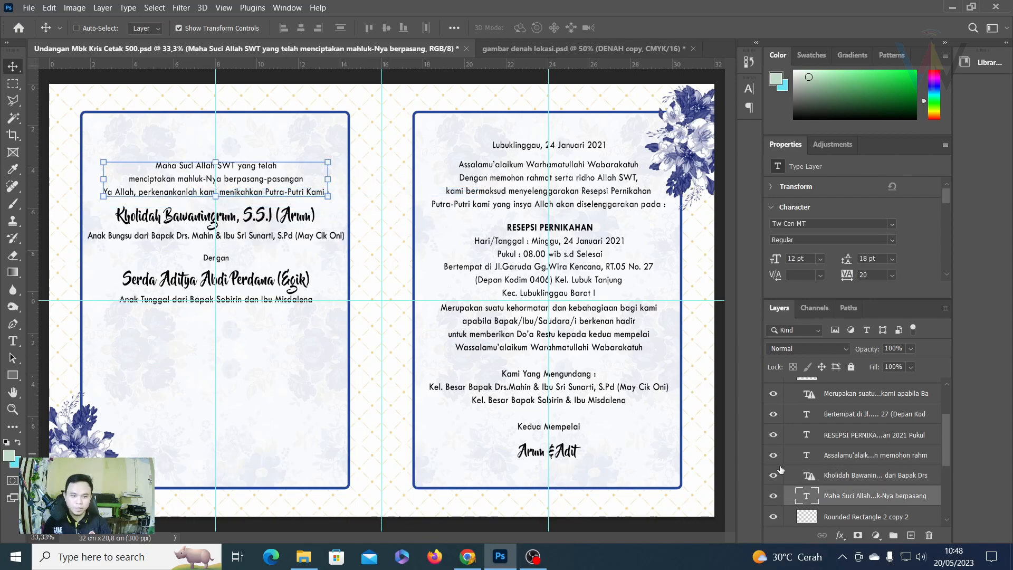
shift+click(854, 476)
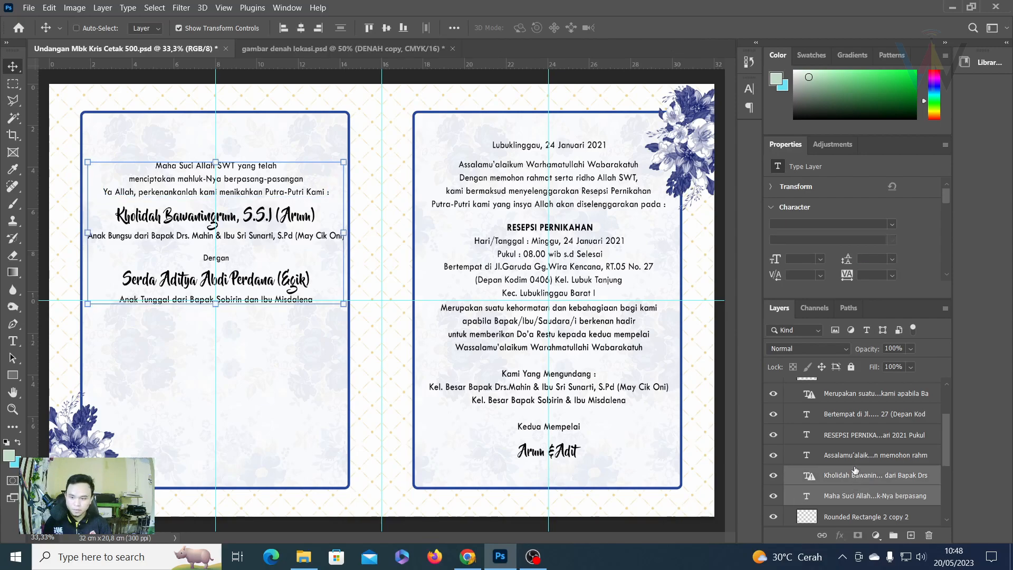
scroll(880, 486, down, 1)
drag(238, 187, 276, 326)
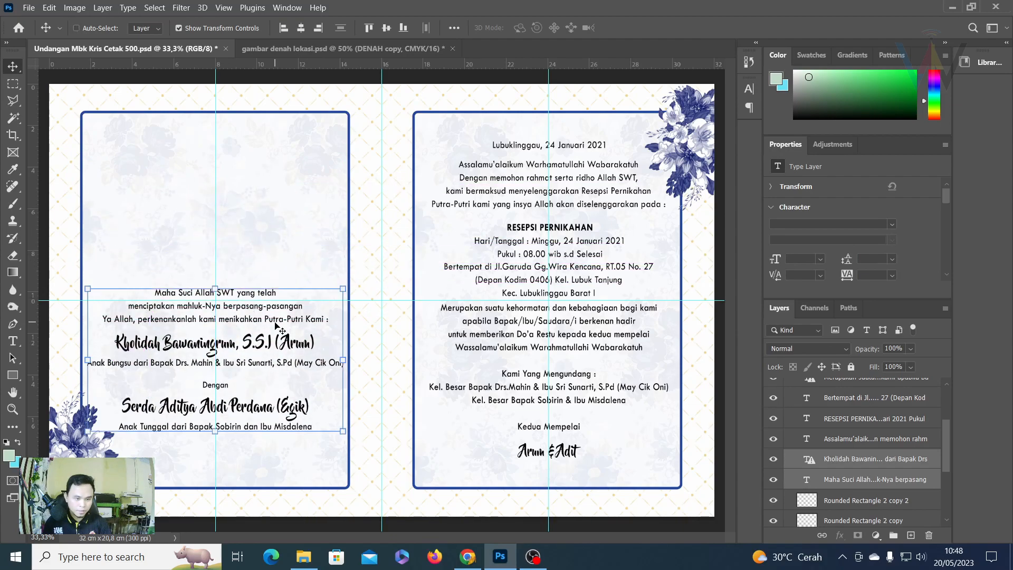
key(Up)
key(Right)
key(Right)
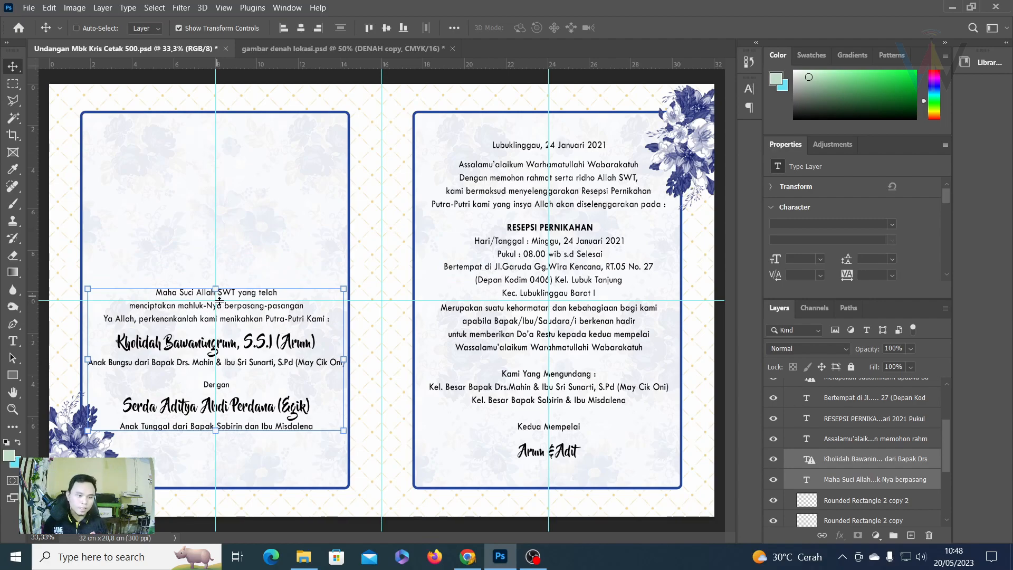
drag(226, 313, 226, 321)
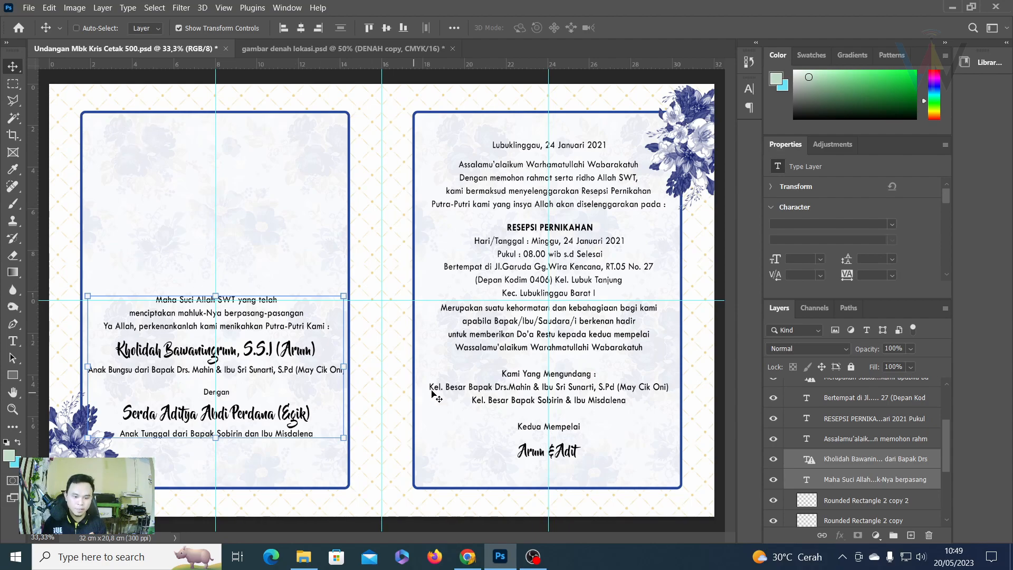
Open Downloads in a new window, preview the couple photos, and send DSC00181.jpg to Photoshop.
click(304, 557)
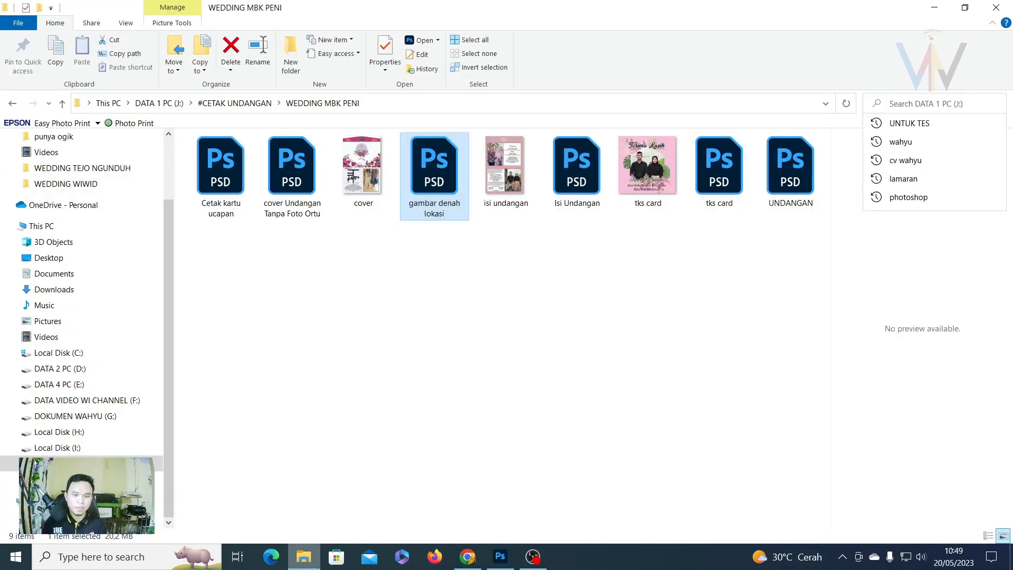
scroll(98, 240, up, 2)
right_click(61, 185)
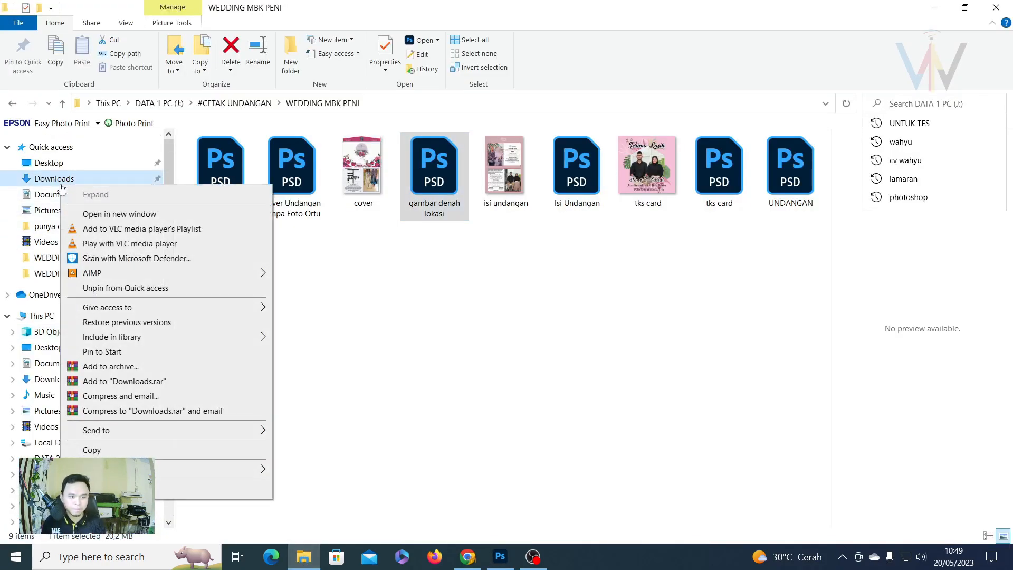
click(105, 214)
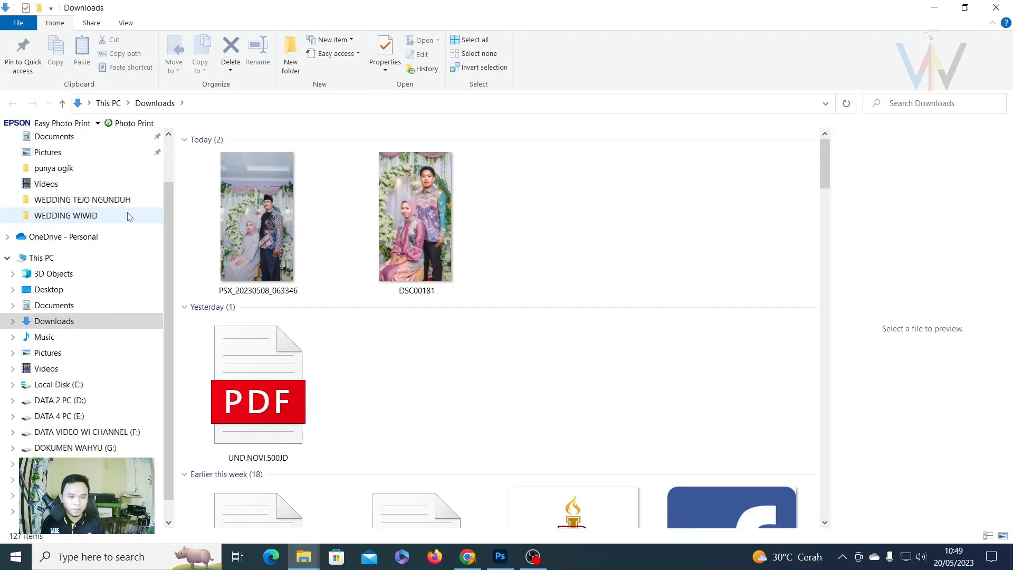
click(411, 231)
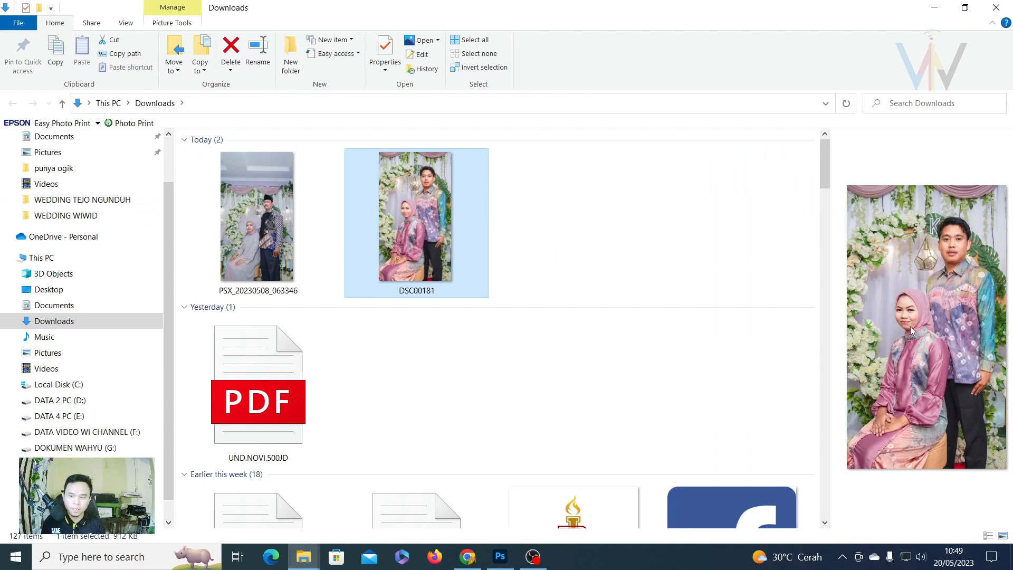
click(246, 257)
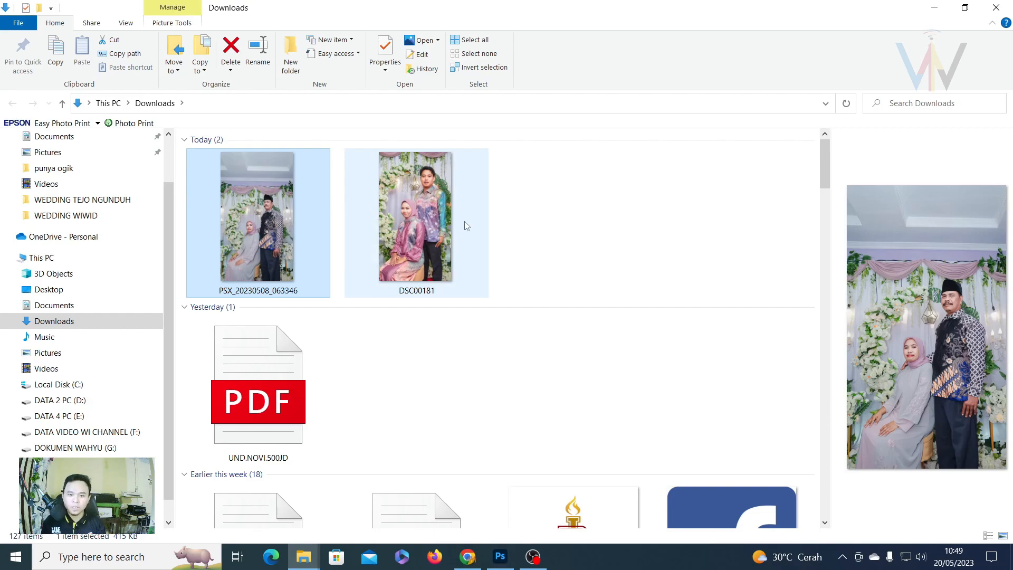
drag(413, 228, 508, 52)
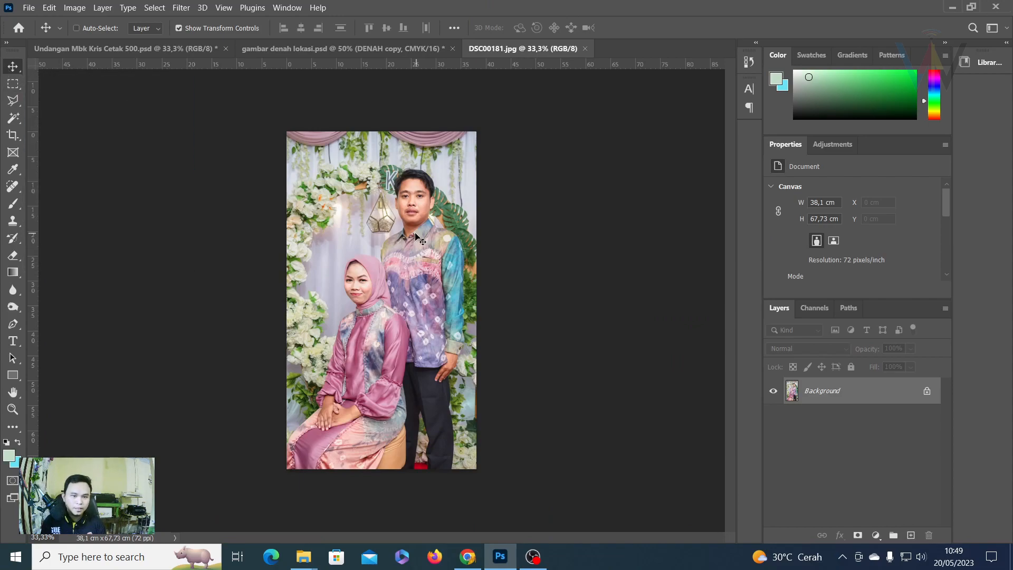
Drag the DSC00181 photo onto the invitation's left page and scale it down with Ctrl+T.
click(110, 53)
drag(109, 53, 243, 212)
key(ctrl+t)
drag(217, 74, 217, 122)
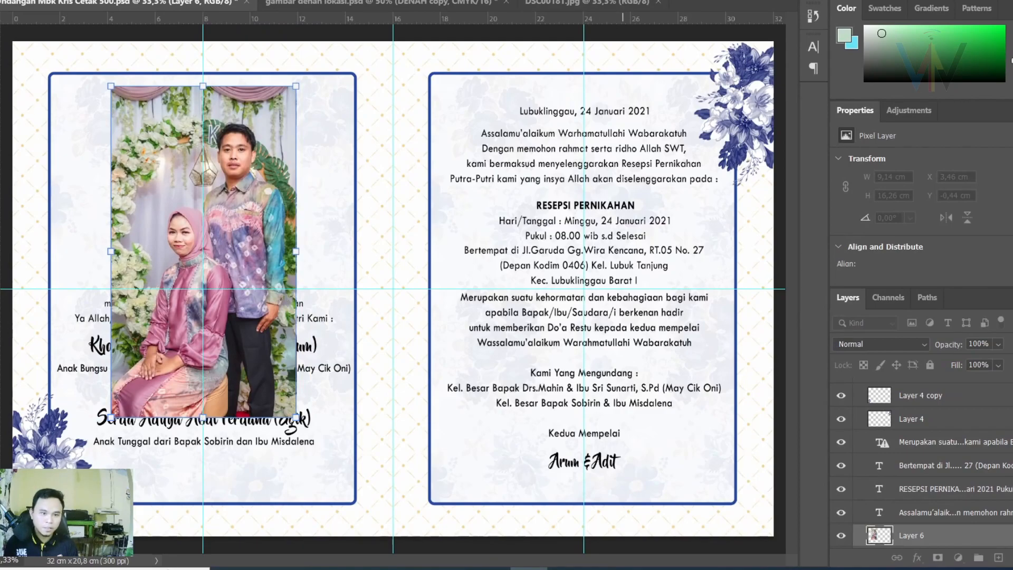
Delete the photo's top strip, then move and shrink it to the top of the left page.
key(Return)
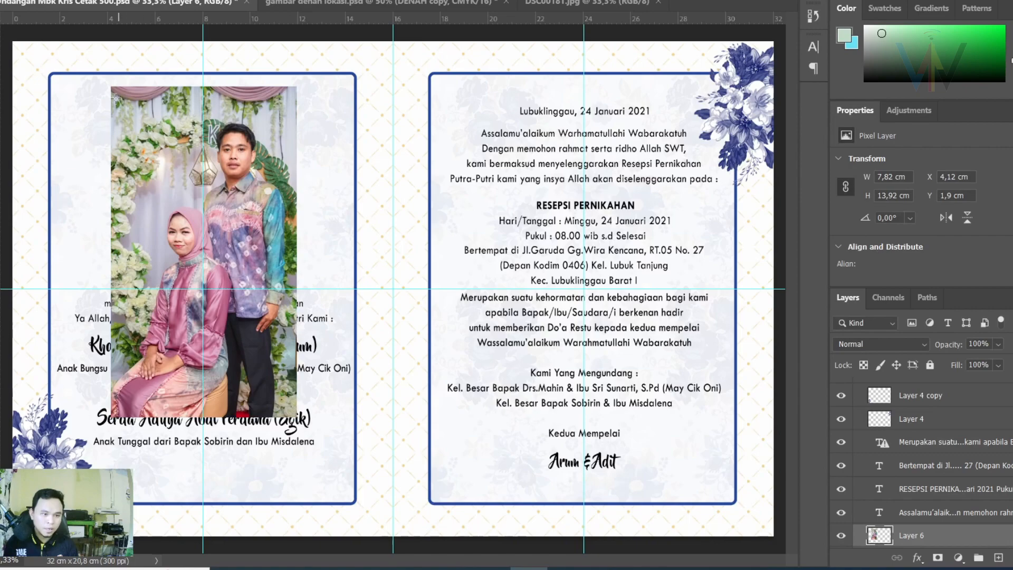
drag(96, 56, 353, 119)
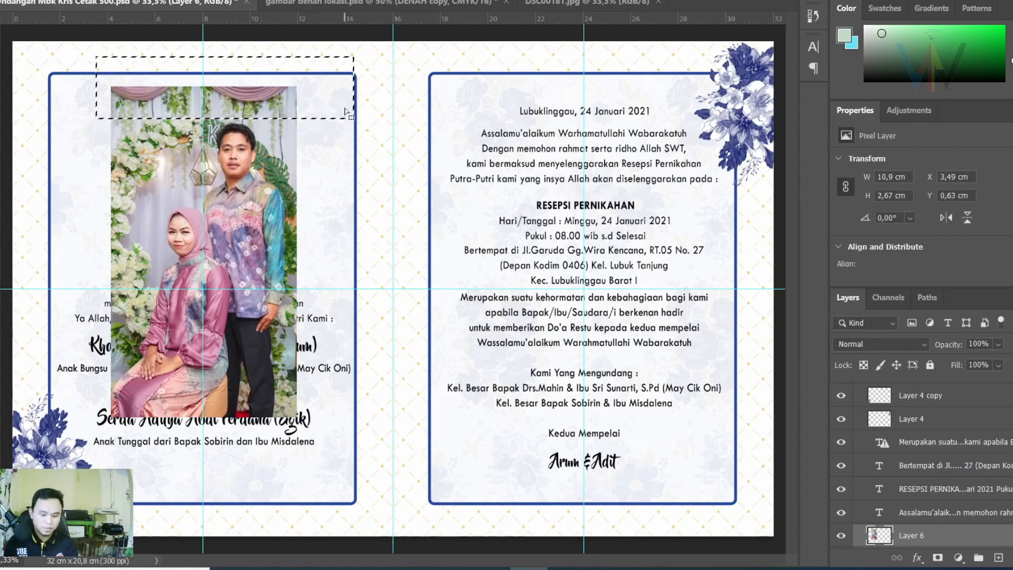
key(Delete)
key(ctrl+d)
key(v)
drag(227, 368, 227, 332)
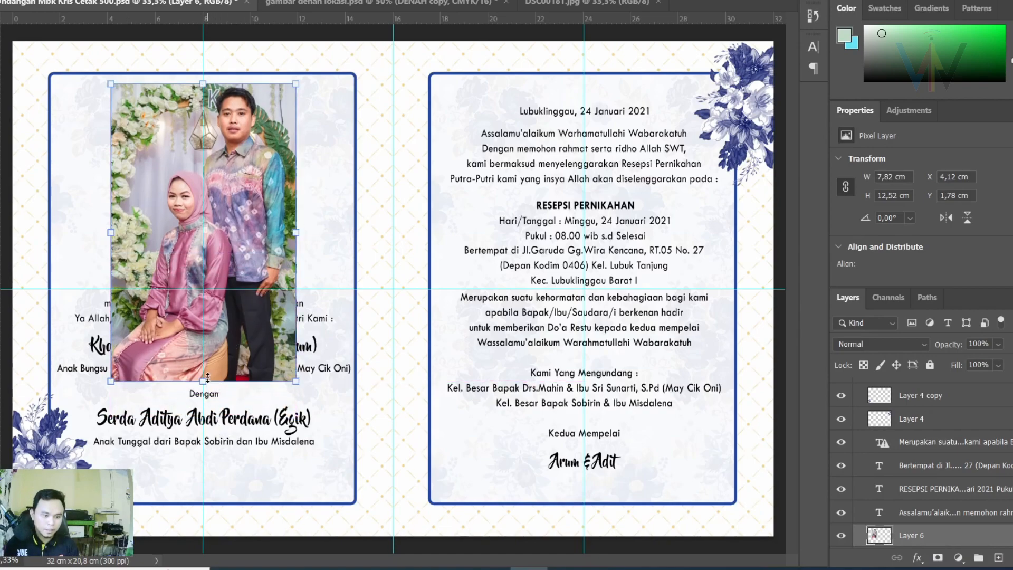
drag(207, 379, 208, 347)
Move the Kholidah names and Maha Suci verse text down beneath the photo.
scroll(981, 522, down, 3)
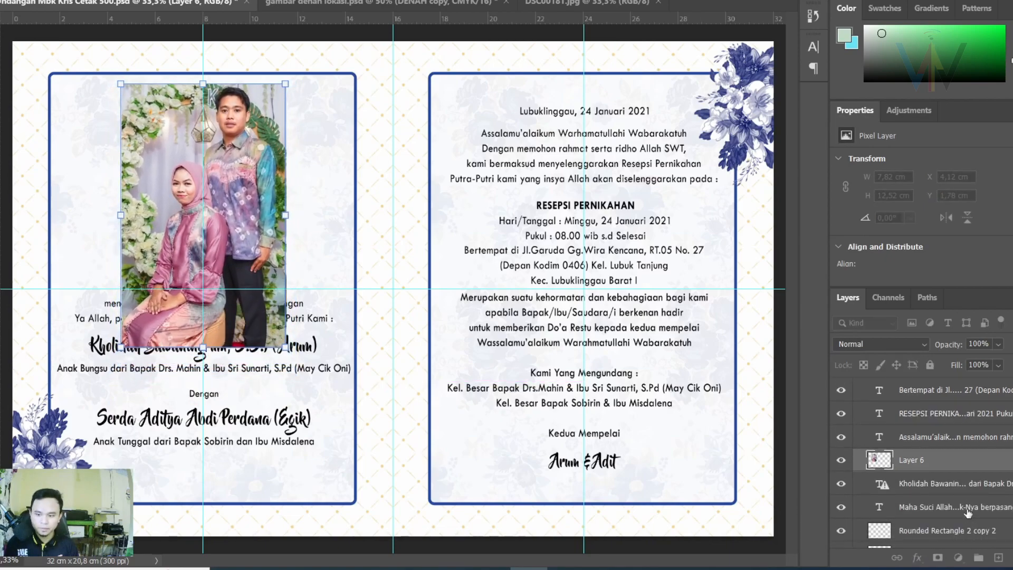
click(933, 486)
shift+click(932, 508)
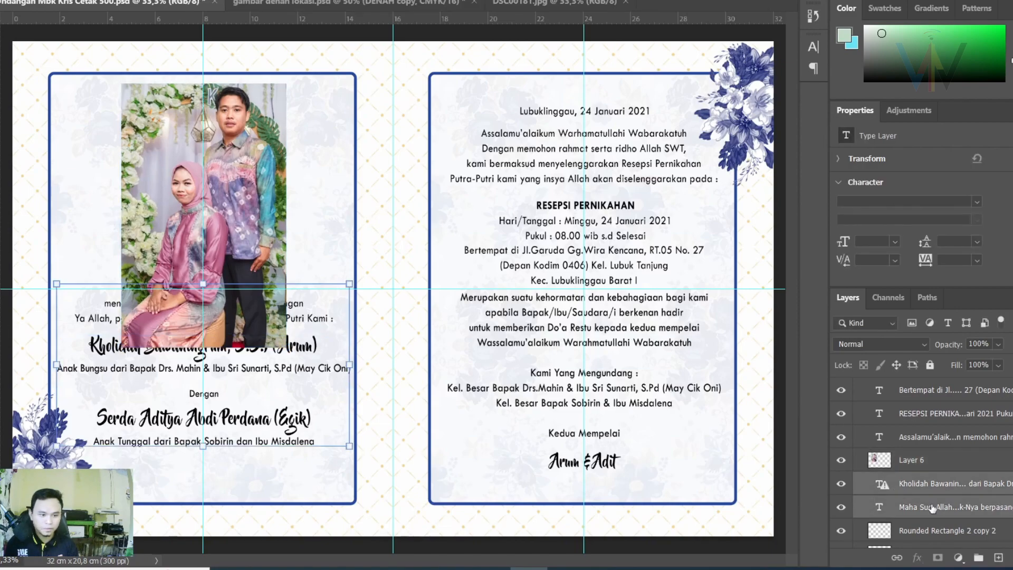
drag(253, 318, 260, 351)
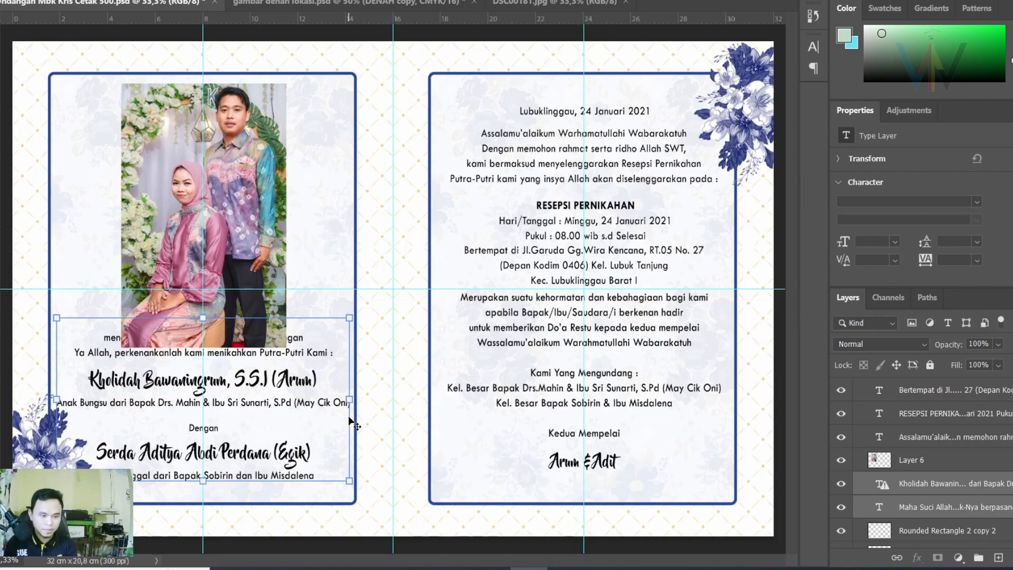
key(Up)
key(Up)
key(Up)
key(Up)
key(Up)
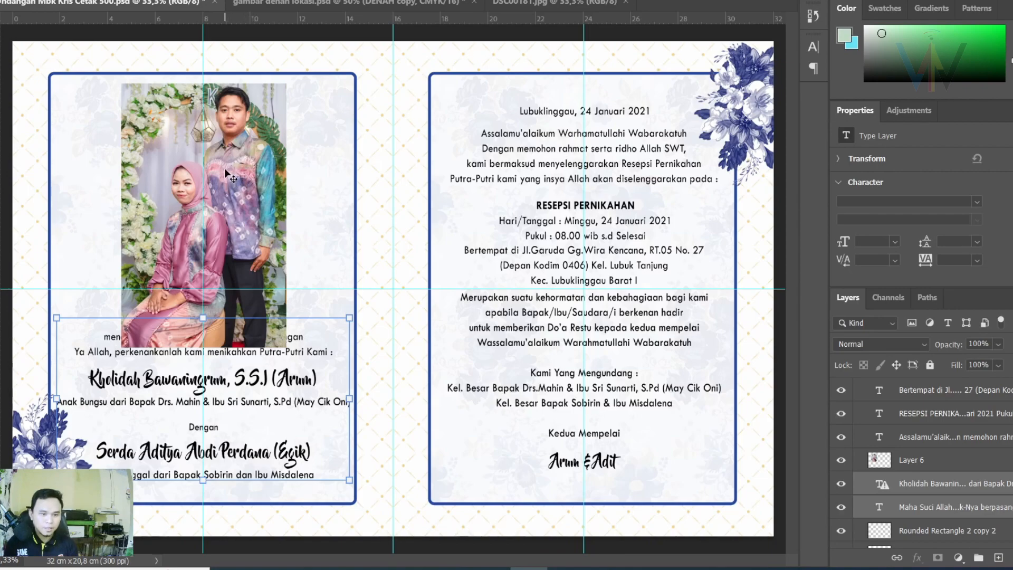
Shrink the photo a little more, commit it at 6.67 × 10.67 cm, and check the text behind.
click(899, 467)
drag(202, 346, 200, 330)
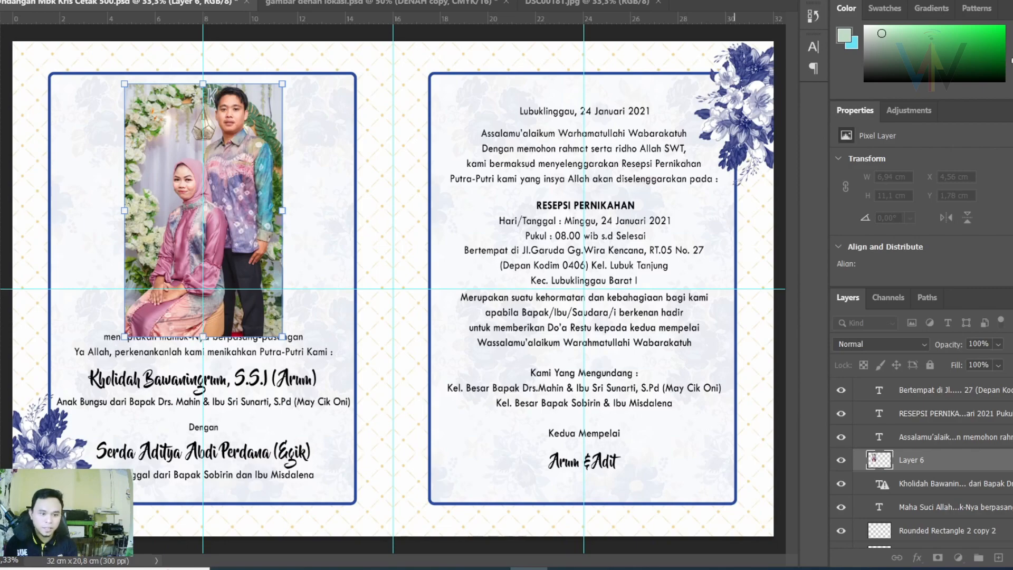
key(Return)
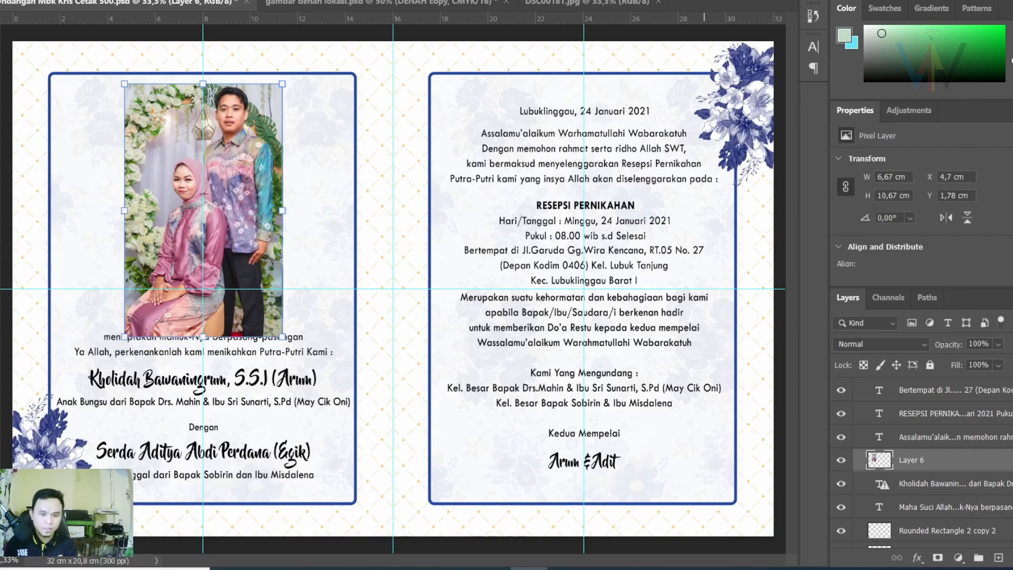
click(839, 460)
click(840, 460)
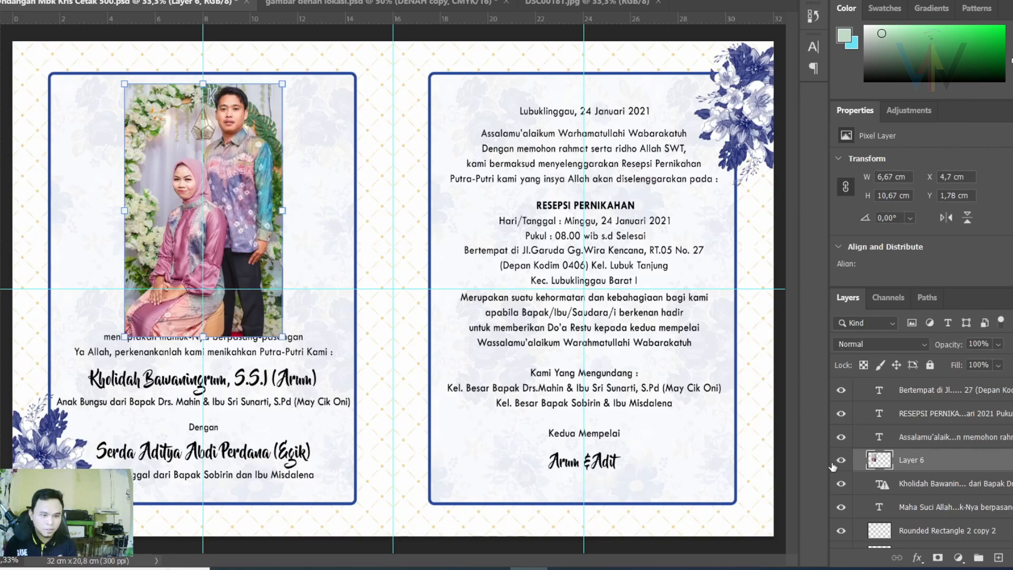
click(982, 346)
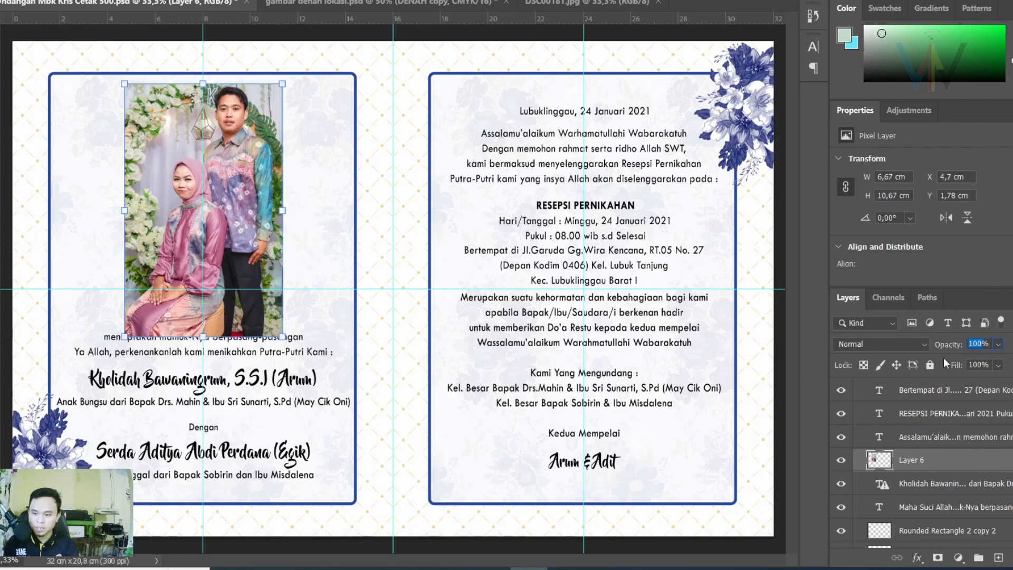
Set the photo layer to 50% opacity and pick the Eraser with a Soft Round brush.
text(50)
key(Return)
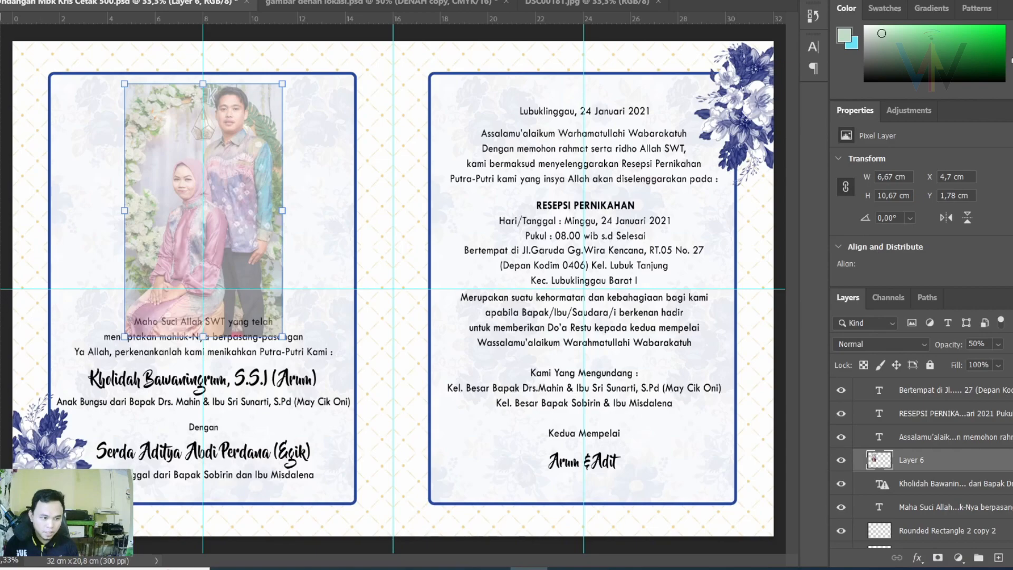
right_click(0, 237)
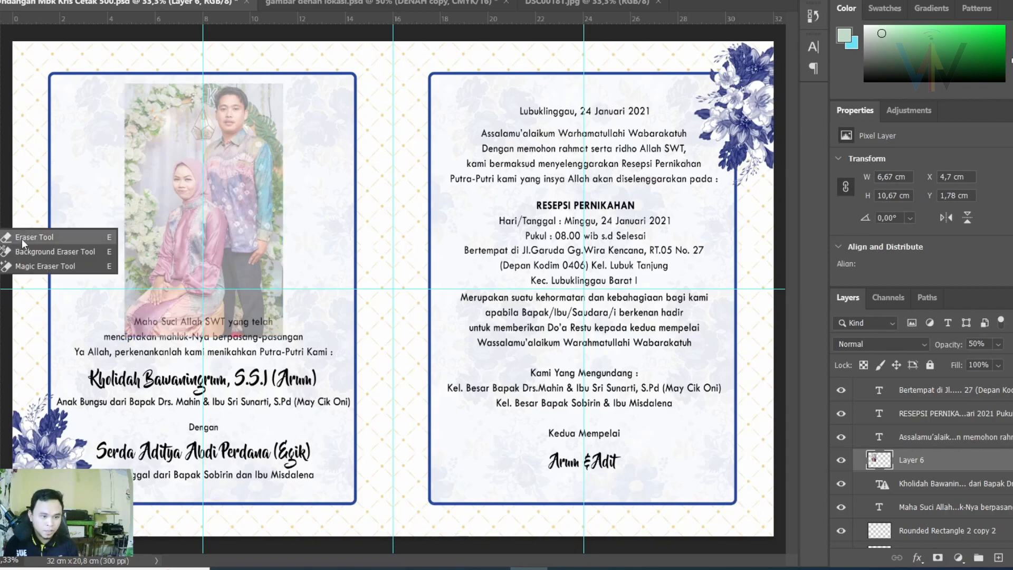
click(21, 239)
right_click(55, 79)
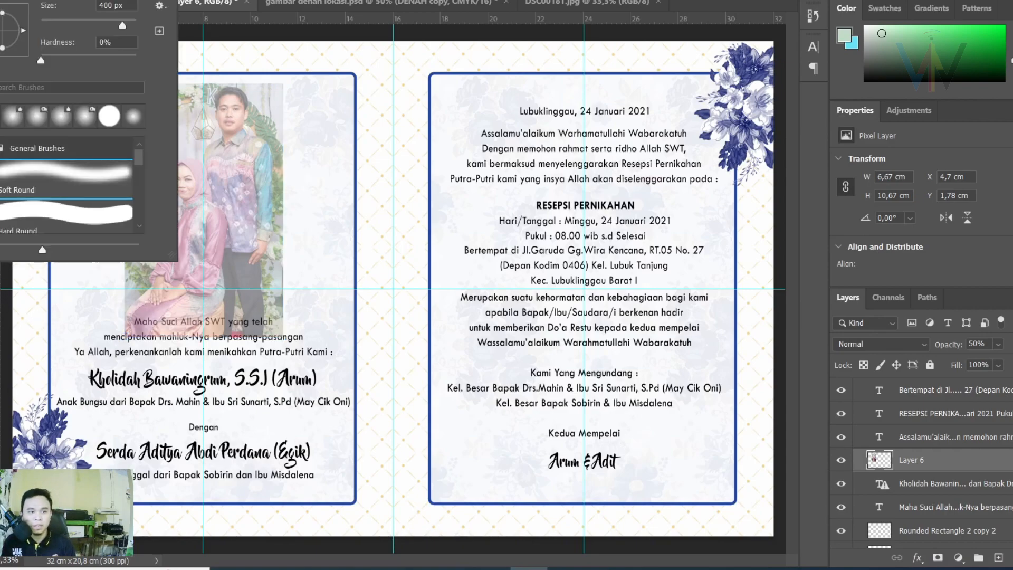
double_click(46, 187)
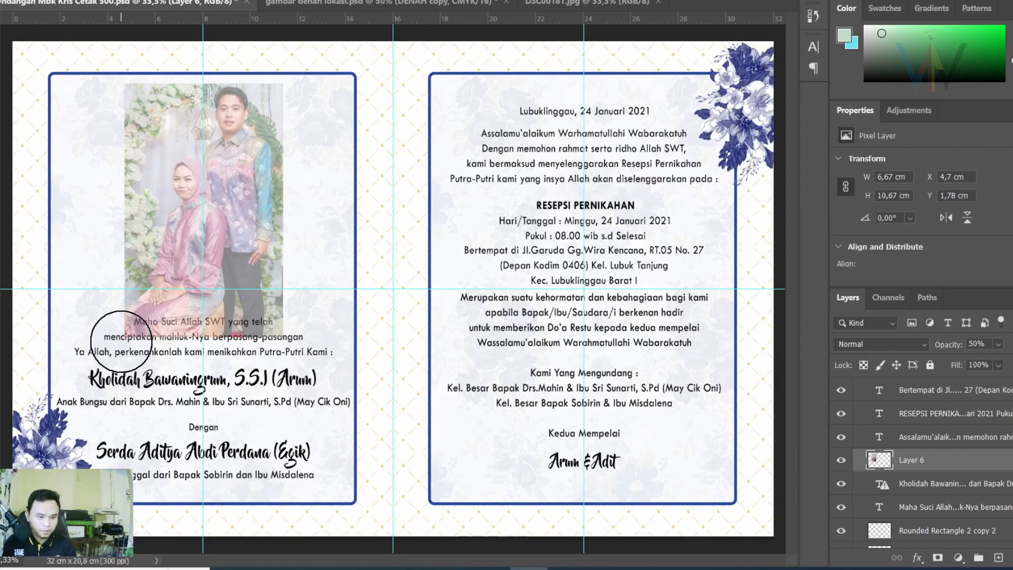
Erase along the photo's bottom edge and reduce the eraser brush to size 150.
click(121, 341)
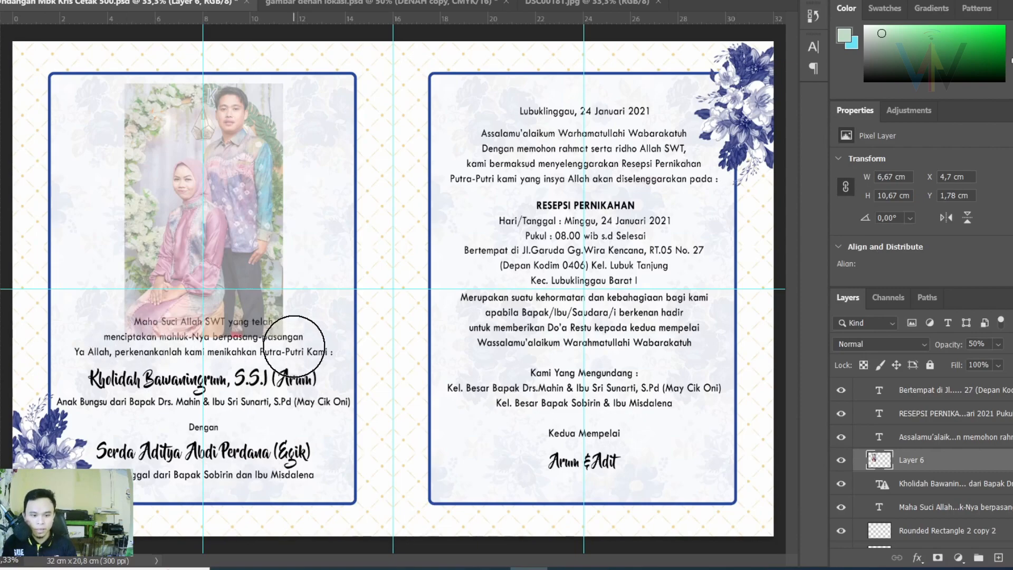
shift+click(294, 344)
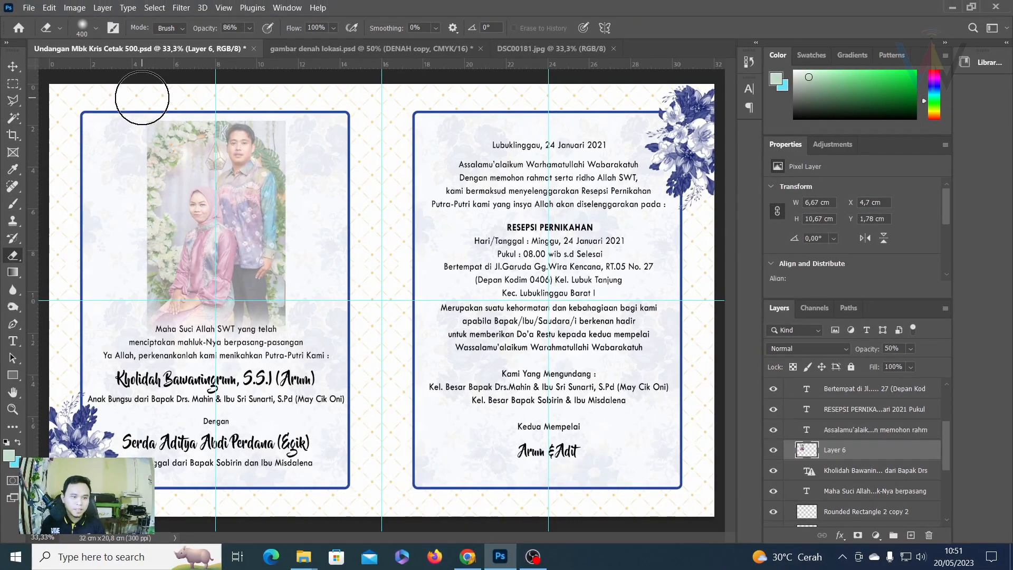
key(ctrl+plus)
key(ctrl+plus)
mouse_move(178, 129)
mouse_down()
mouse_move(351, 397)
mouse_move(403, 391)
mouse_move(520, 426)
mouse_up()
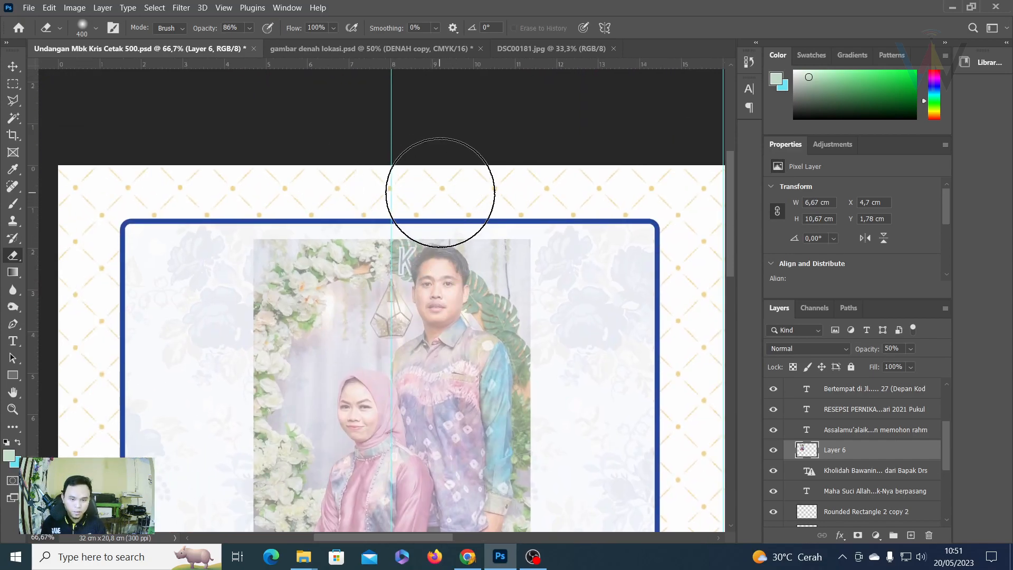
key(bracketleft)
key(bracketleft)
key(bracketleft)
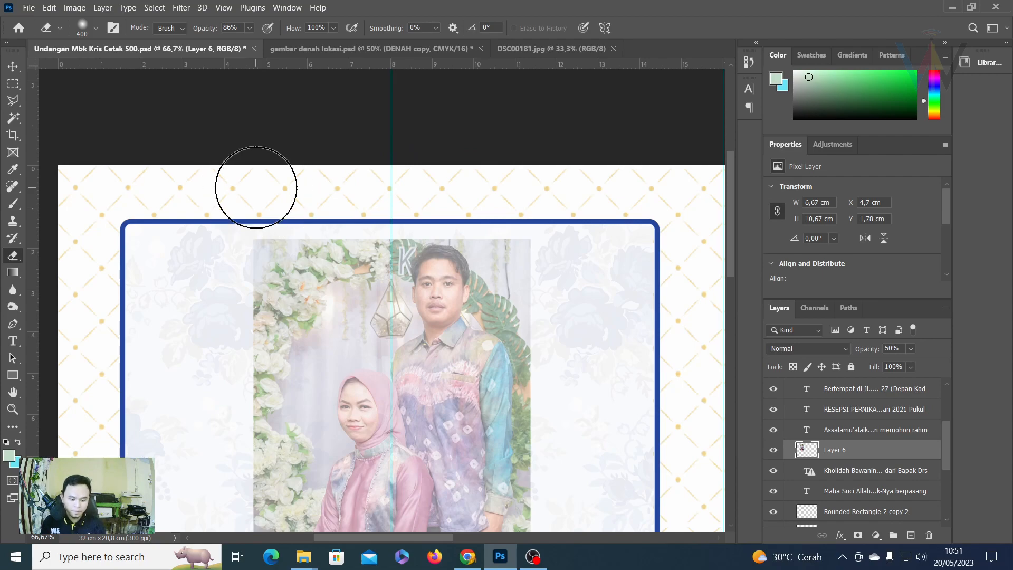
key(bracketleft)
key(bracketleft)
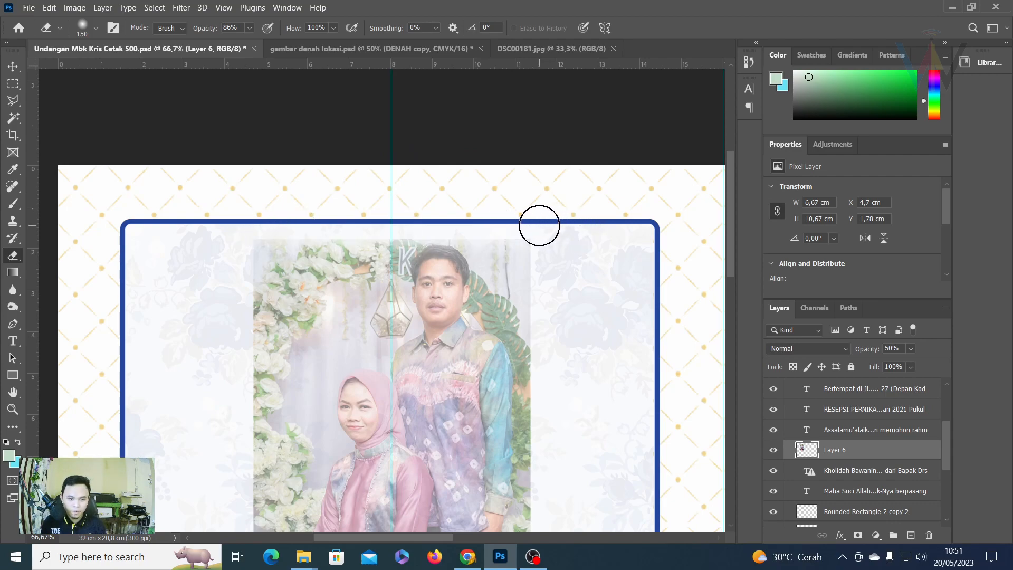
scroll(539, 225, down, 5)
scroll(248, 184, up, 1)
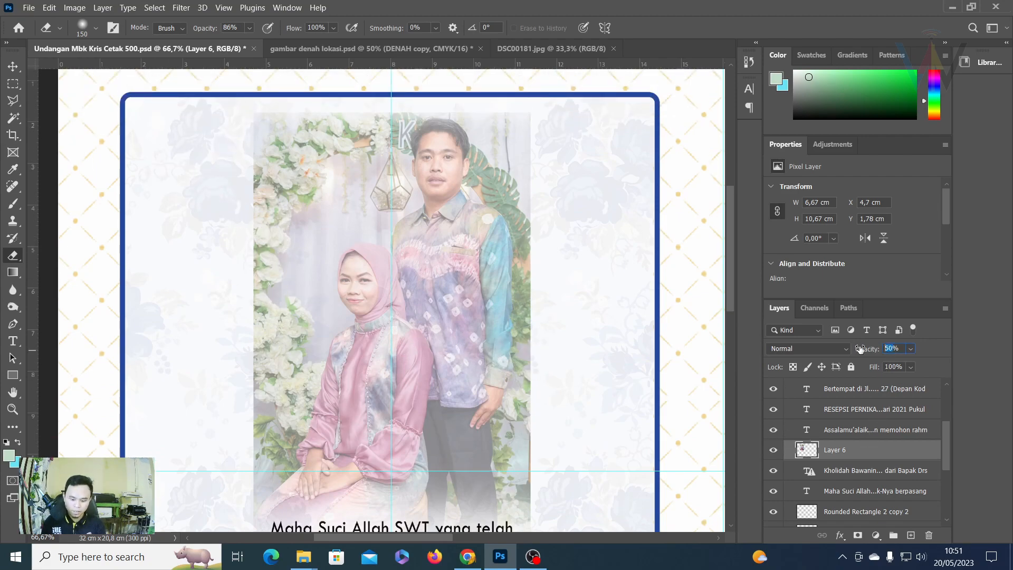
text(00)
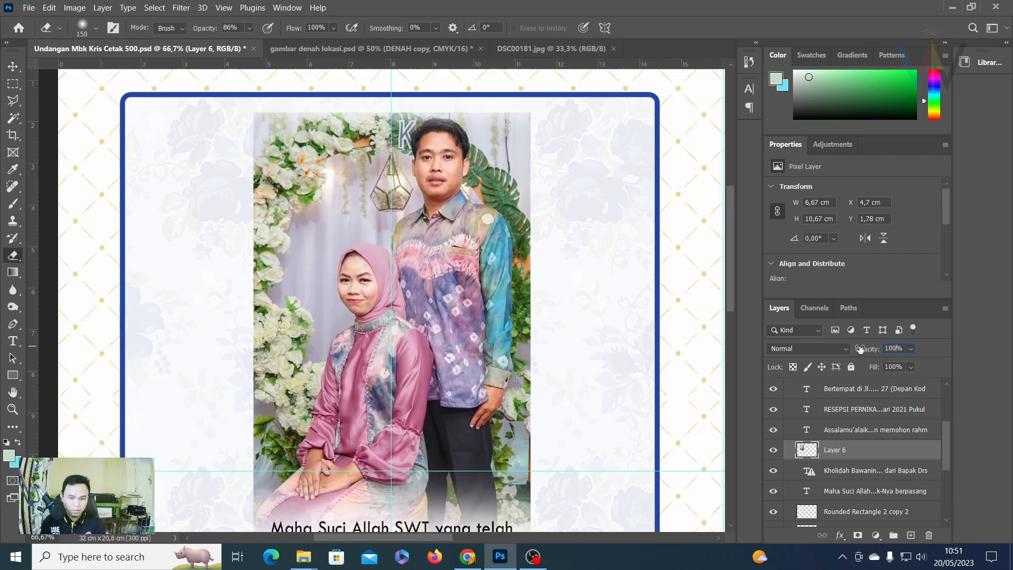
Fade the photo's left and right edges into the floral background with single strokes.
key(ctrl+0)
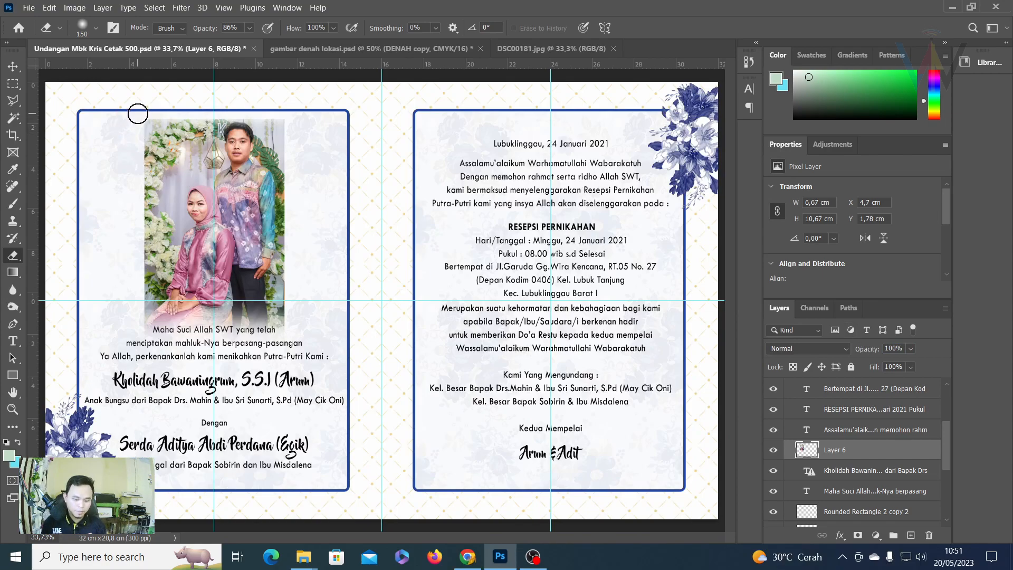
key(ctrl+plus)
drag(147, 121, 472, 237)
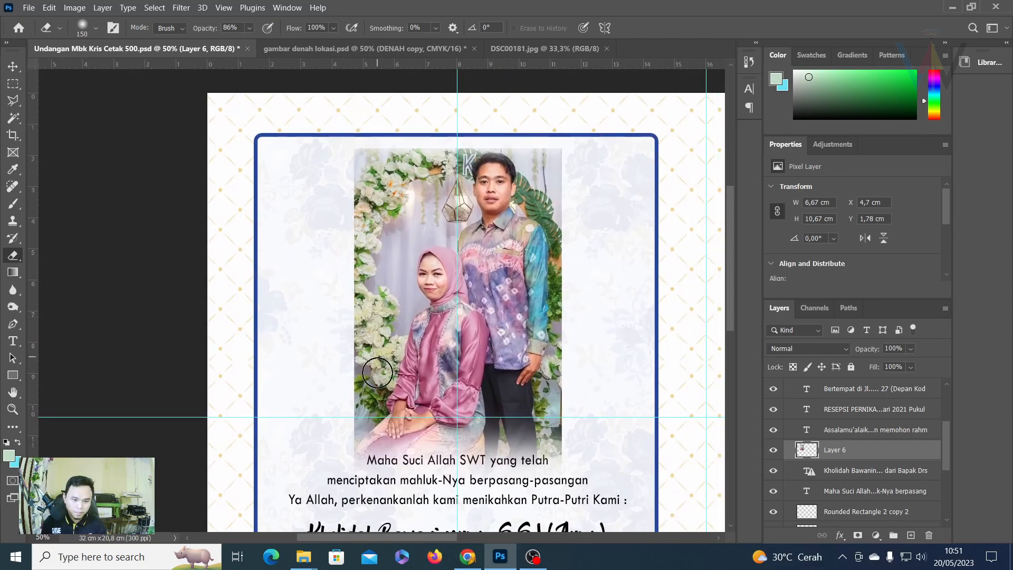
shift+click(343, 470)
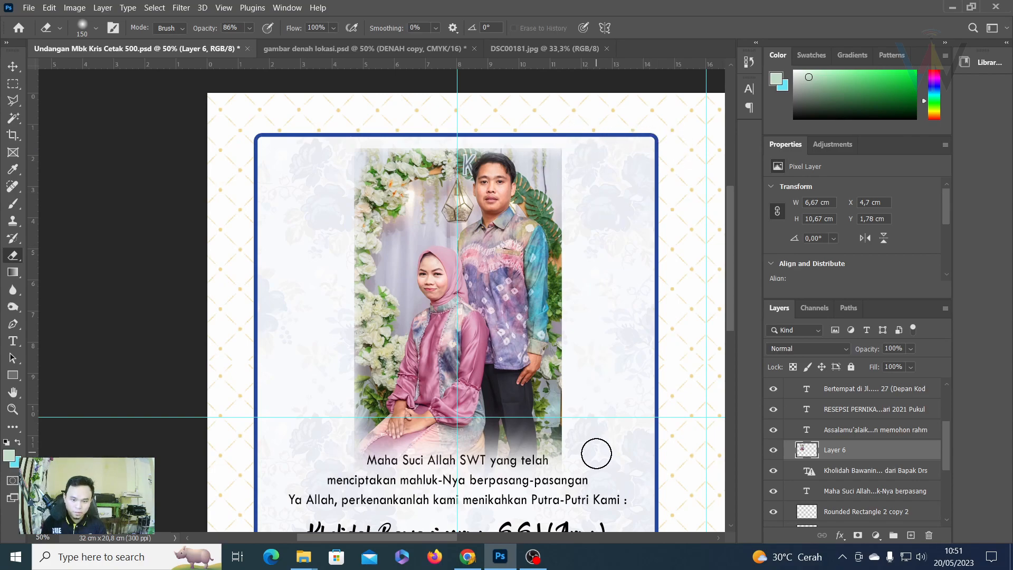
shift+click(573, 470)
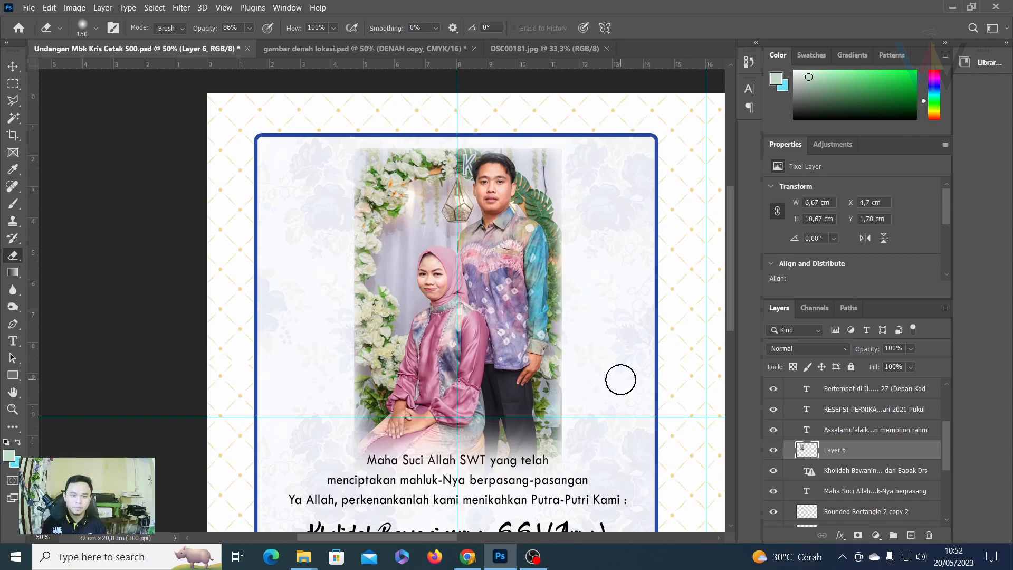
key(ctrl+minus)
key(ctrl+minus)
key(ctrl+plus)
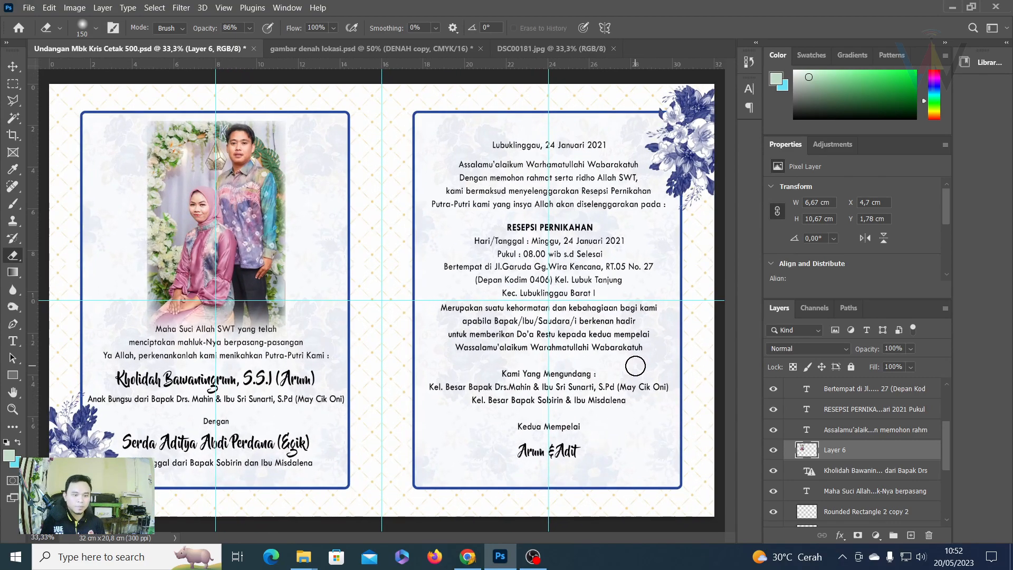
key(v)
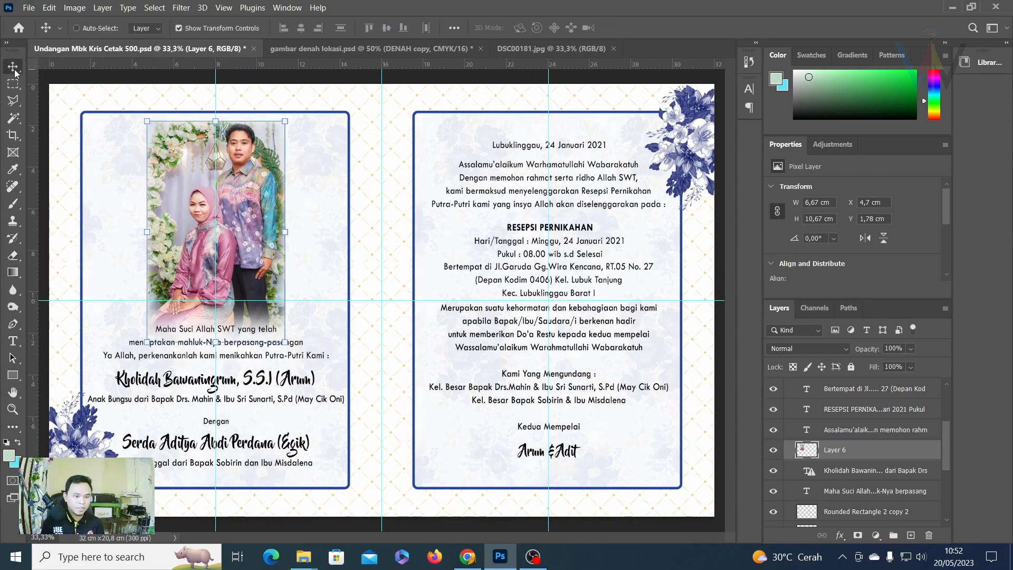
Nudge the bride's name and Maha Suci text layers down, then reselect Layer 6 for erasing.
click(855, 471)
shift+click(865, 490)
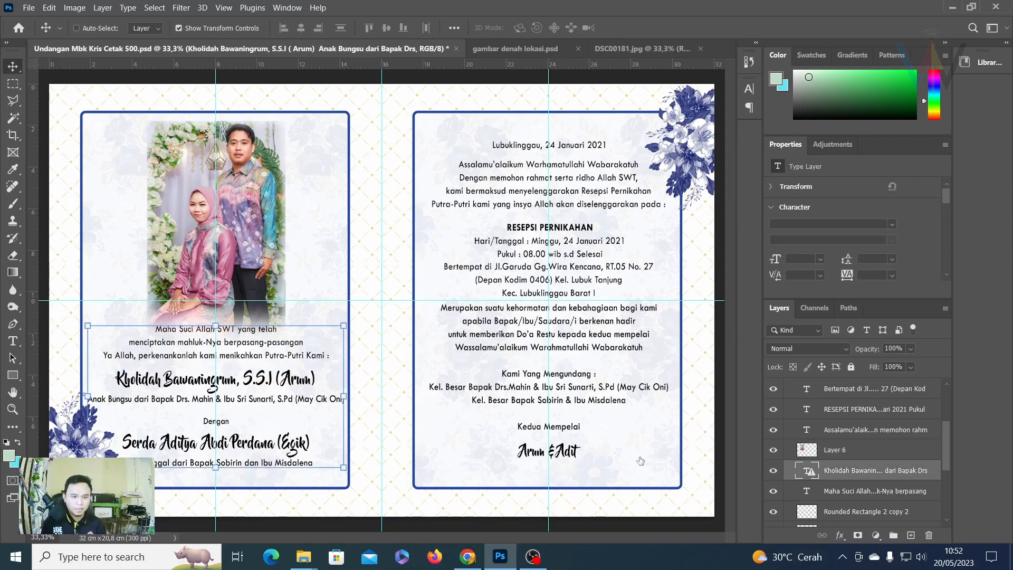
key(Down)
key(Down)
key(Down)
key(Down)
key(Down)
key(Down)
key(Down)
key(Down)
key(Down)
key(Down)
key(Down)
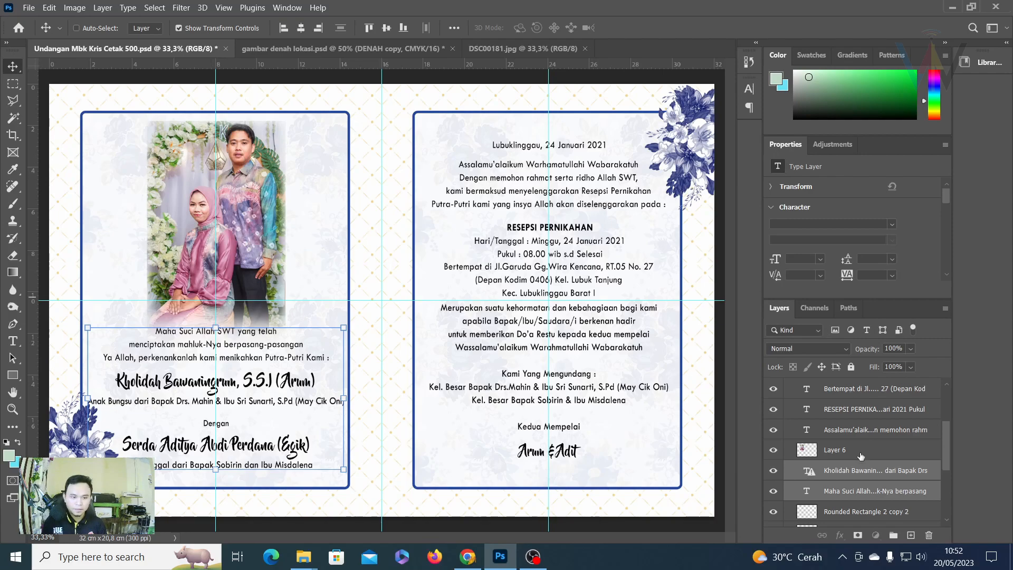
click(833, 449)
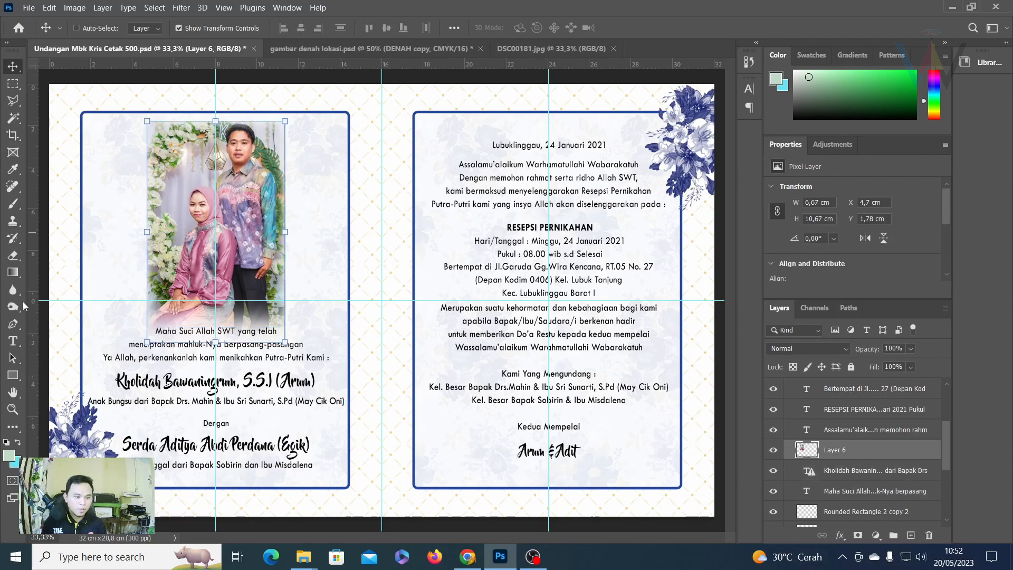
click(13, 256)
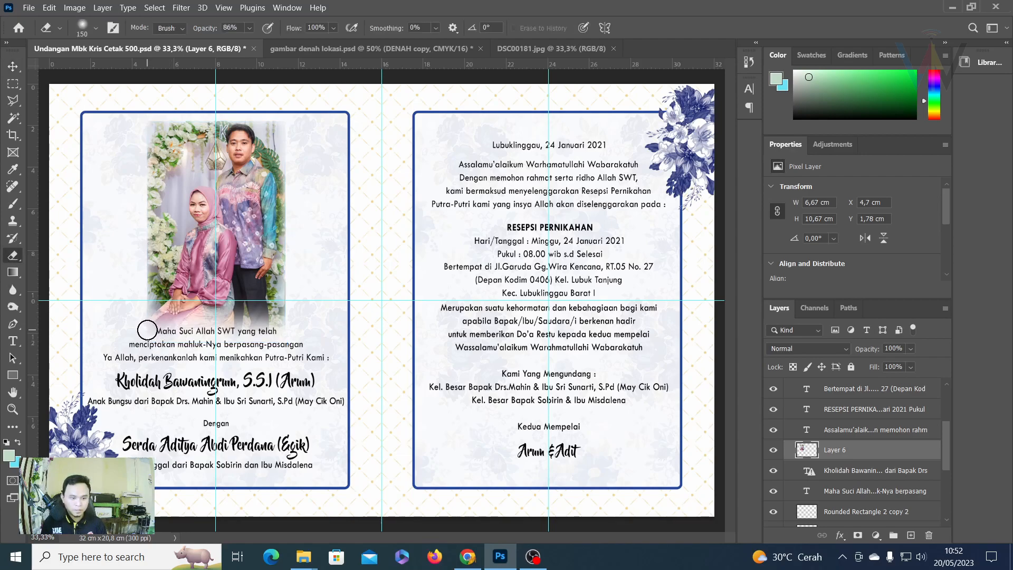
Erase the leftover strip under the photo in two strokes, then zoom in on the name lines.
drag(147, 330, 291, 329)
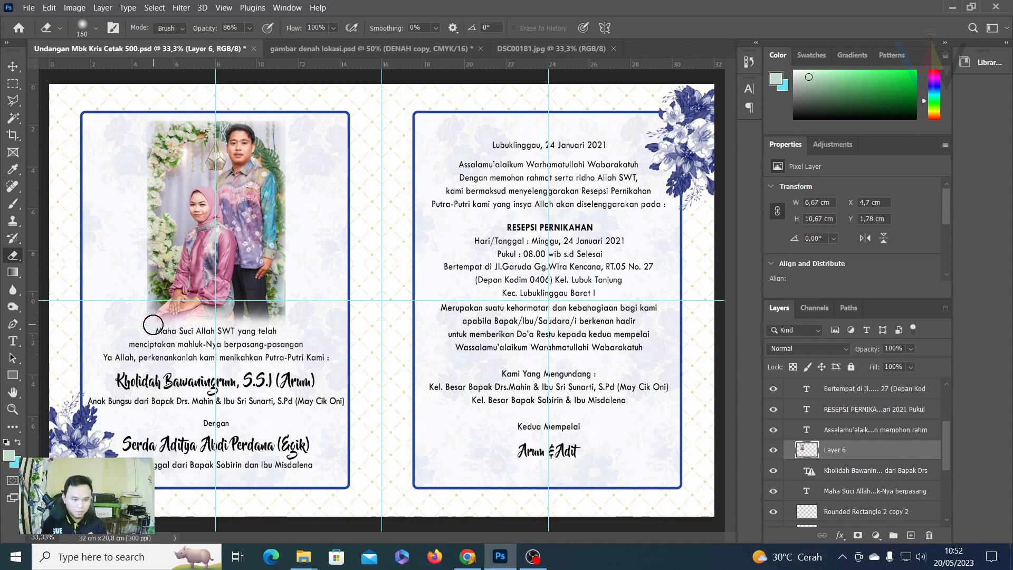
drag(146, 330, 287, 328)
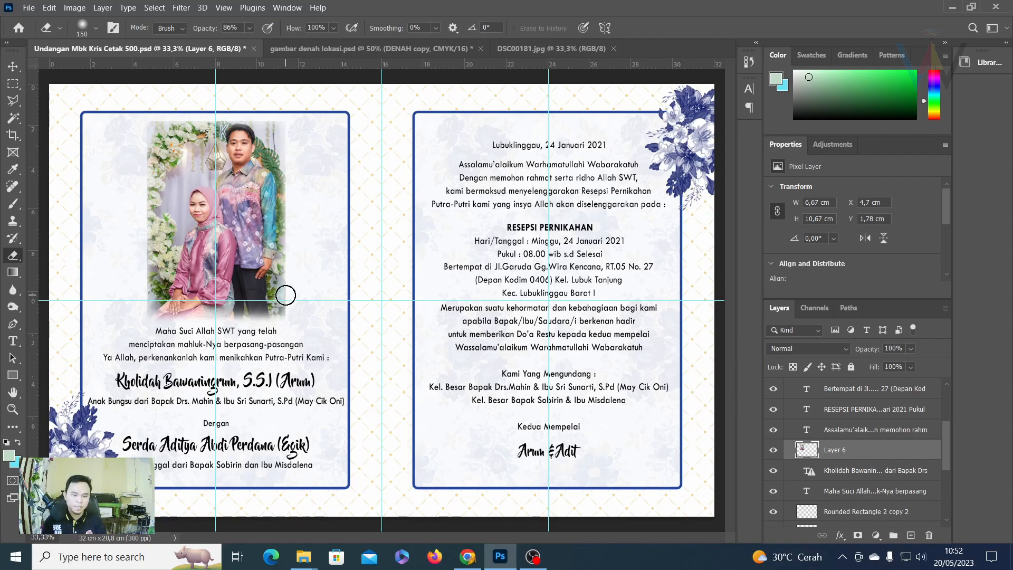
key(ctrl+plus)
key(ctrl+minus)
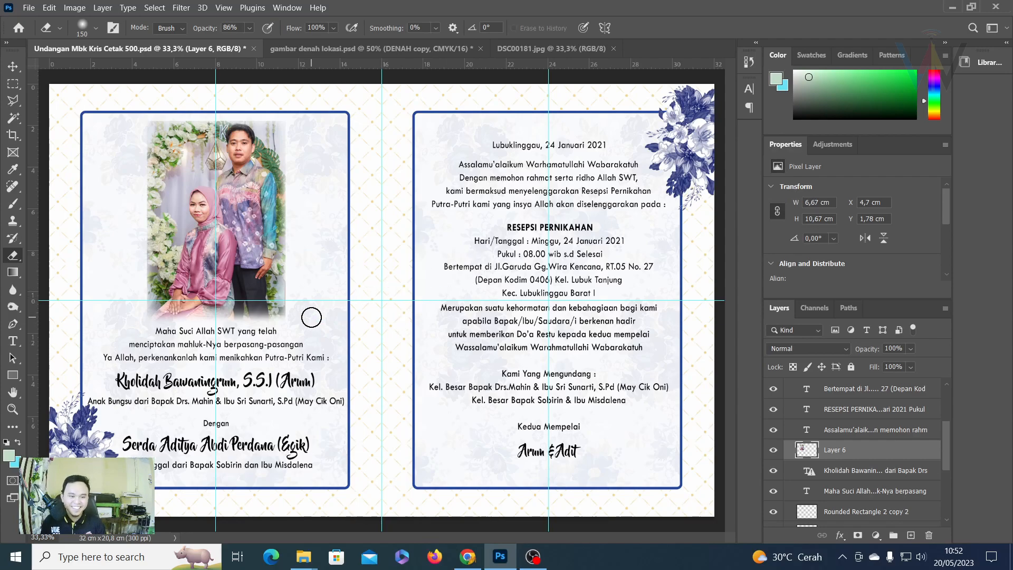
key(ctrl+plus)
key(ctrl+plus)
drag(292, 316, 622, 139)
drag(558, 251, 546, 208)
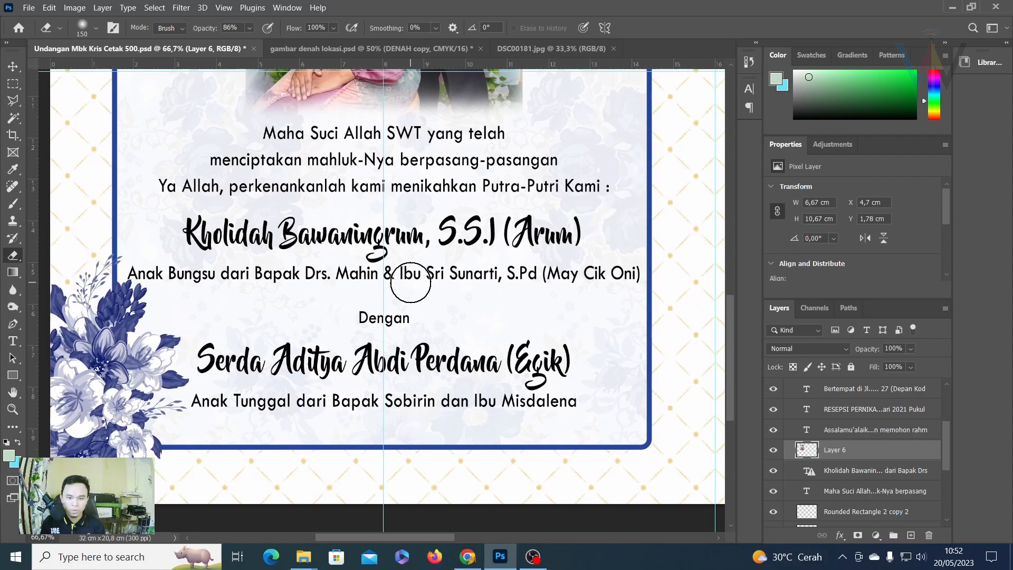
Replace the bride's script name line with the new bride's name and commit the text.
drag(349, 199, 309, 265)
click(14, 340)
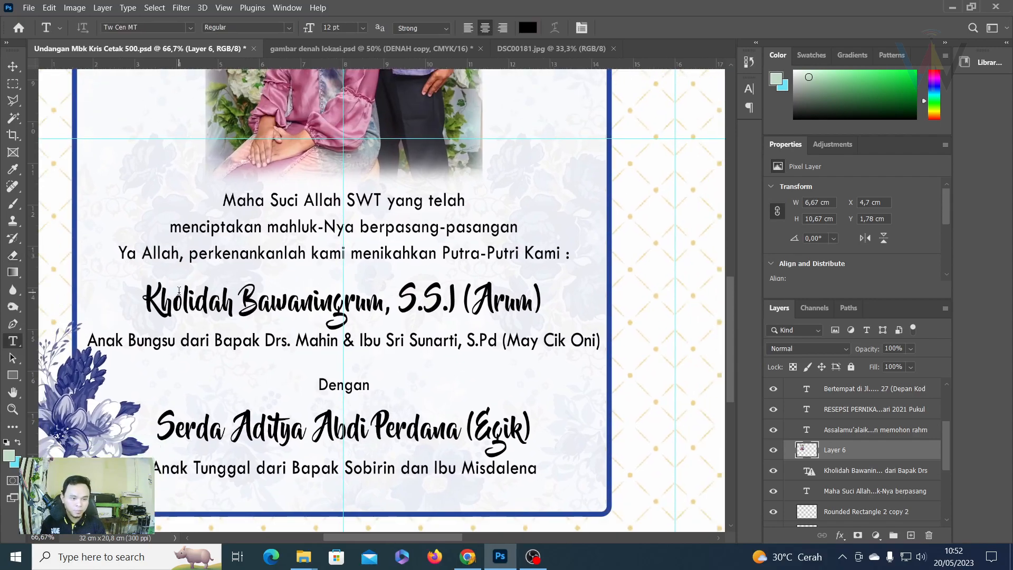
click(179, 290)
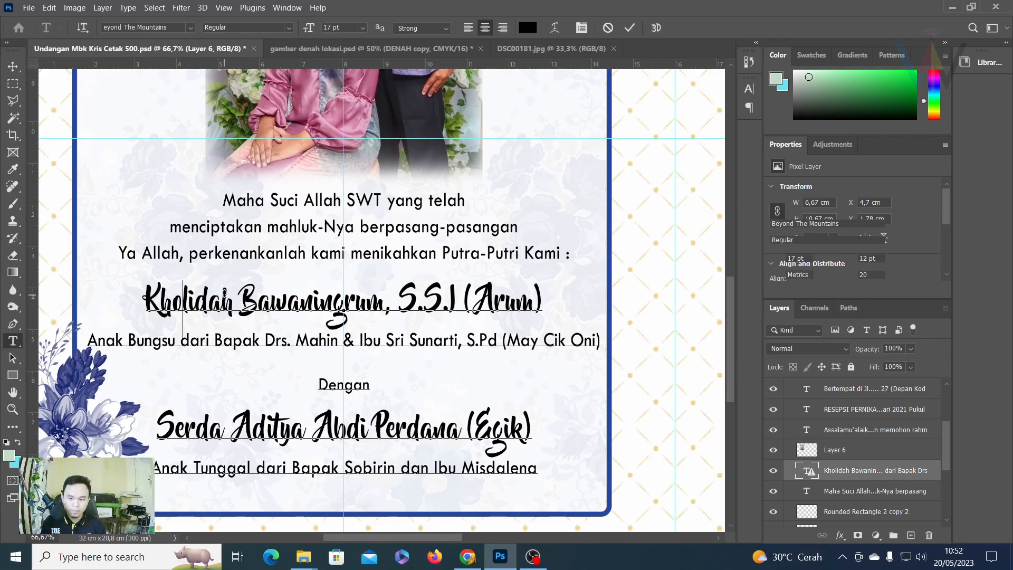
triple_click(224, 293)
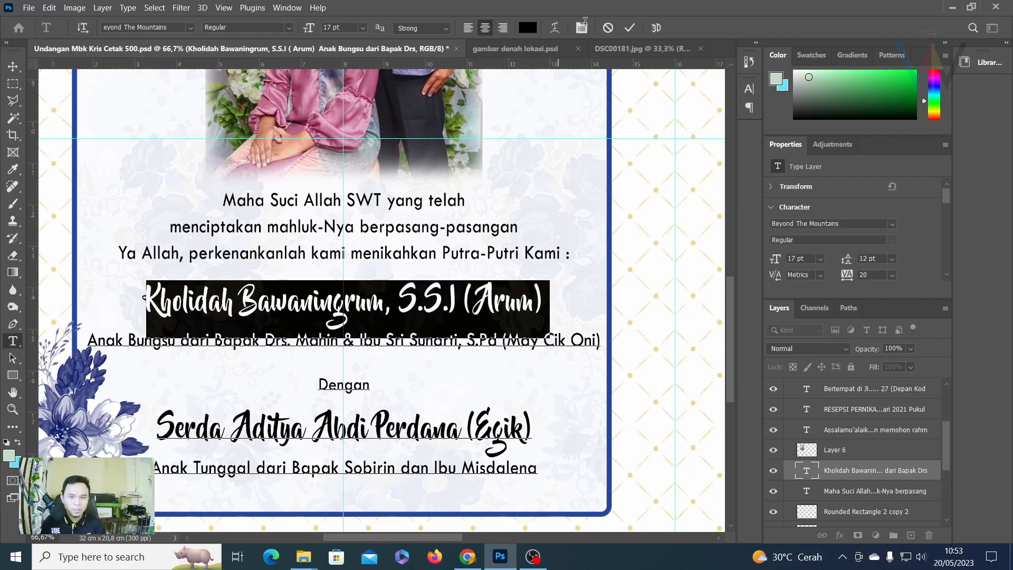
click(629, 29)
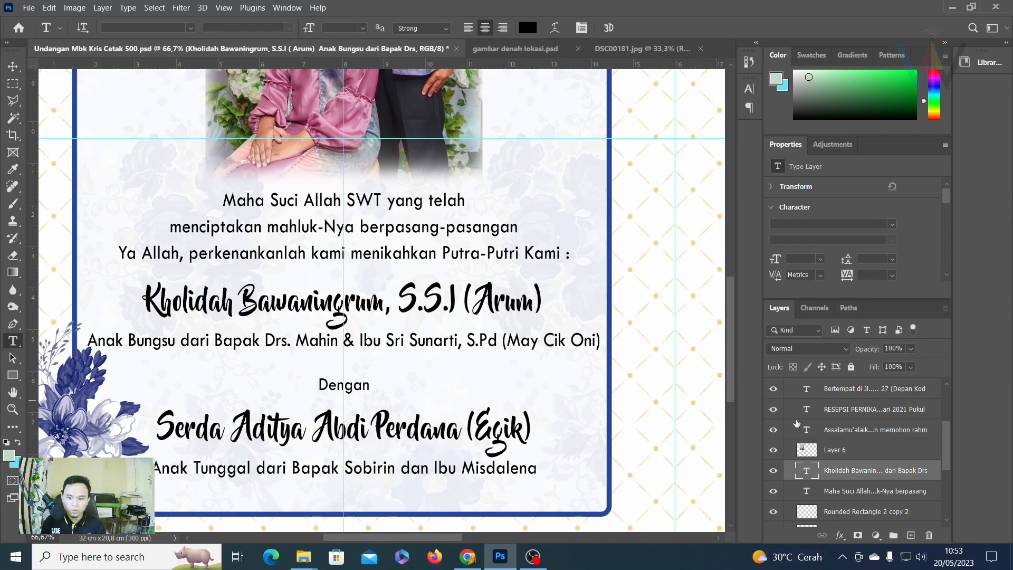
click(176, 302)
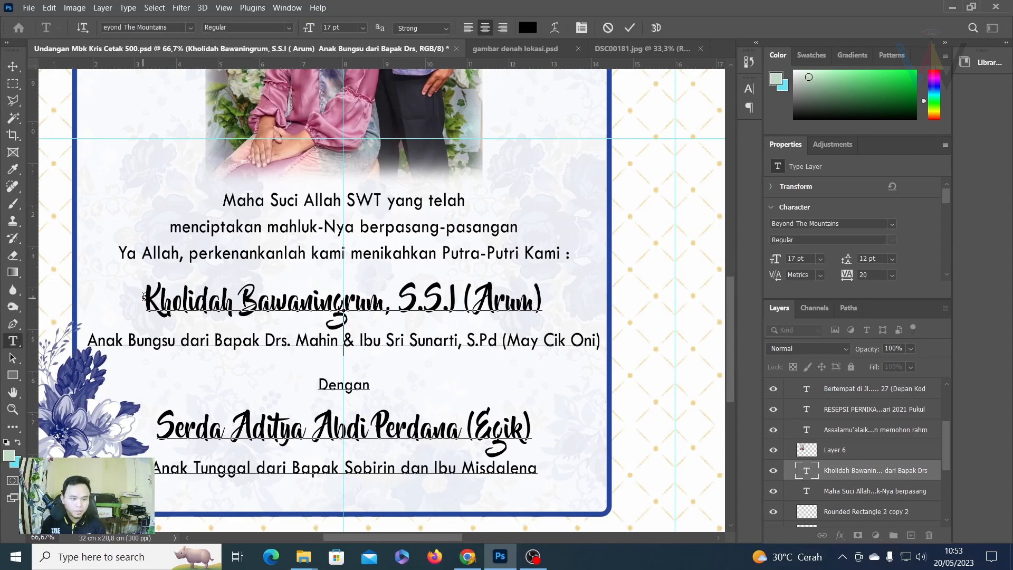
click(161, 295)
drag(173, 291, 530, 299)
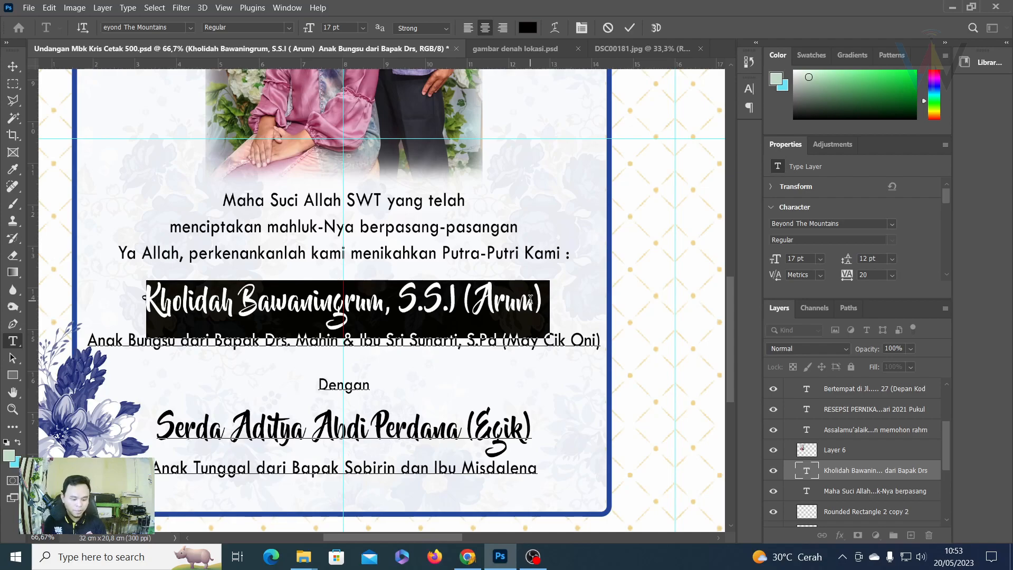
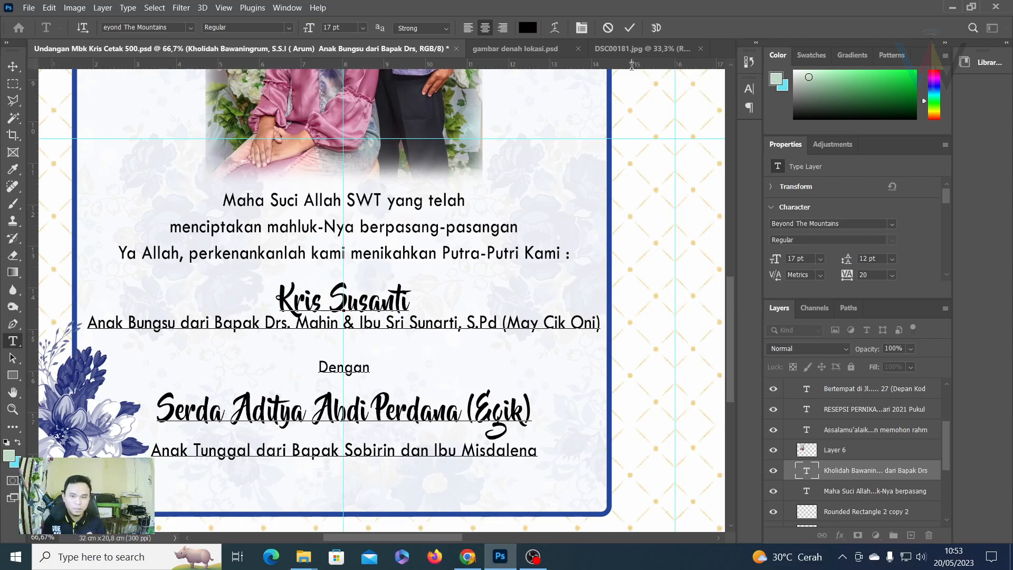
click(630, 32)
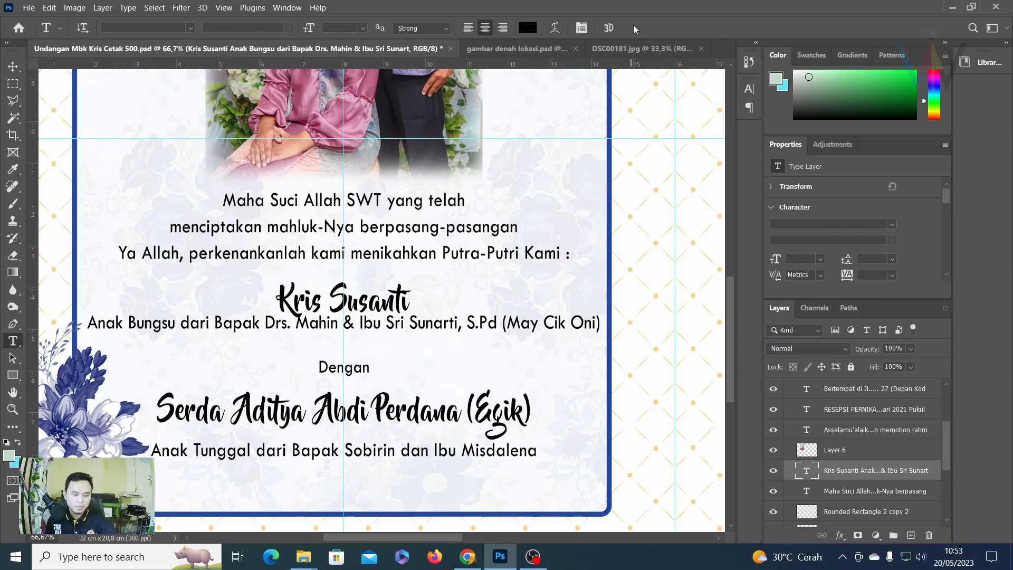
Rewrite the parents' line to read 'Pertama dari Bapak … & Ibu …' with the new parents and nickname.
click(122, 322)
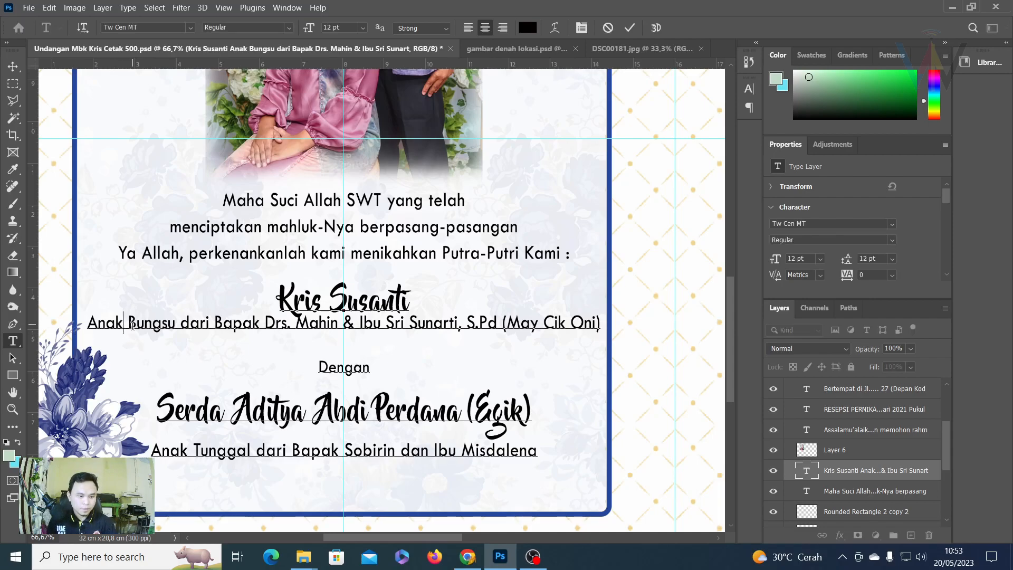
drag(159, 323, 132, 323)
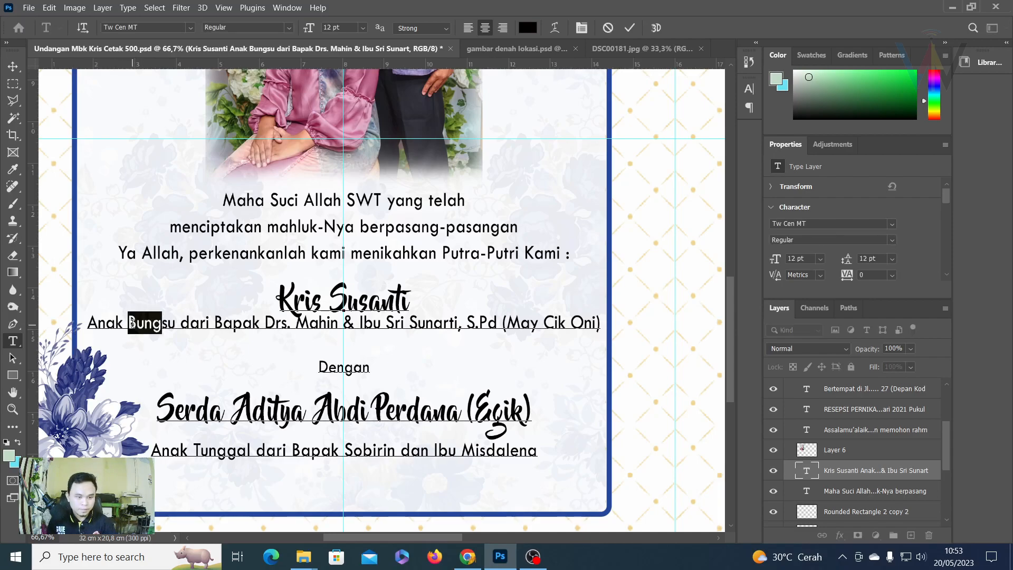
click(136, 320)
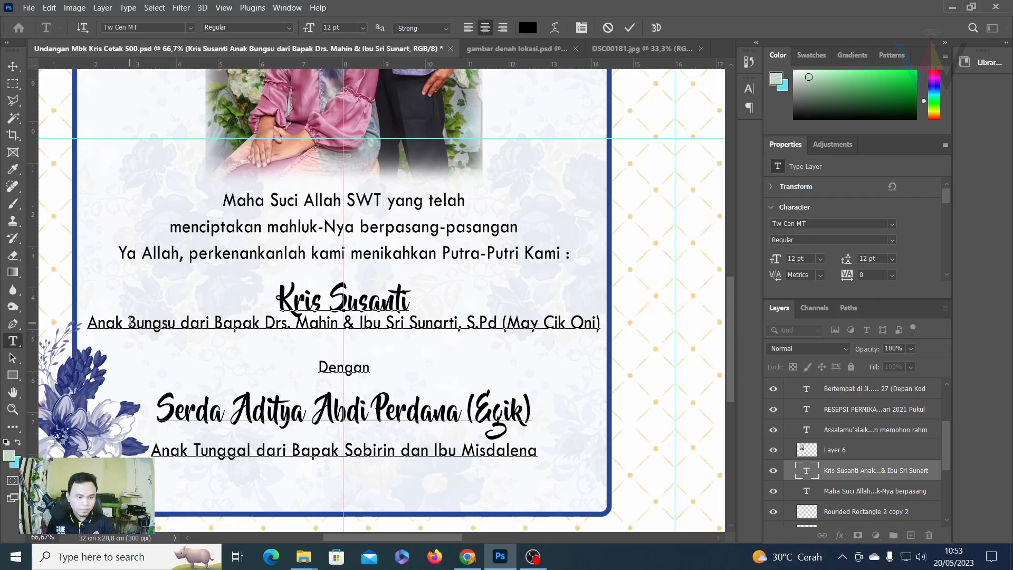
shift+click(601, 323)
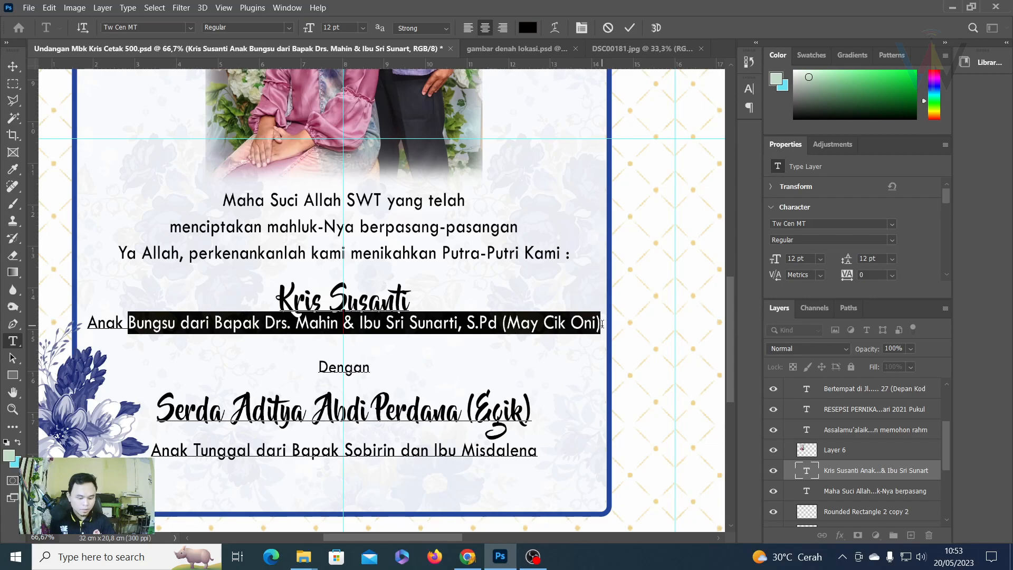
text(Pe)
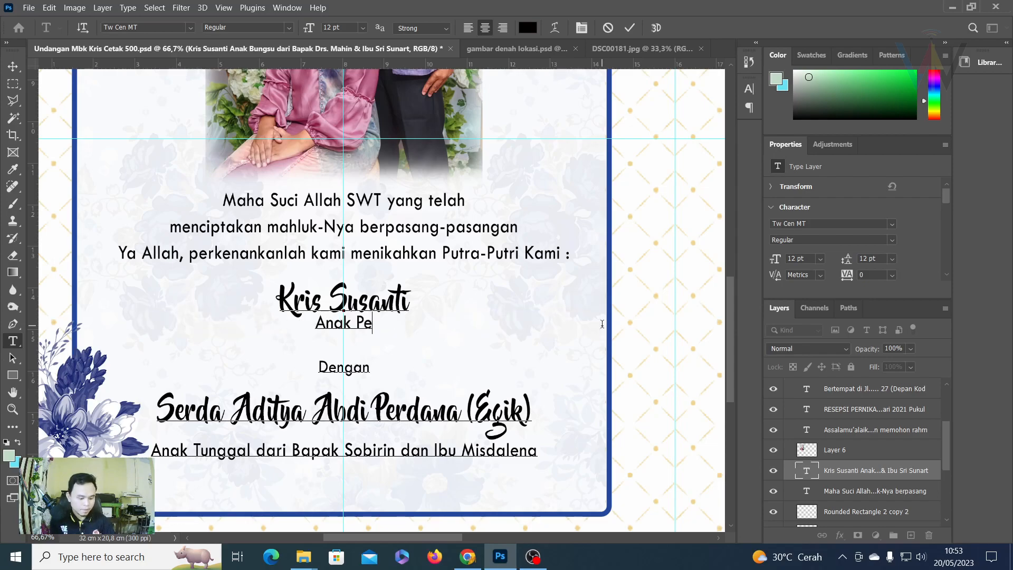
text(rtama dari )
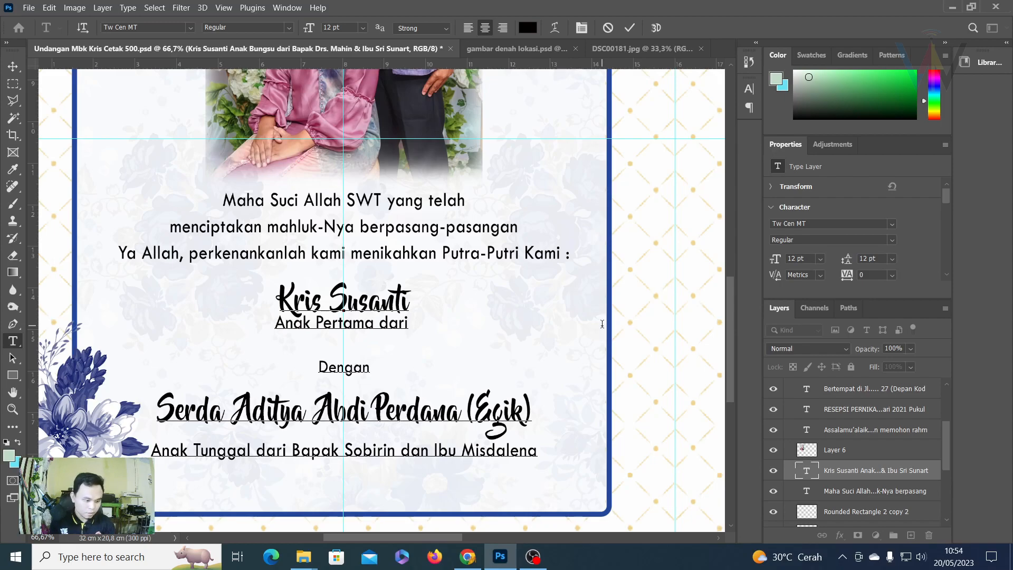
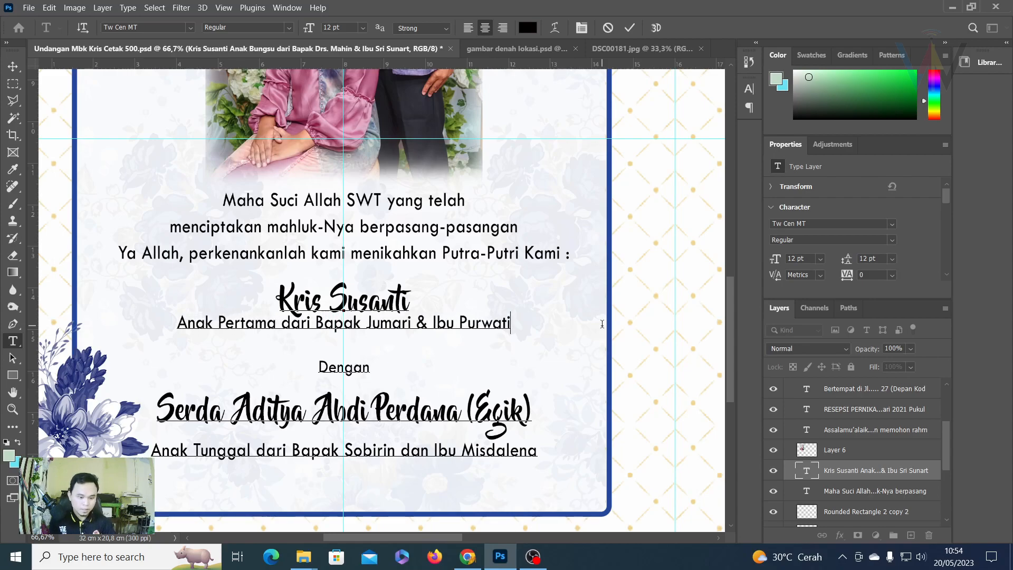
text( ()
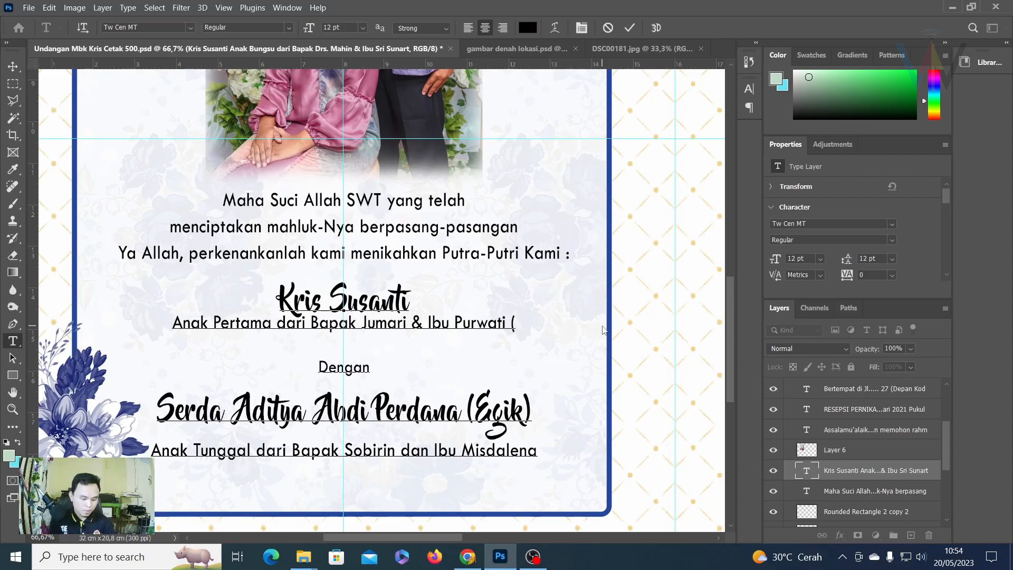
text(S)
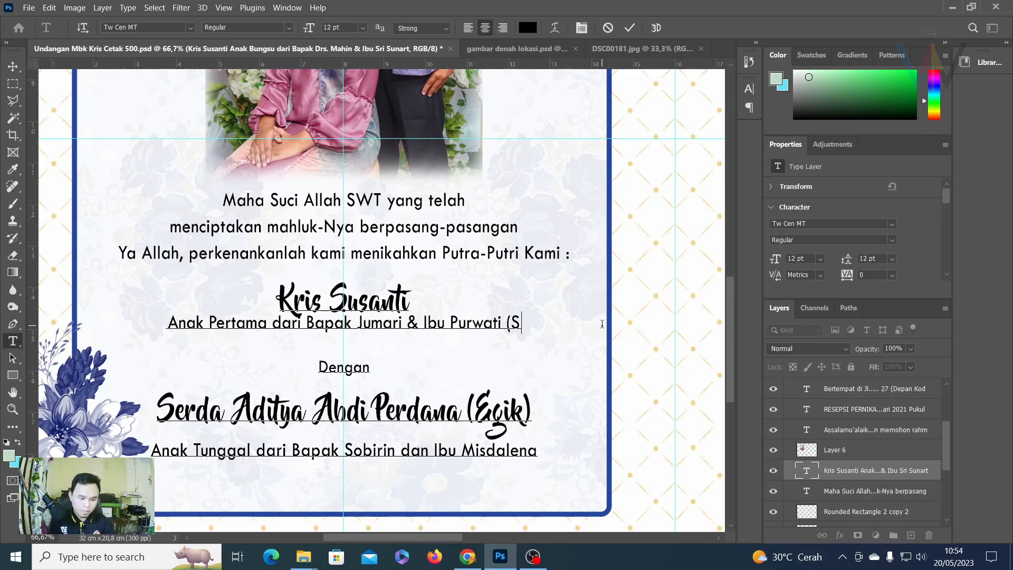
text(ipor)
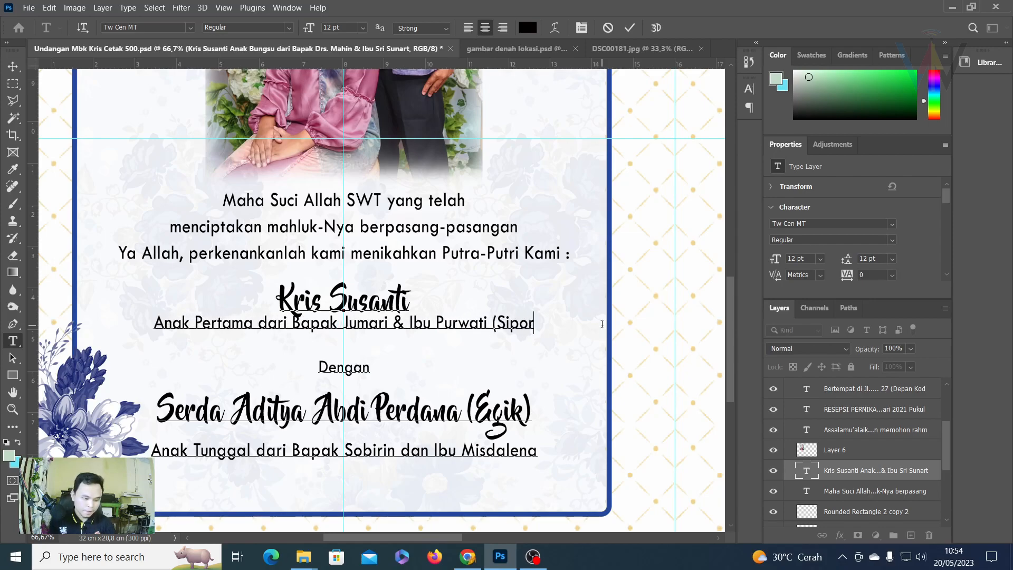
text())
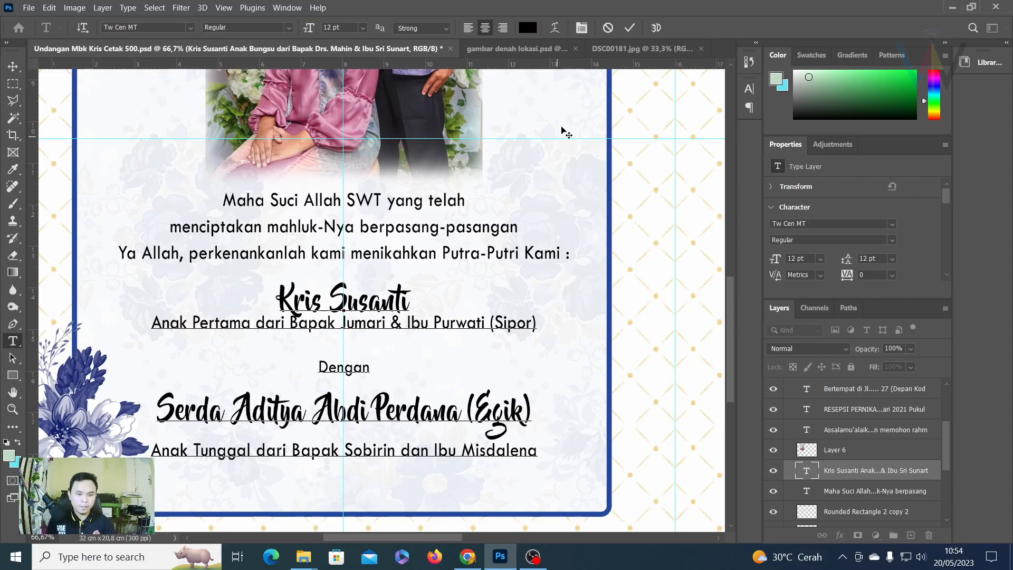
click(629, 27)
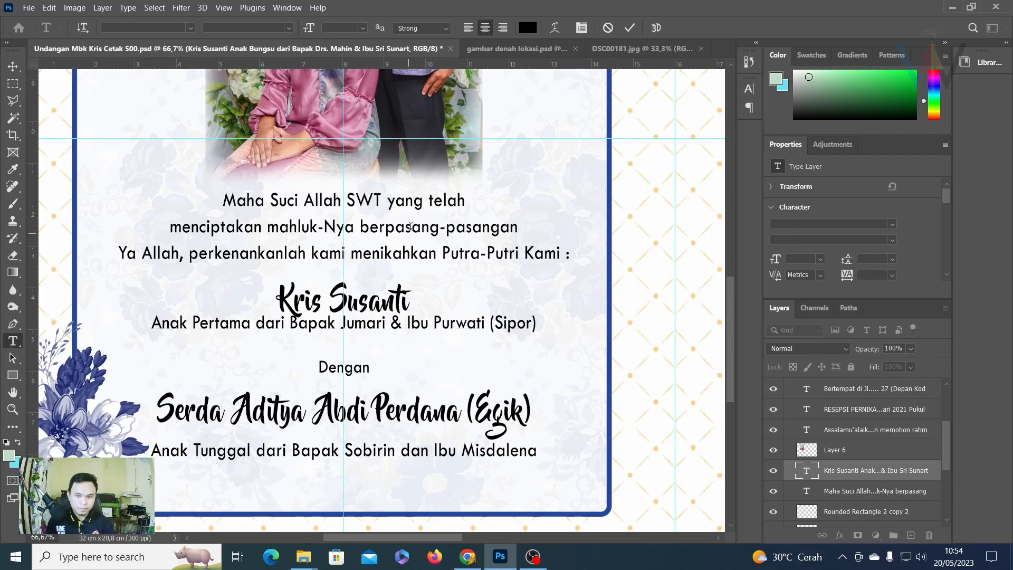
Zoom in to check the bride's updated lines, then select the groom's full name line with the Type tool.
key(ctrl+plus)
key(ctrl+plus)
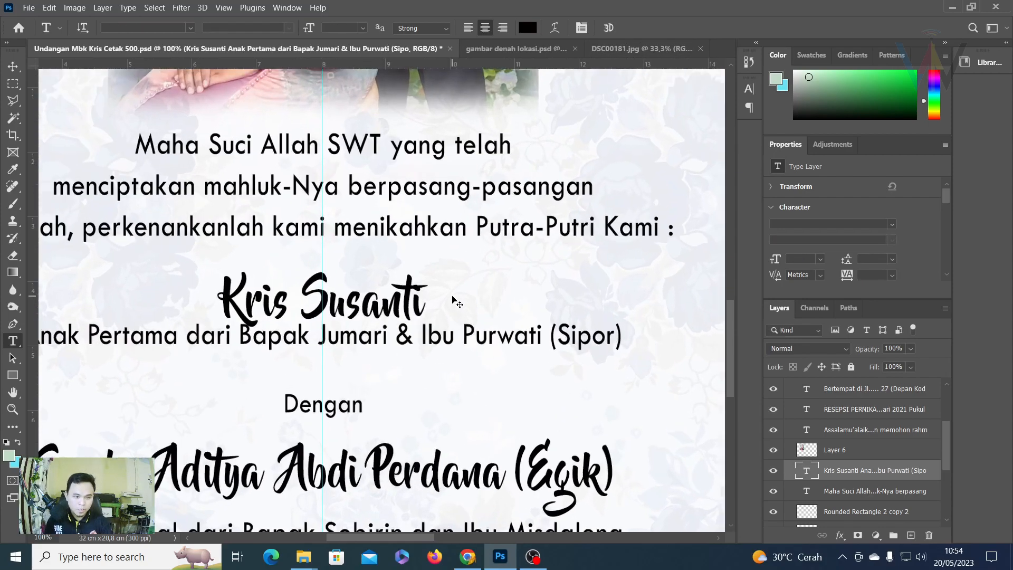
drag(315, 324, 548, 233)
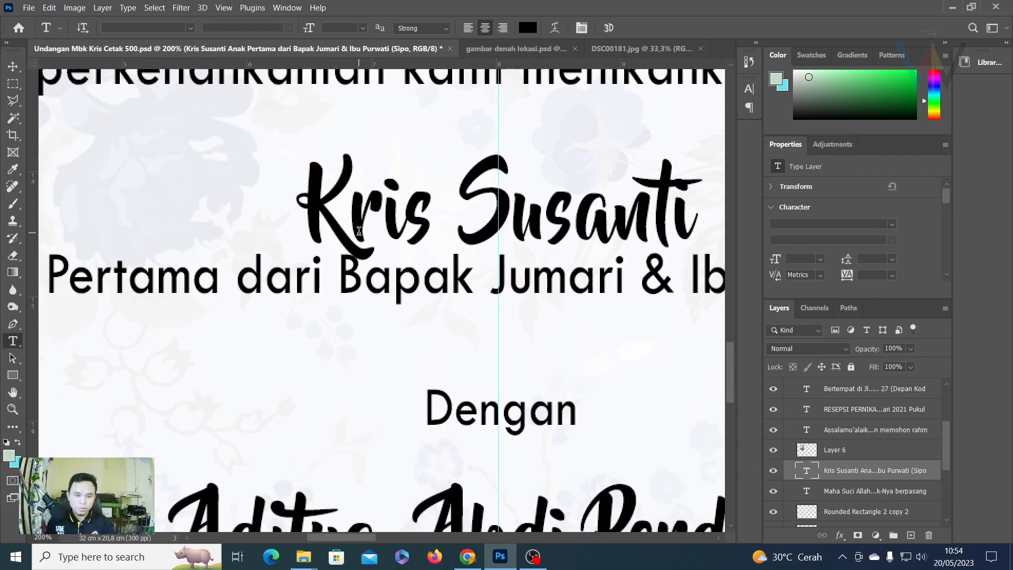
click(12, 69)
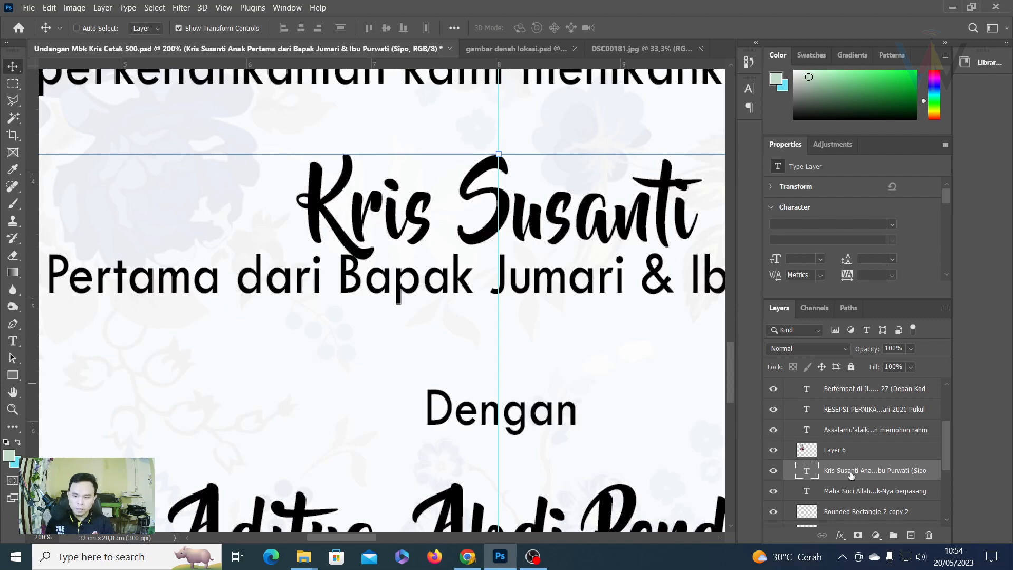
key(ctrl+minus)
key(ctrl+minus)
key(ctrl+plus)
key(ctrl+minus)
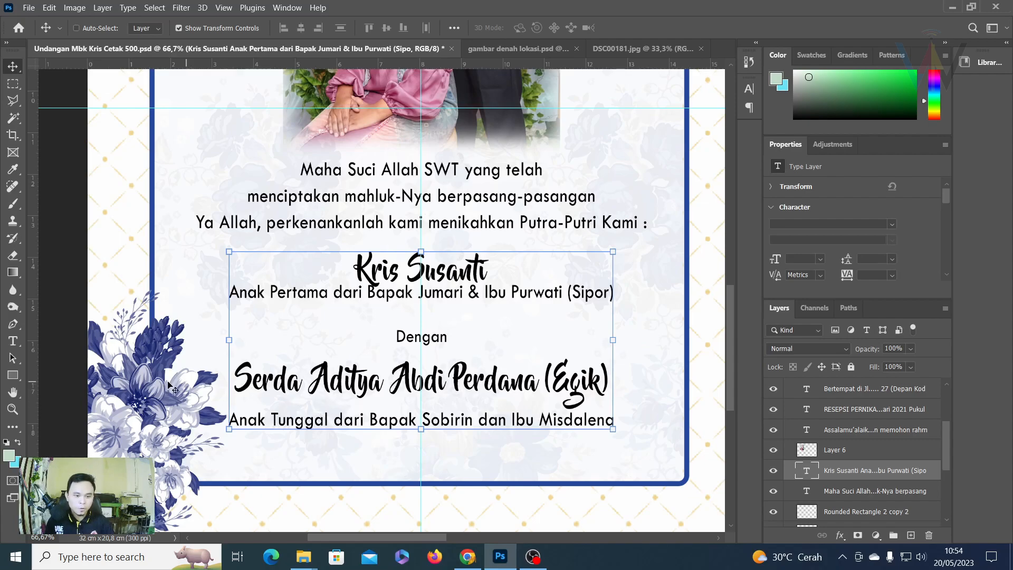
click(13, 341)
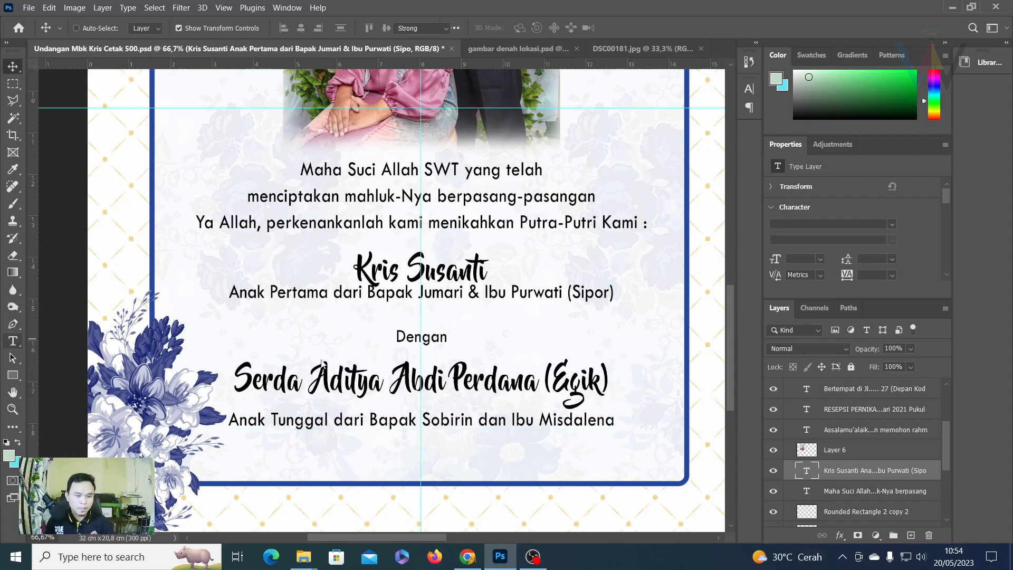
drag(234, 378, 612, 369)
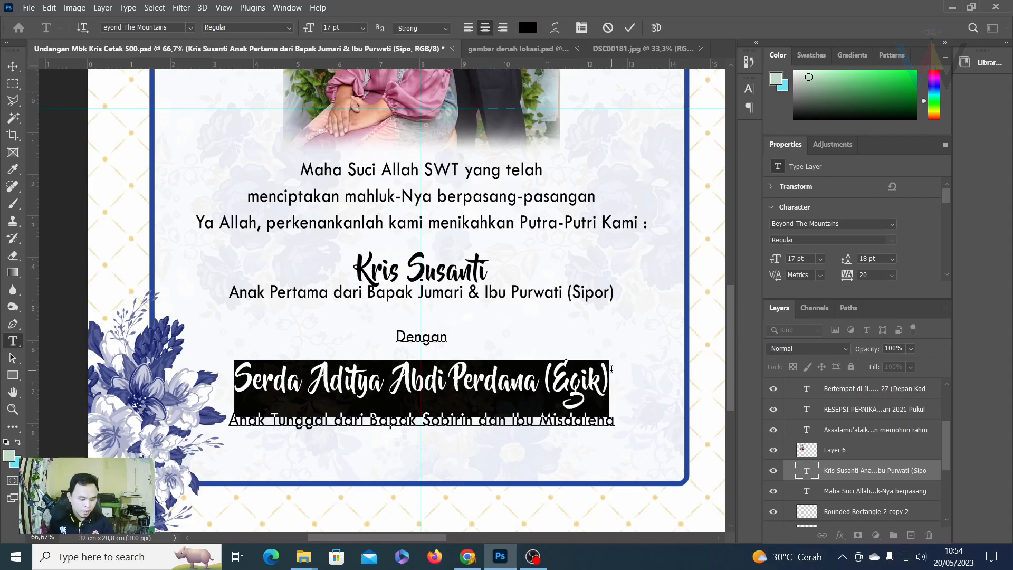
text(Rando)
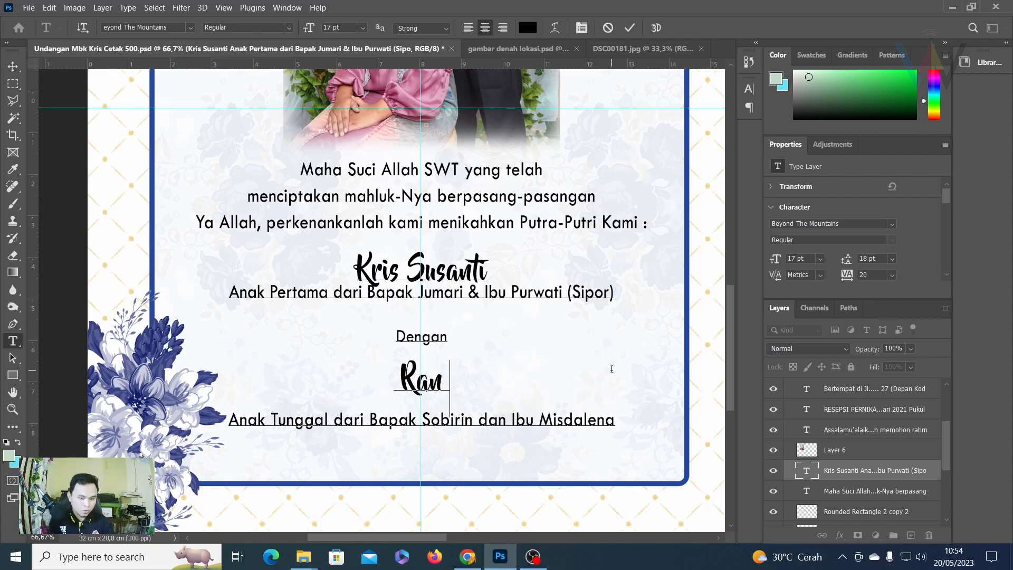
click(630, 28)
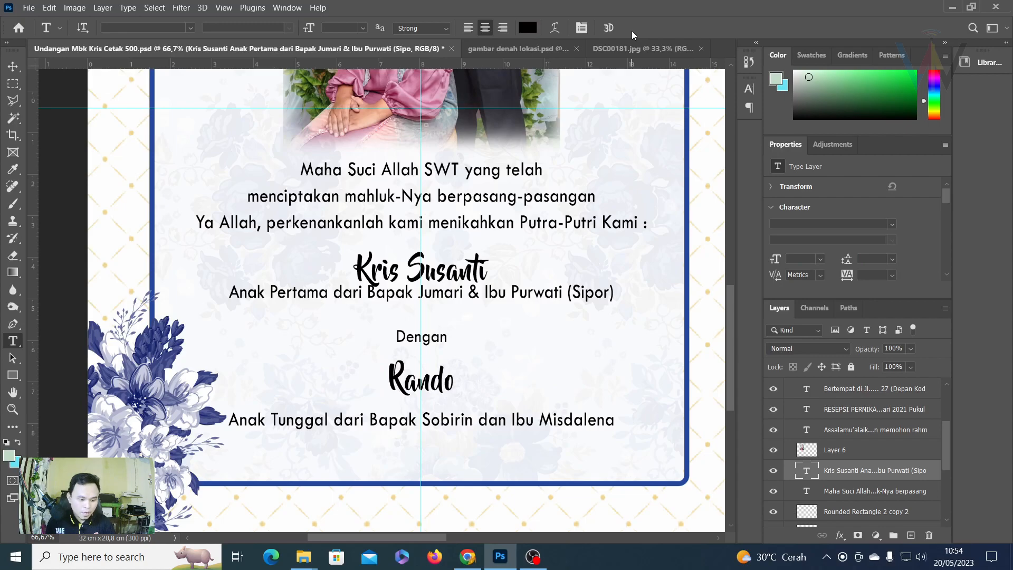
drag(270, 420, 688, 430)
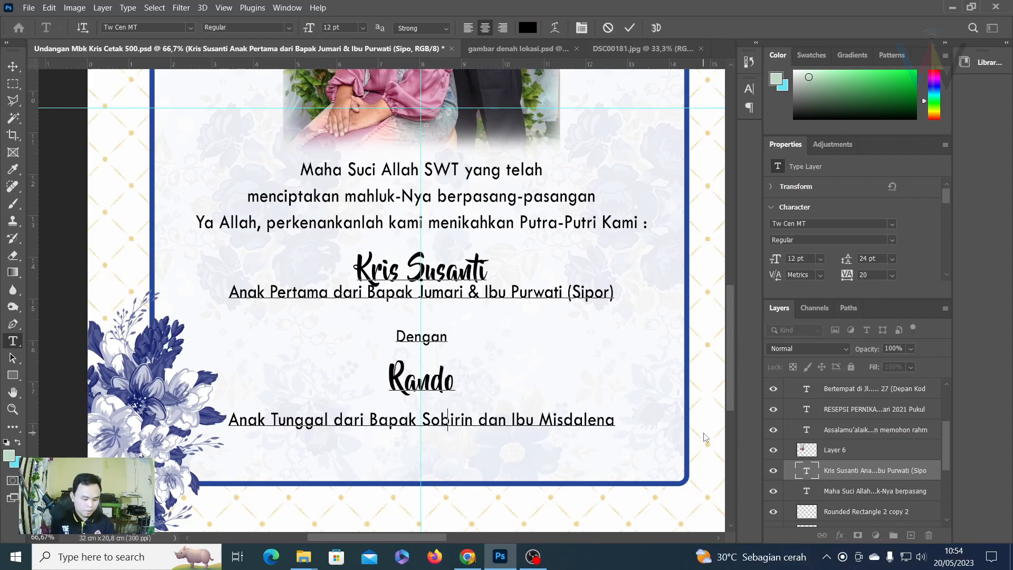
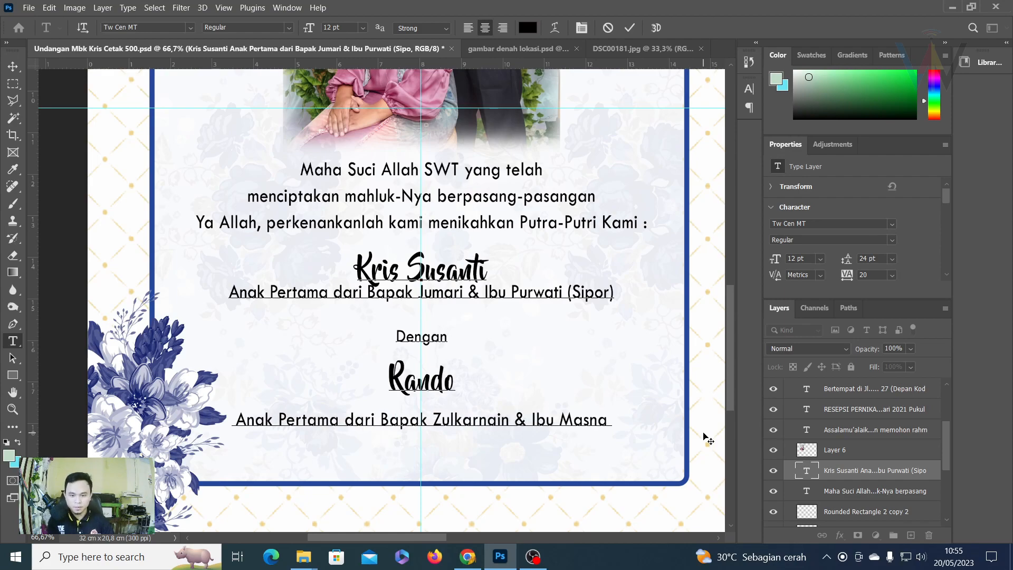
click(629, 27)
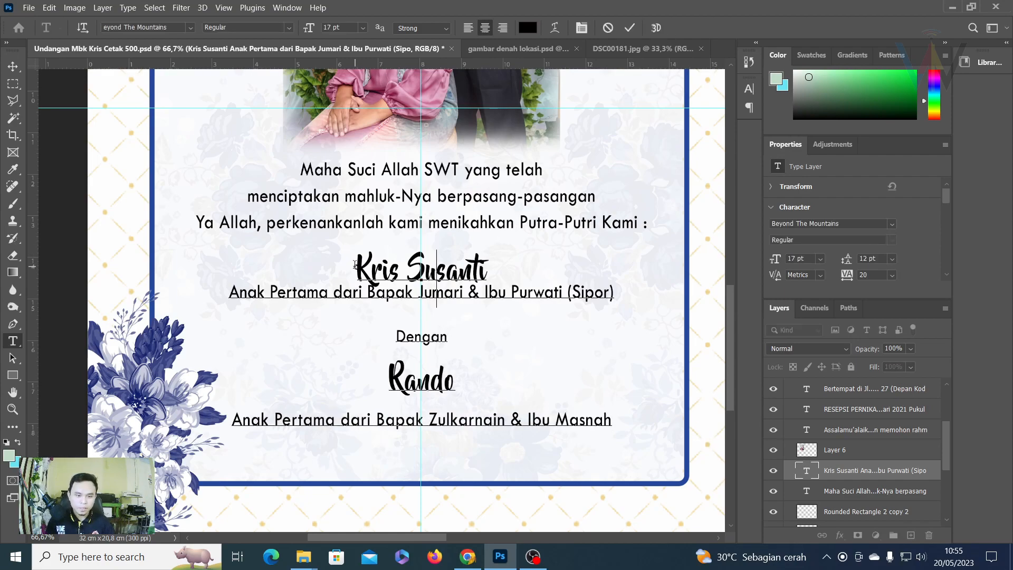
Set the bride's name and parents lines to Auto leading.
drag(354, 266, 455, 291)
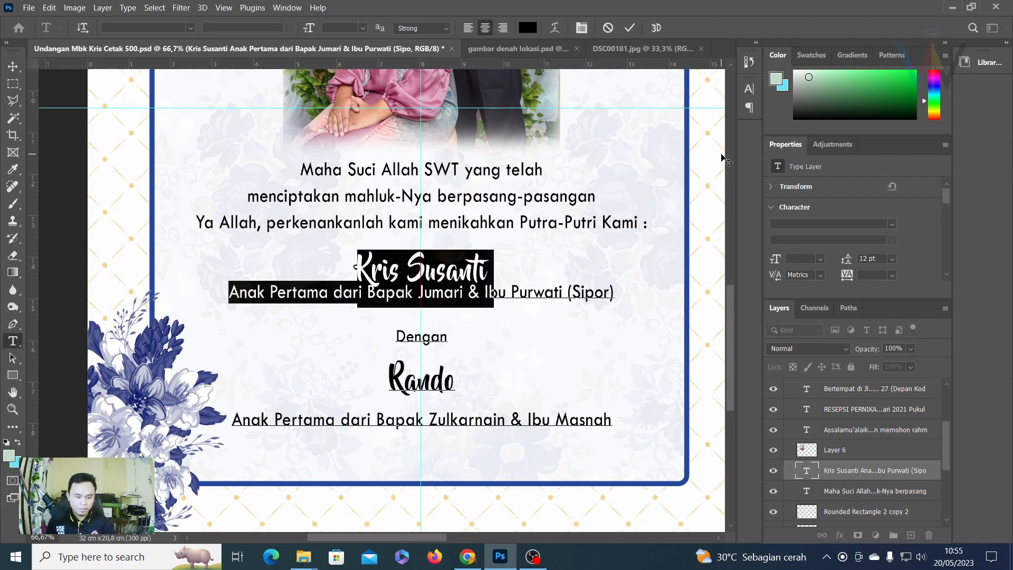
key(ctrl+t)
click(727, 123)
click(704, 136)
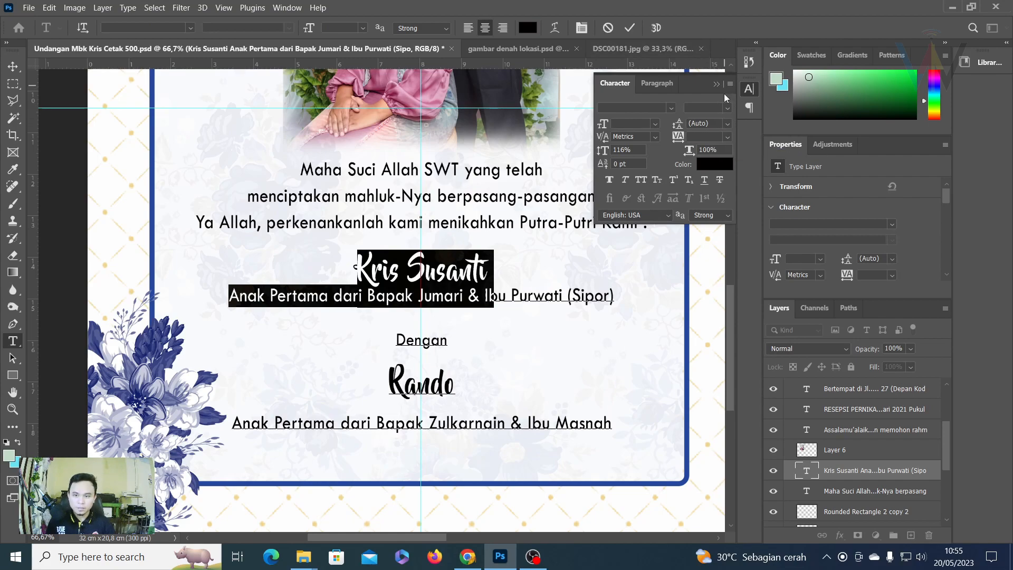
Give the Rando name and parents lines Auto leading after briefly trying 6 pt, and commit.
click(716, 84)
drag(390, 376, 628, 436)
key(ctrl+t)
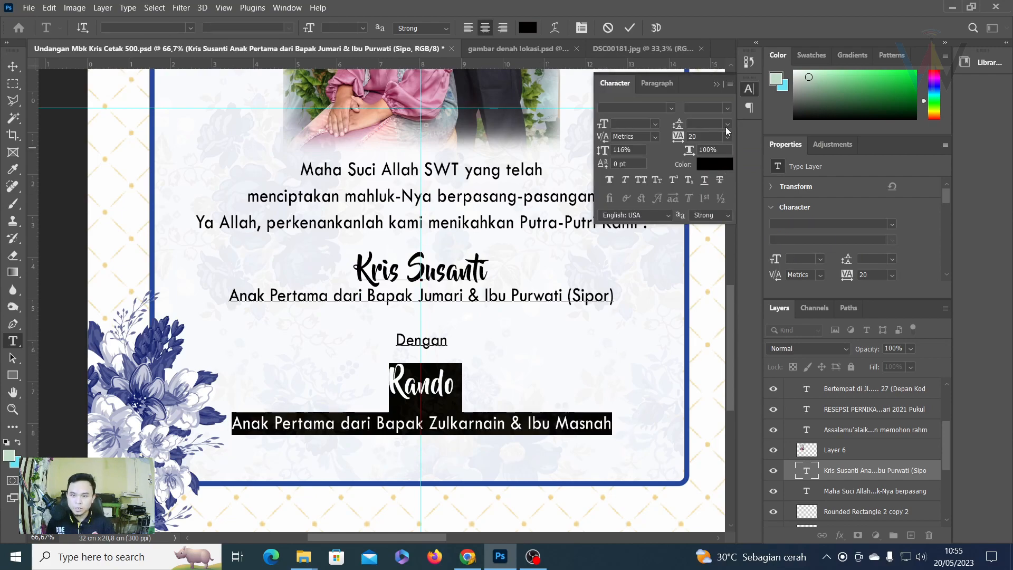
click(728, 123)
click(708, 156)
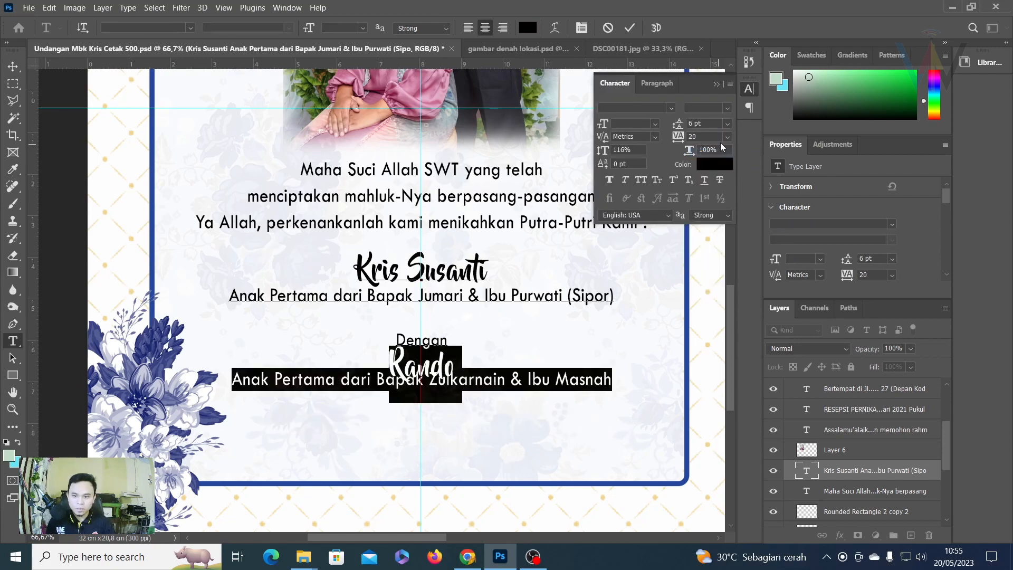
click(726, 124)
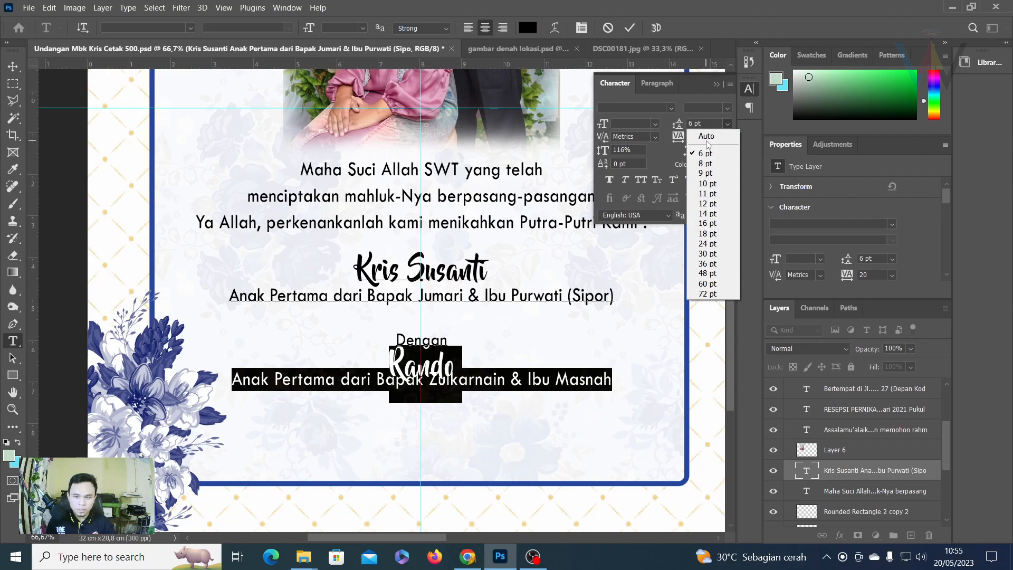
click(707, 138)
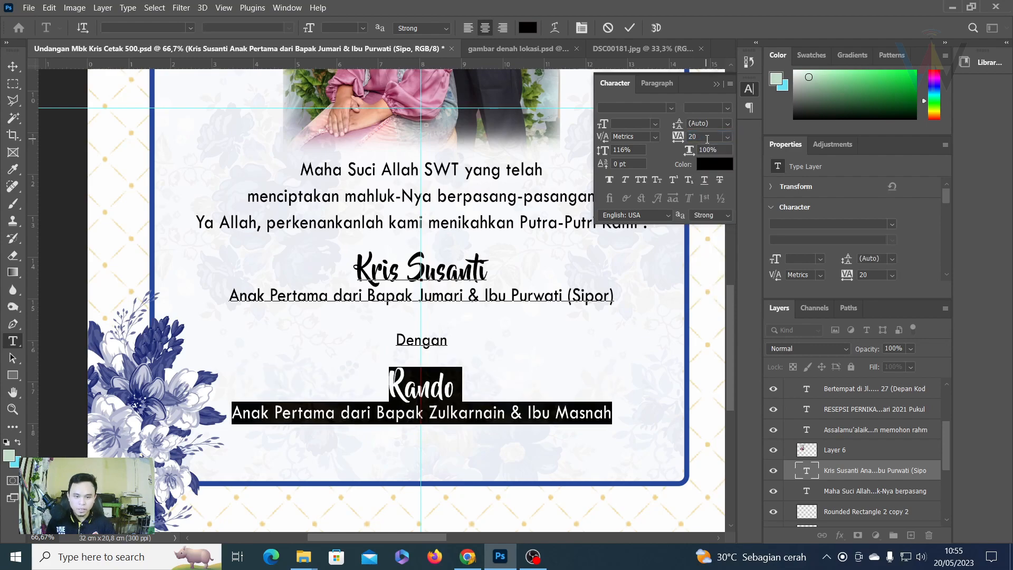
click(629, 28)
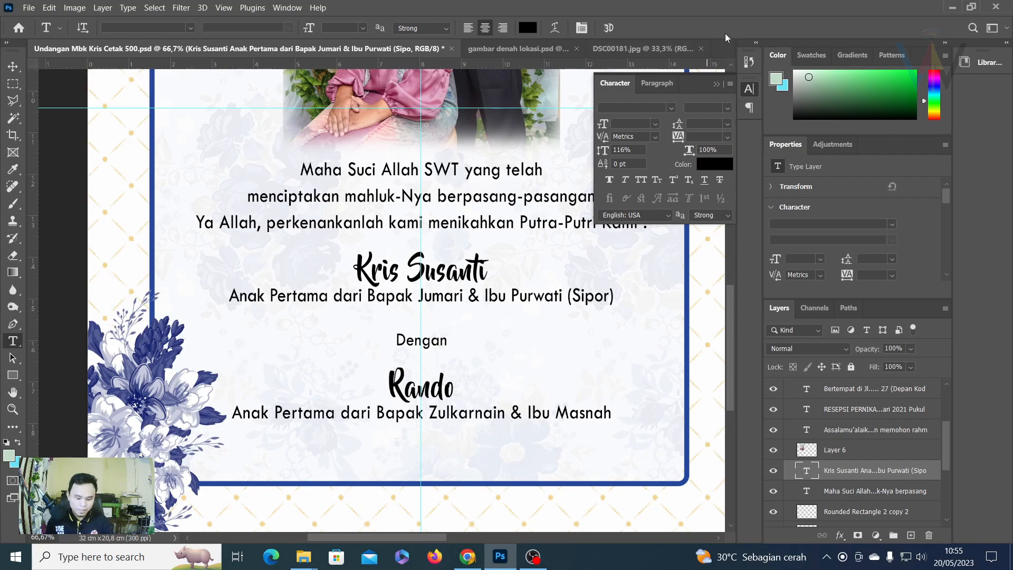
key(ctrl+0)
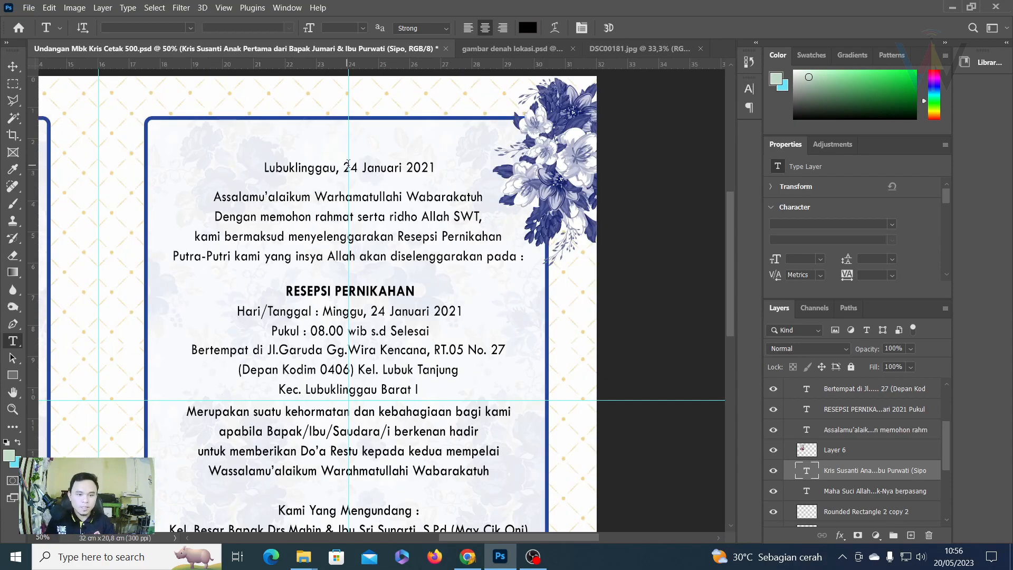
Change the date line from 24 Januari 2021 to 02 Juli 2023.
click(348, 163)
drag(343, 167, 356, 164)
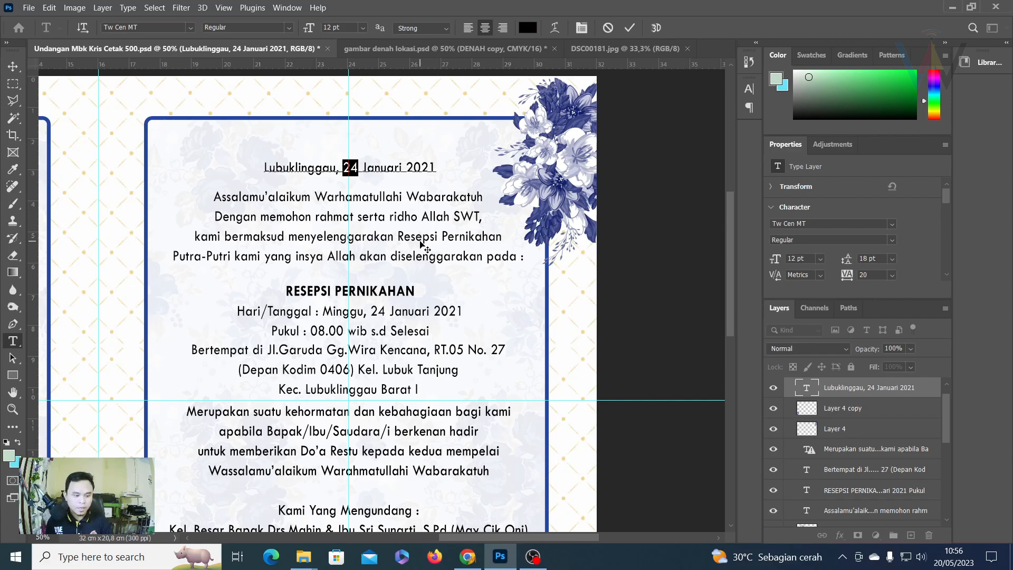
text(02)
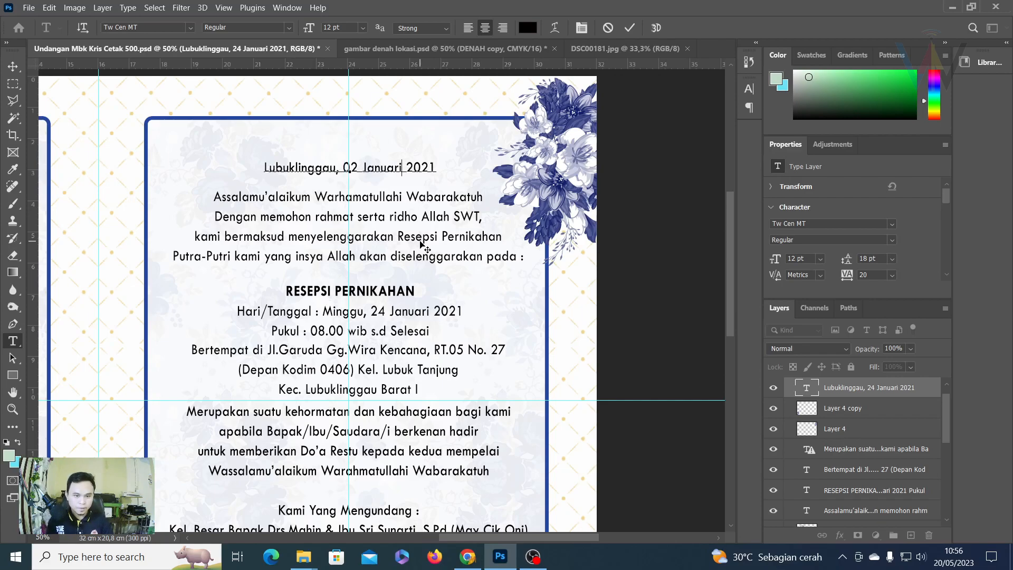
key(BackSpace)
key(BackSpace)
key(BackSpace)
key(BackSpace)
key(BackSpace)
key(BackSpace)
key(BackSpace)
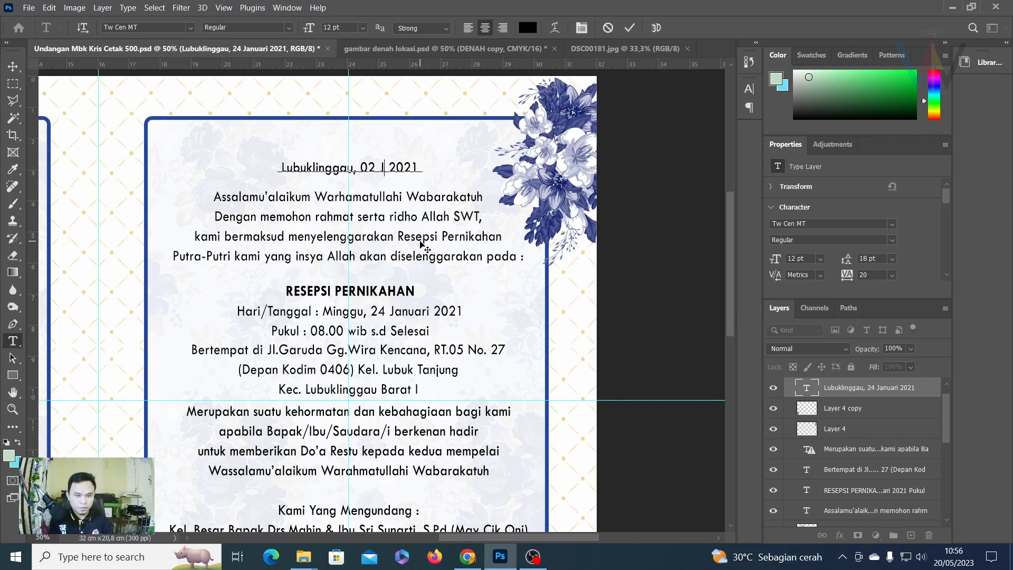
text(Mei)
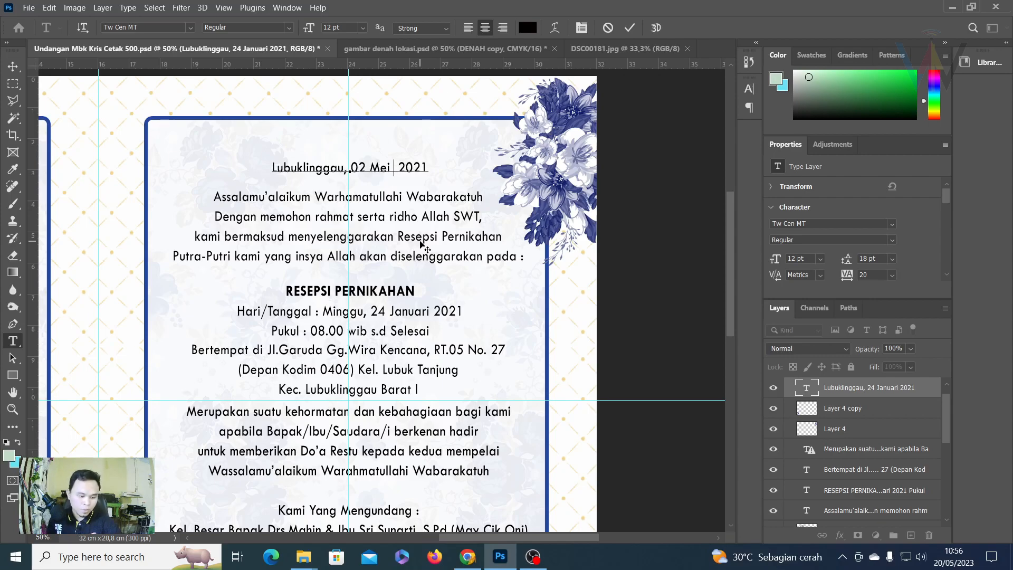
key(BackSpace)
key(BackSpace)
key(BackSpace)
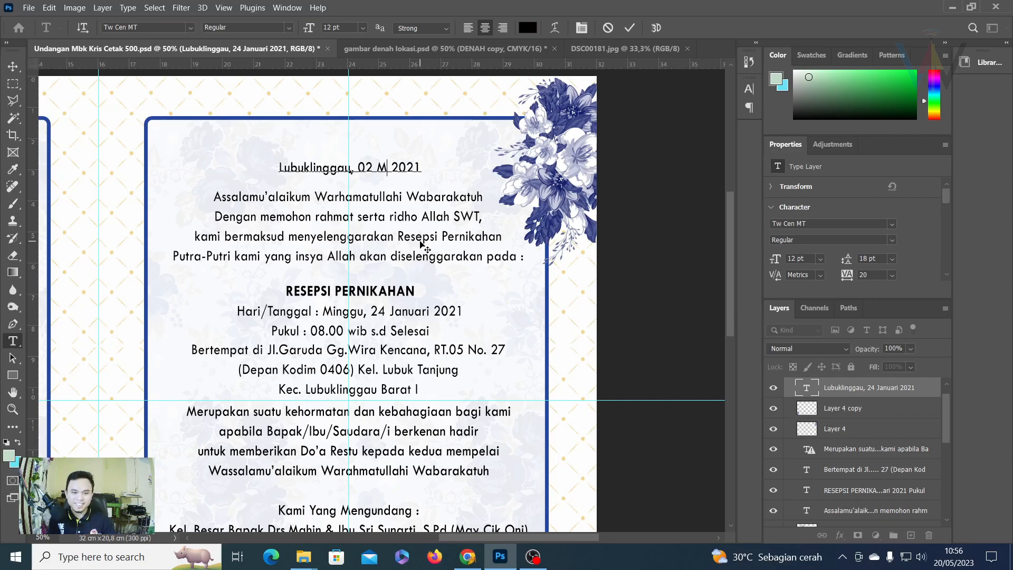
text(Juli)
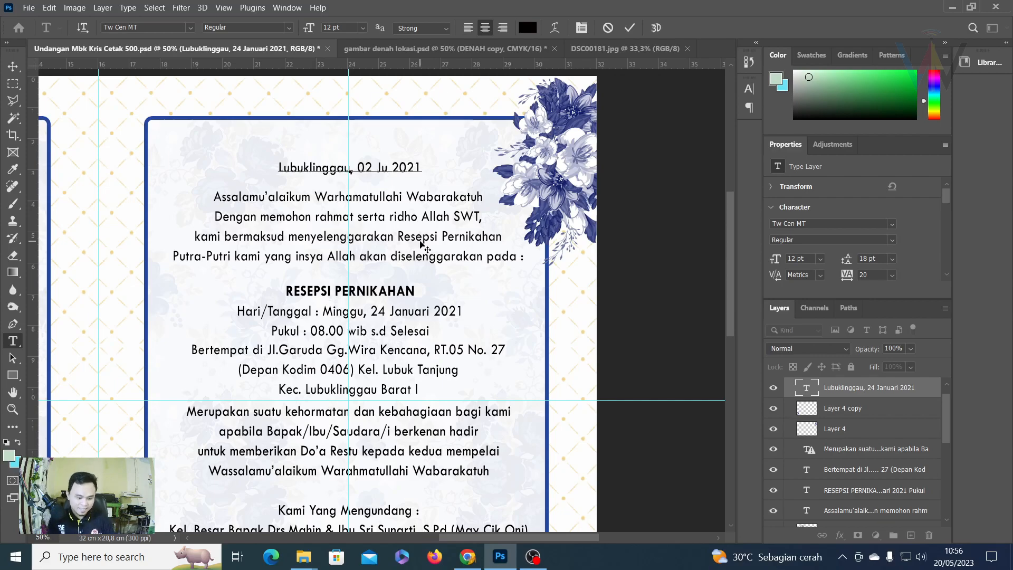
key(End)
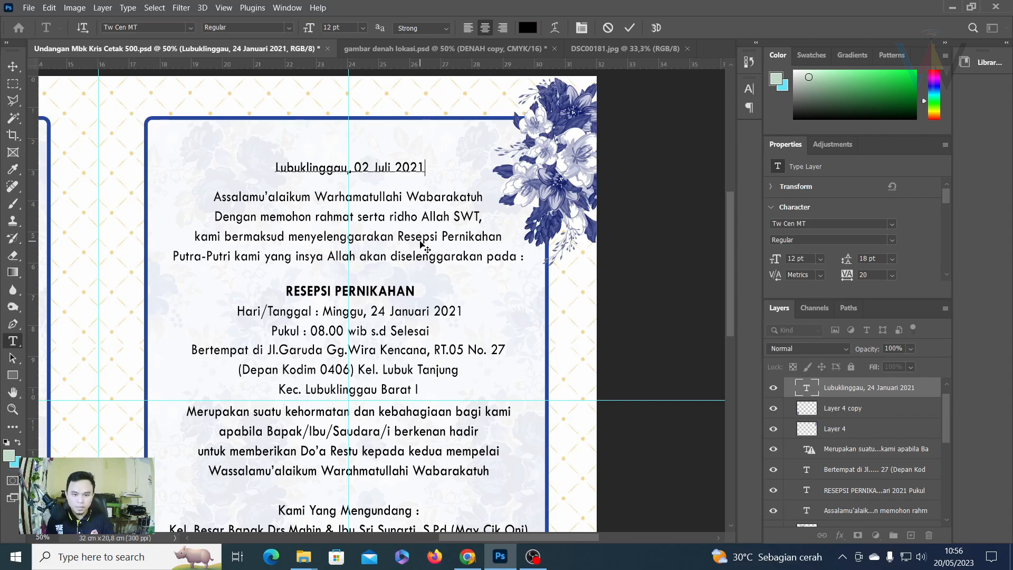
key(BackSpace)
text(3)
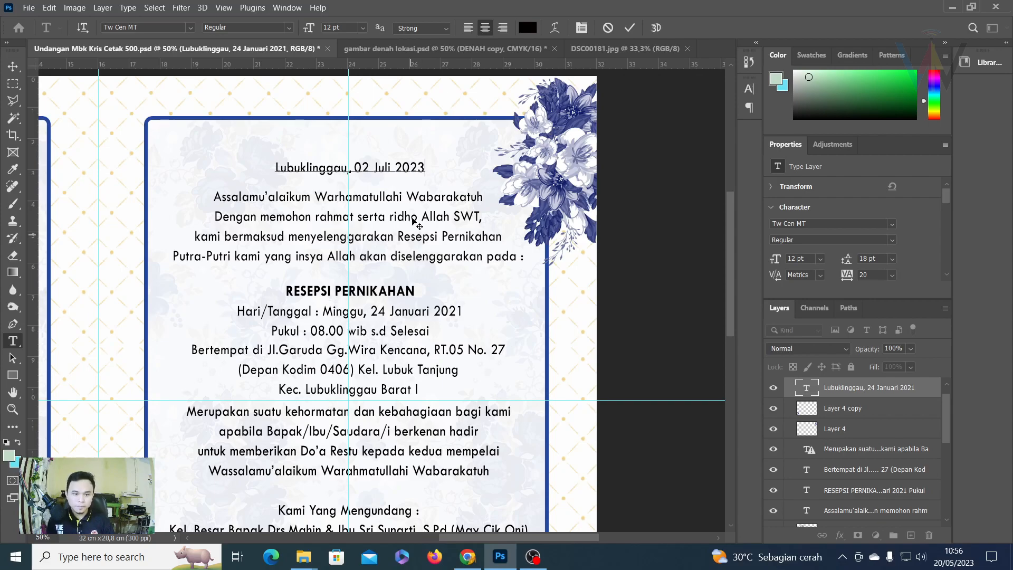
click(634, 25)
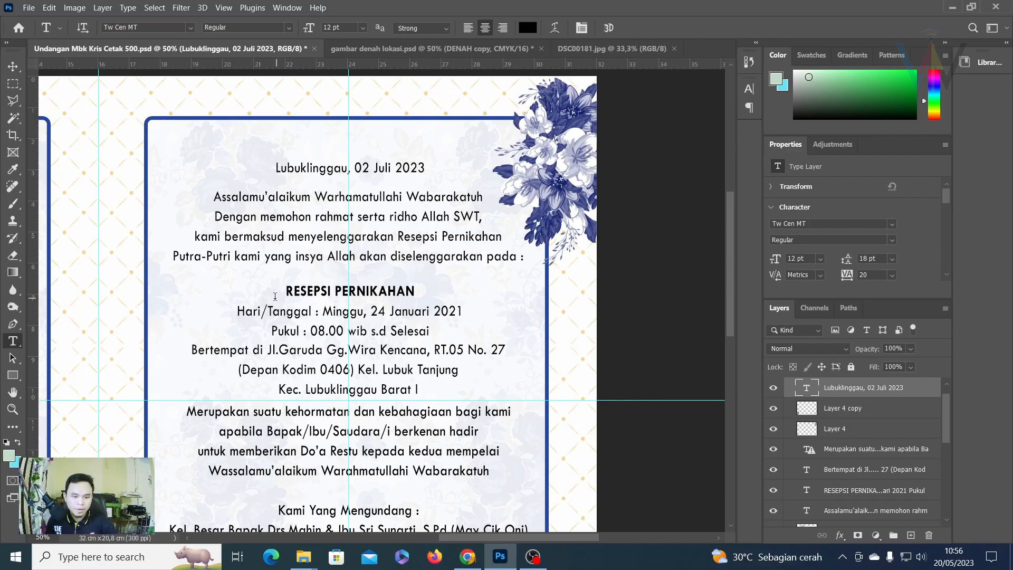
scroll(281, 363, down, 1)
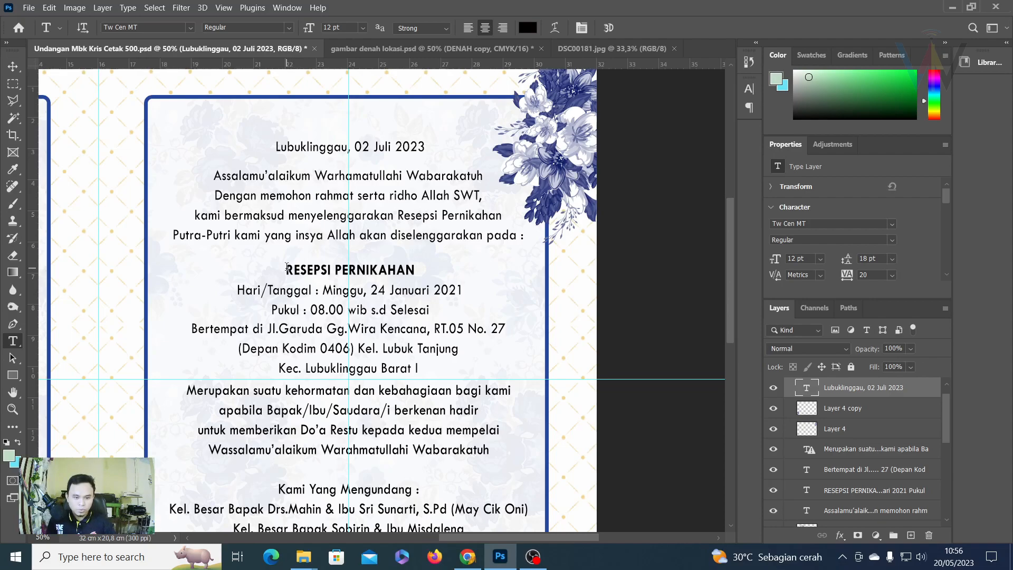
Shift the reception text block about 1.39 cm to the left.
drag(287, 268, 423, 330)
drag(406, 367, 435, 305)
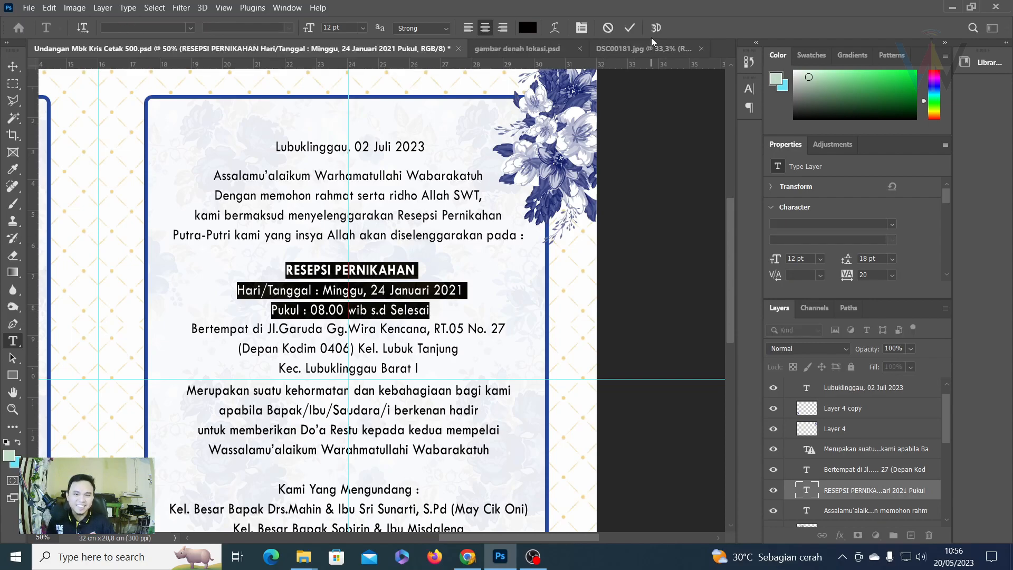
click(629, 27)
key(v)
drag(367, 272, 295, 270)
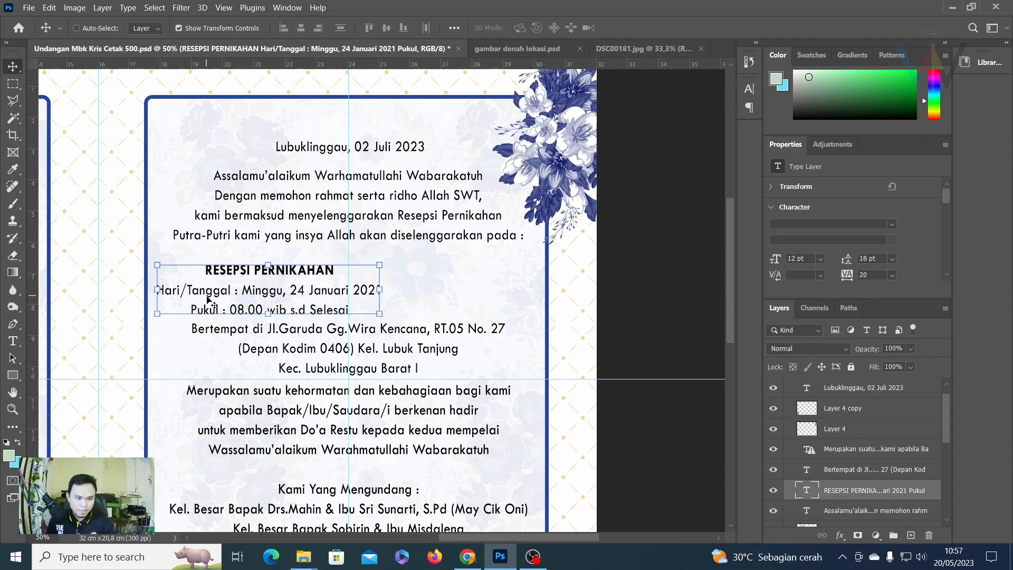
Retitle the RESEPSI PERNIKAHAN heading to Masak-Masak.
click(12, 341)
click(217, 269)
drag(205, 270, 360, 267)
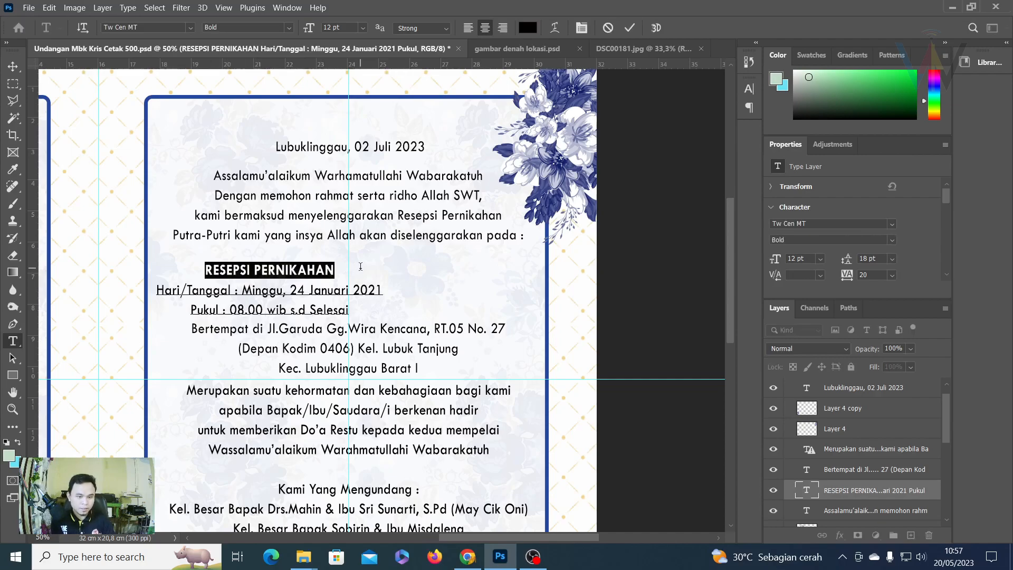
text(Masak)
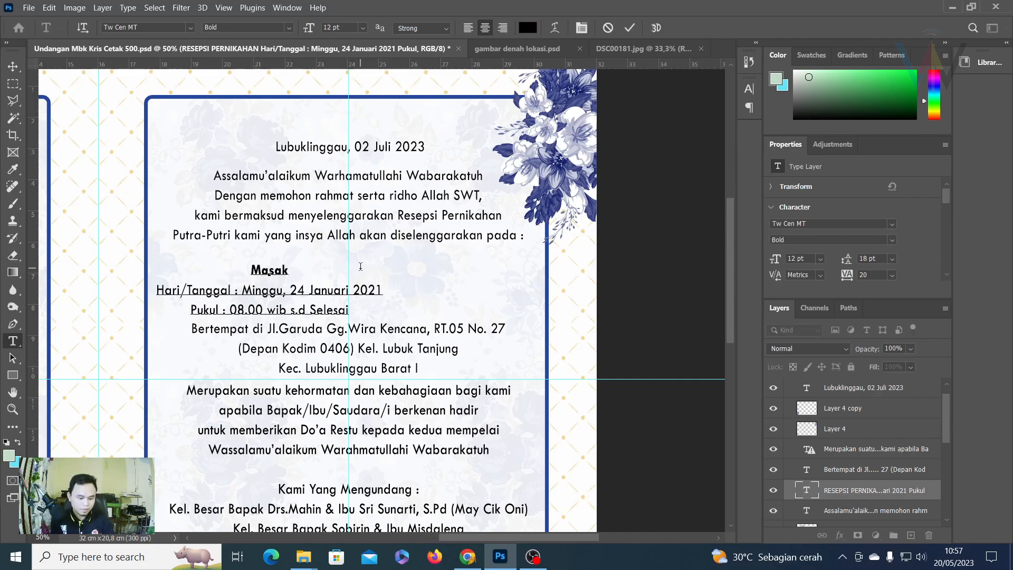
text(-Masak)
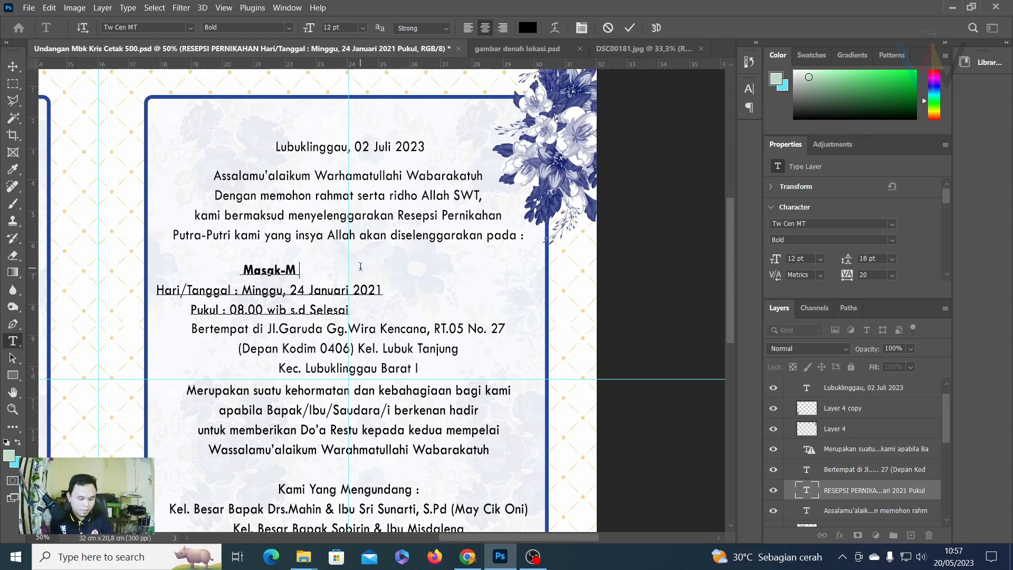
Change the event date to Sabtu, 01 Juli 2023 and commit the text.
drag(286, 290, 241, 290)
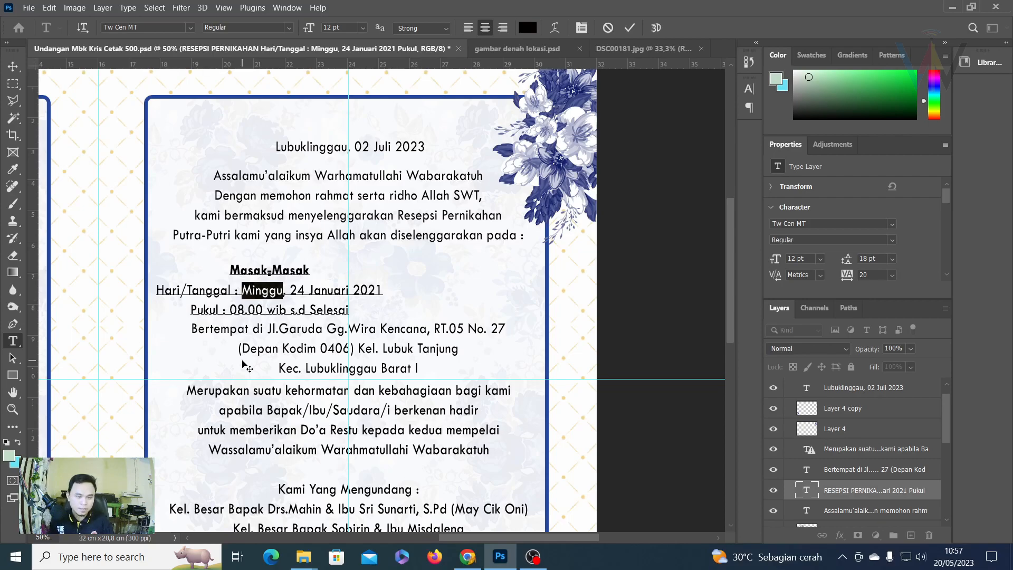
text(Sabtu)
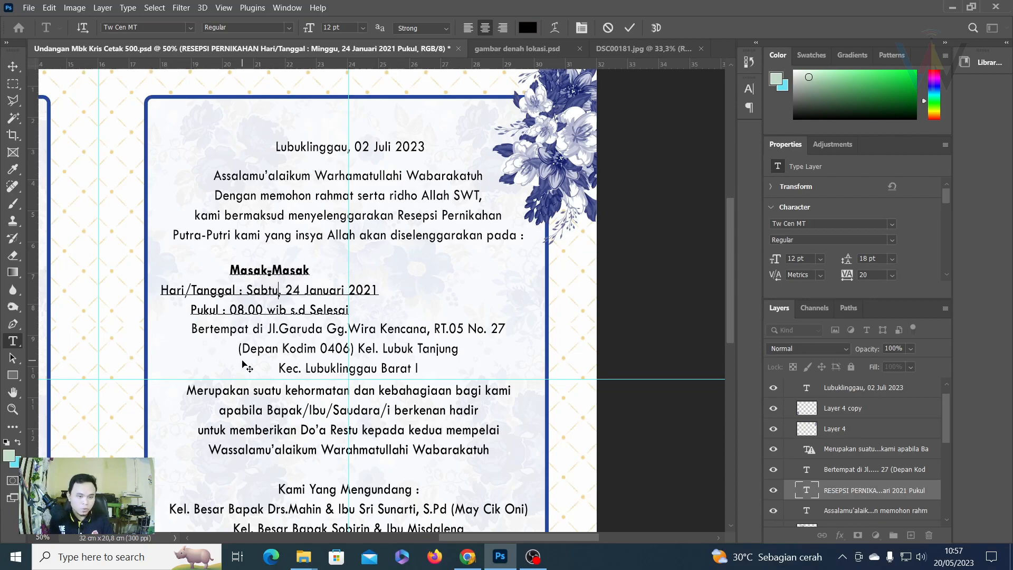
key(BackSpace)
key(BackSpace)
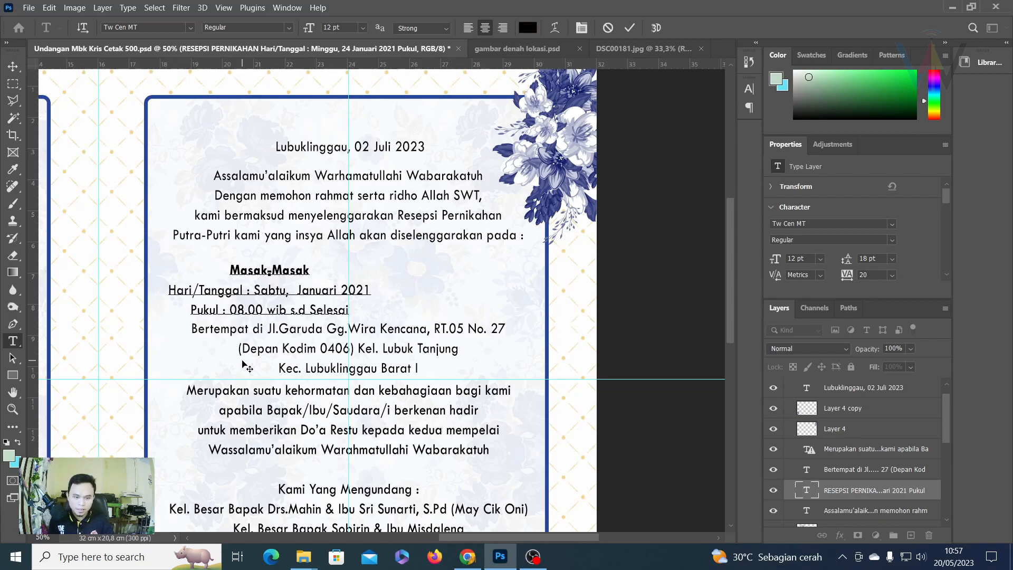
text(01)
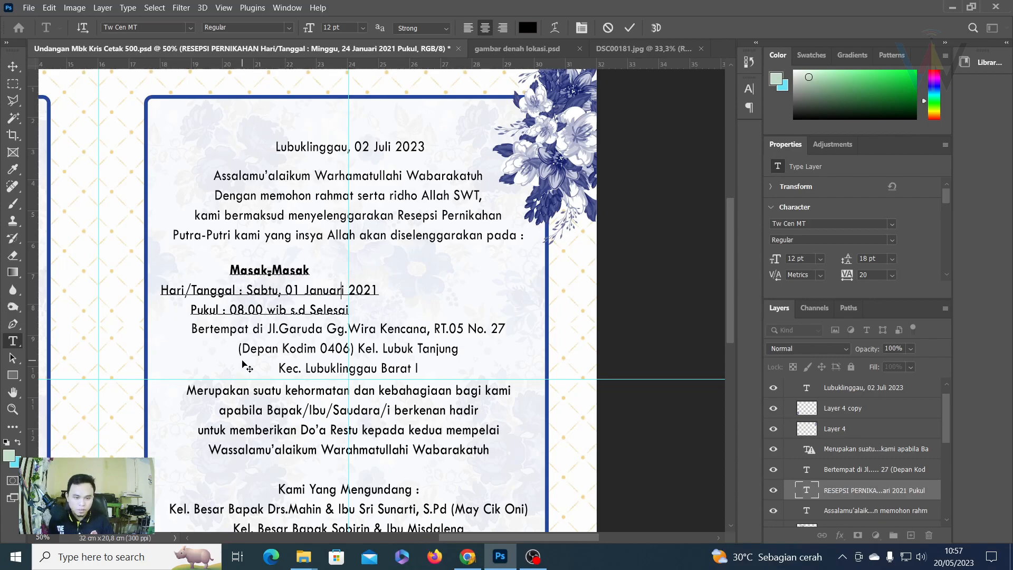
drag(308, 294, 421, 298)
key(BackSpace)
text(uli 2023)
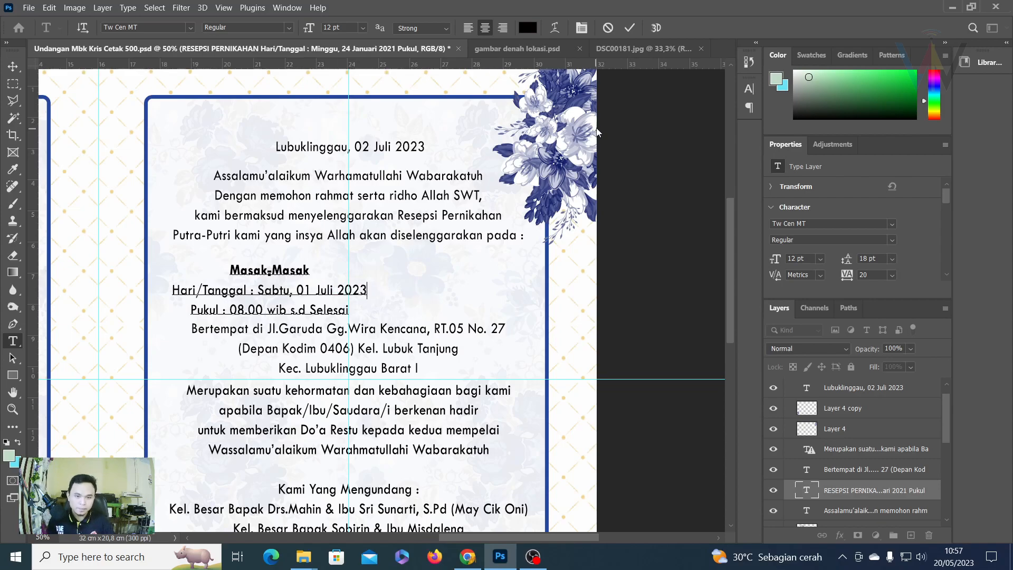
click(630, 28)
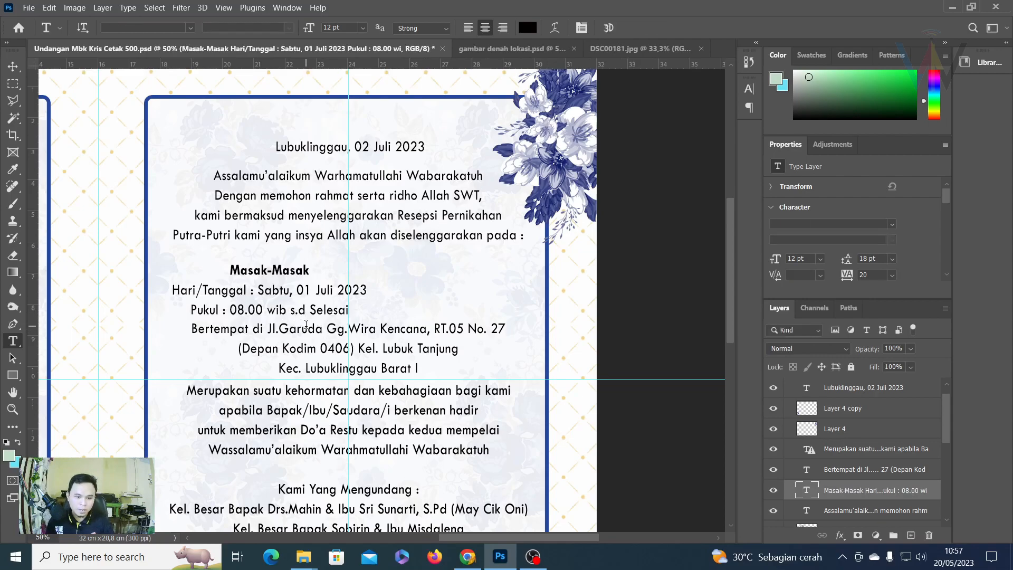
click(13, 66)
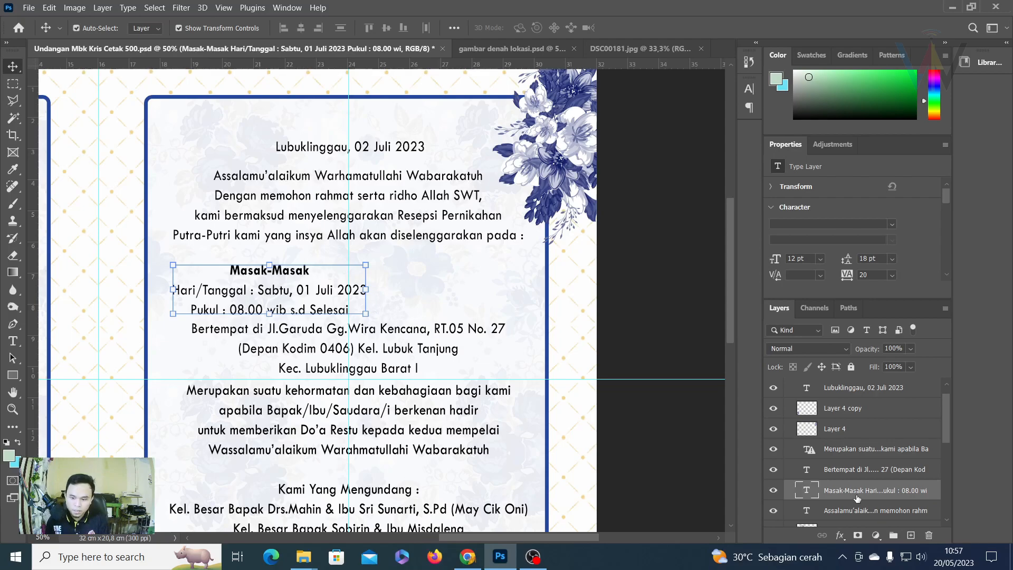
Duplicate the Masak-Masak block to the right and retitle the copy Akad Nikah / Resepsi.
drag(278, 287, 467, 286)
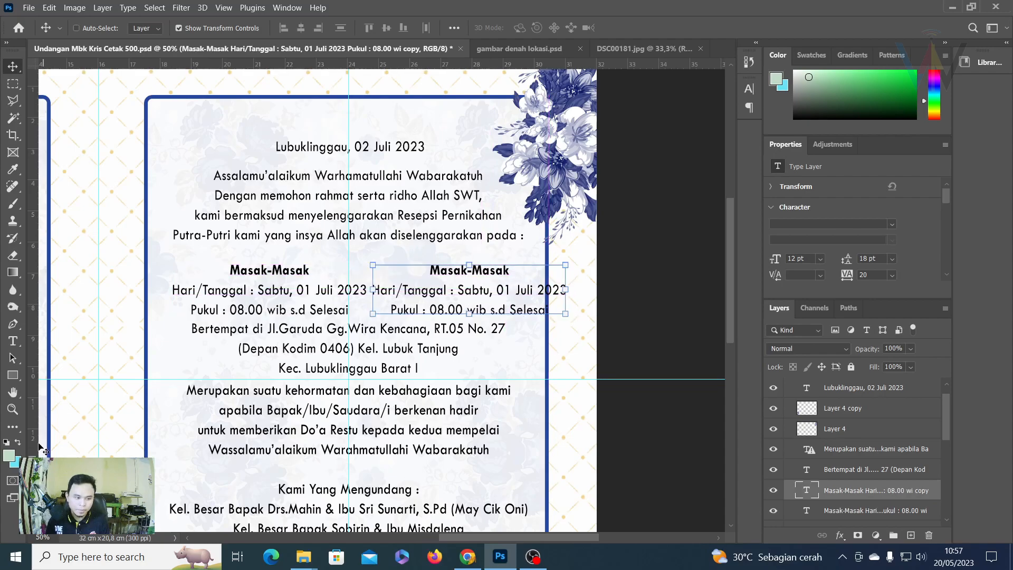
click(13, 340)
click(435, 269)
drag(435, 269, 514, 272)
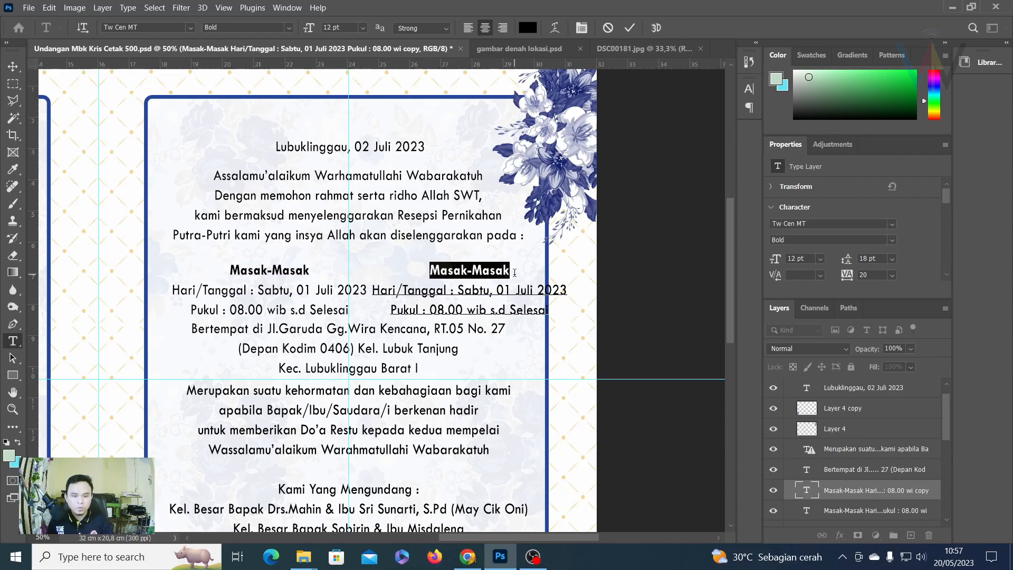
text(Akad N)
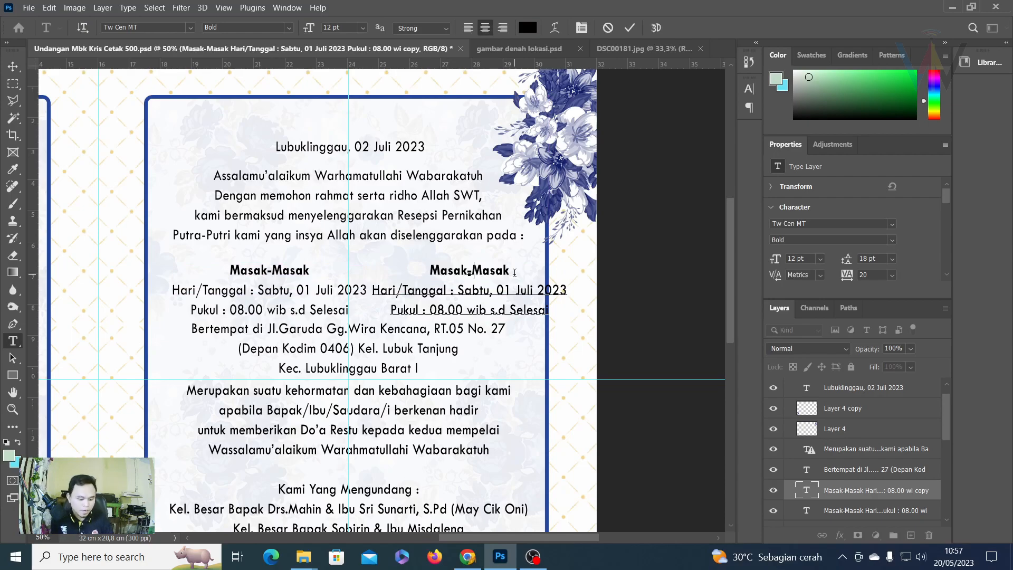
text(ikah /)
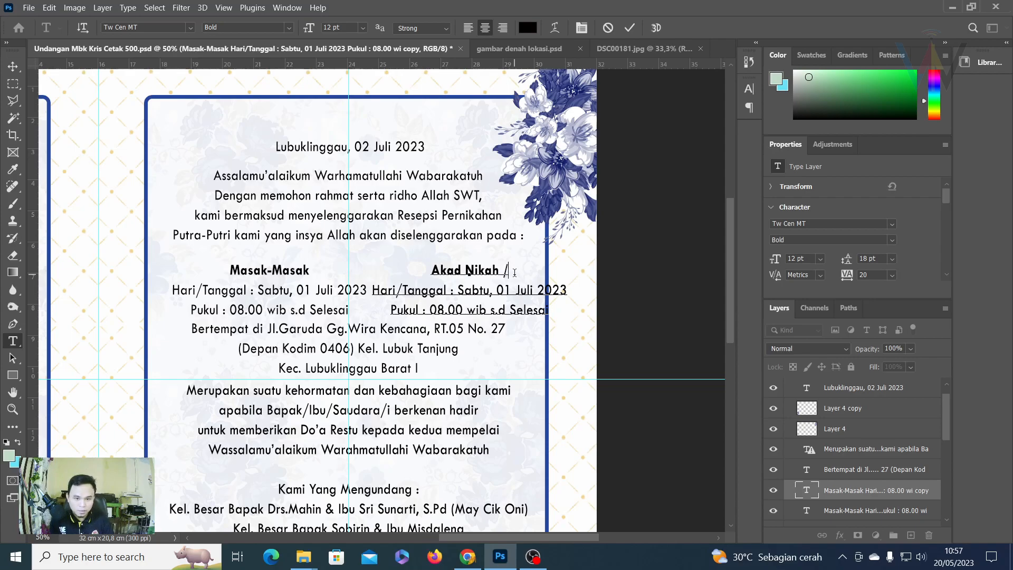
text( Re)
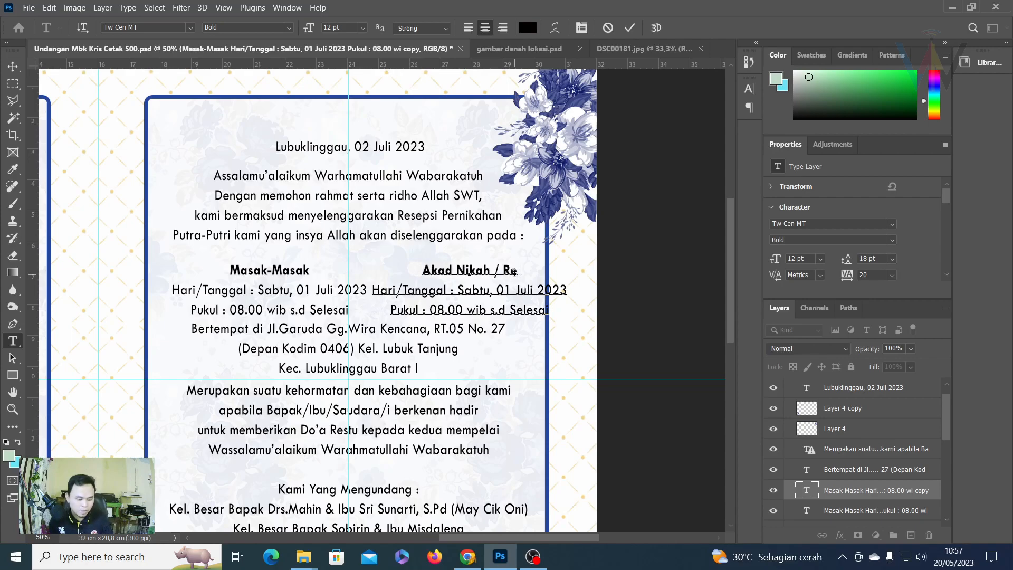
text(sepsi)
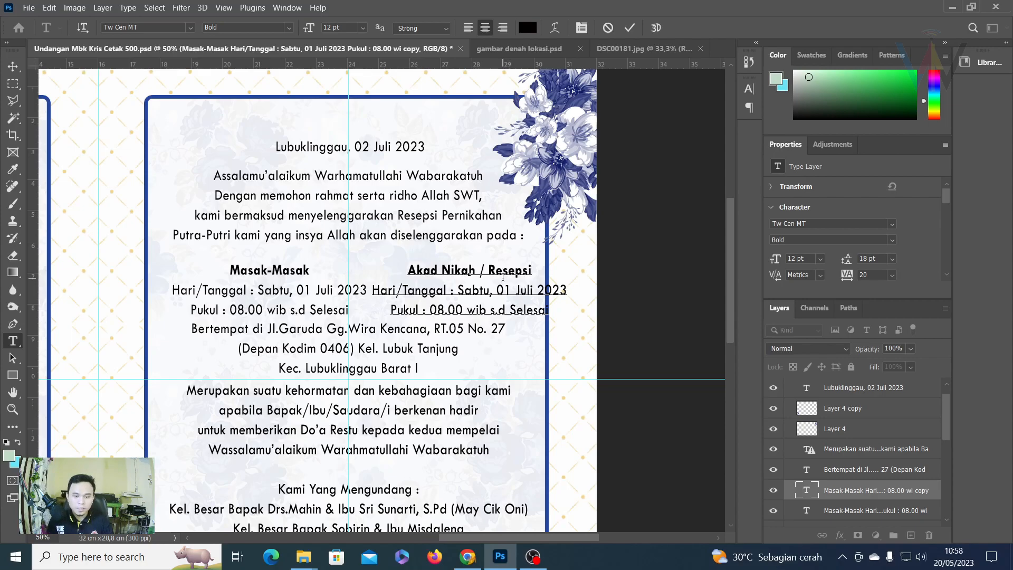
Change the copy's date to Minggu, 02 Juli 2023, then select both event layers.
drag(490, 292, 457, 292)
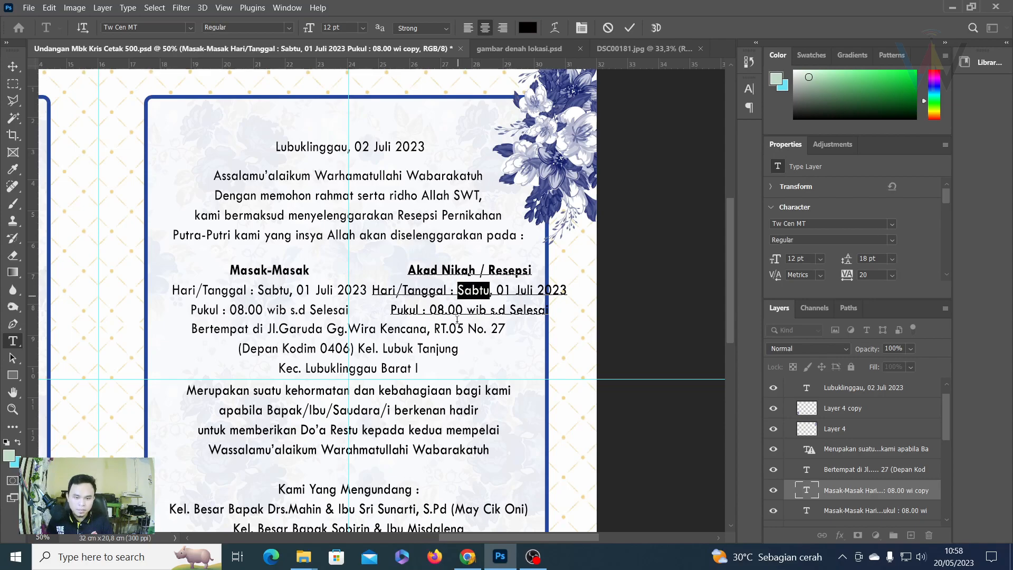
text(Minggu)
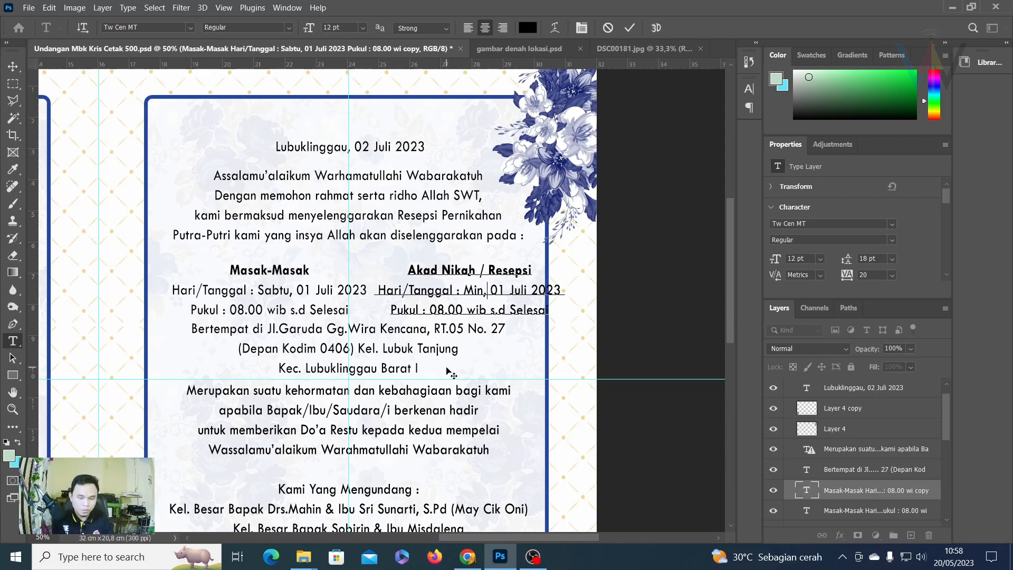
key(BackSpace)
text(2)
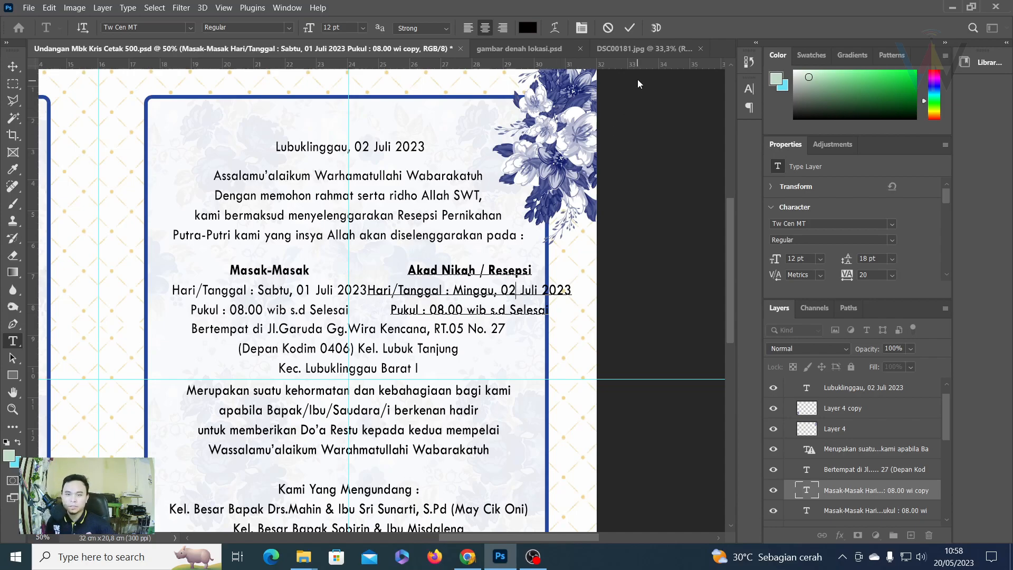
click(630, 28)
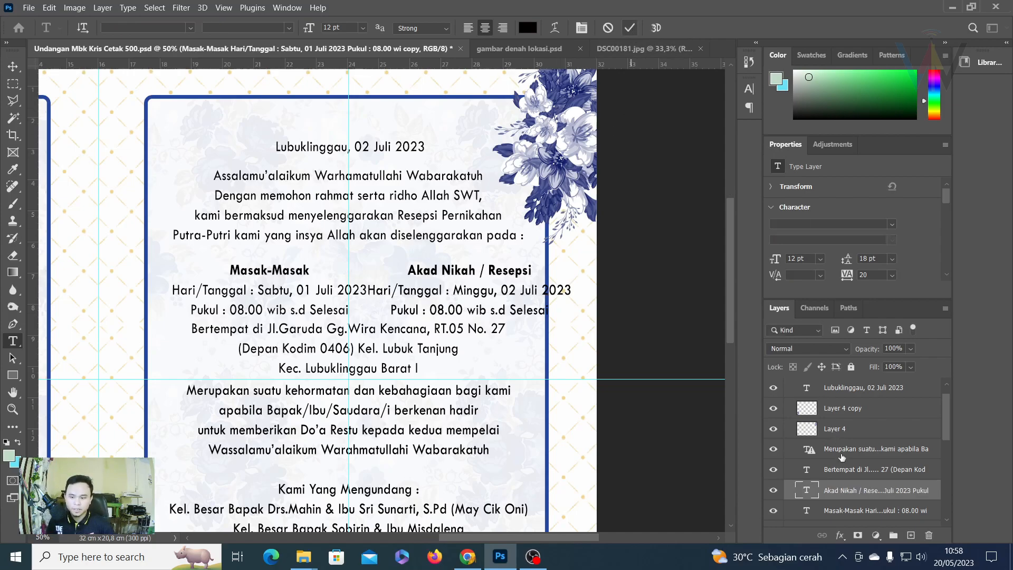
shift+click(855, 510)
Reposition both event columns slightly left under the intro text.
key(v)
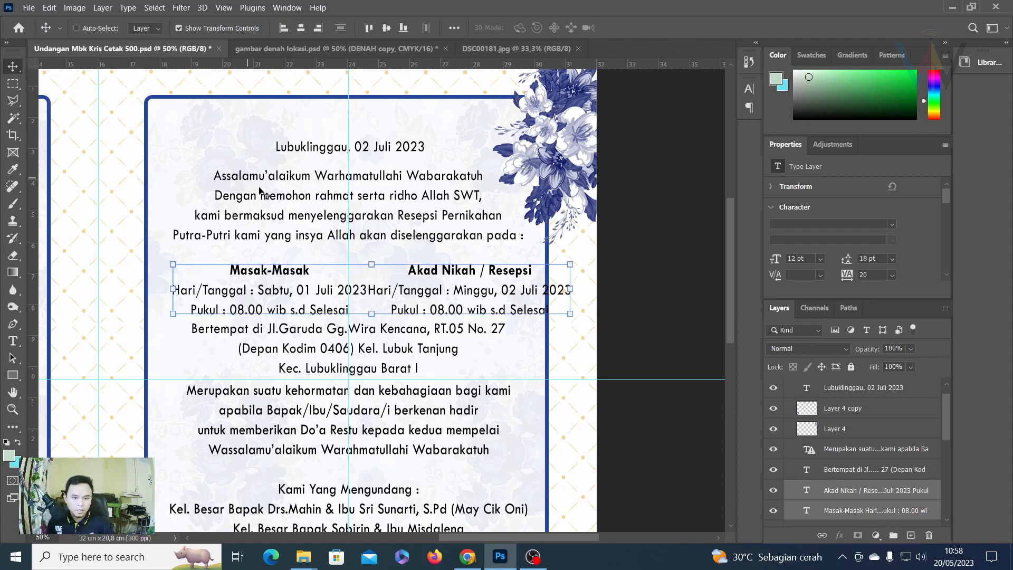
drag(395, 282, 371, 282)
key(Right)
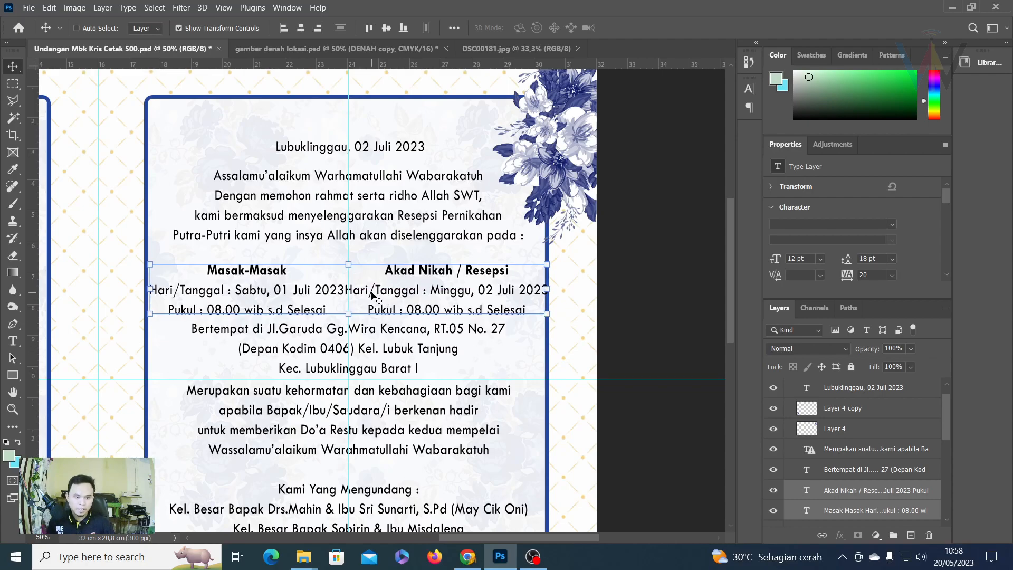
scroll(370, 295, down, 1)
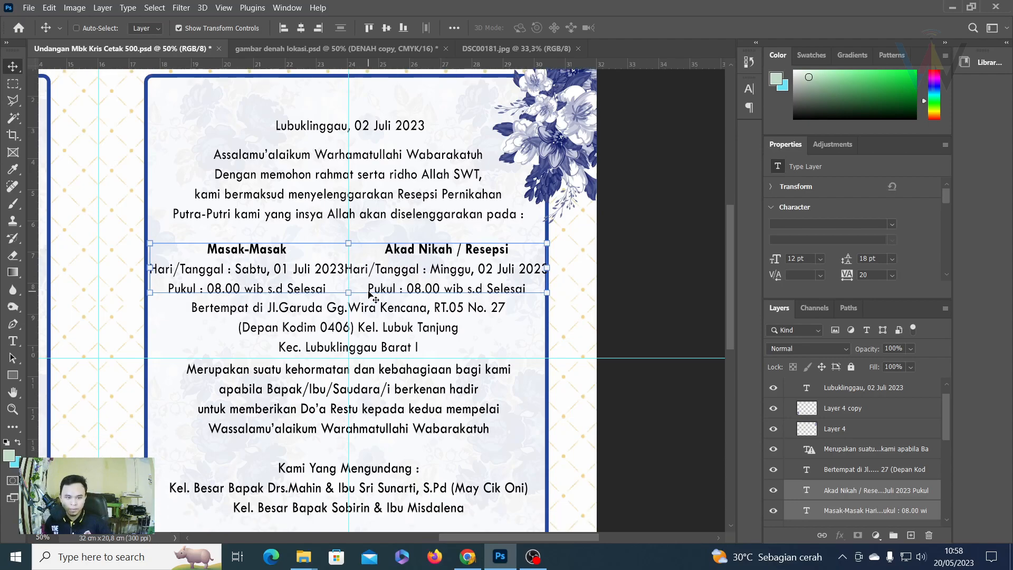
Set the Masak-Masak date and time lines to 11 pt.
click(13, 340)
click(347, 274)
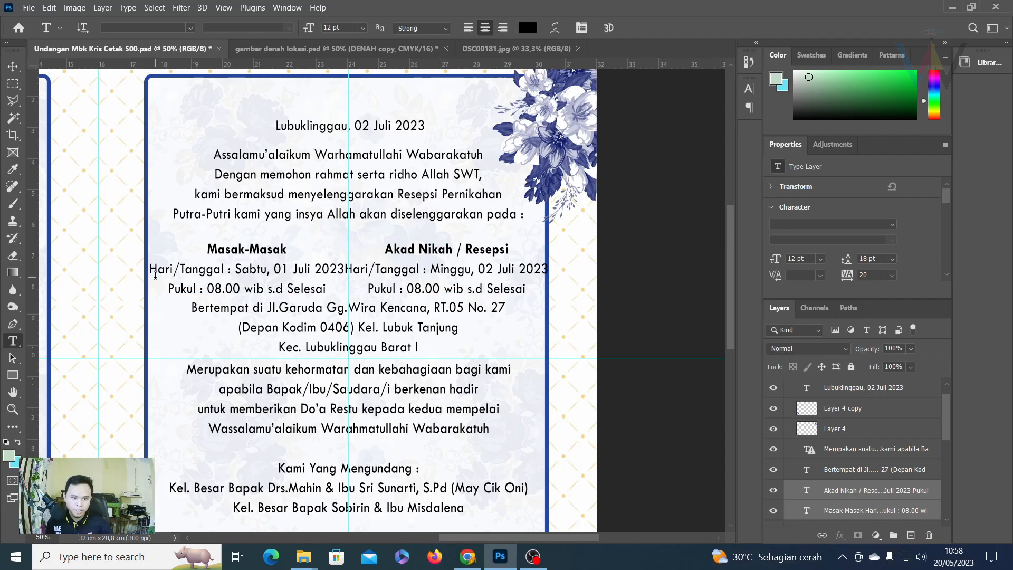
click(155, 274)
drag(155, 275, 341, 297)
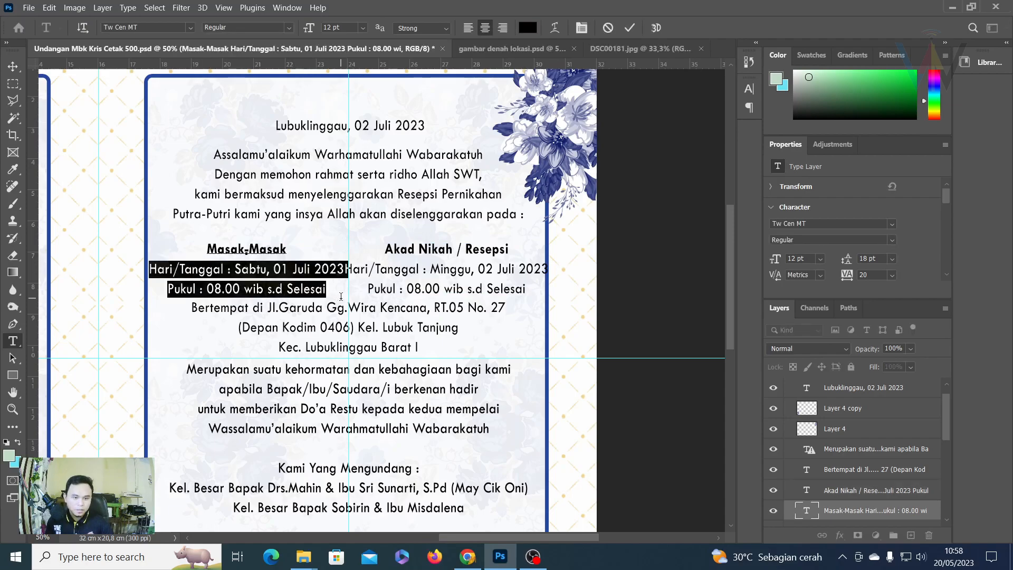
click(357, 30)
click(346, 88)
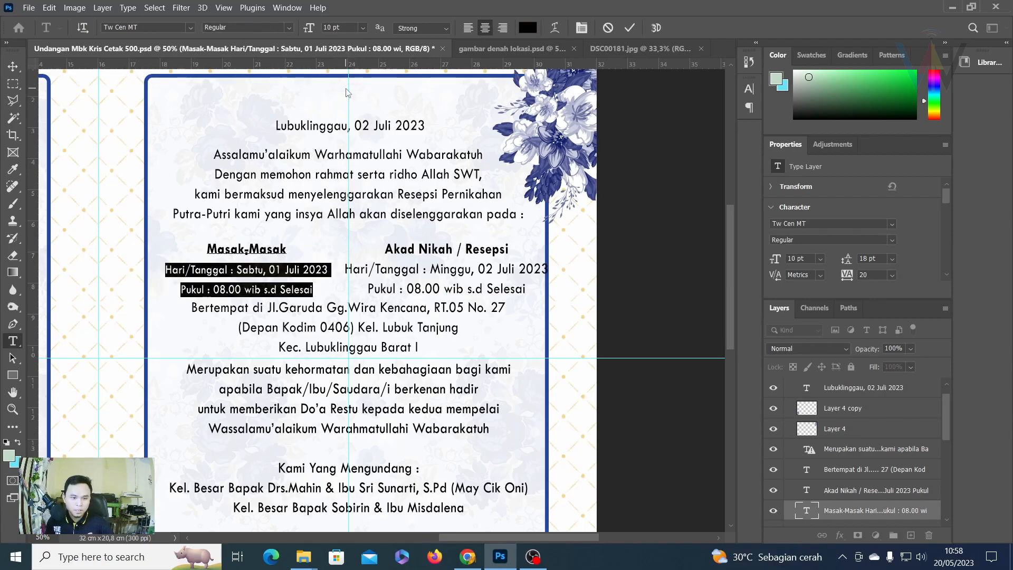
click(362, 28)
click(346, 103)
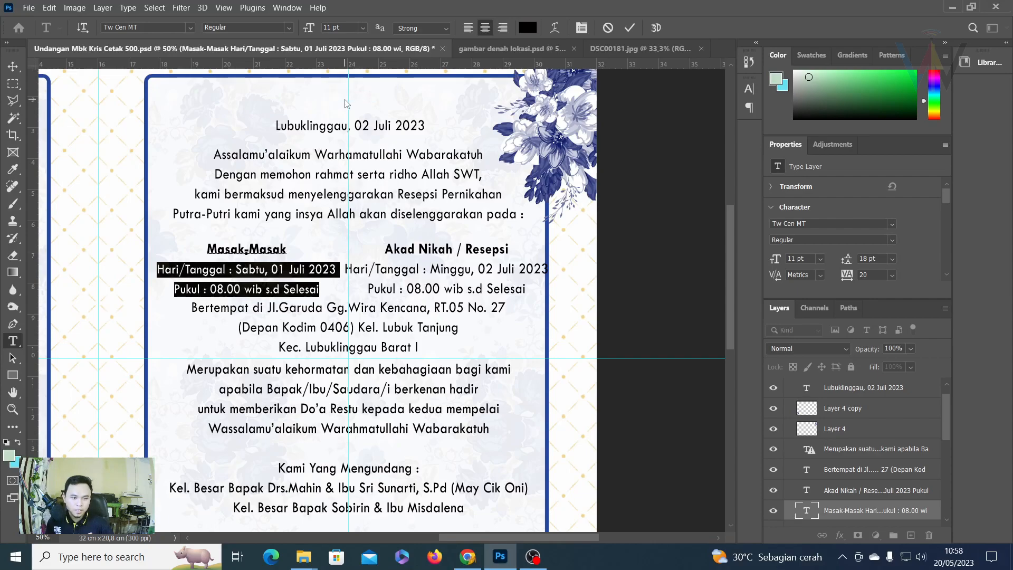
click(629, 28)
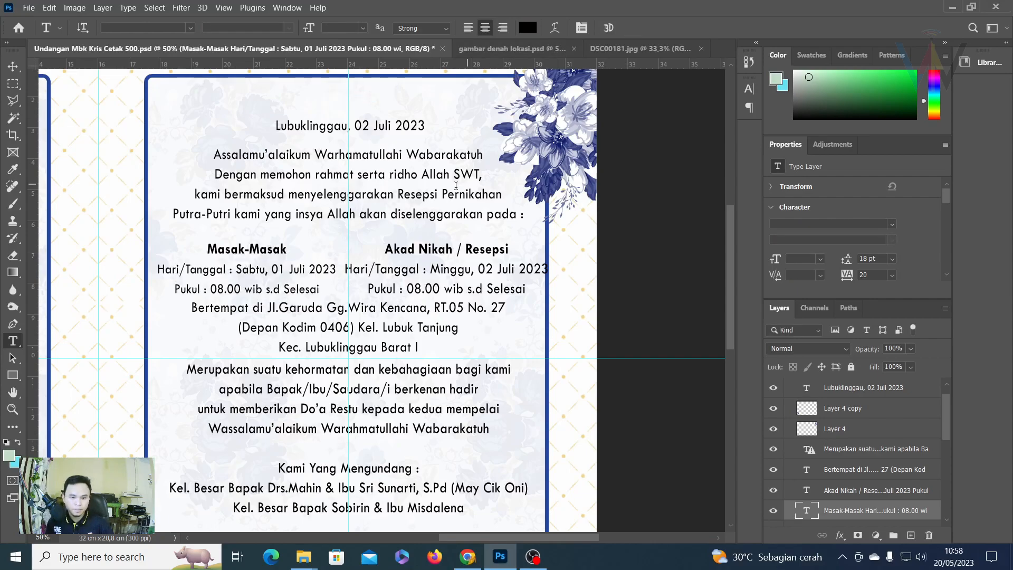
Resize the Akad Nikah / Resepsi date and time lines to 11 pt too.
click(373, 267)
drag(344, 269, 527, 290)
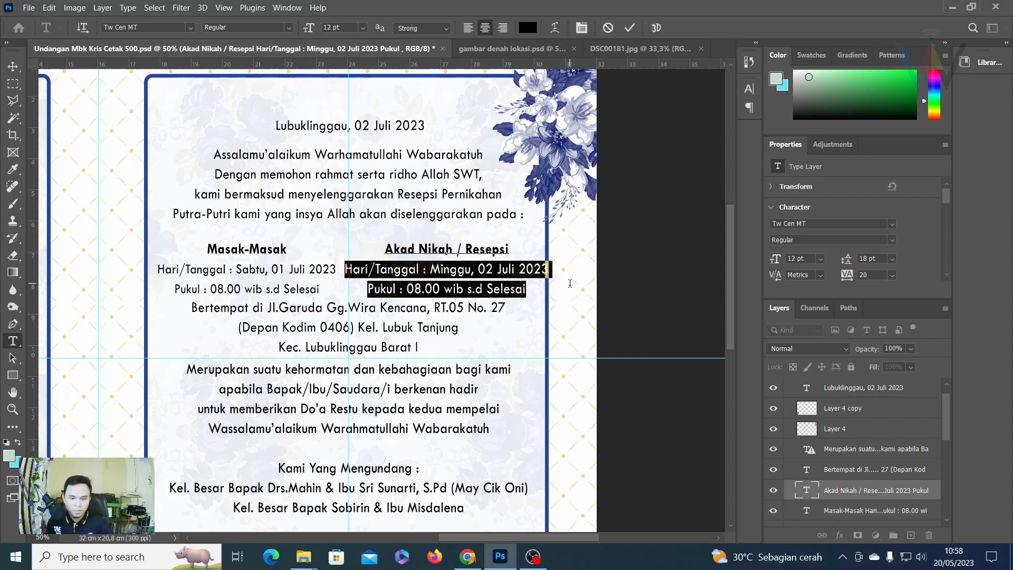
click(361, 28)
click(347, 104)
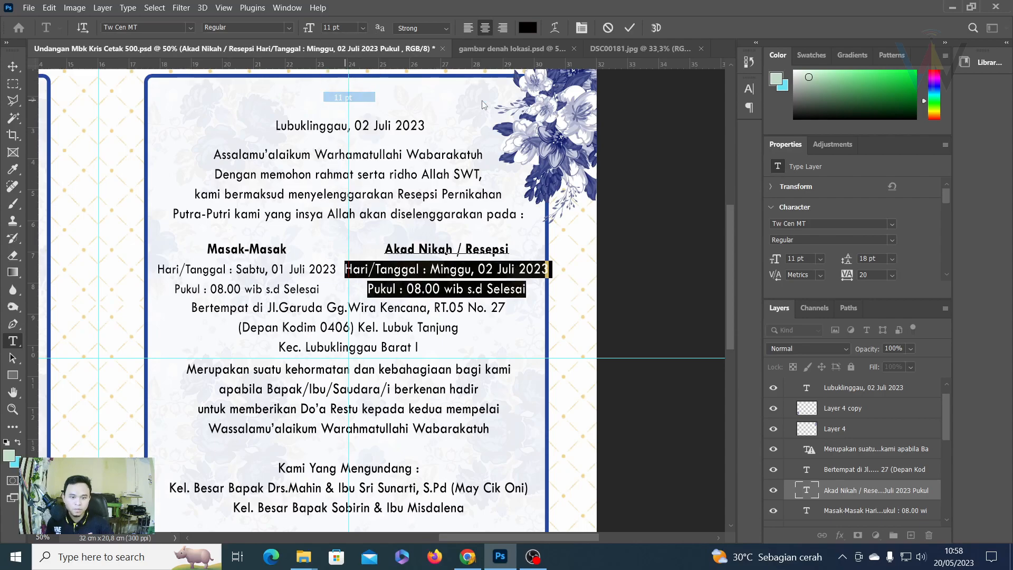
click(628, 29)
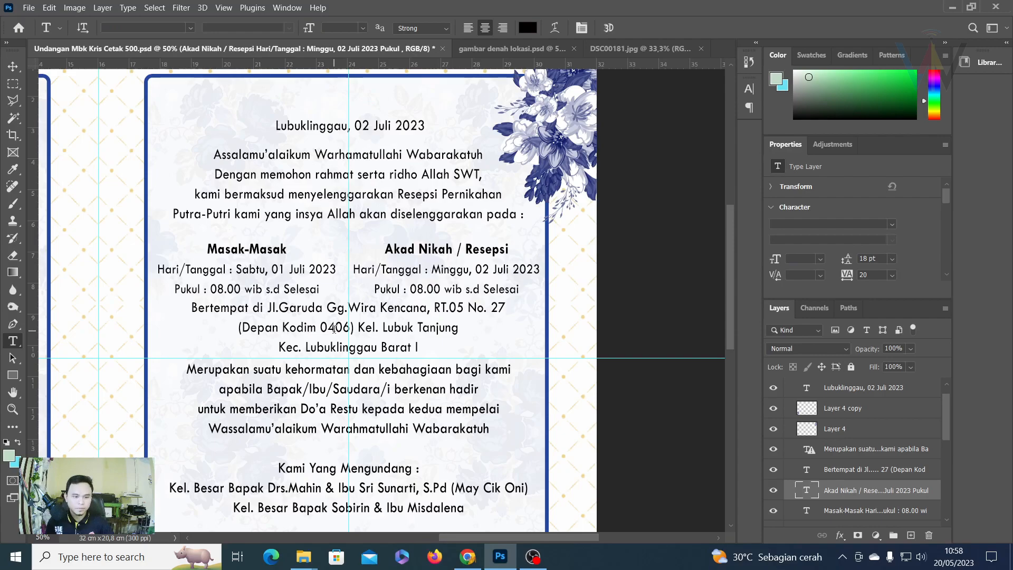
click(208, 276)
drag(157, 270, 358, 303)
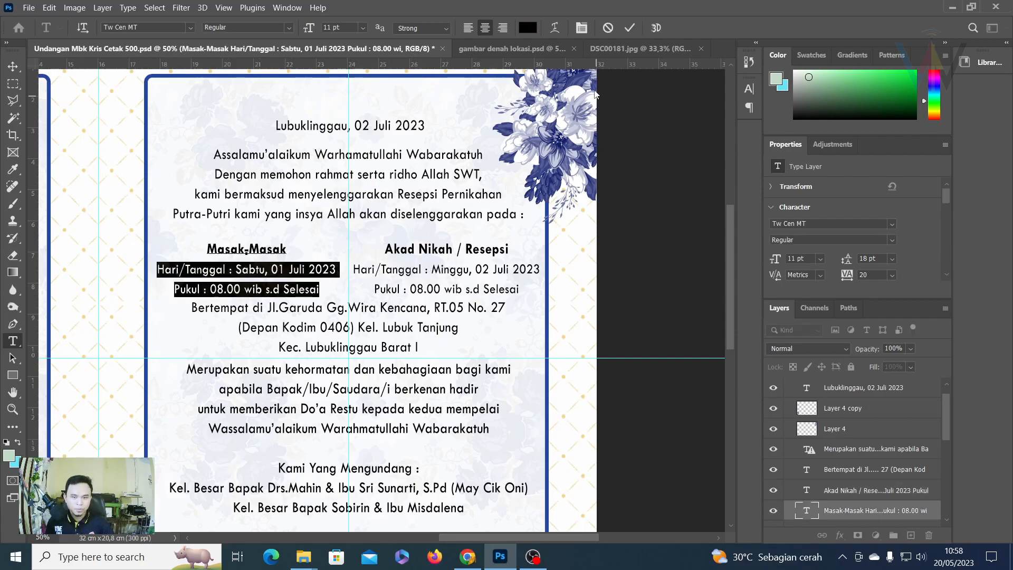
click(629, 28)
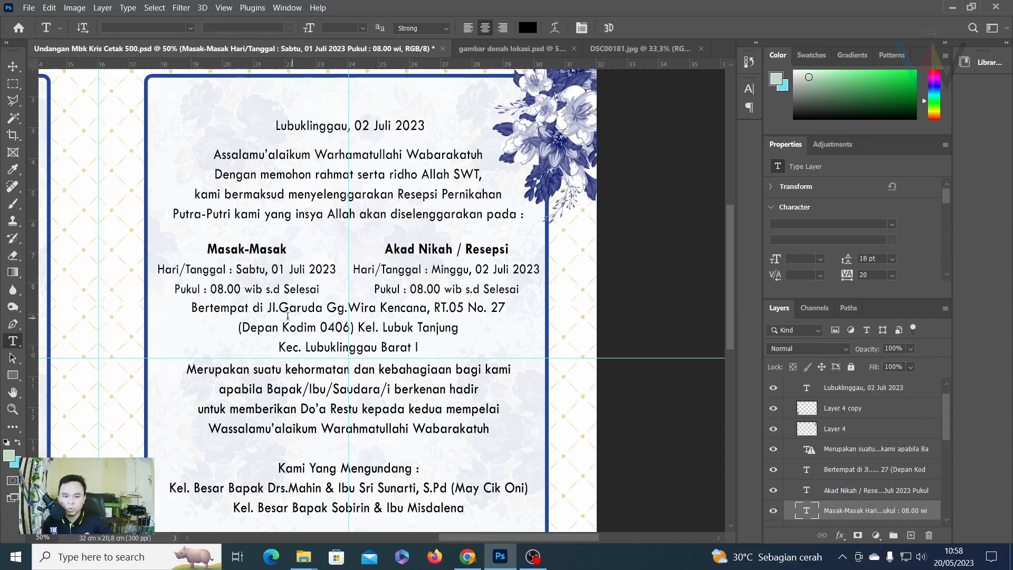
drag(267, 308, 469, 372)
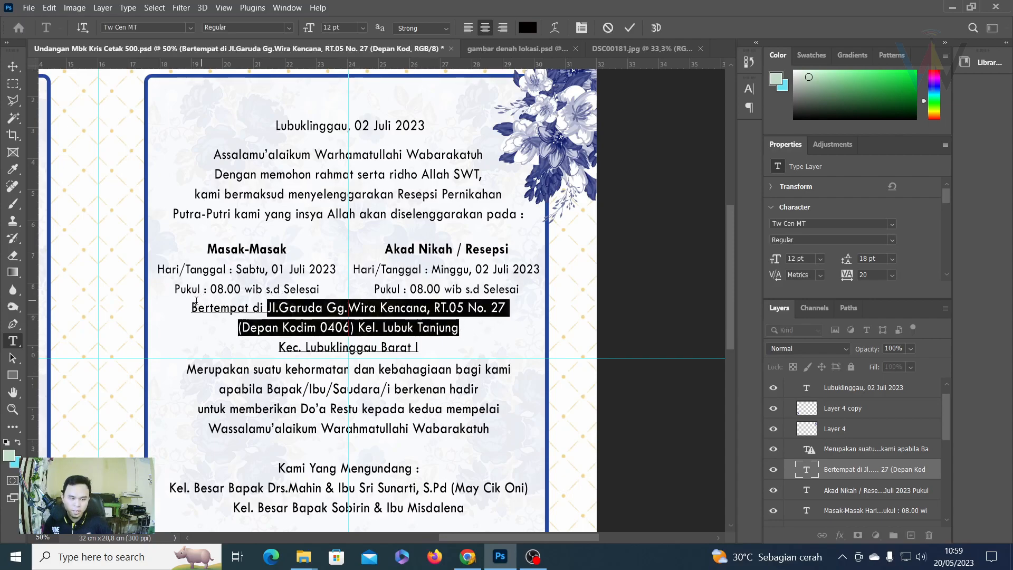
click(279, 308)
drag(270, 307, 474, 357)
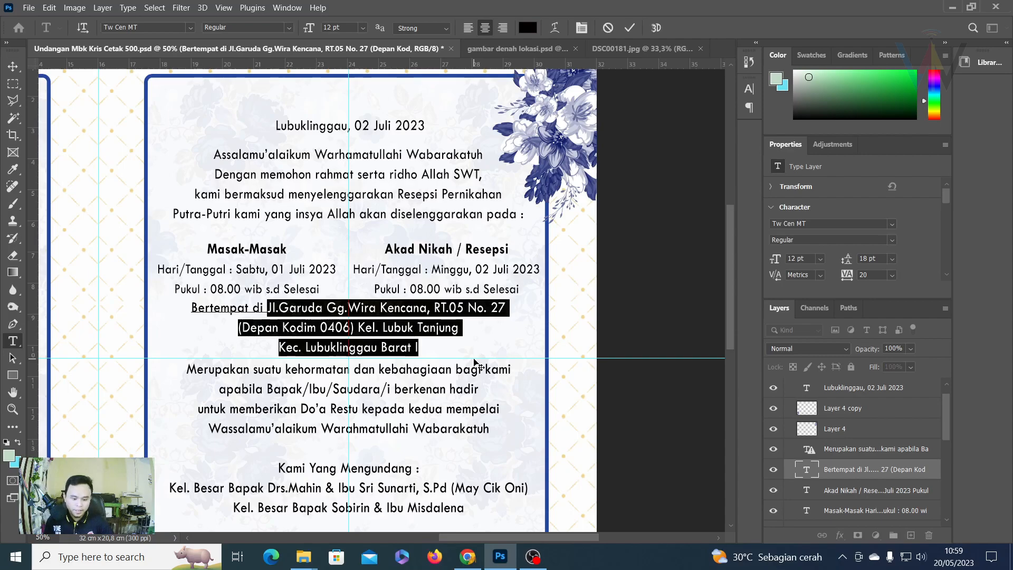
key(BackSpace)
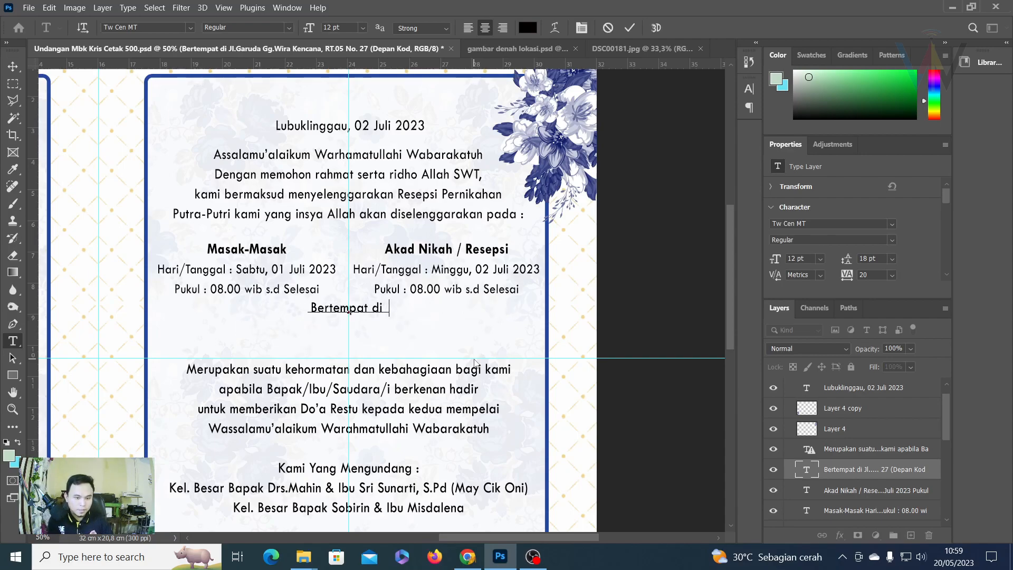
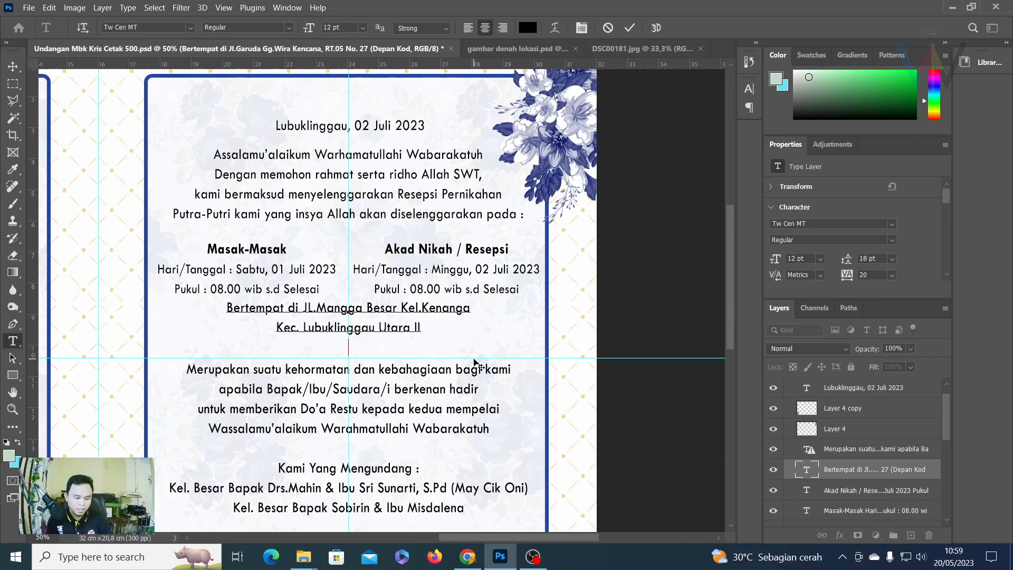
click(631, 28)
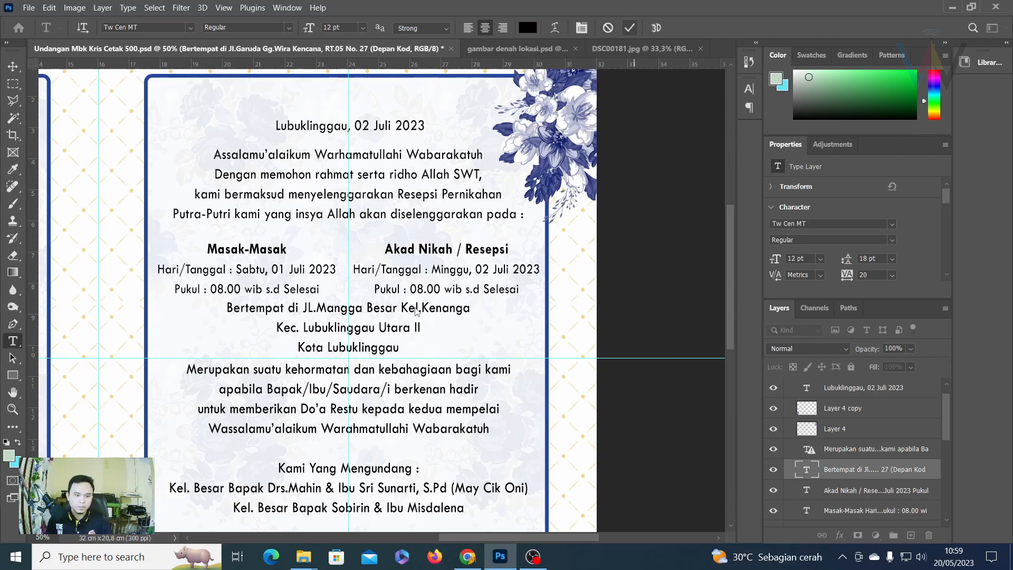
Make the Akad Nikah / Resepsi date and time lines bold.
scroll(376, 309, down, 1)
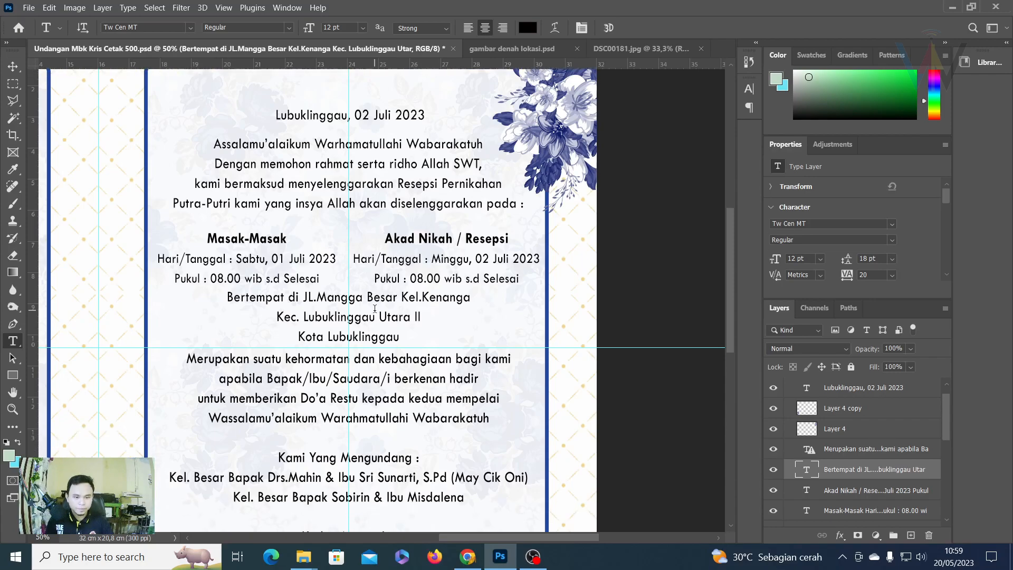
scroll(375, 309, down, 2)
scroll(373, 311, down, 2)
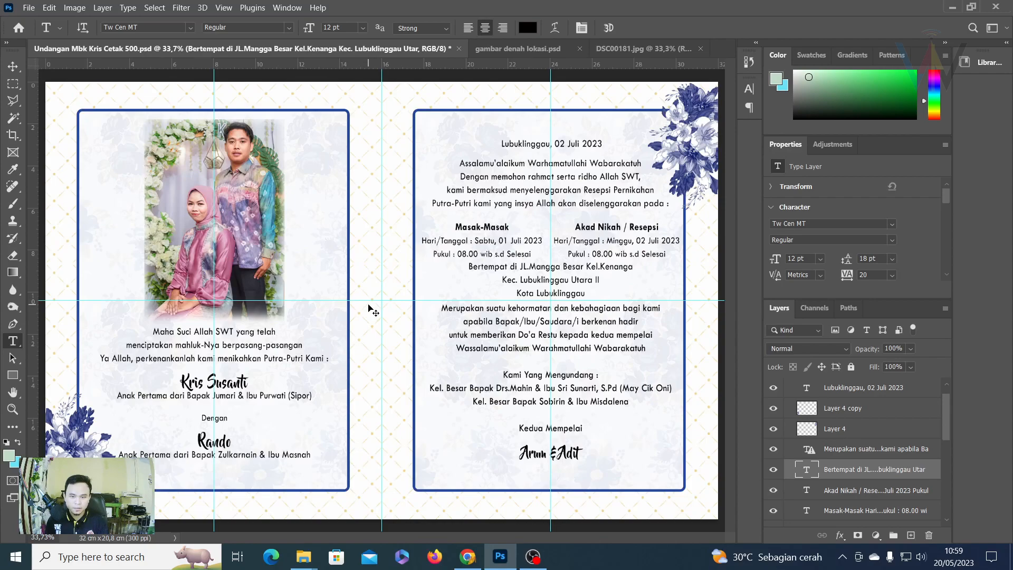
scroll(373, 311, down, 2)
scroll(373, 312, up, 4)
key(ctrl+plus)
drag(608, 204, 288, 308)
drag(401, 286, 626, 318)
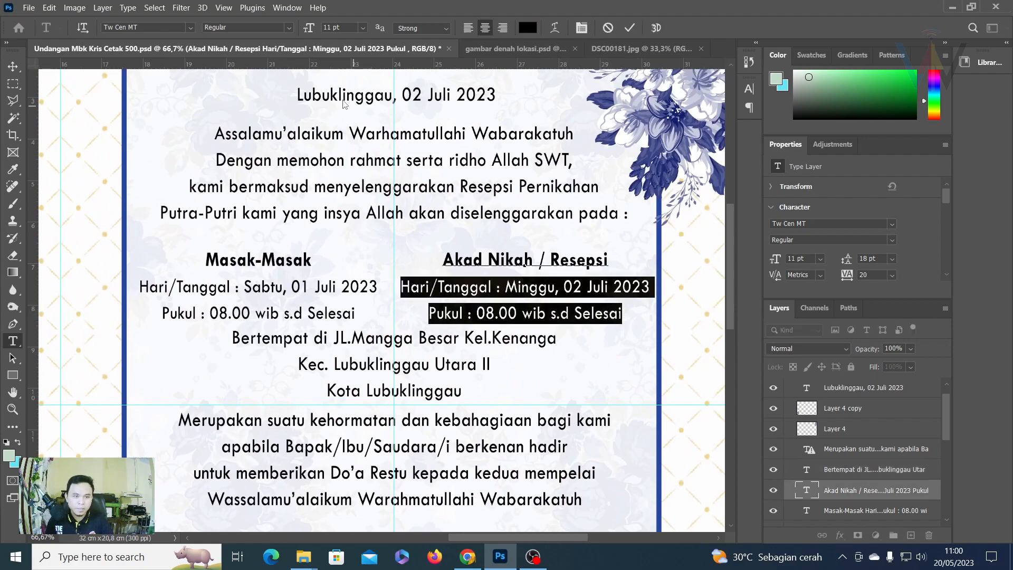
click(288, 28)
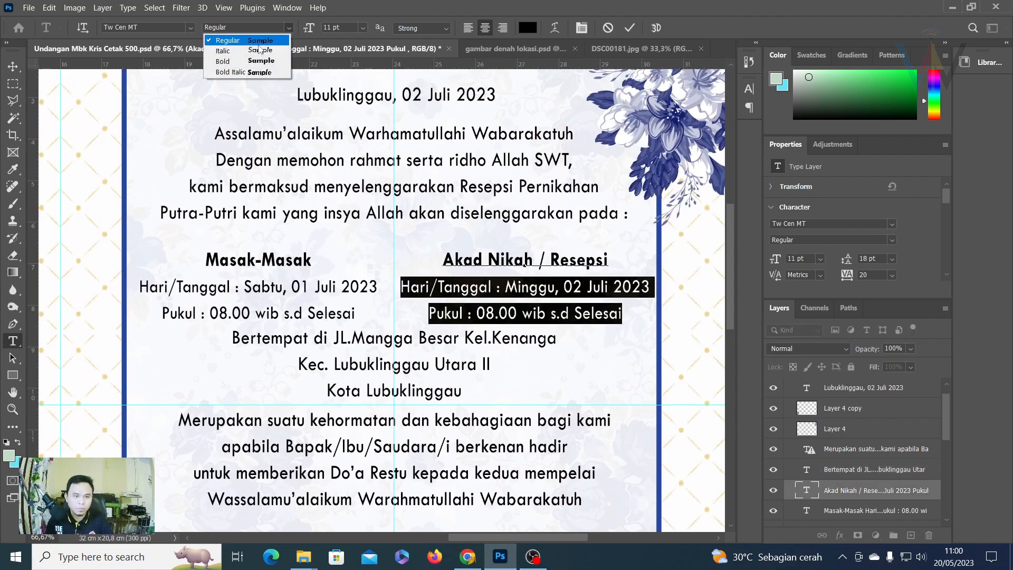
click(226, 60)
click(629, 27)
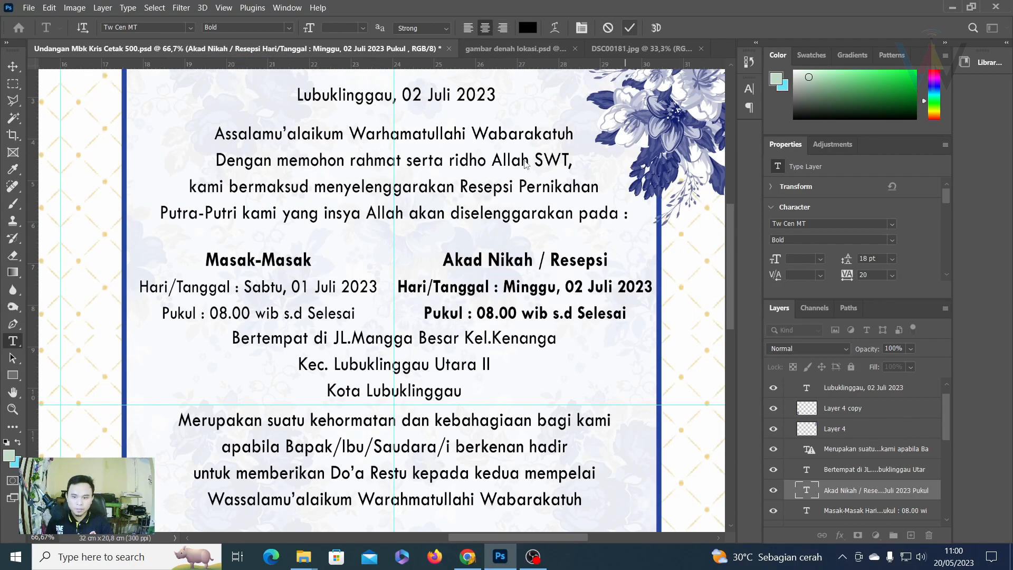
Make the Masak-Masak date and time lines bold.
click(179, 286)
drag(139, 287, 383, 309)
click(362, 27)
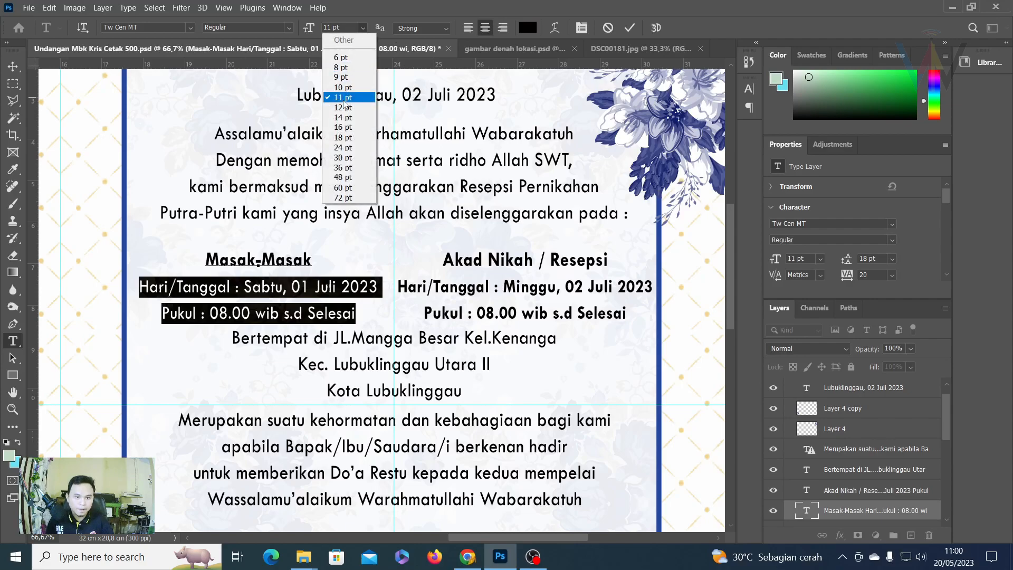
click(289, 27)
click(239, 61)
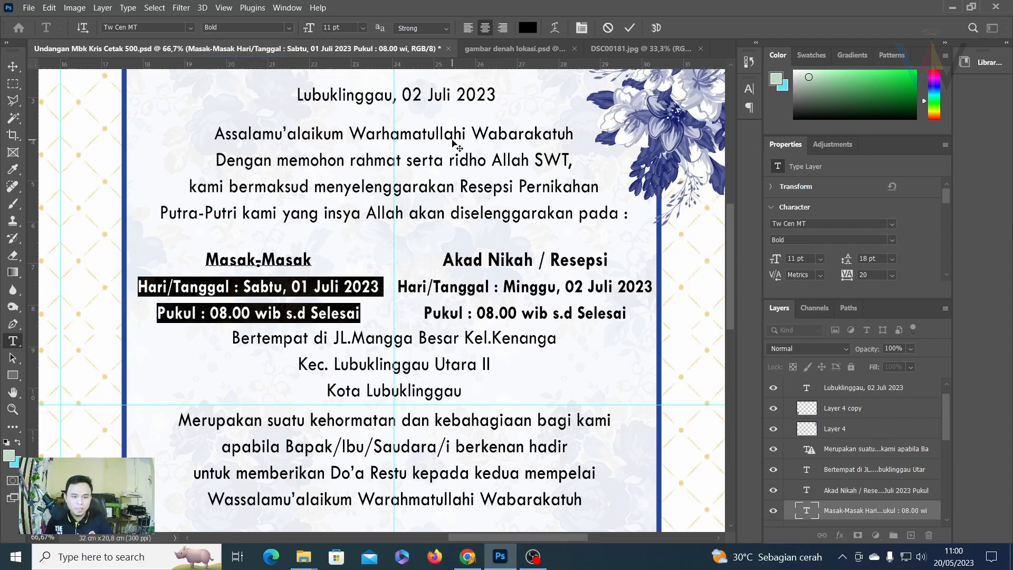
click(629, 27)
Set all three venue lines to bold 11 pt.
click(281, 334)
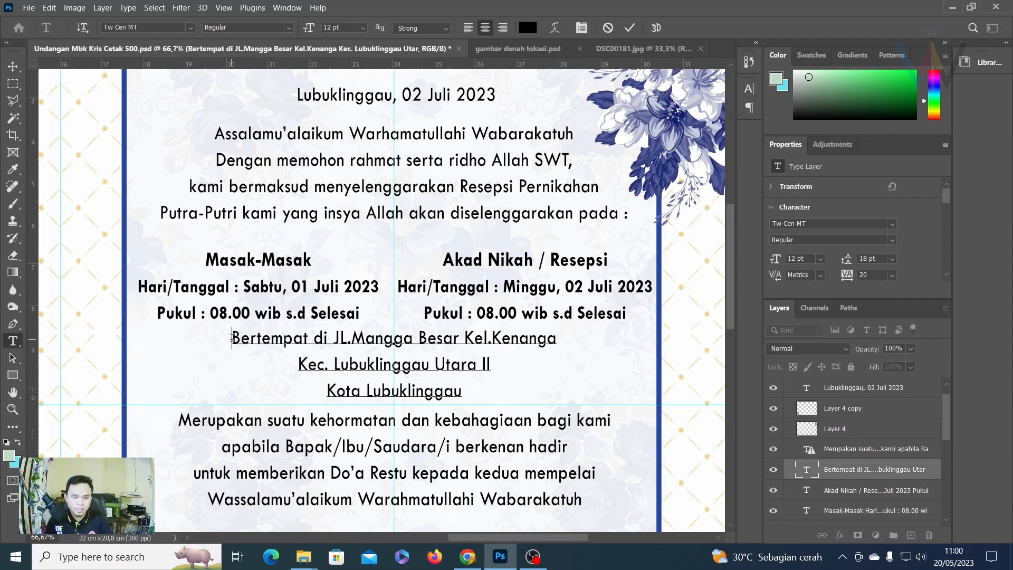
key(ctrl+a)
click(333, 28)
text(11)
key(Return)
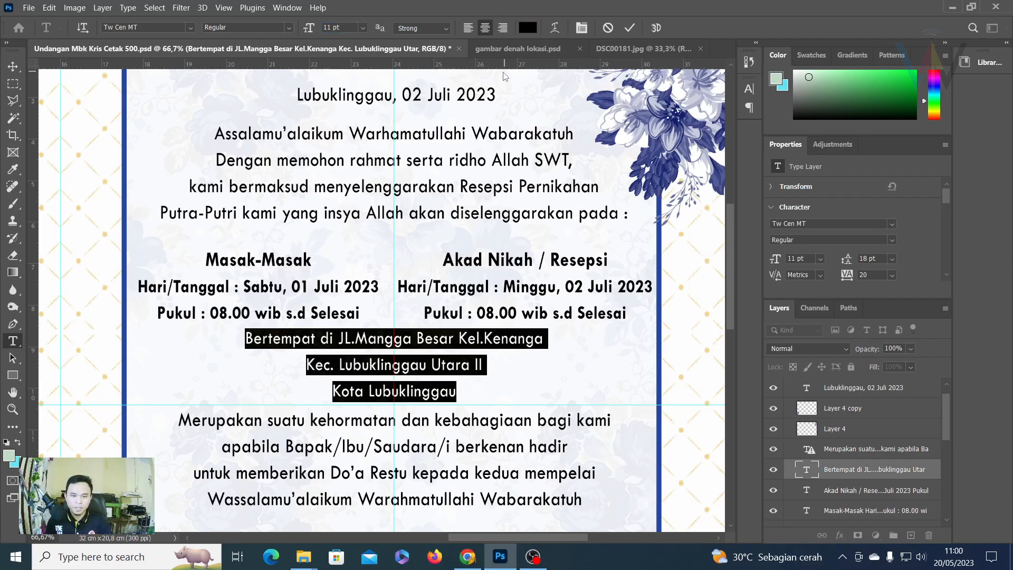
click(289, 27)
click(246, 63)
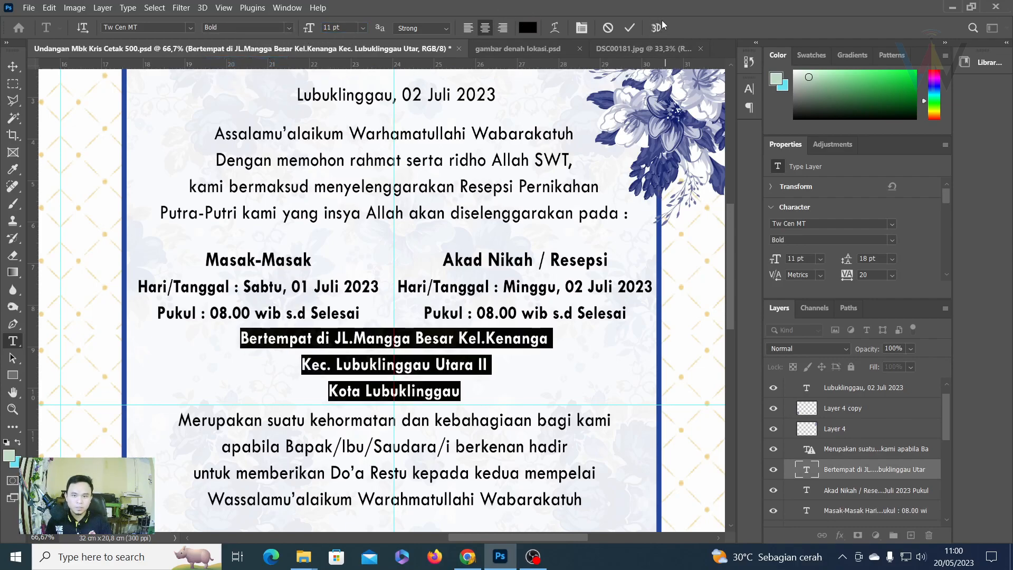
click(629, 27)
scroll(545, 308, down, 4)
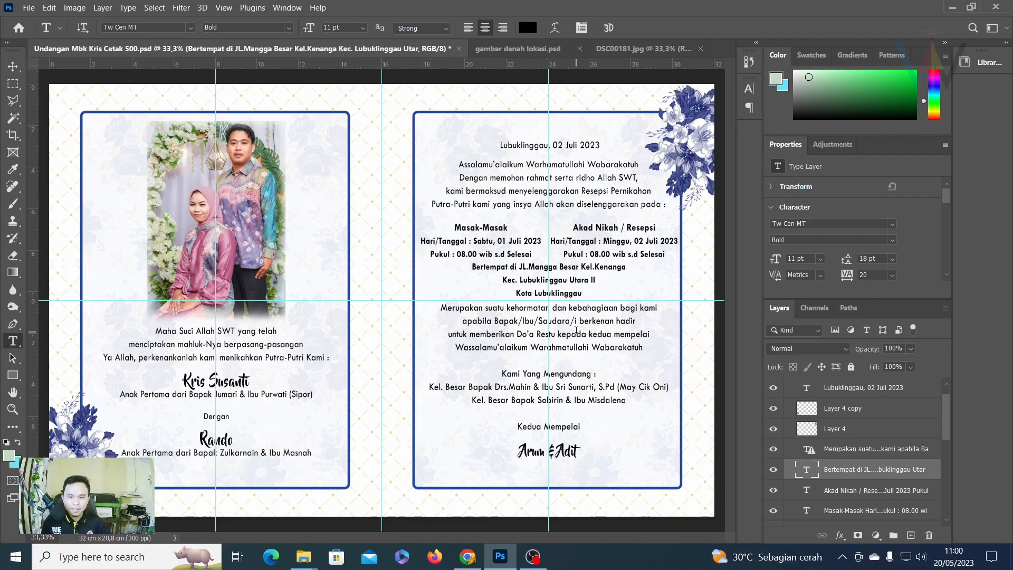
Bold the 'Lubuklinggau, 02 Juli 2023' date line and commit it.
drag(499, 145, 606, 146)
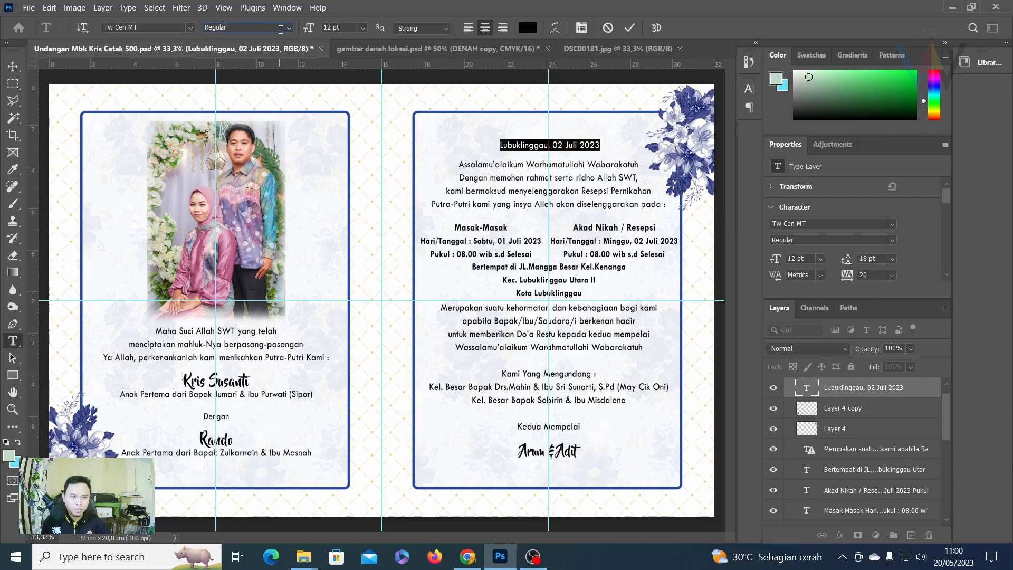
click(288, 28)
click(219, 63)
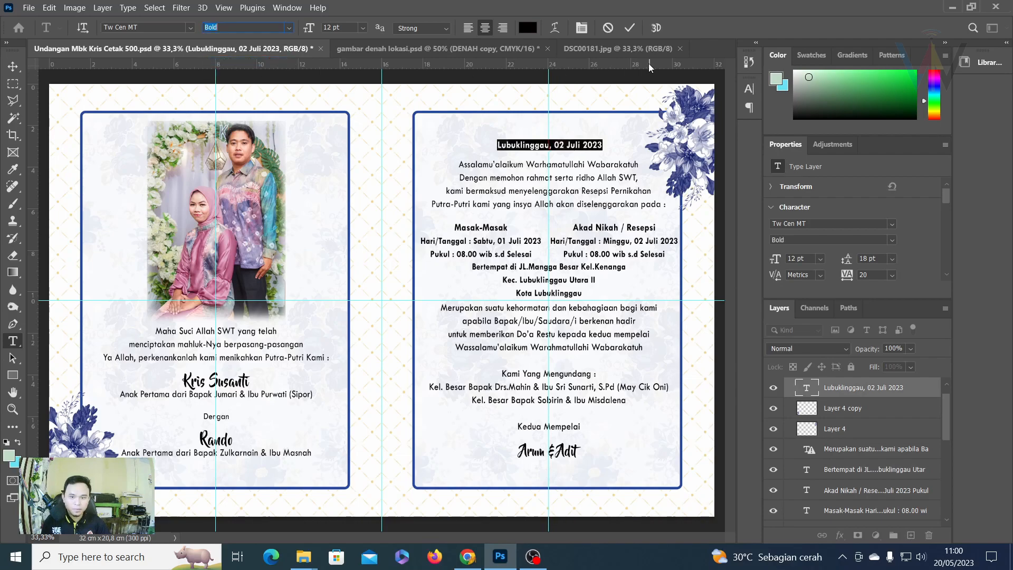
click(629, 31)
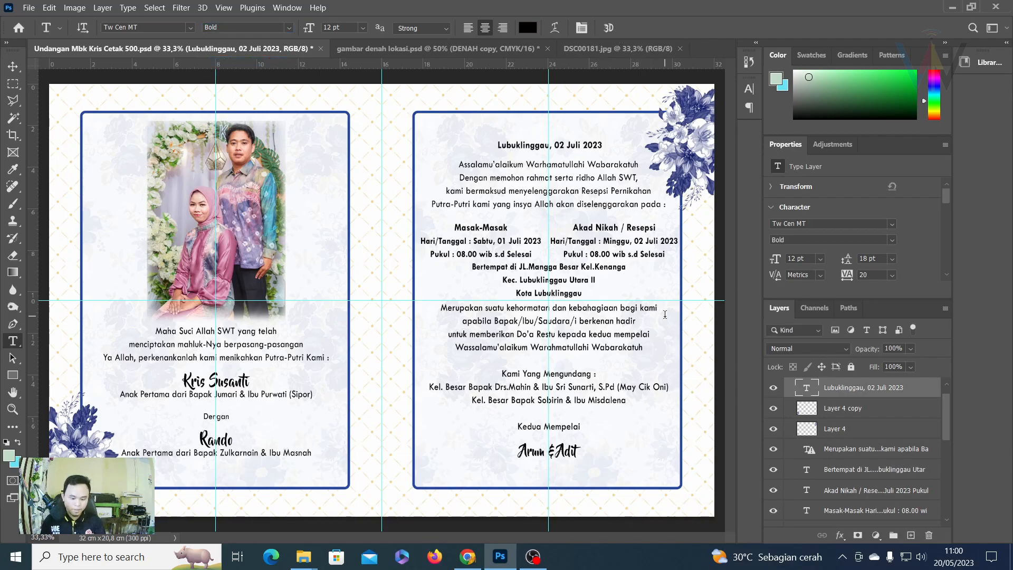
key(ctrl+plus)
key(ctrl+plus)
drag(653, 240, 355, 301)
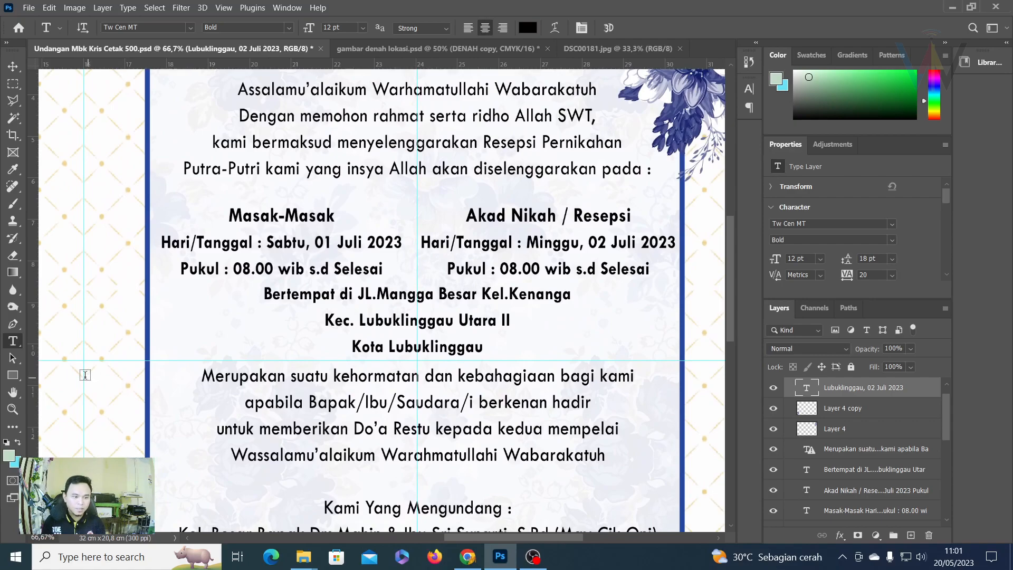
click(14, 382)
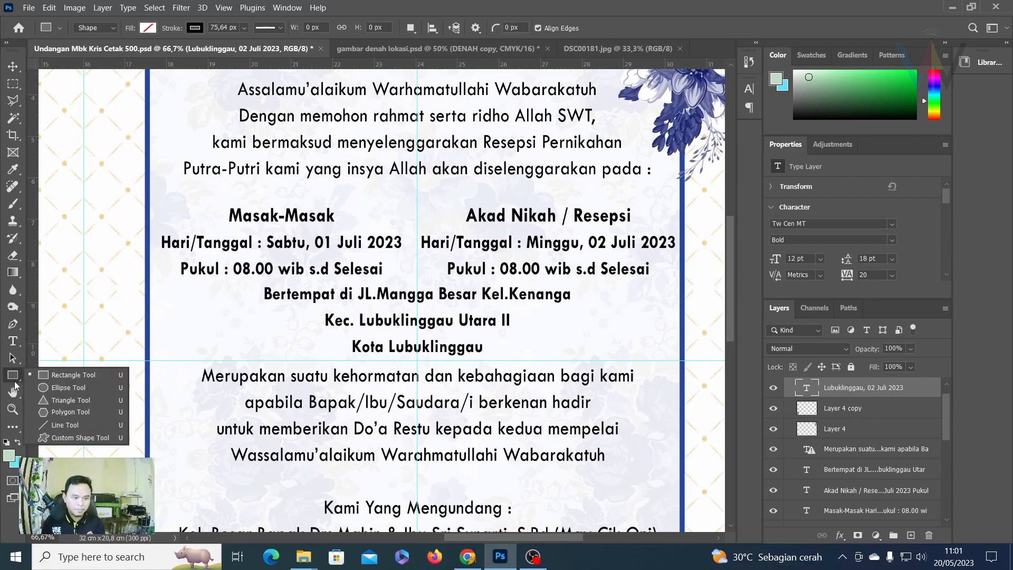
Draw an 8 px vertical divider line between the two ceremony columns.
click(65, 424)
drag(417, 202, 417, 280)
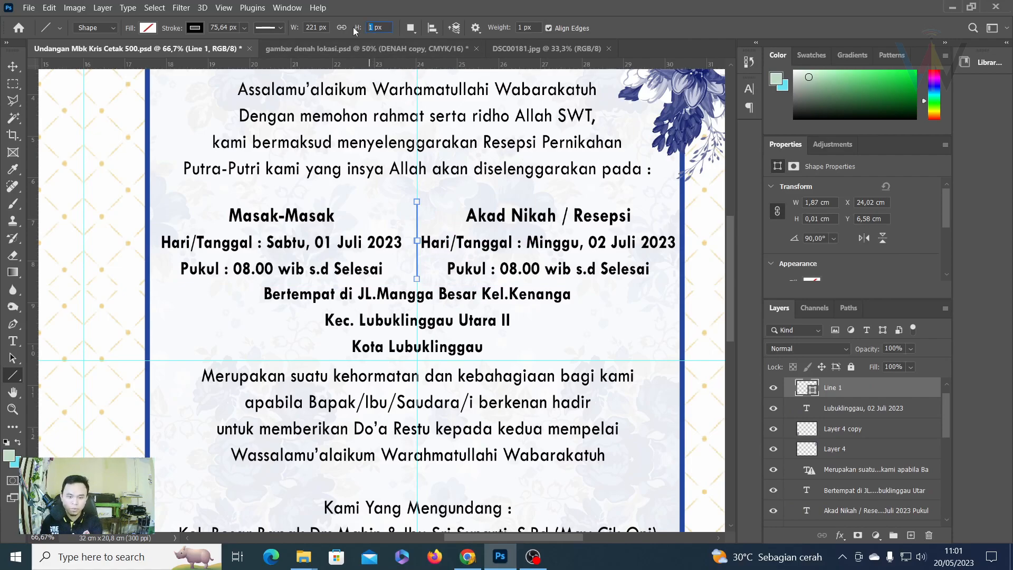
key(Return)
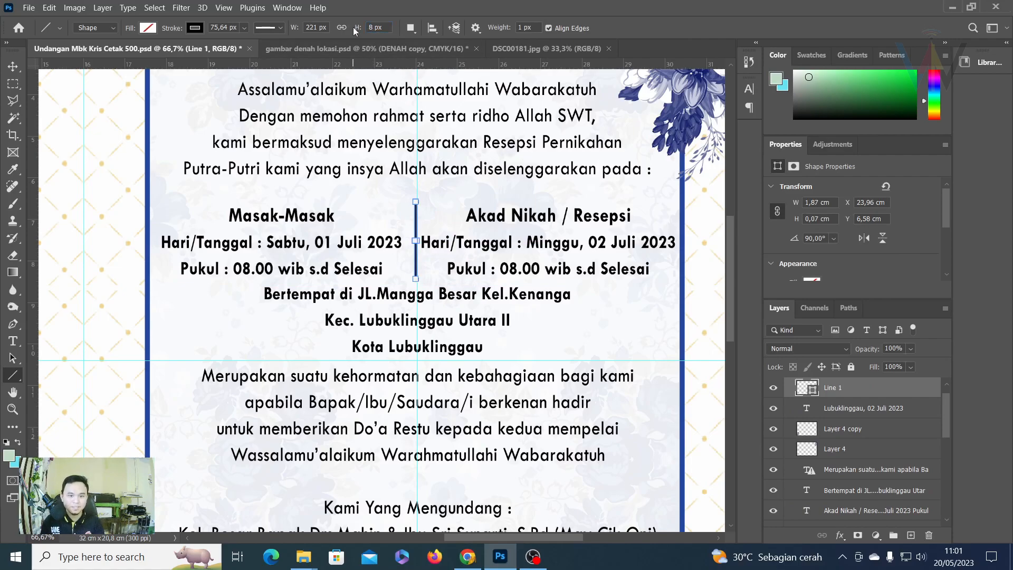
click(13, 83)
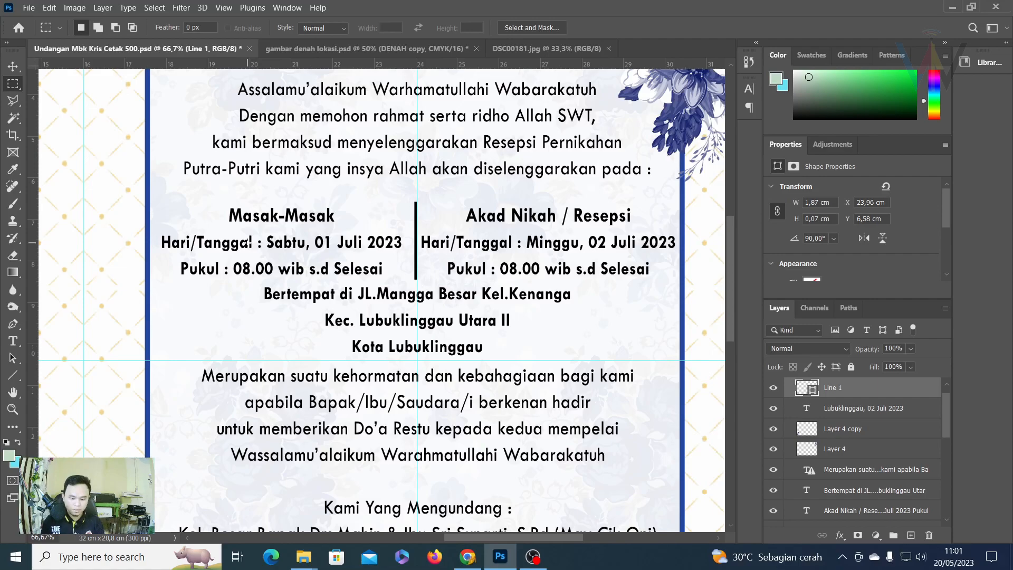
key(ctrl+0)
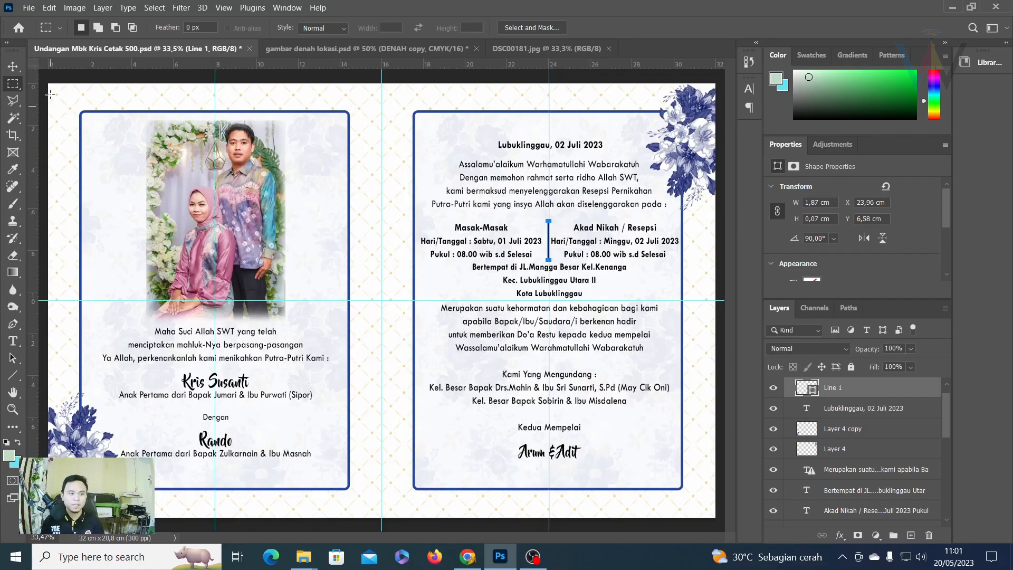
Lower the 'Merupakan suatu kehormatan' text layer slightly below Kota Lubuklinggau.
click(13, 100)
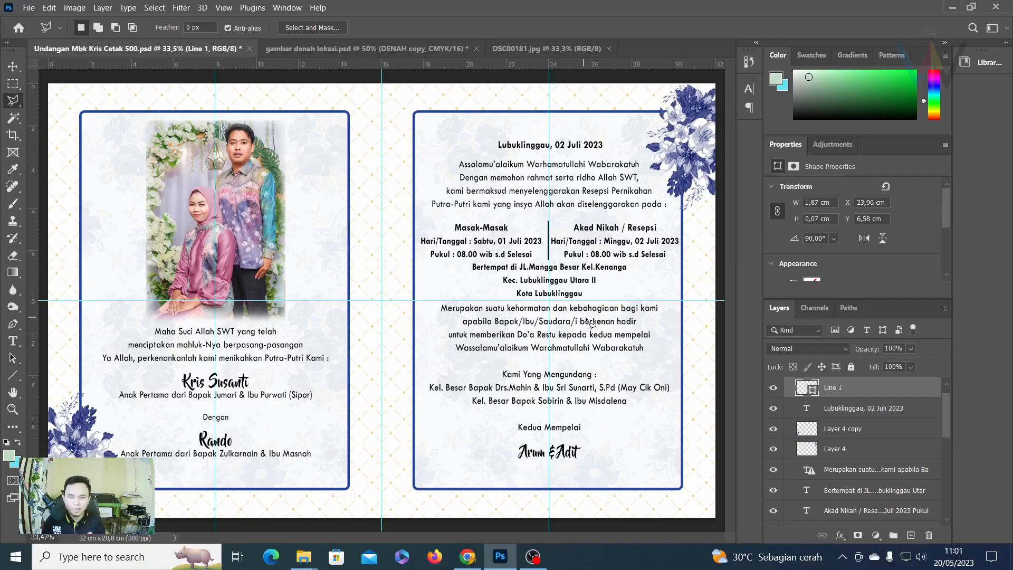
click(12, 66)
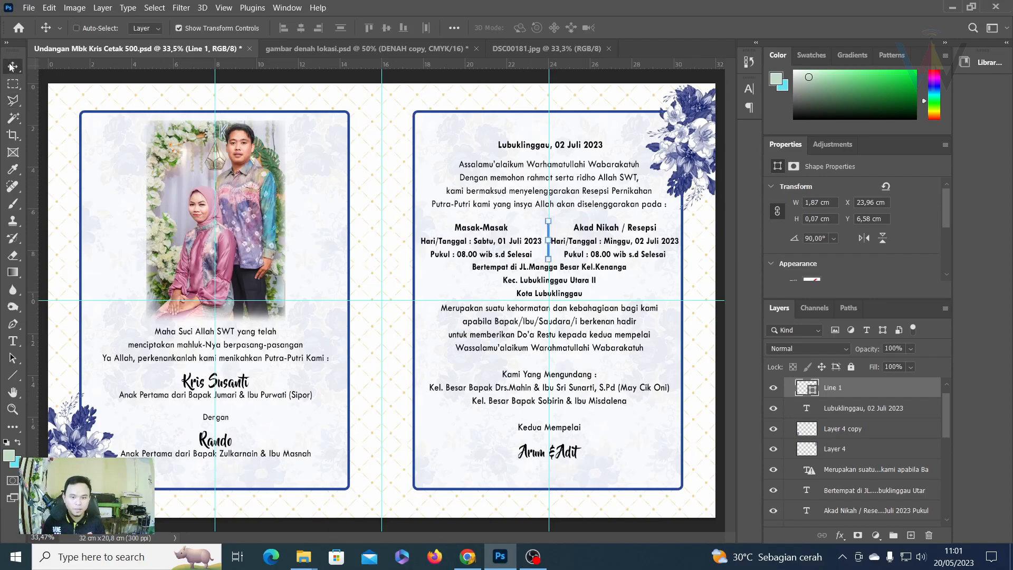
right_click(571, 329)
click(601, 344)
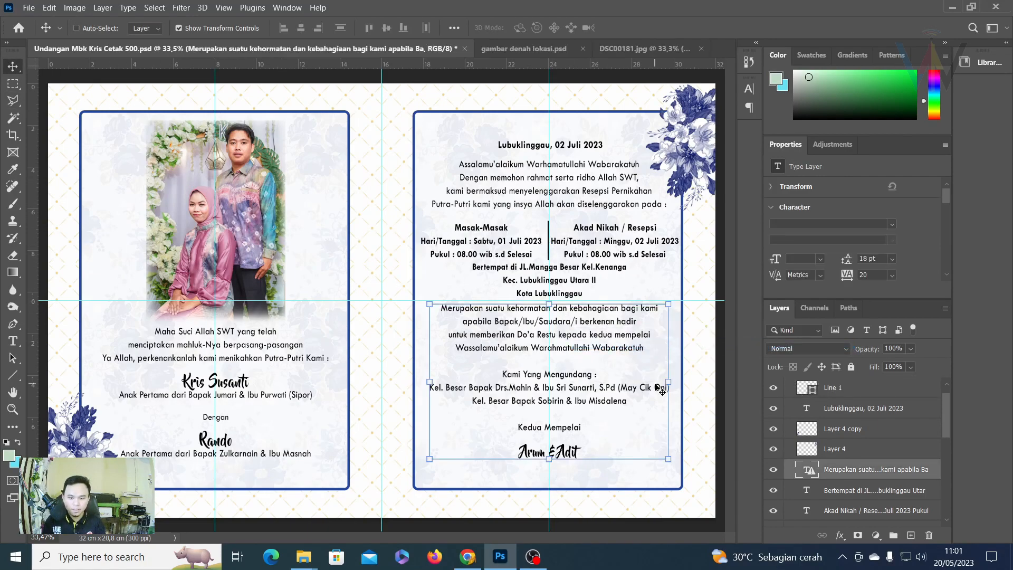
key(Down)
key(Down)
key(Down)
key(Down)
key(Down)
key(Down)
key(Down)
key(Down)
key(Down)
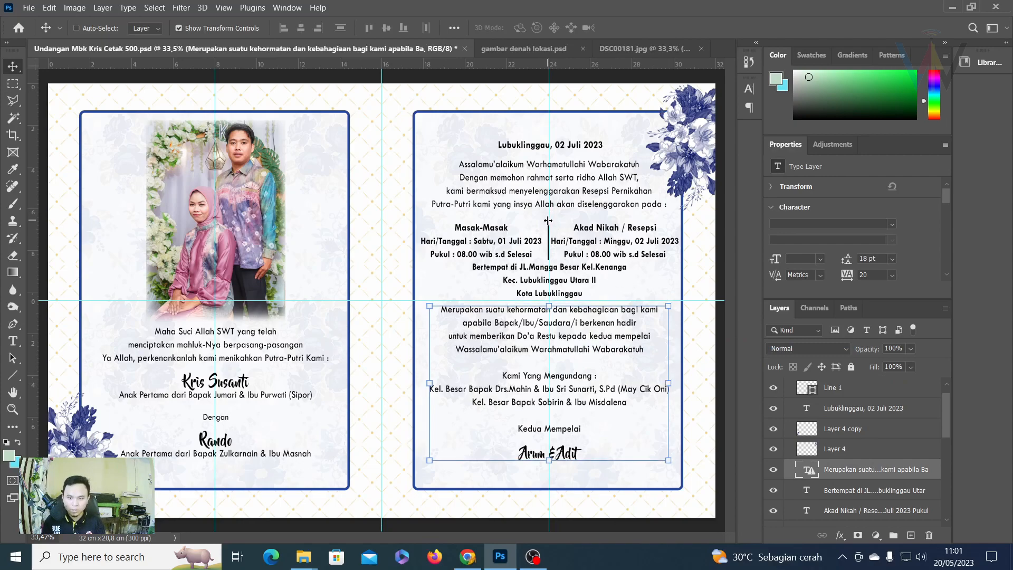
drag(571, 318, 566, 326)
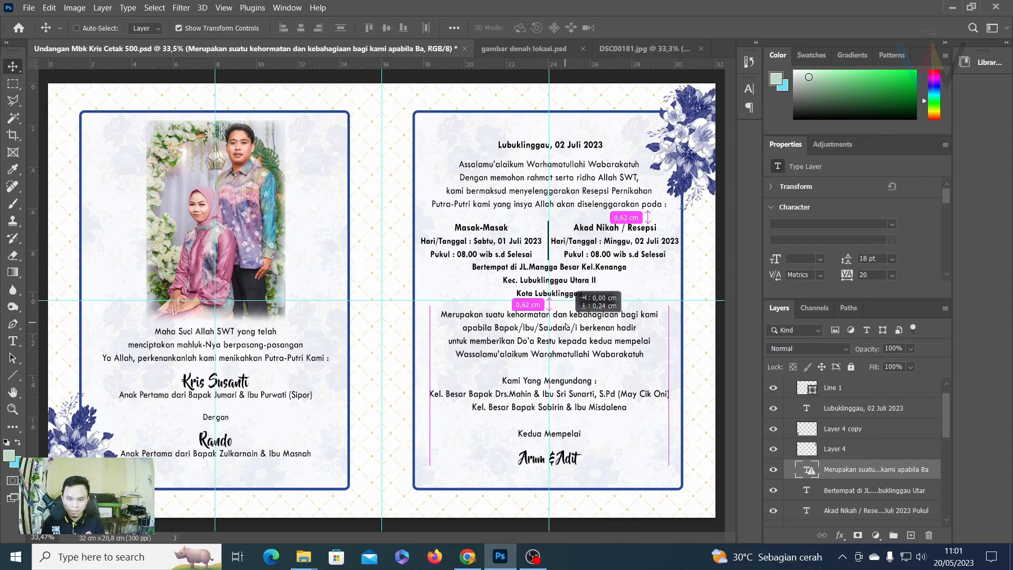
drag(566, 325, 566, 326)
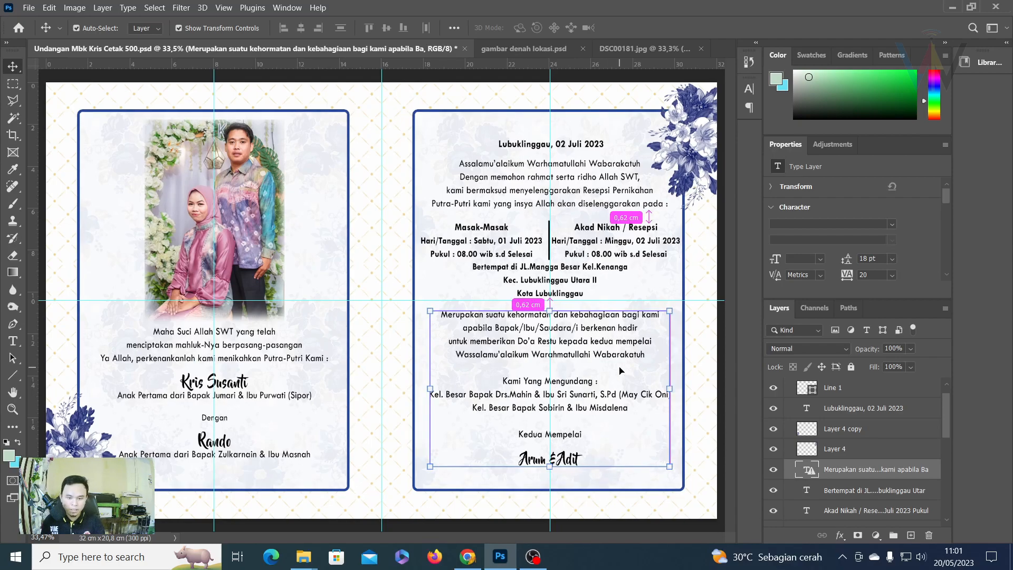
key(ctrl+plus)
drag(624, 360, 370, 162)
drag(483, 297, 393, 279)
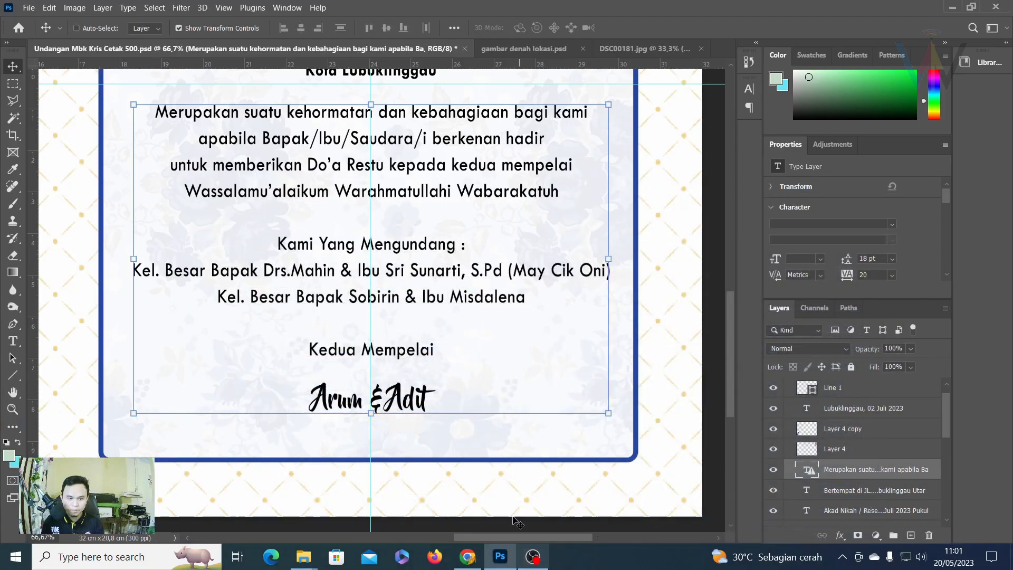
scroll(346, 283, up, 3)
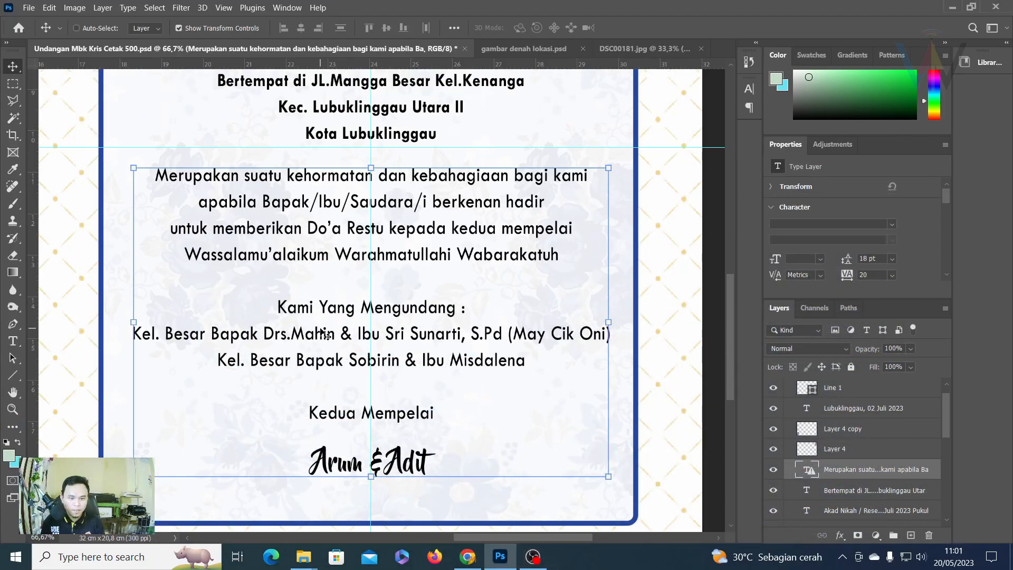
click(13, 341)
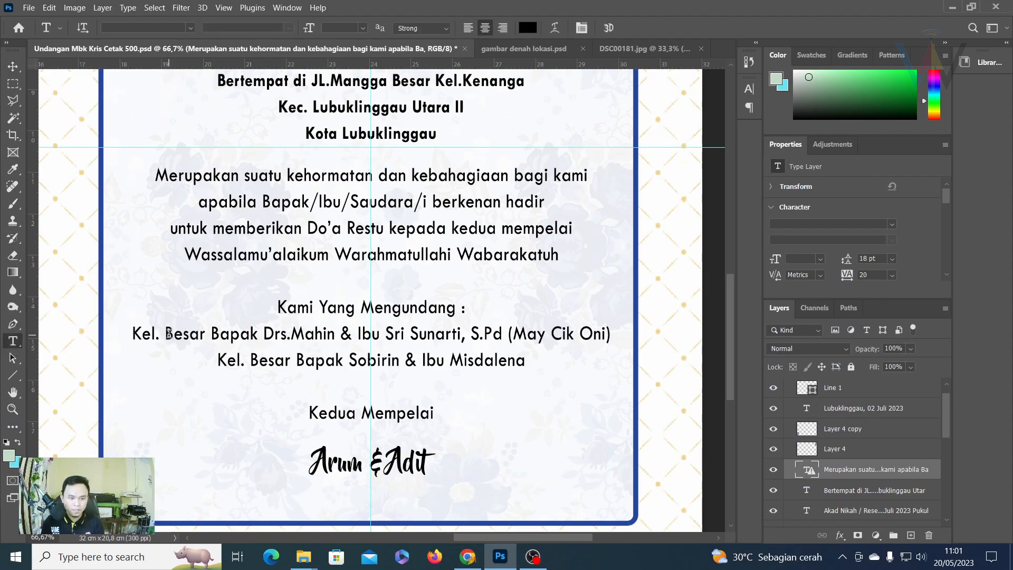
drag(166, 333, 593, 368)
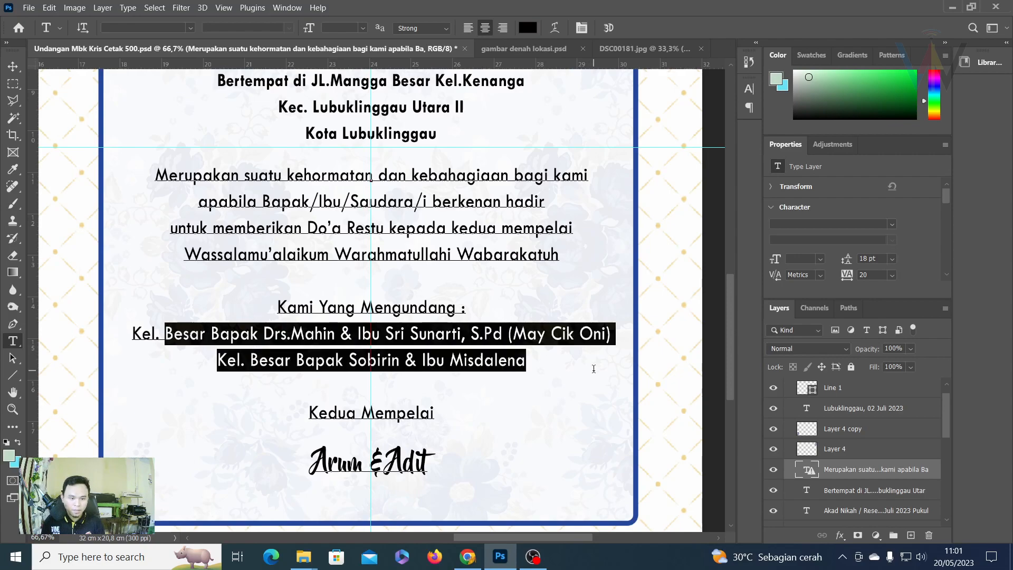
key(BackSpace)
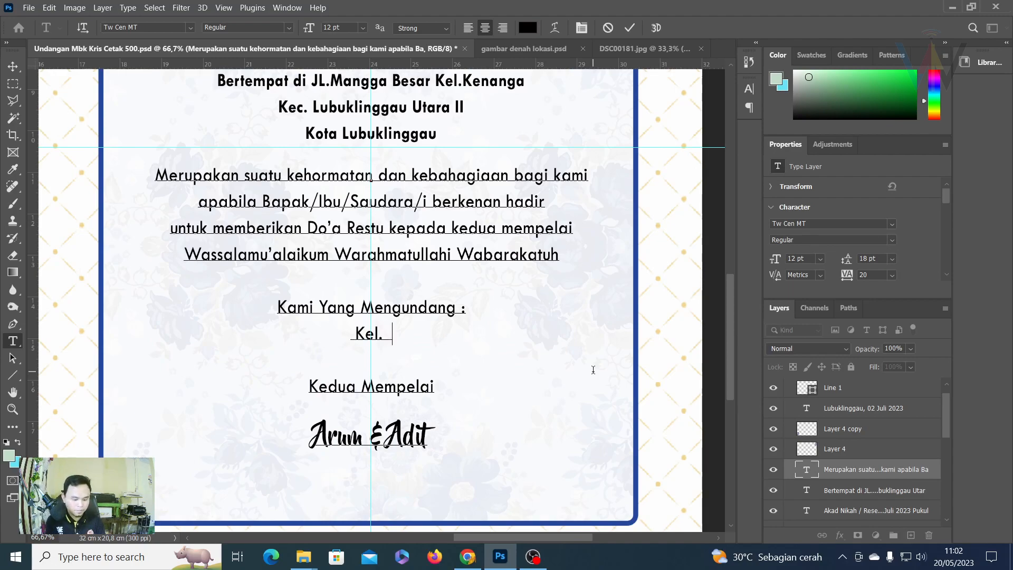
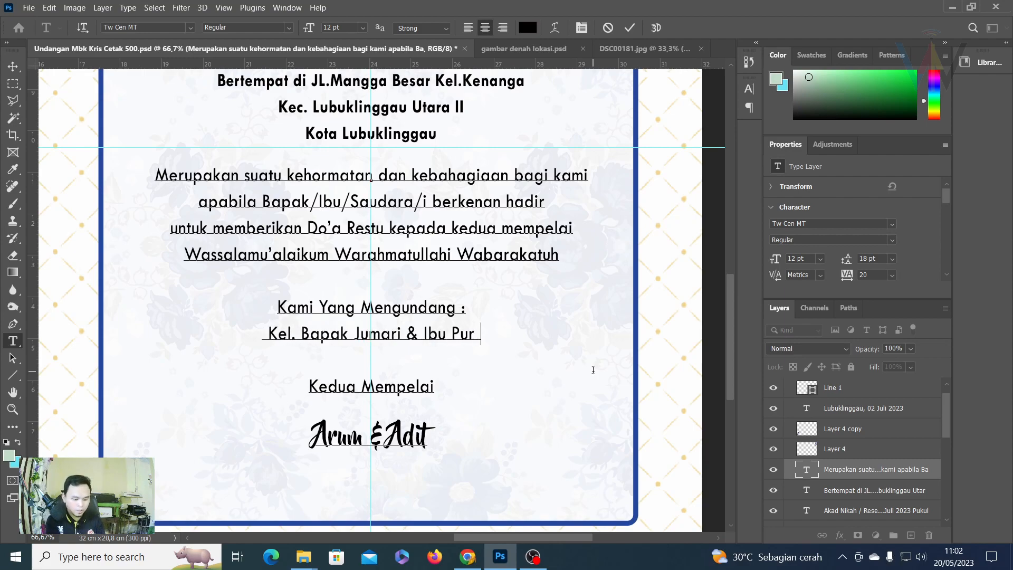
drag(341, 336, 506, 282)
key(BackSpace)
click(628, 29)
key(ctrl+z)
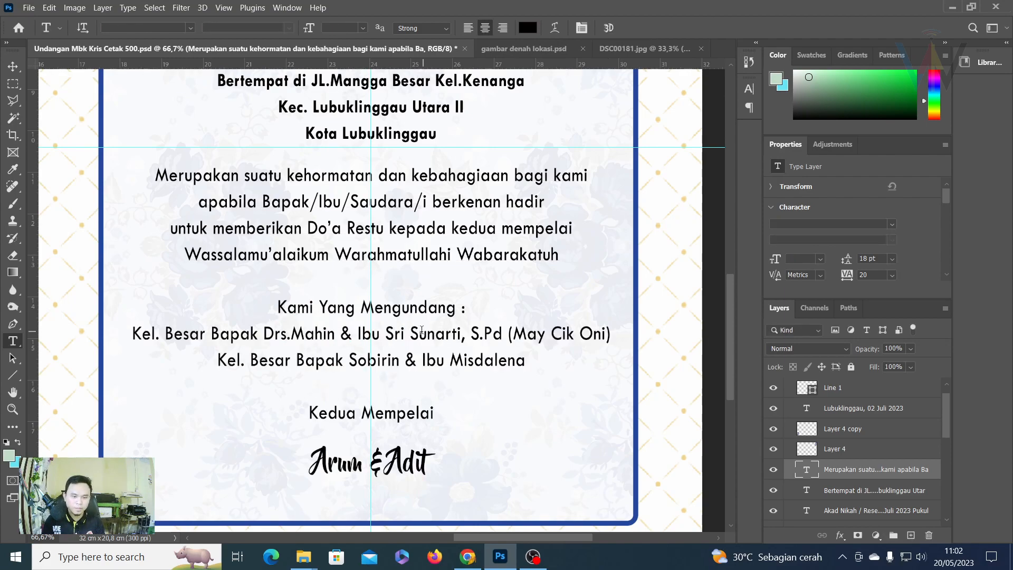
drag(279, 344, 279, 344)
drag(415, 368, 500, 360)
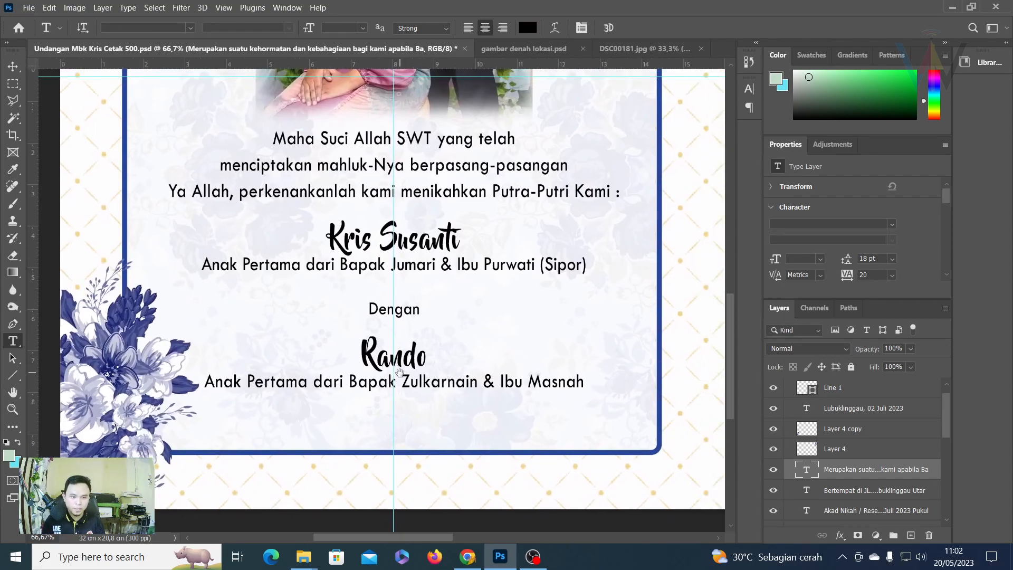
Copy the first set of parents' names from under the first name on the left page.
click(254, 265)
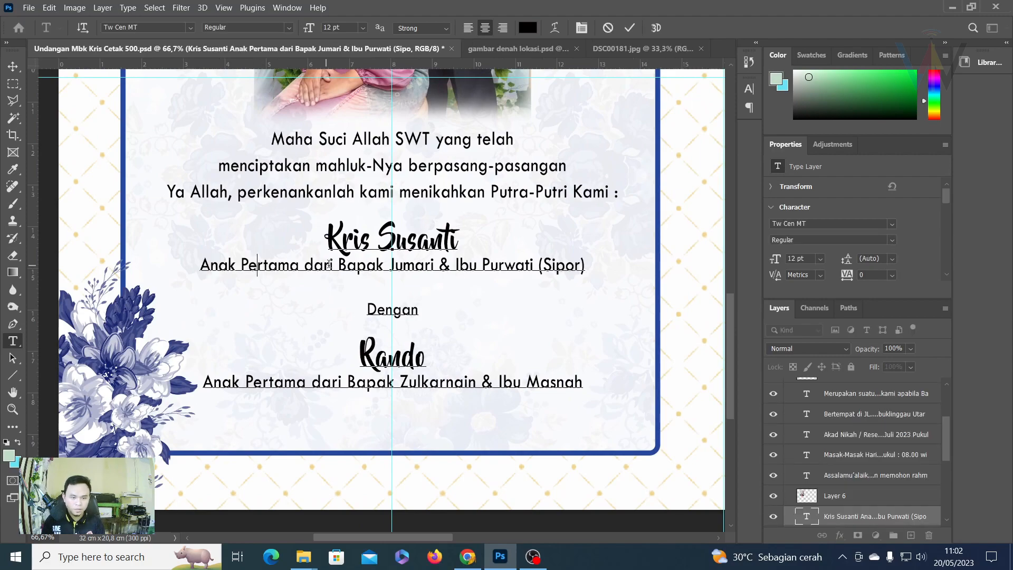
drag(340, 264, 608, 280)
key(ctrl+c)
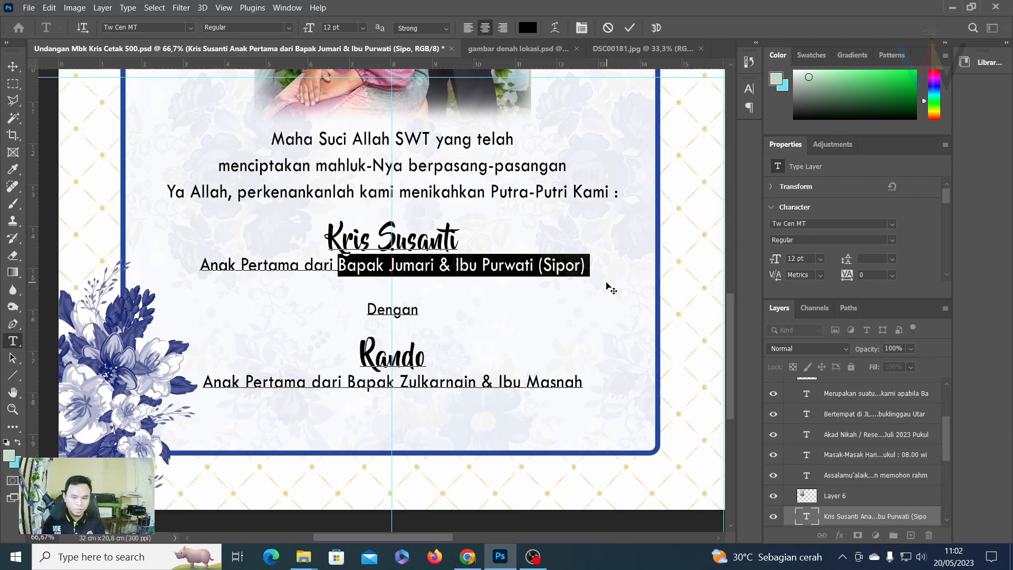
click(629, 28)
Replace the first inviting family line on the right page with those parents' names, without the blank line.
scroll(394, 336, right, 10)
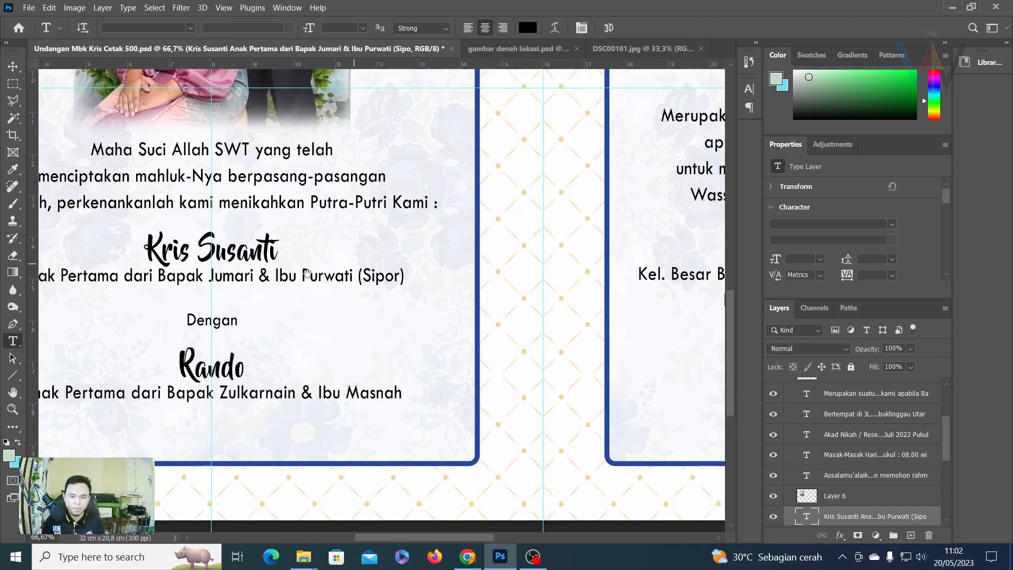
click(413, 319)
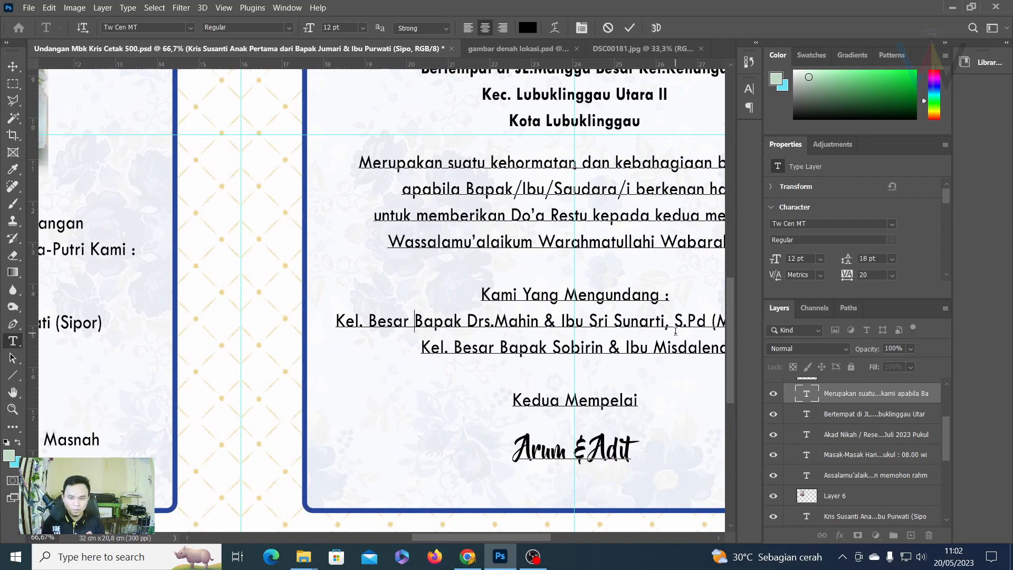
drag(415, 321, 621, 326)
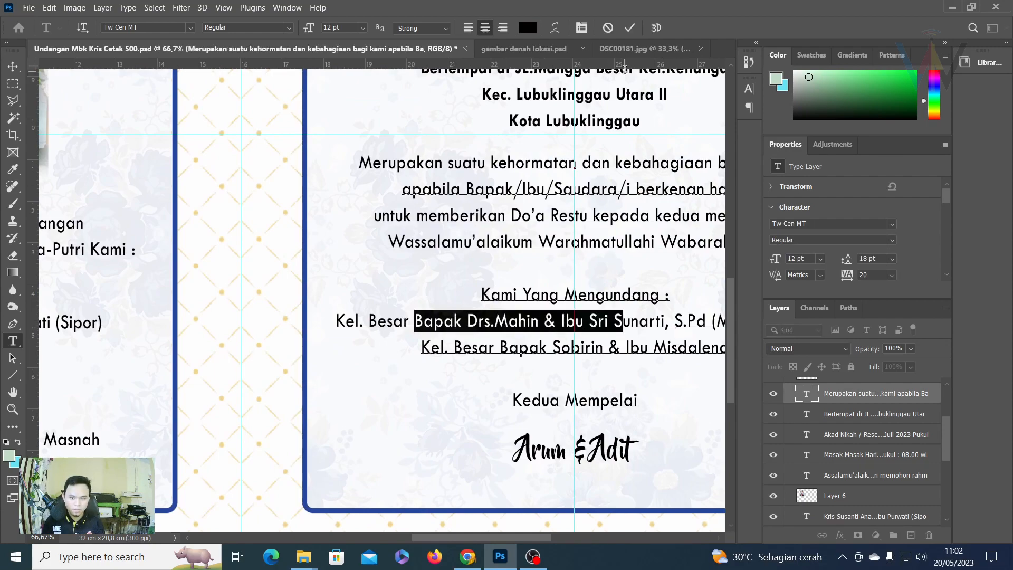
click(418, 318)
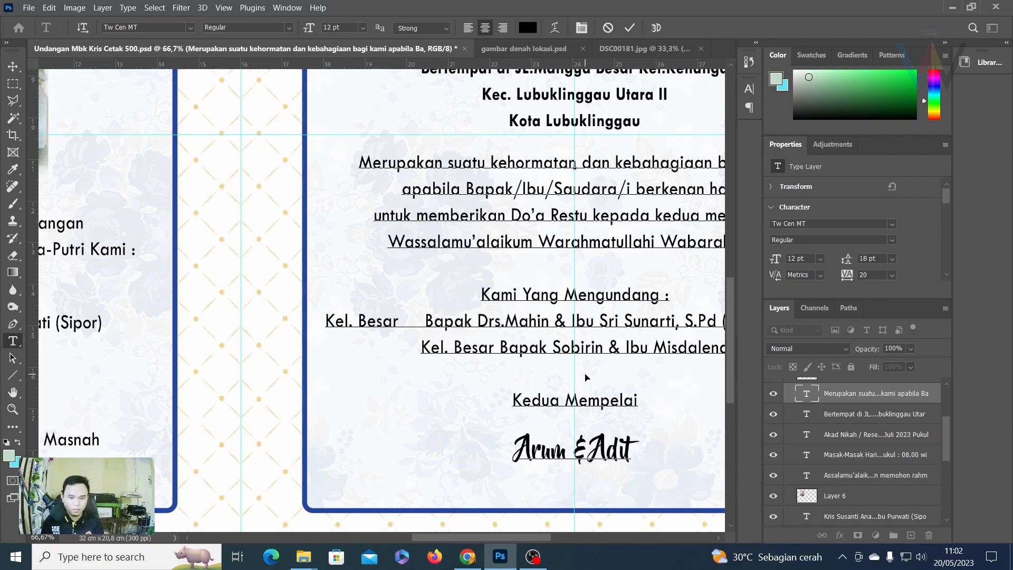
click(607, 27)
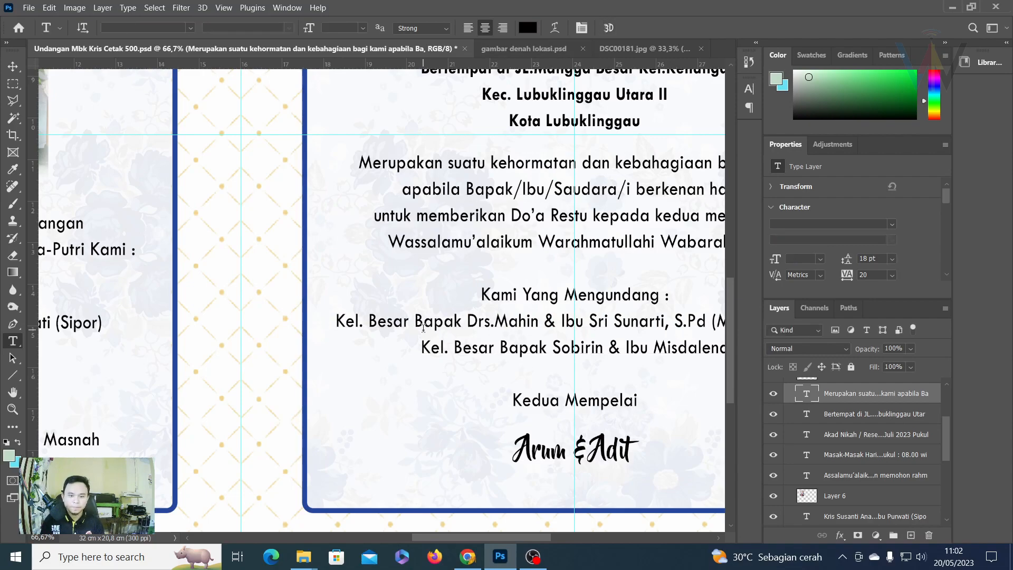
drag(488, 338, 310, 329)
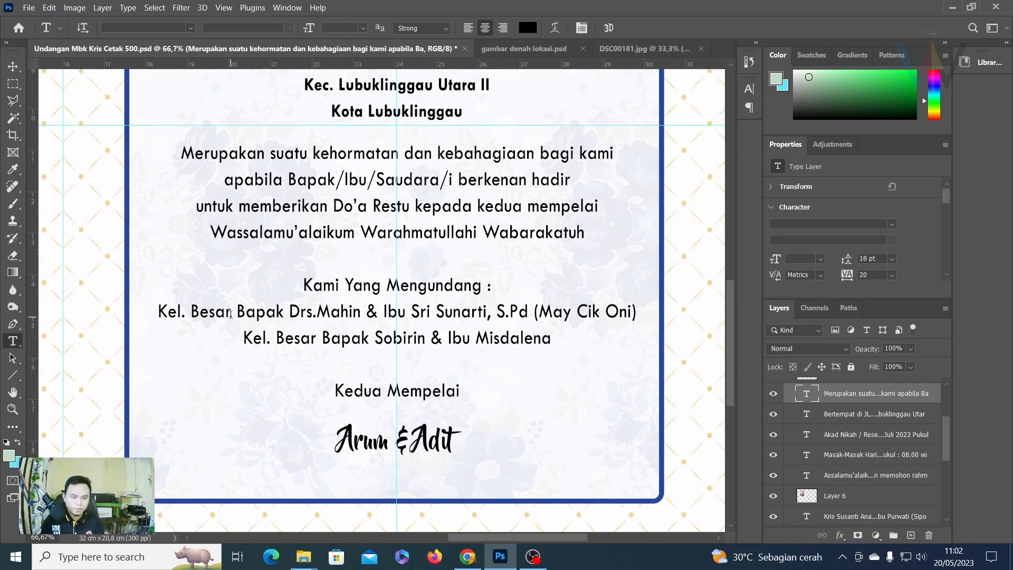
drag(237, 310, 627, 342)
key(ctrl+v)
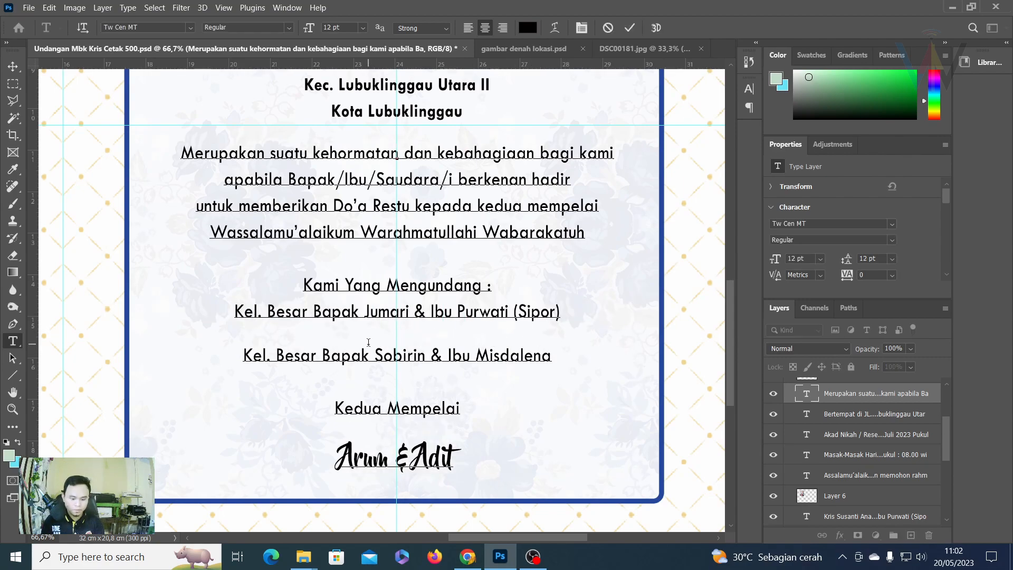
key(BackSpace)
click(629, 28)
drag(246, 291, 395, 307)
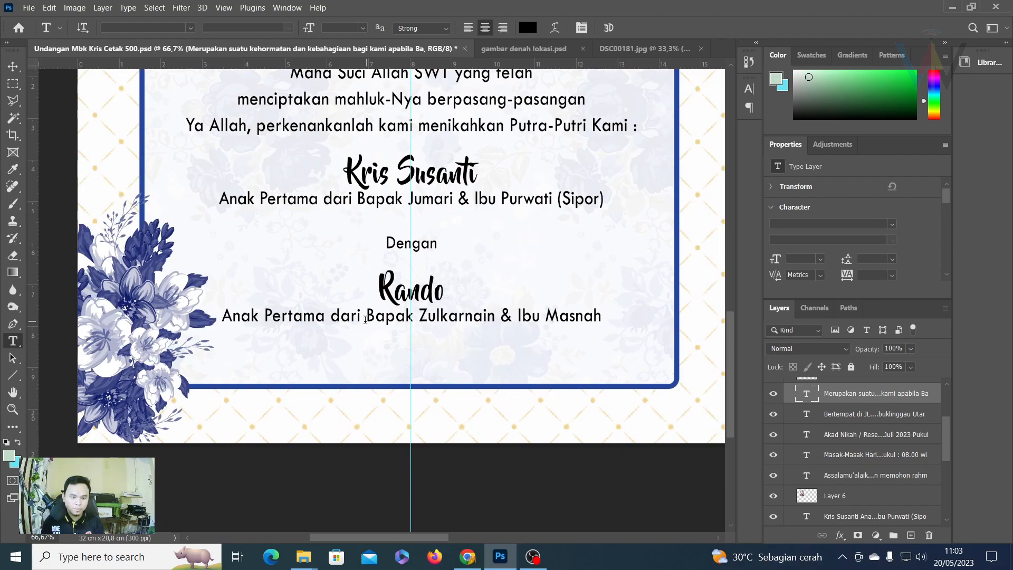
Copy the second parents' names into the second inviting family line, keeping a blank line before Kedua Mempelai.
drag(368, 314, 624, 311)
key(ctrl+c)
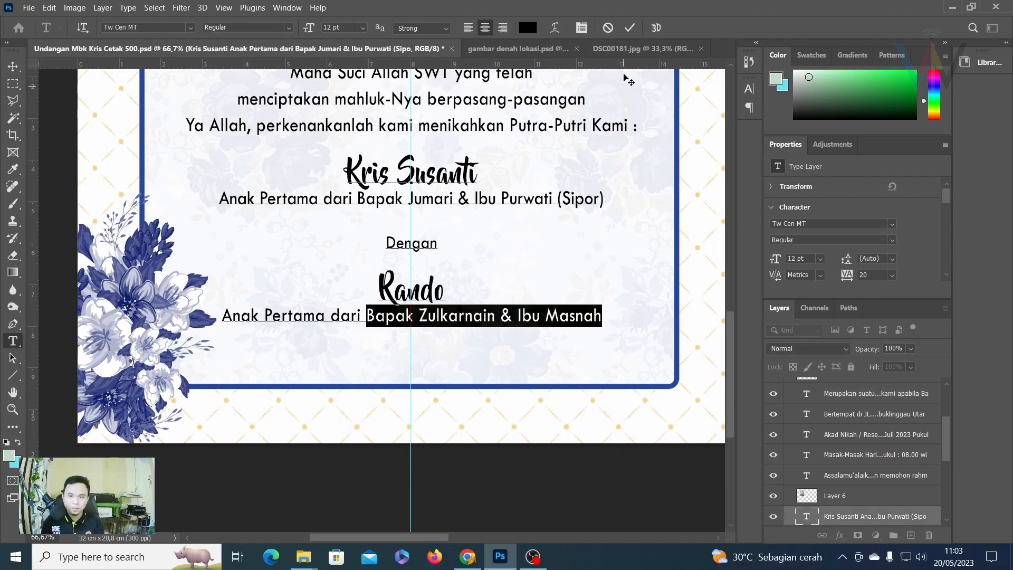
click(629, 28)
drag(679, 238, 113, 309)
drag(409, 288, 641, 290)
click(638, 306)
key(ctrl+v)
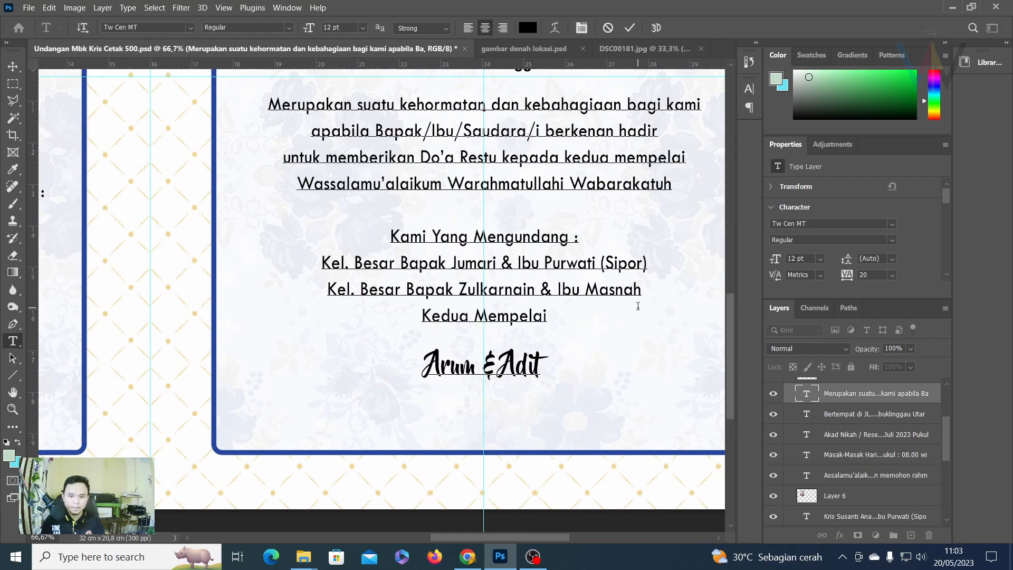
key(Return)
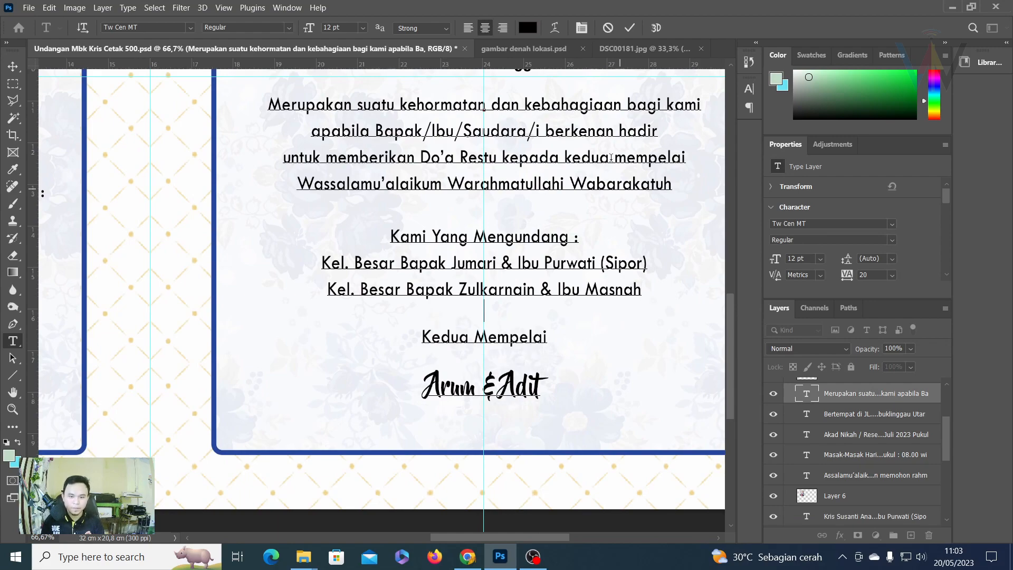
click(633, 31)
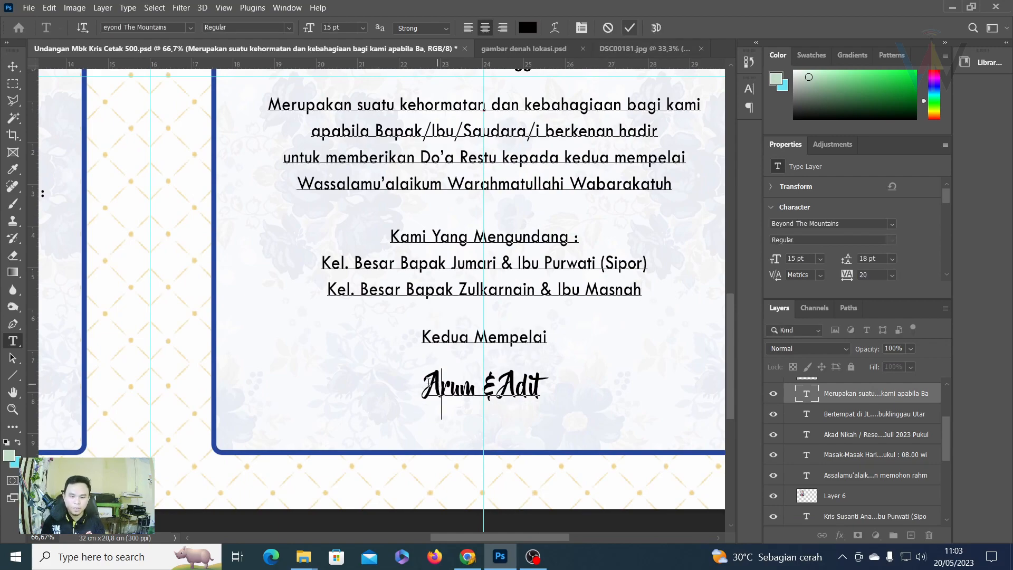
Replace both names in the couple's name line with the new couple's names, then fit the spread on screen.
drag(425, 380, 478, 381)
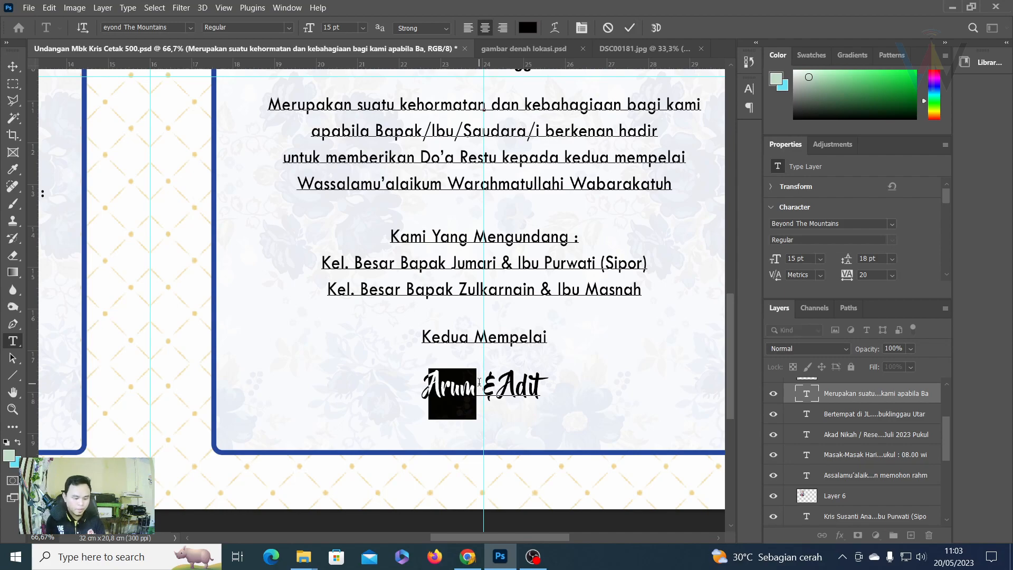
text(Kris)
key(Right)
key(Right)
key(Right)
key(Right)
key(Right)
key(Right)
key(Right)
key(Right)
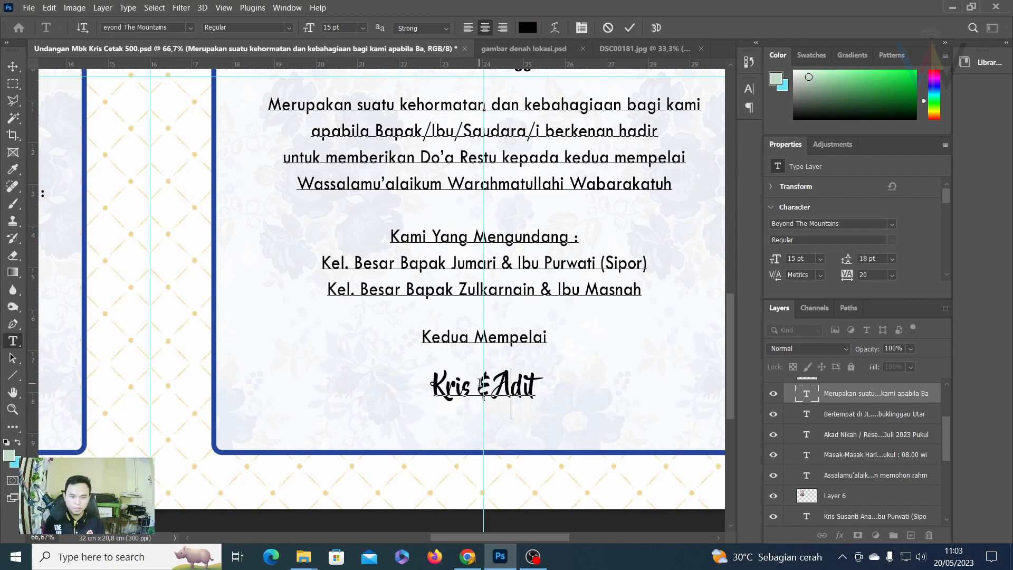
key(Left)
key(BackSpace)
key(BackSpace)
key(BackSpace)
key(BackSpace)
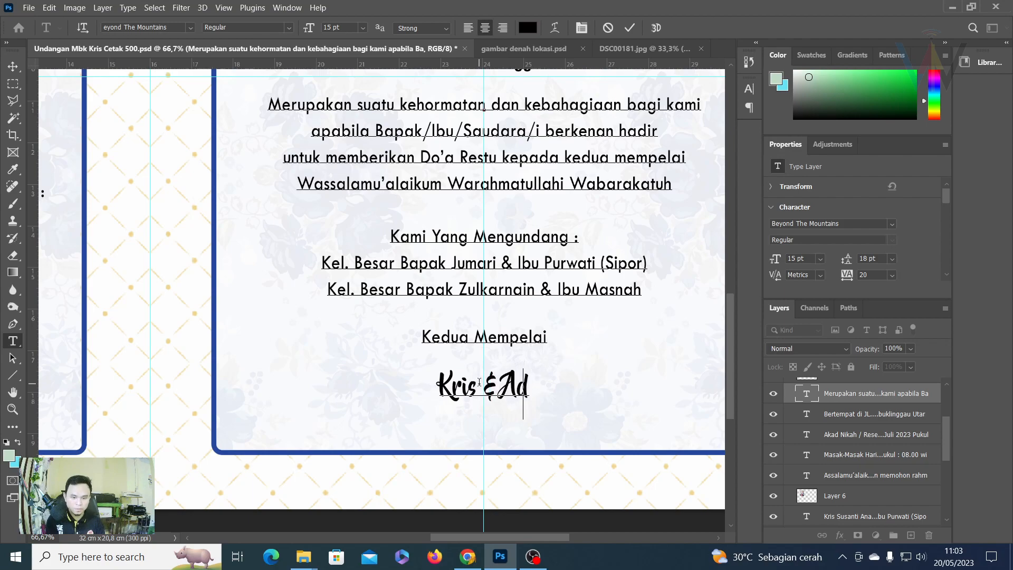
text(Rando)
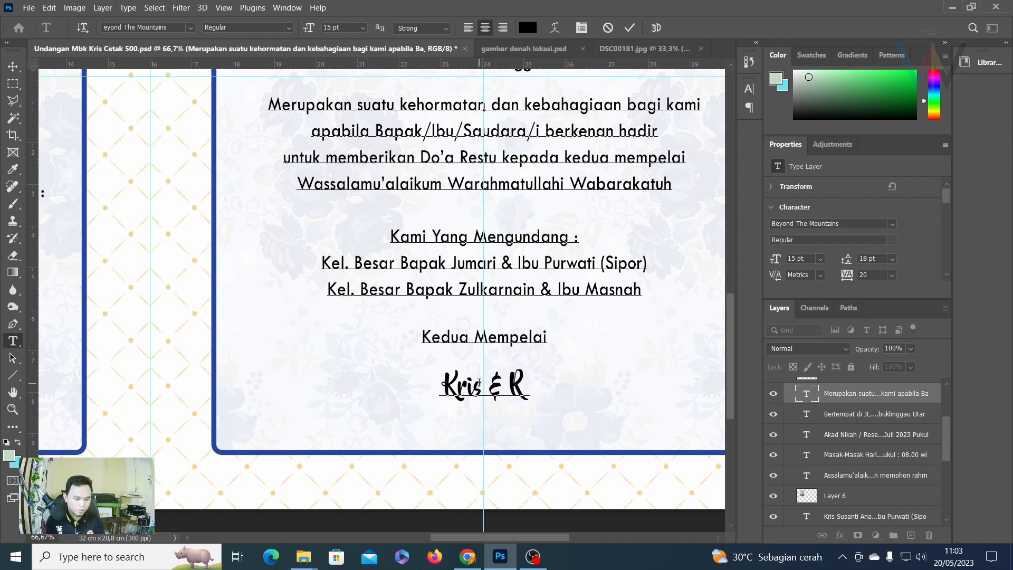
click(629, 28)
key(ctrl+0)
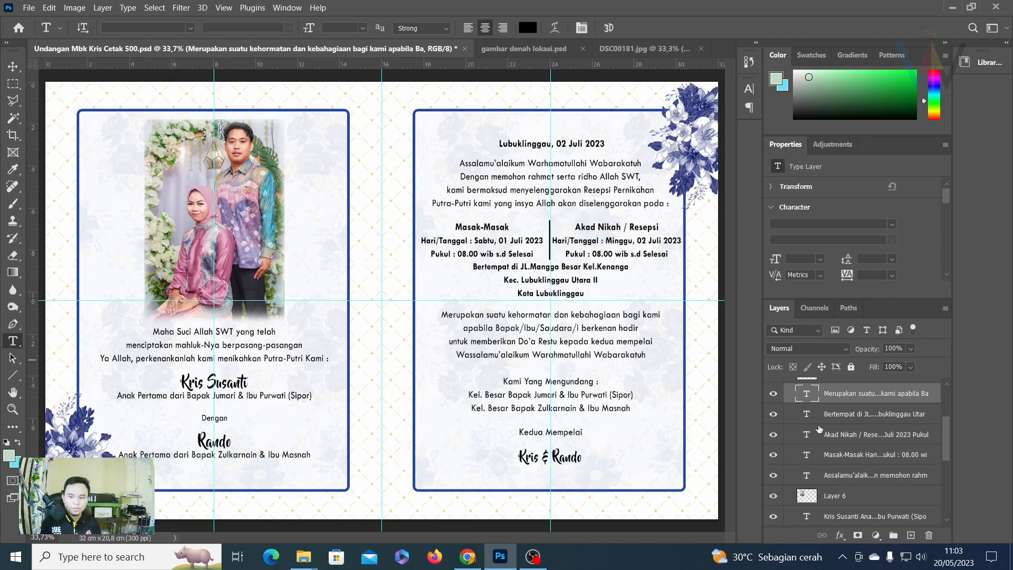
Collapse and hide the Isi Undangan group, then show and select the Cover group.
scroll(823, 397, up, 3)
click(789, 386)
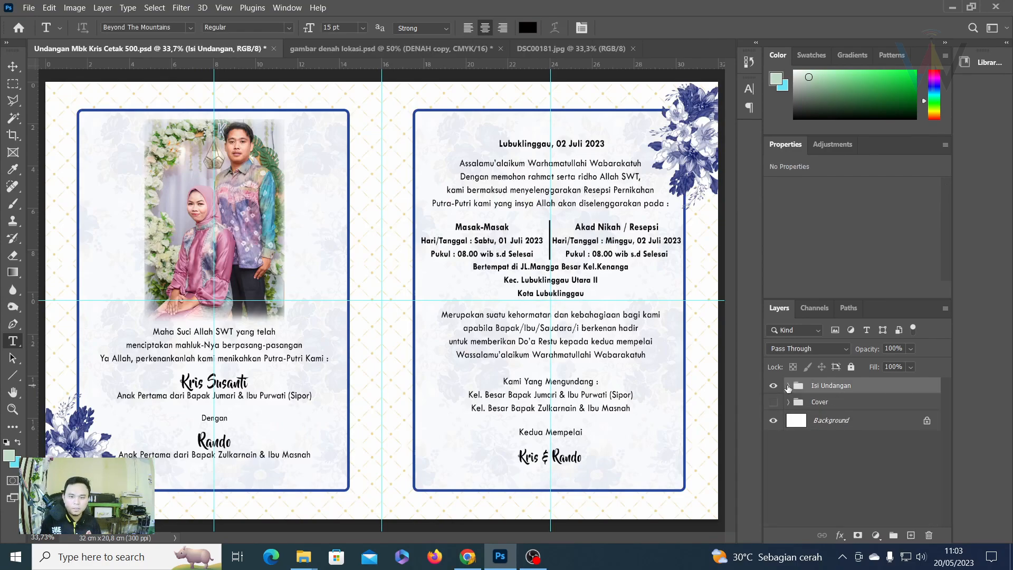
click(773, 386)
click(773, 402)
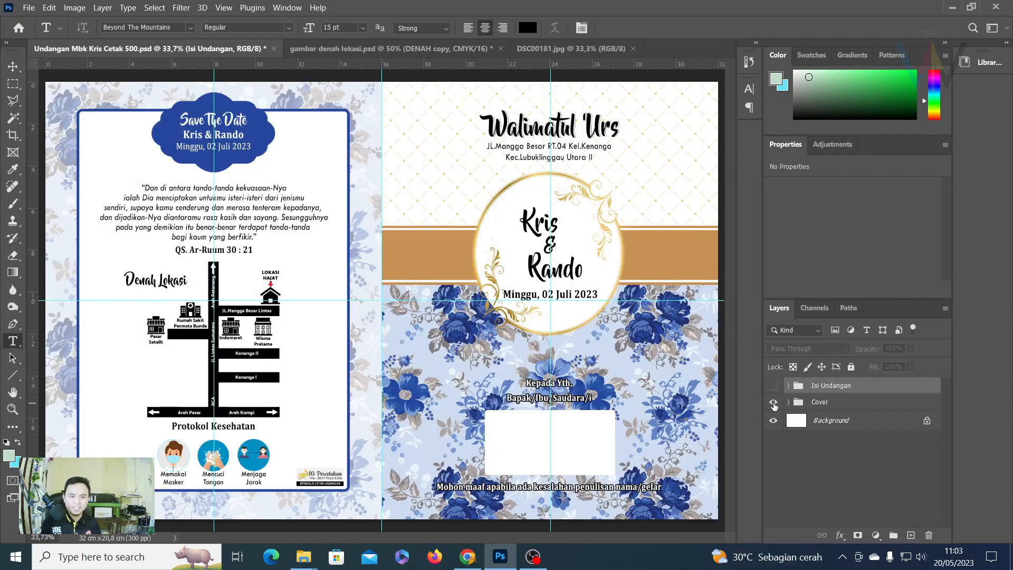
click(818, 403)
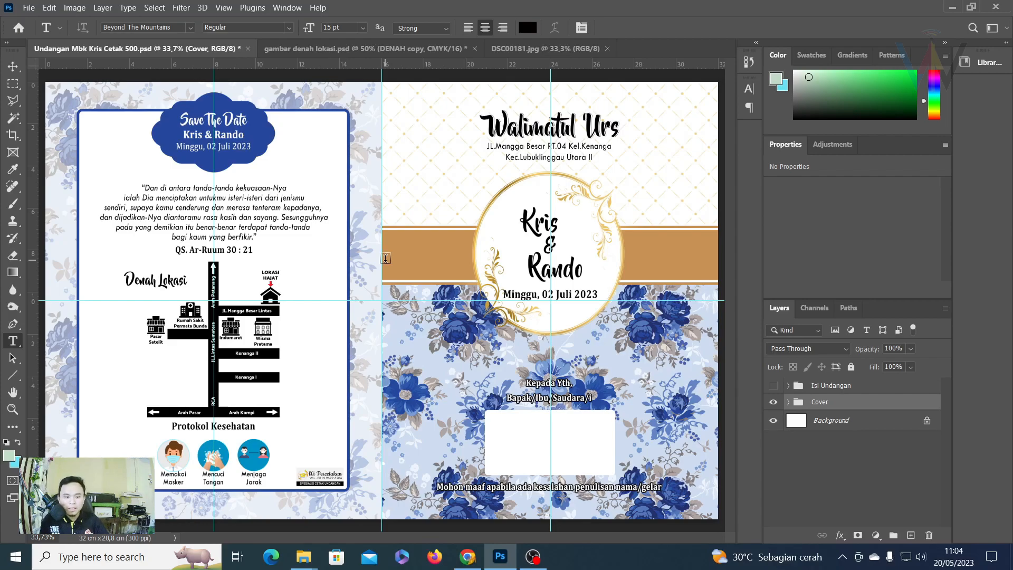
Delete the Protokol Kesehatan heading and its icons from the cover.
key(ctrl+plus)
key(ctrl+plus)
drag(278, 345, 498, 90)
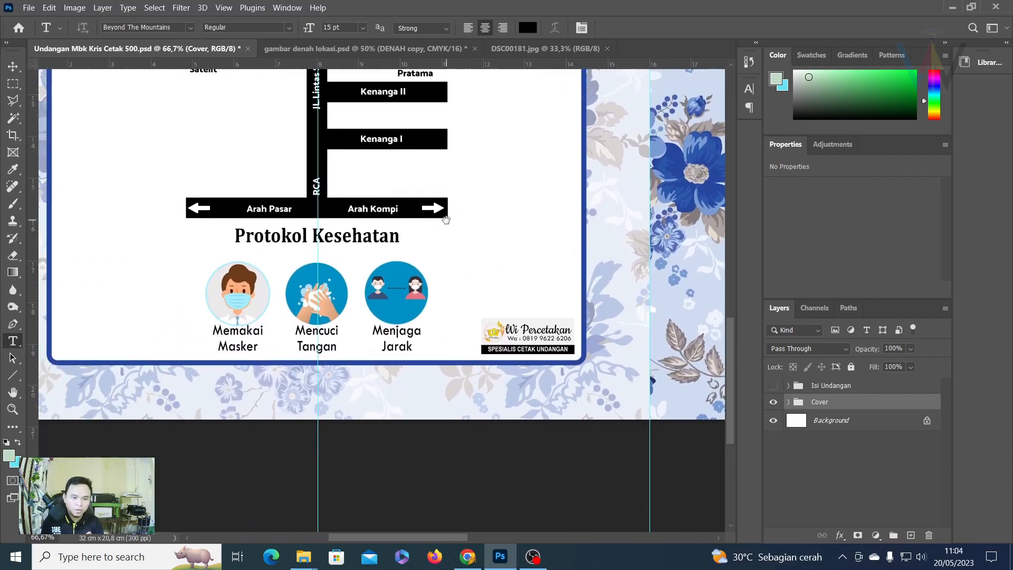
click(11, 68)
right_click(292, 236)
click(327, 255)
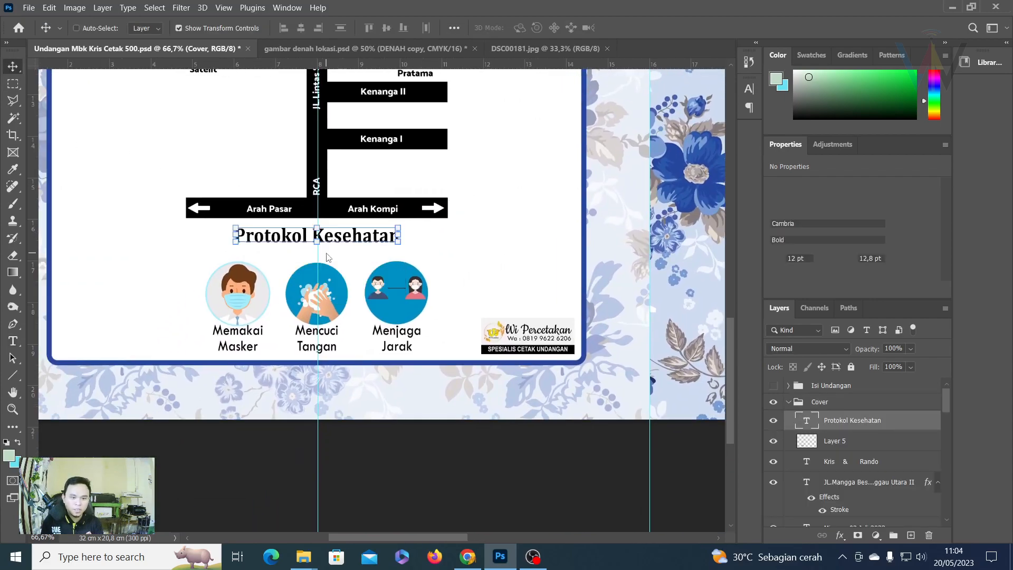
key(Delete)
key(Delete)
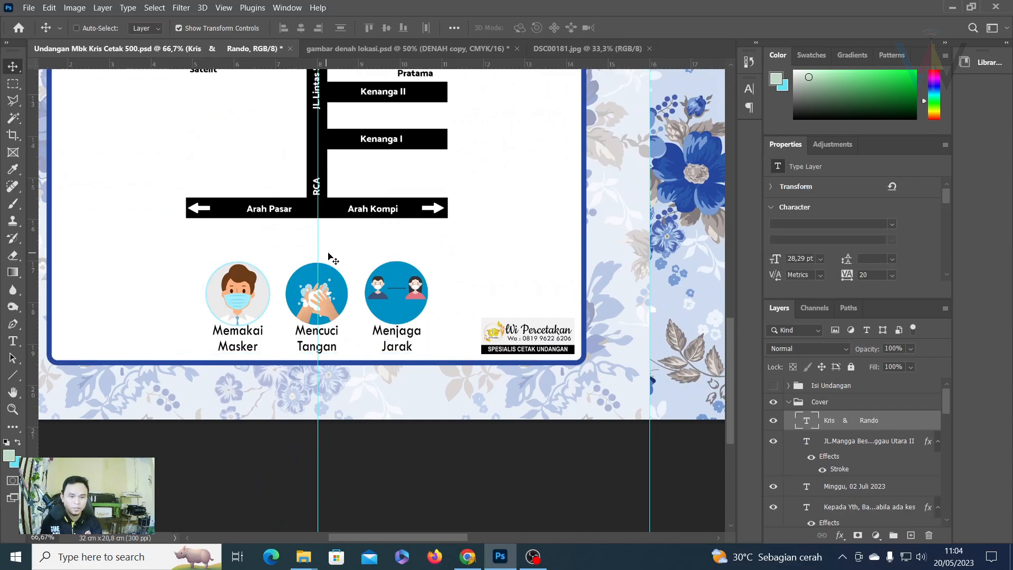
Move the DENAH location map and the quote text lower on the cover.
key(ctrl+minus)
key(ctrl+minus)
key(ctrl+minus)
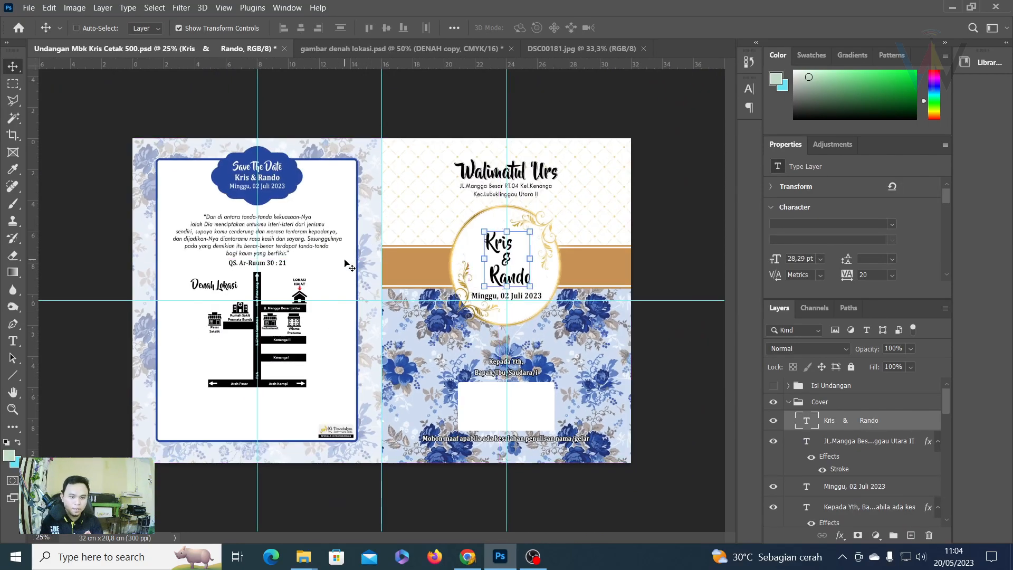
right_click(269, 311)
click(280, 315)
drag(280, 314, 272, 358)
right_click(206, 288)
click(235, 305)
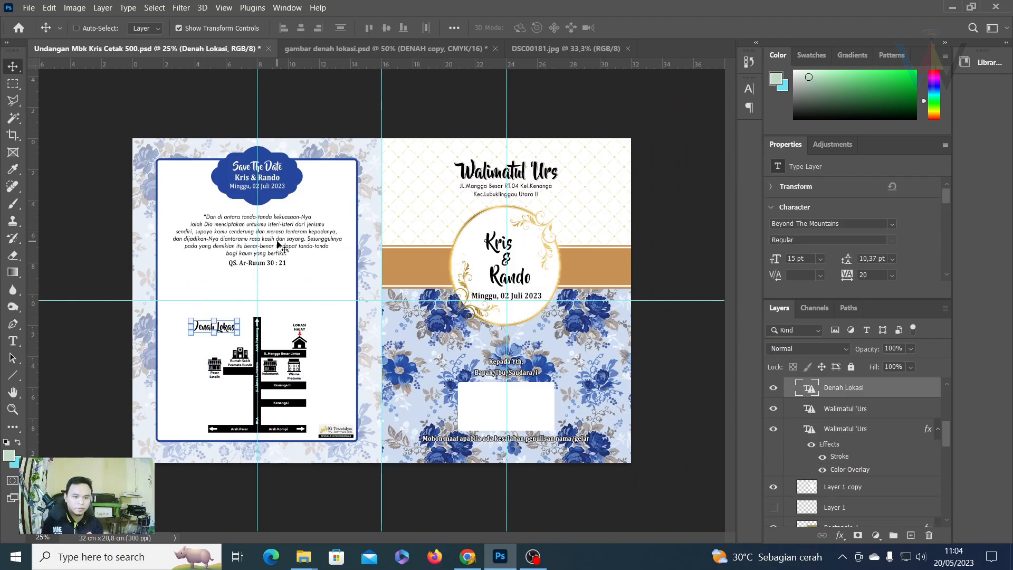
right_click(279, 247)
click(316, 260)
drag(285, 240, 303, 281)
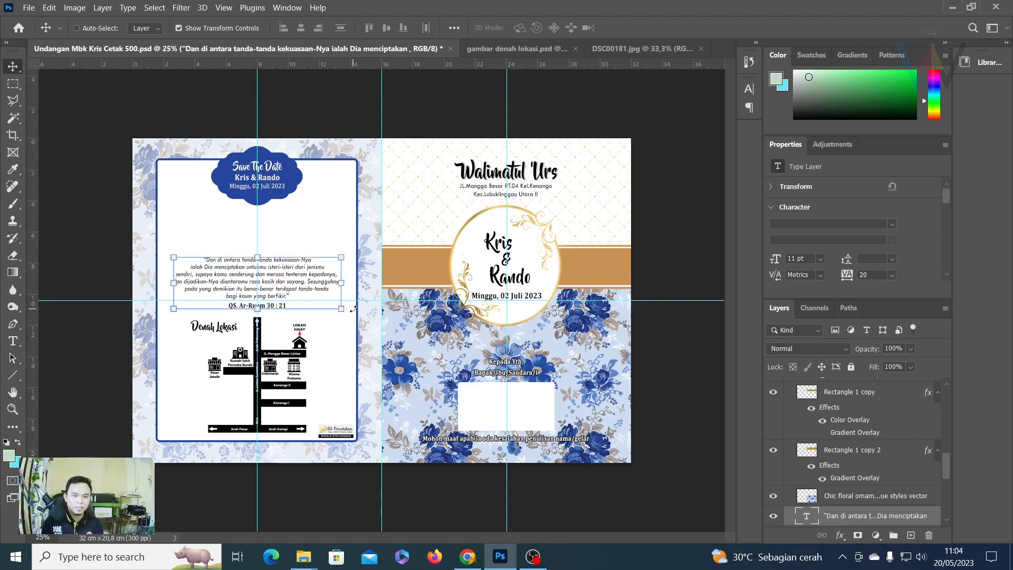
Hide the Save The Date text layer and the Daco_4586739 badge shape.
key(ctrl+plus)
key(ctrl+plus)
drag(293, 205, 484, 331)
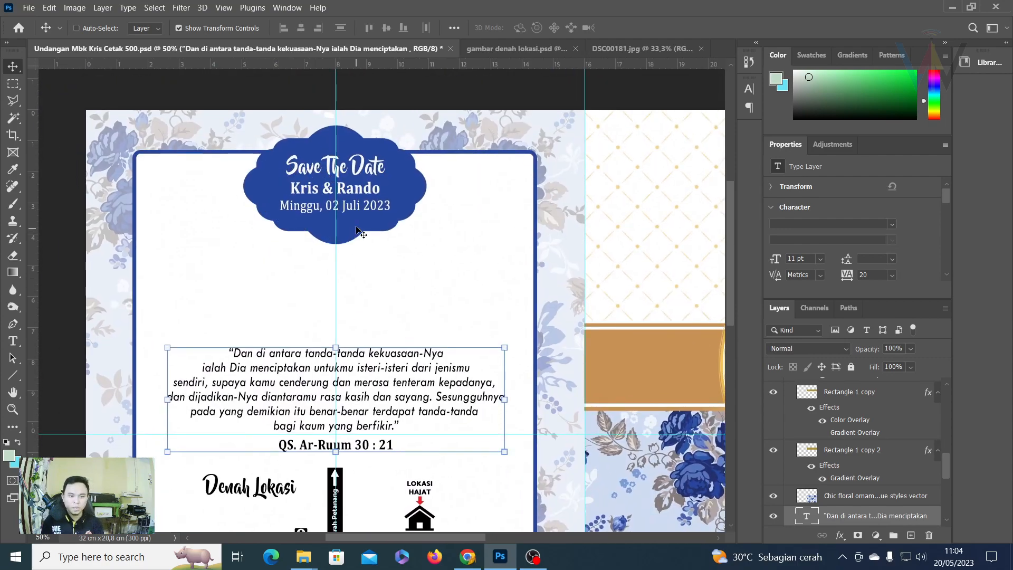
right_click(307, 179)
click(340, 190)
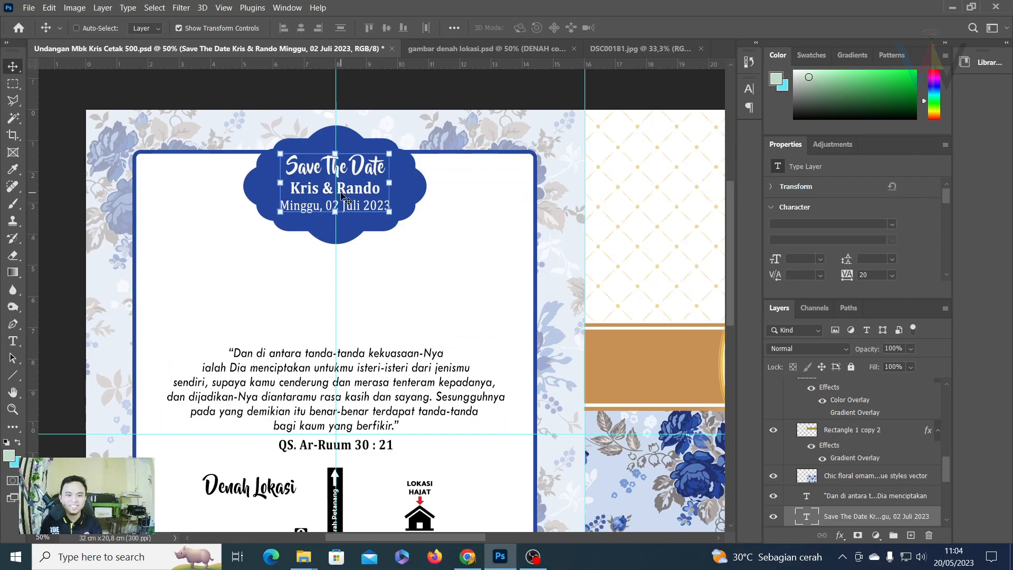
key(Delete)
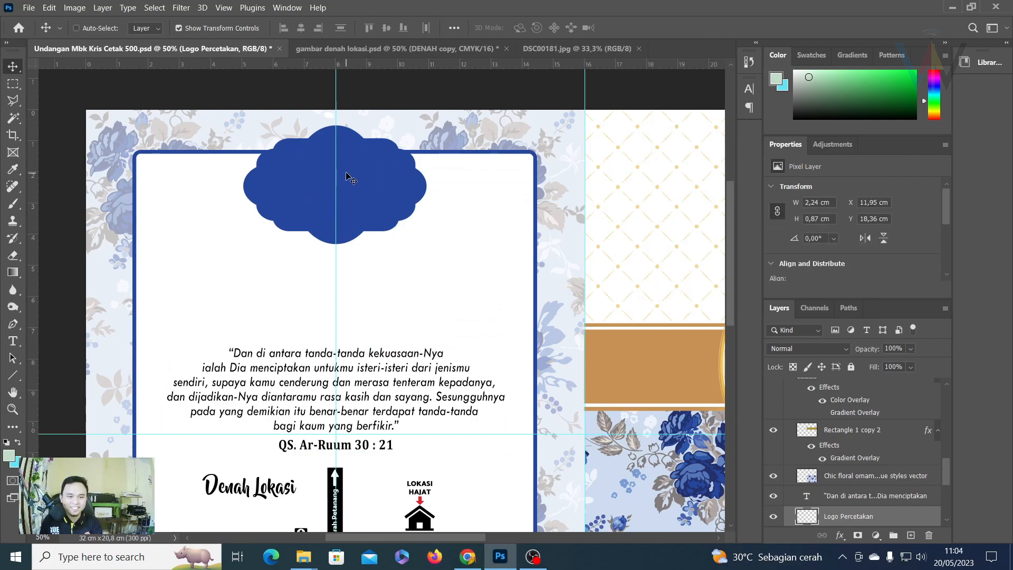
key(ctrl+z)
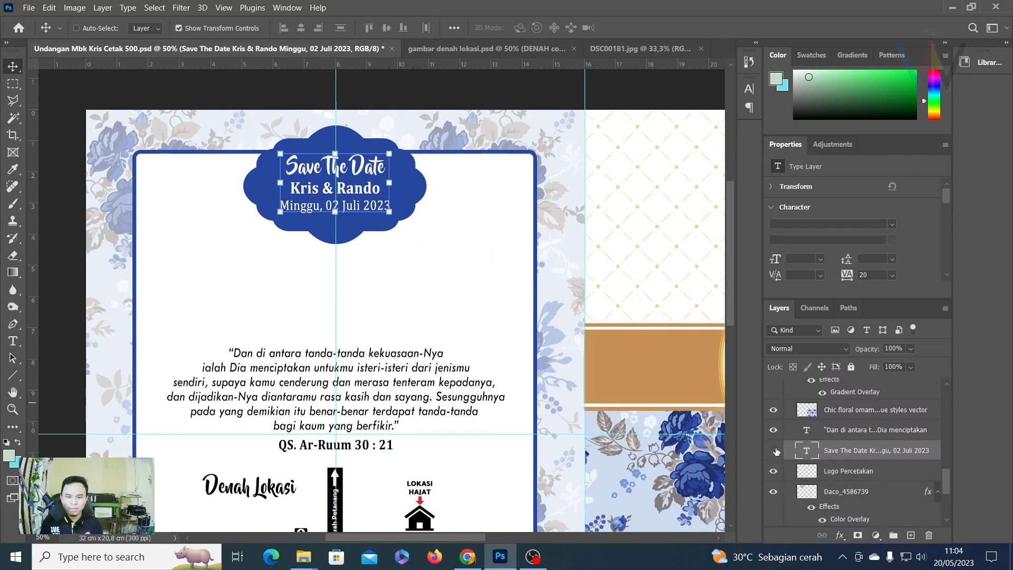
click(774, 451)
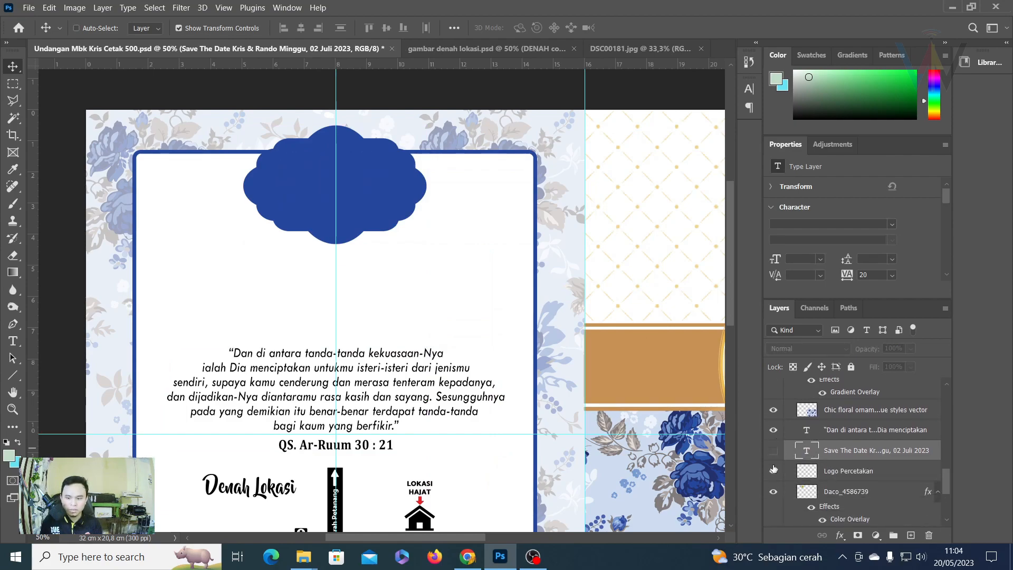
right_click(349, 186)
click(370, 189)
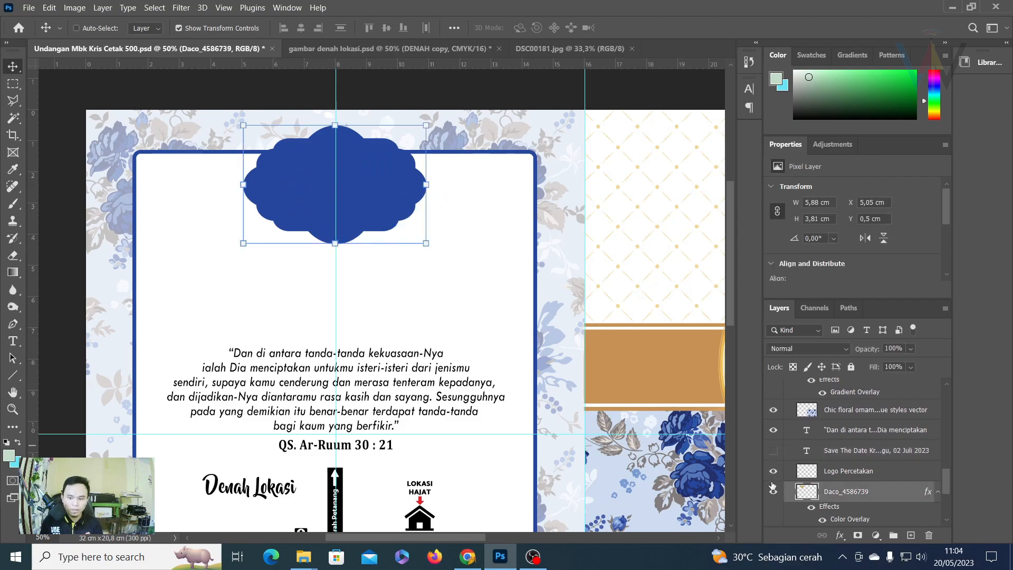
click(773, 490)
key(ctrl)
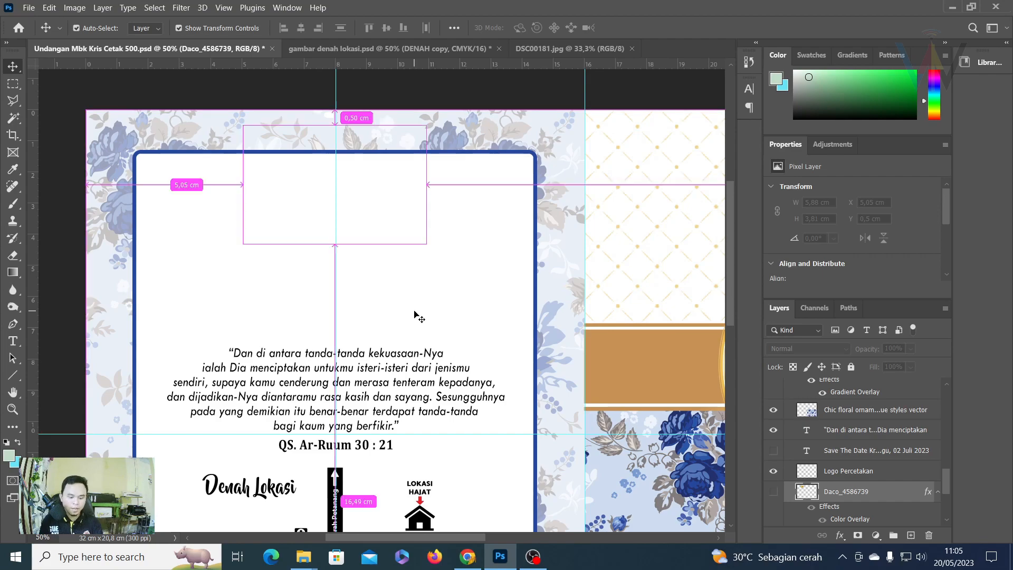
scroll(413, 316, down, 2)
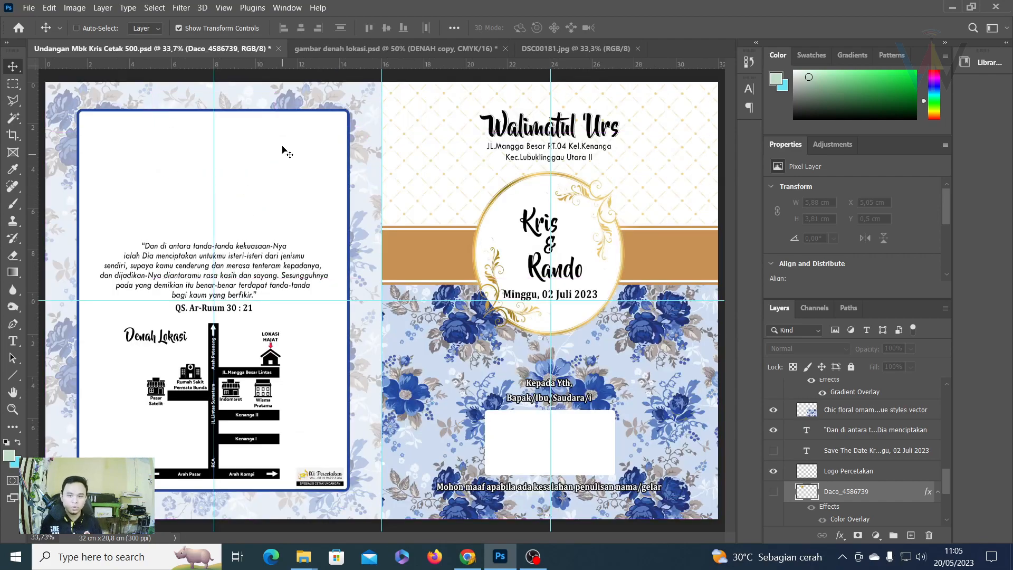
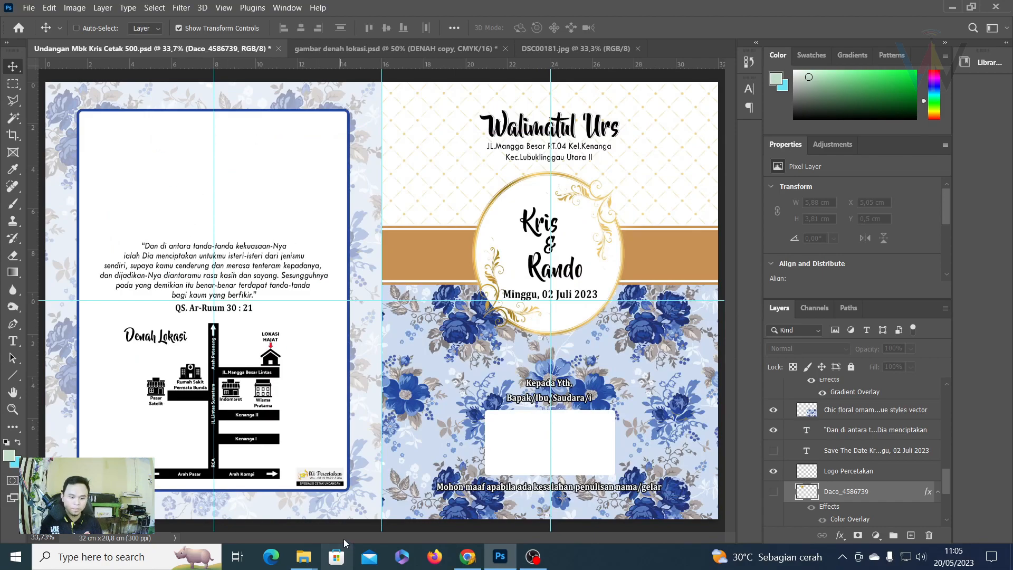
Drag PSX_20230508_063346.jpg from the Downloads window into Photoshop to open it.
mouse_move(311, 557)
click(374, 501)
drag(257, 227, 685, 50)
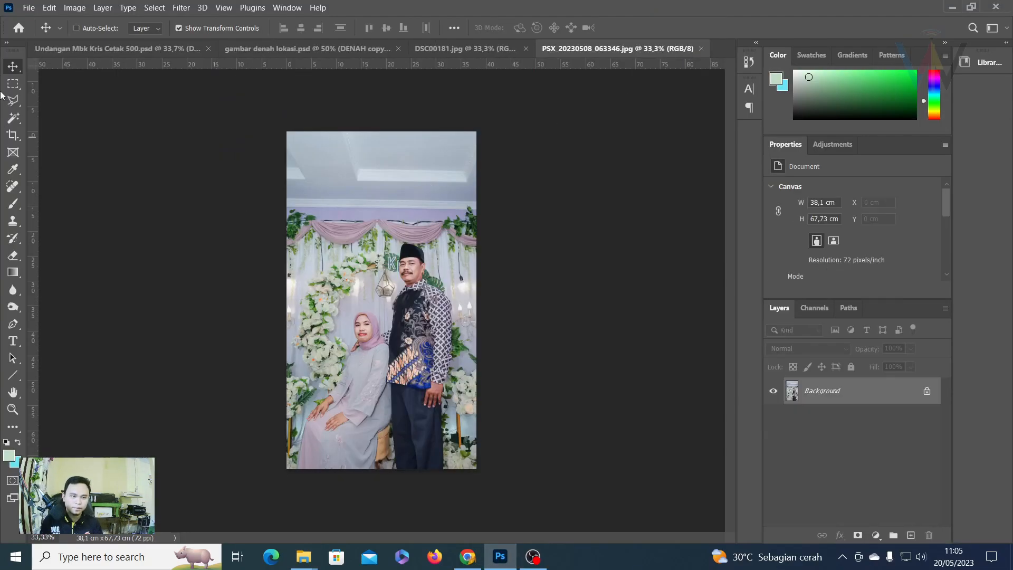
Copy the couple photo into the invitation's left panel and delete its top portion.
drag(262, 221, 224, 195)
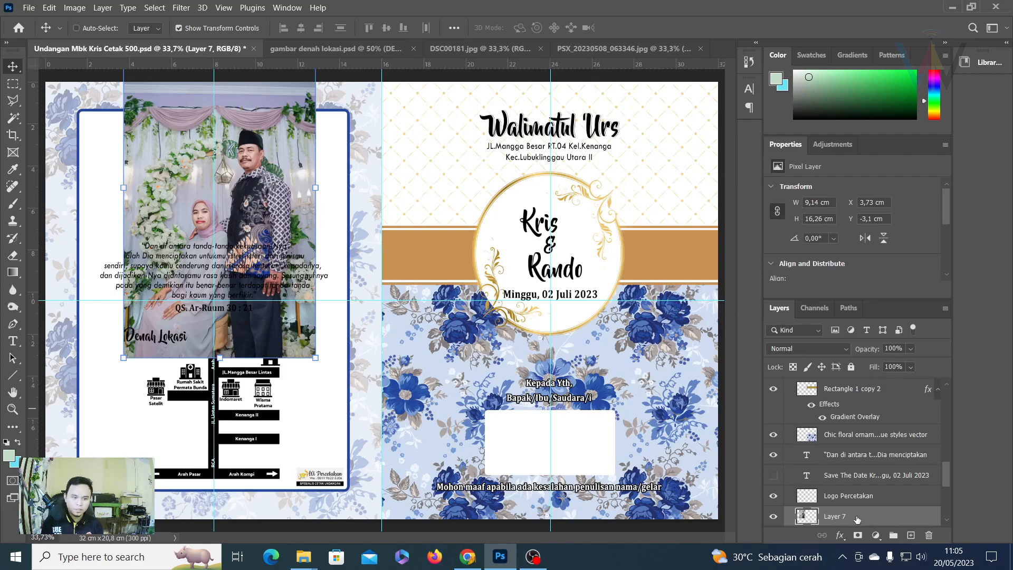
drag(230, 187, 225, 231)
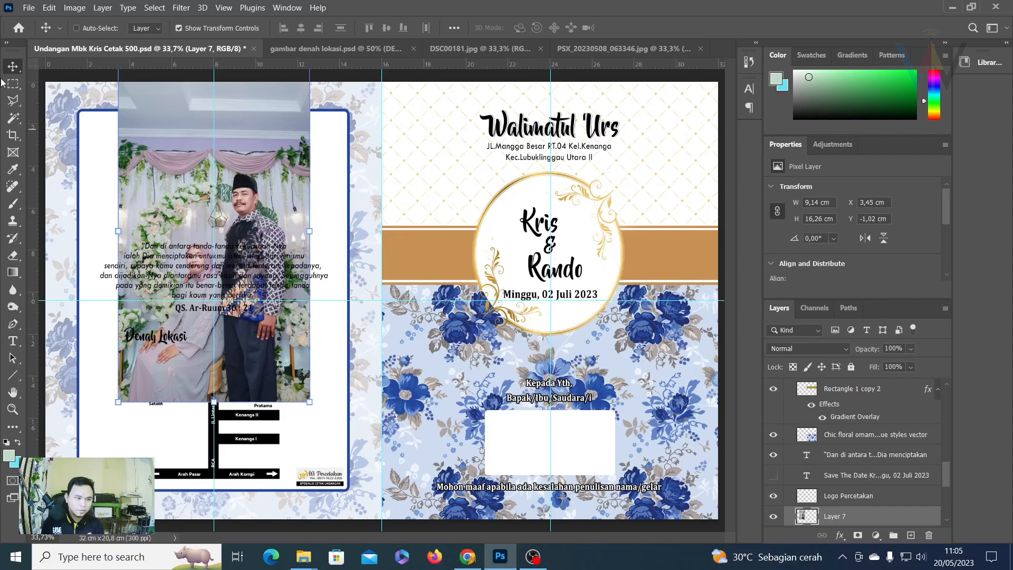
key(m)
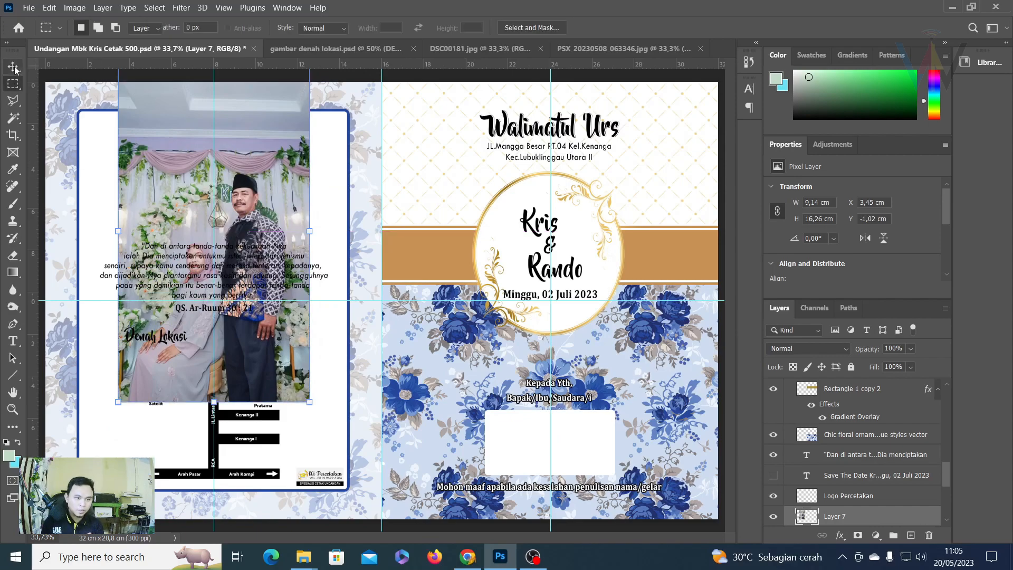
click(13, 66)
drag(259, 140, 263, 189)
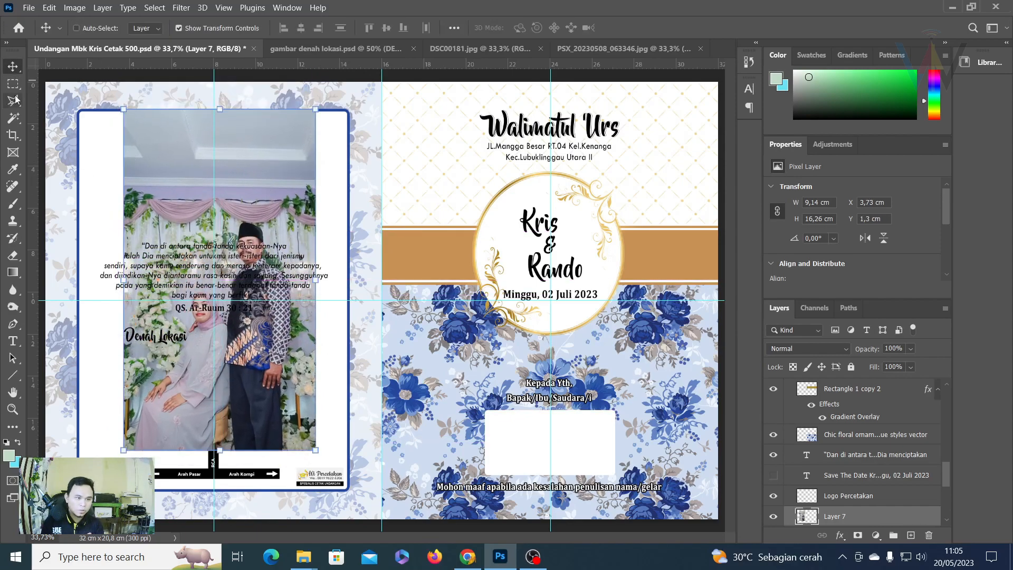
key(m)
drag(111, 96, 362, 212)
key(Delete)
key(ctrl+d)
click(13, 66)
drag(260, 280, 259, 196)
Scale the photo to about 70% and position it just above the quote text.
key(ctrl+t)
drag(217, 330, 219, 298)
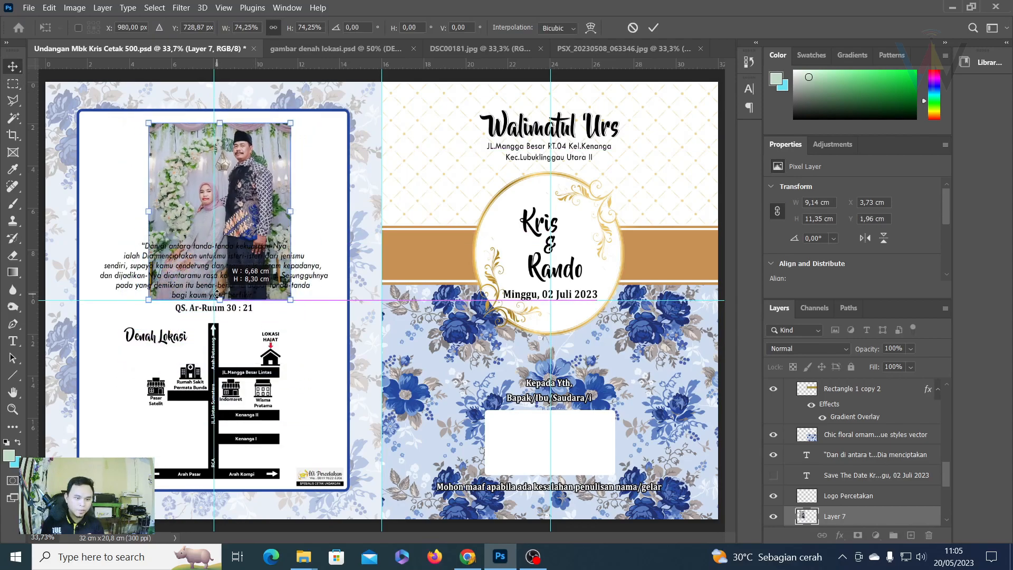
mouse_move(242, 230)
mouse_down()
mouse_move(238, 209)
mouse_move(237, 222)
mouse_up()
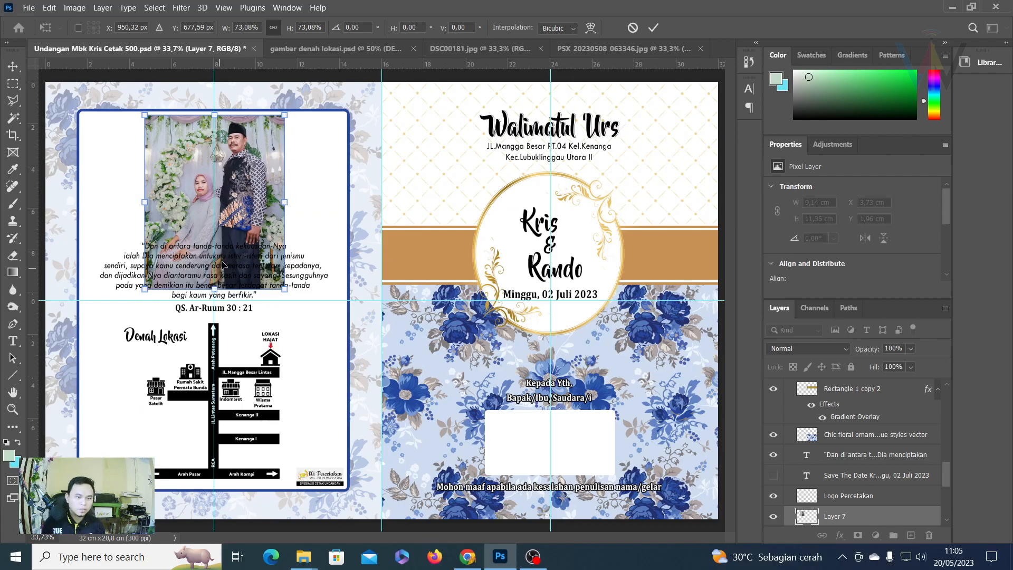
drag(215, 288, 215, 281)
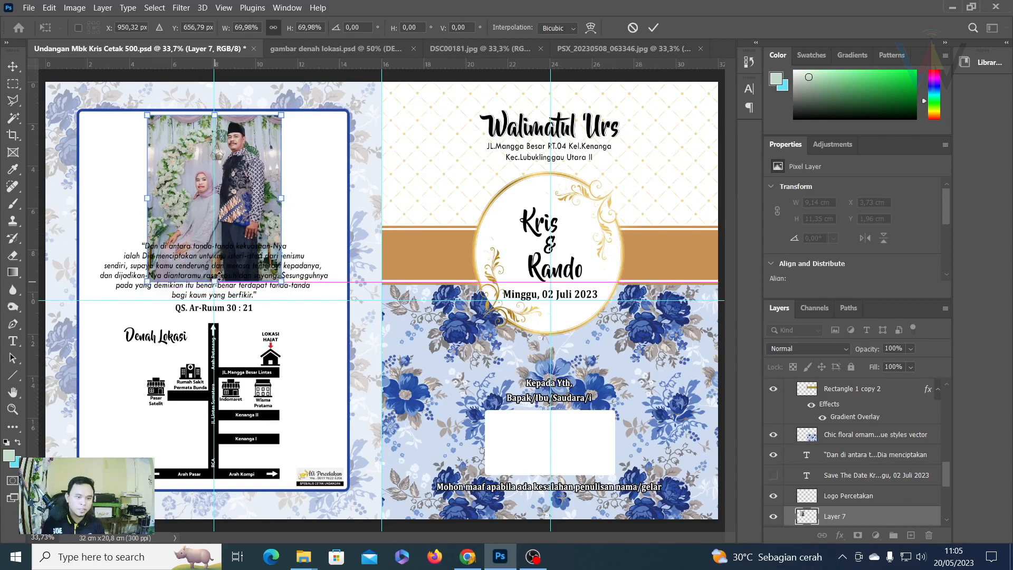
click(653, 27)
key(Left)
key(Left)
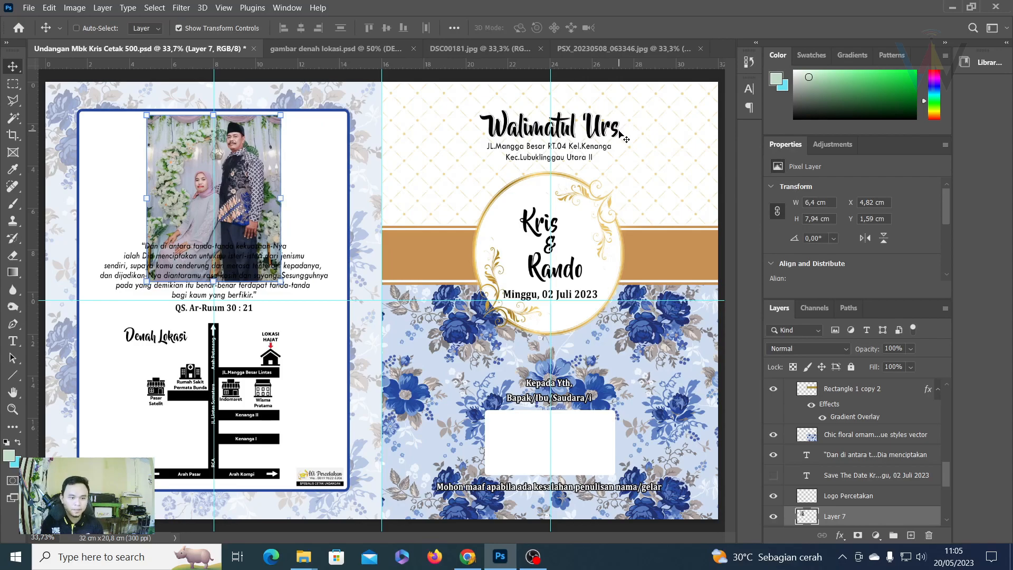
Move the DENAH copy map and the Denah Lokasi title slightly lower.
right_click(243, 418)
click(259, 420)
drag(212, 325, 213, 341)
click(653, 27)
right_click(144, 342)
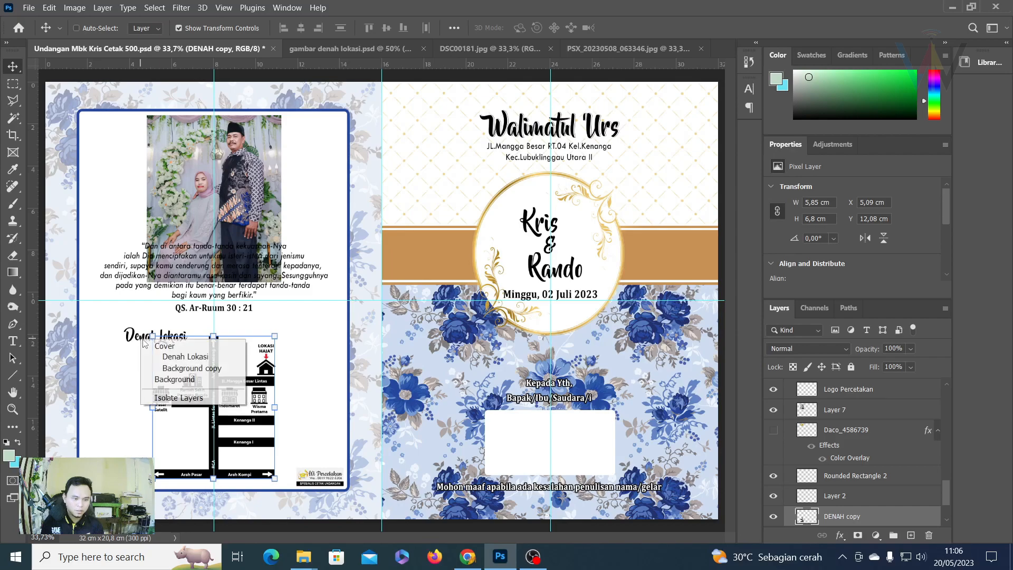
click(185, 357)
drag(151, 337, 154, 356)
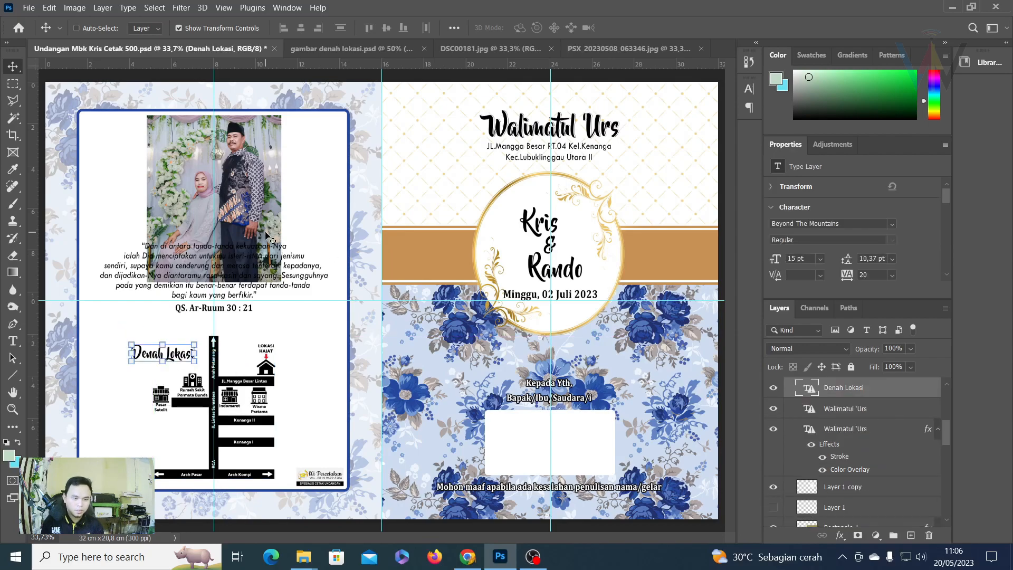
Nudge the verse text down three steps, then select the photo's Layer 7.
right_click(222, 274)
click(248, 288)
key(Down)
key(Down)
key(Down)
key(Down)
key(Down)
key(Down)
key(Down)
key(Down)
key(Down)
key(Down)
key(Down)
key(Down)
key(Down)
key(Down)
key(Down)
key(Down)
key(Down)
key(Down)
key(Down)
key(Down)
key(Down)
key(Down)
key(Down)
key(Down)
key(Down)
key(Down)
key(Down)
key(Down)
key(Down)
key(Down)
key(Down)
key(Down)
key(Down)
key(Down)
key(Down)
key(Down)
key(Down)
key(Down)
key(Down)
key(Down)
key(Down)
key(Down)
key(Down)
key(Down)
key(Down)
key(Down)
key(Down)
key(Down)
key(Down)
key(Down)
key(Down)
key(Down)
key(Down)
key(Down)
key(Down)
key(Down)
key(Down)
key(Down)
key(Down)
key(Down)
key(Down)
key(Down)
key(Down)
key(Down)
key(Down)
key(Down)
key(Down)
key(Down)
key(Down)
key(Down)
key(Down)
key(Down)
key(Down)
key(Down)
key(Down)
key(Down)
key(Down)
key(Down)
key(Down)
key(Down)
key(Down)
key(Down)
key(Down)
key(Down)
key(Down)
key(Down)
key(Down)
key(Down)
key(Down)
key(Down)
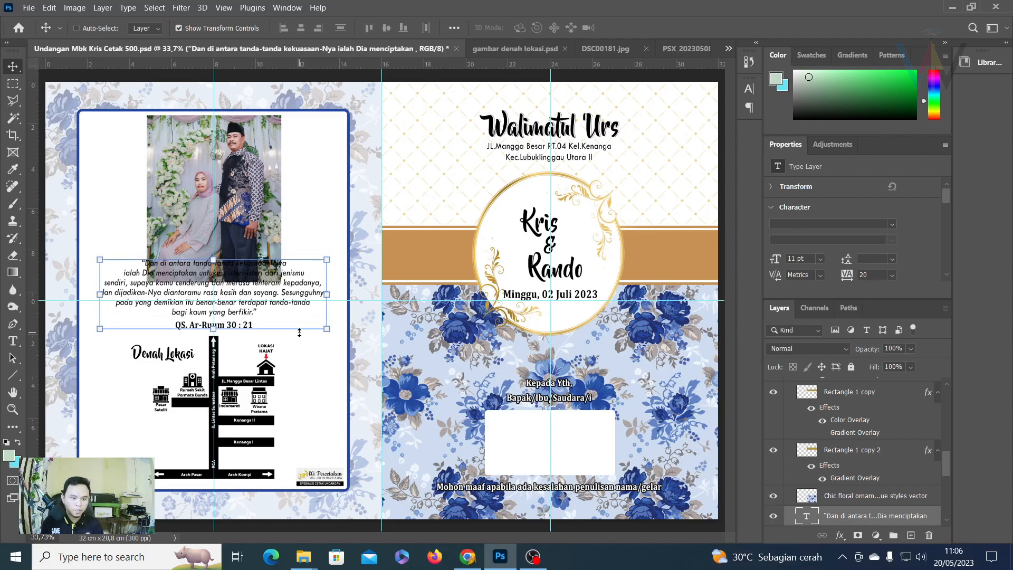
key(Down)
key(Down)
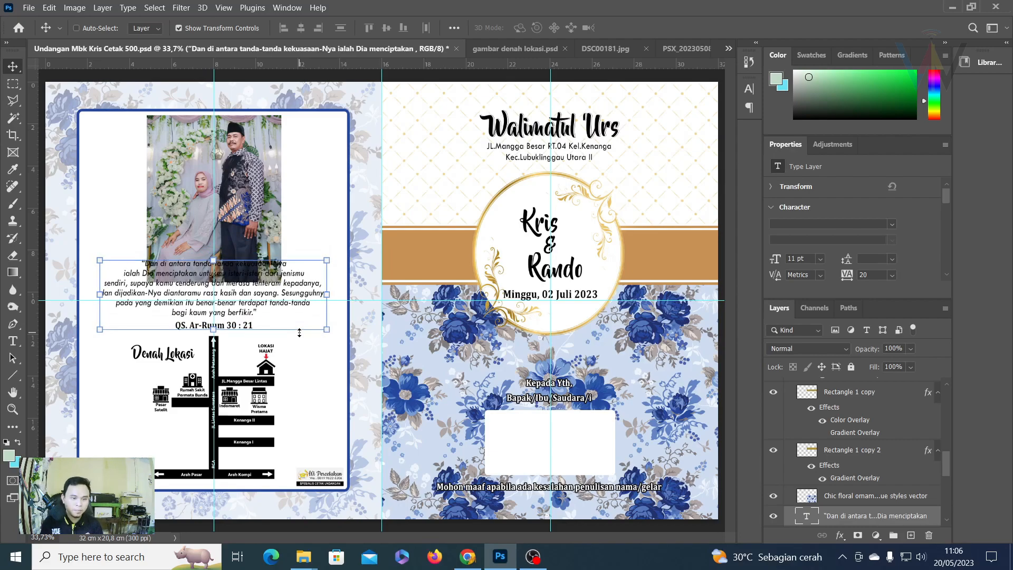
key(Down)
key(Down)
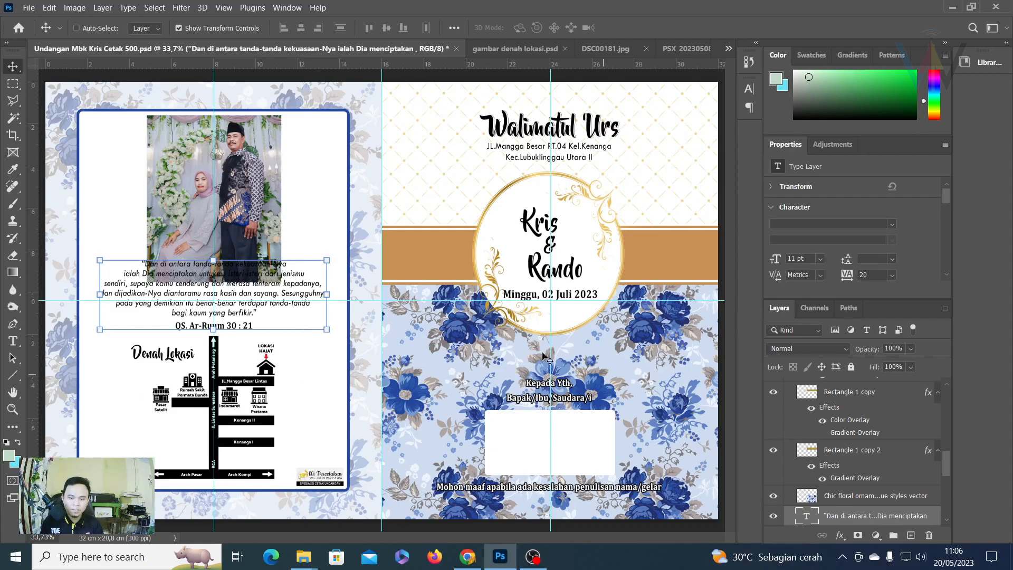
right_click(156, 158)
click(174, 161)
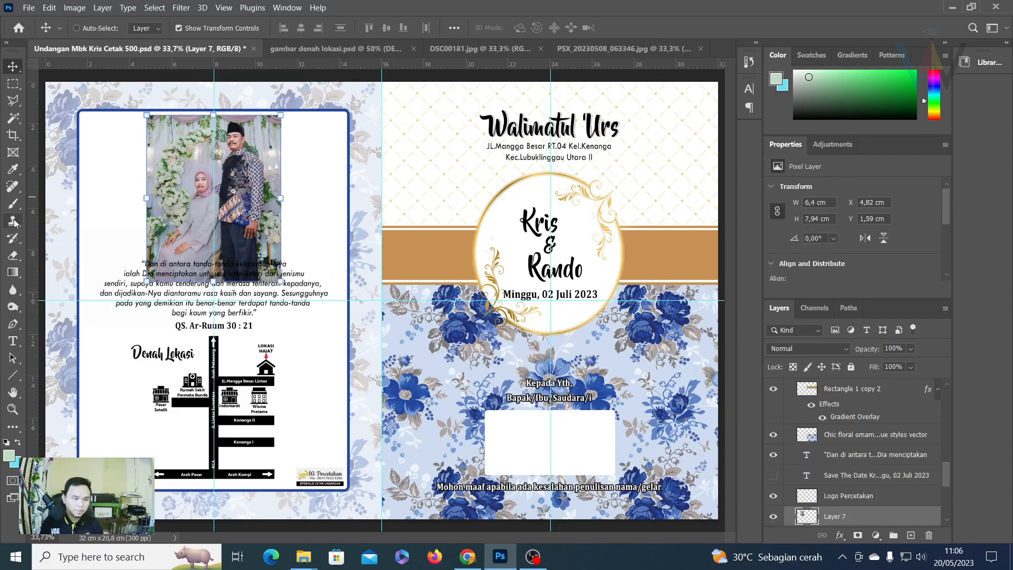
Erase the photo's lower band behind the verse with a soft round eraser, size 300.
click(13, 255)
click(64, 255)
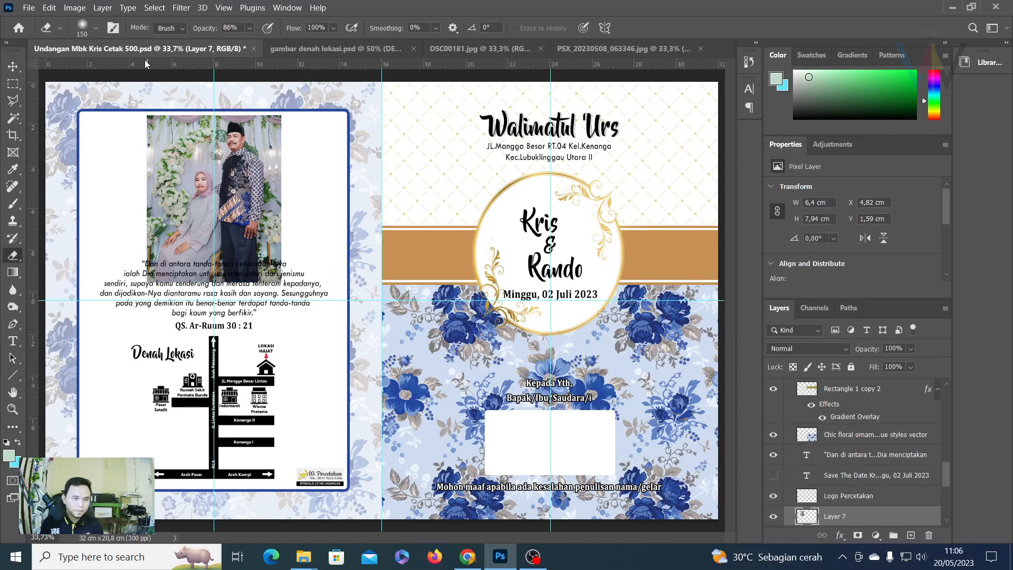
click(96, 28)
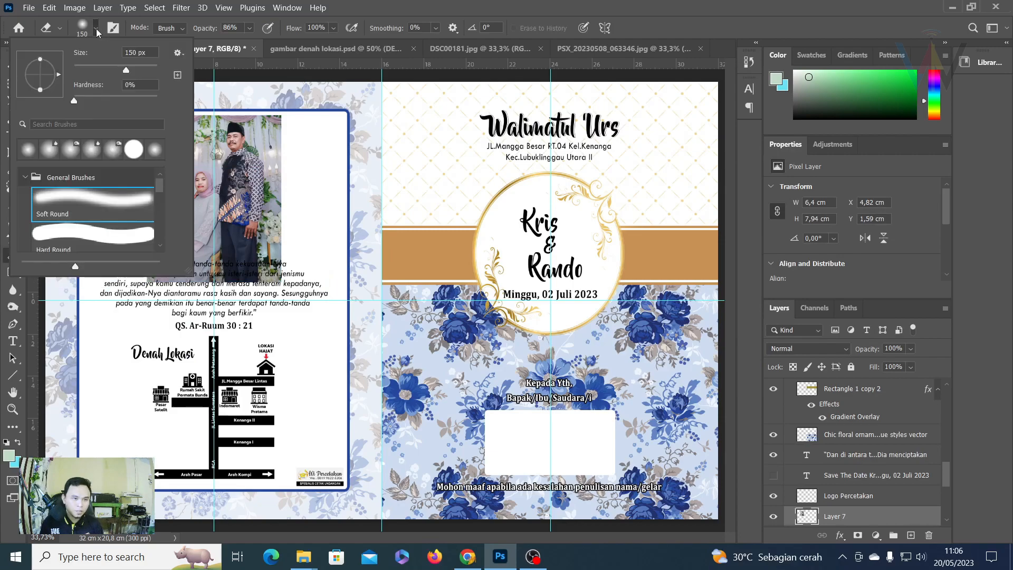
double_click(80, 211)
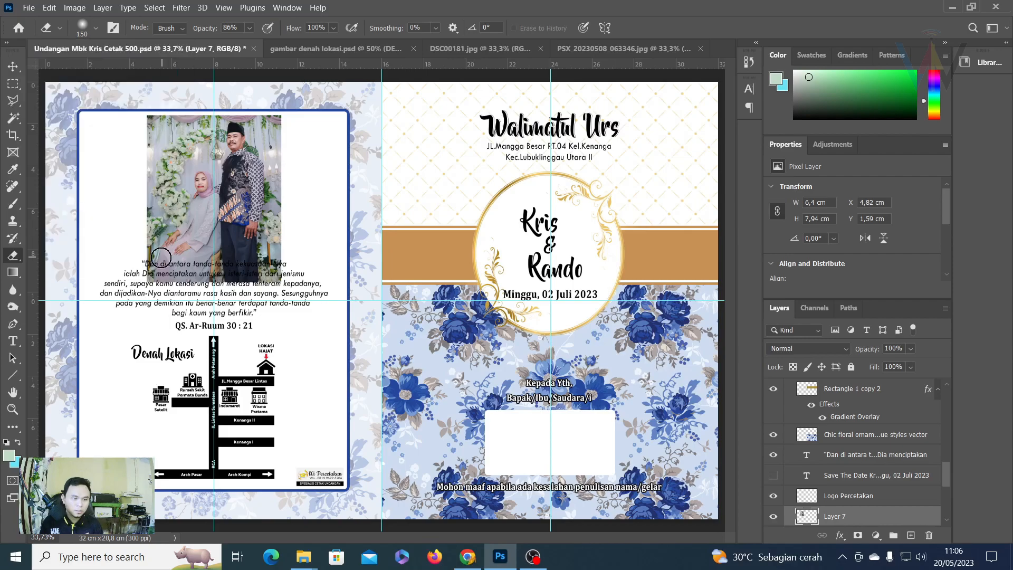
key(bracketright)
key(bracketright)
key(bracketright)
key(bracketright)
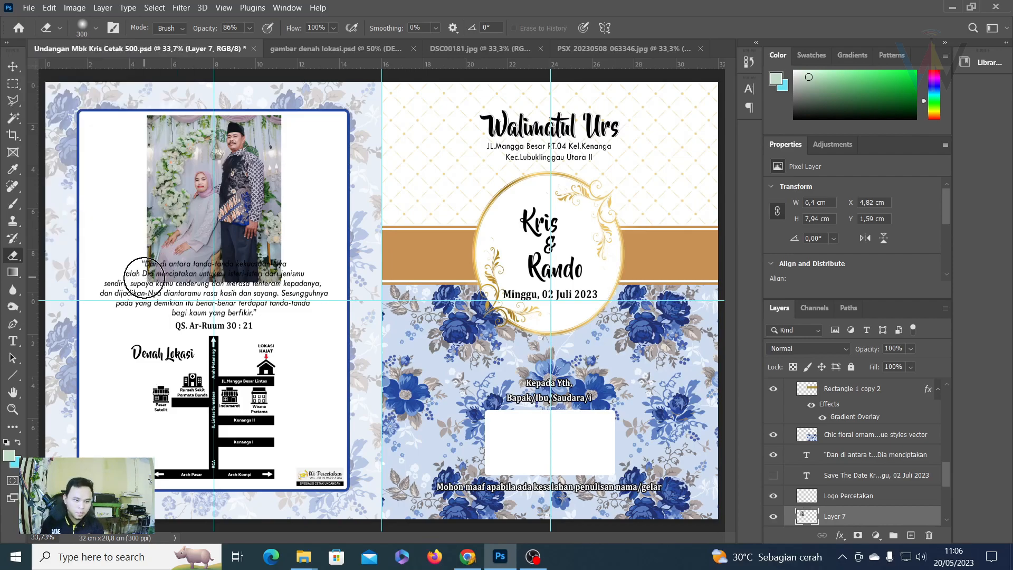
drag(144, 277, 284, 277)
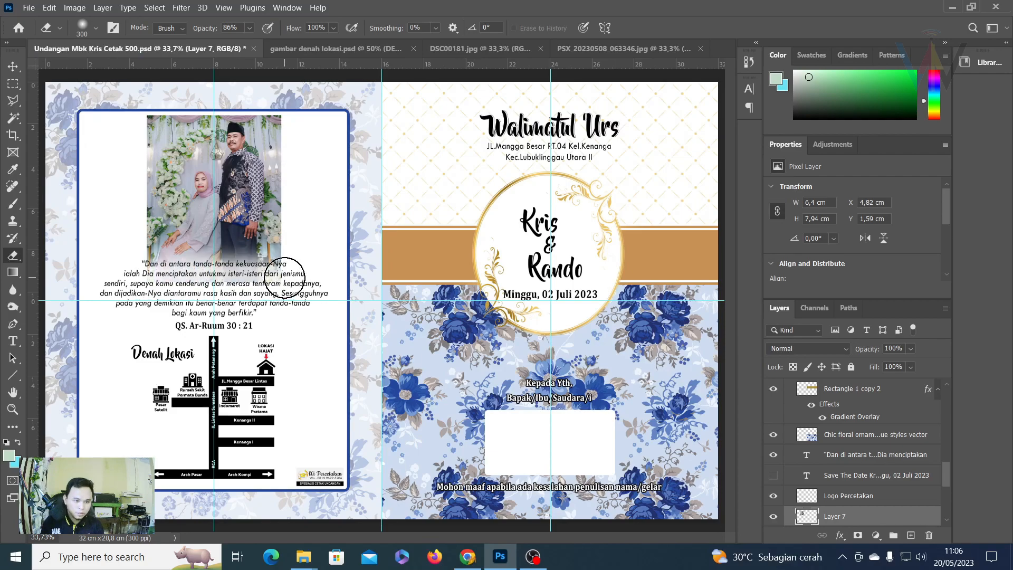
click(145, 278)
shift+click(279, 280)
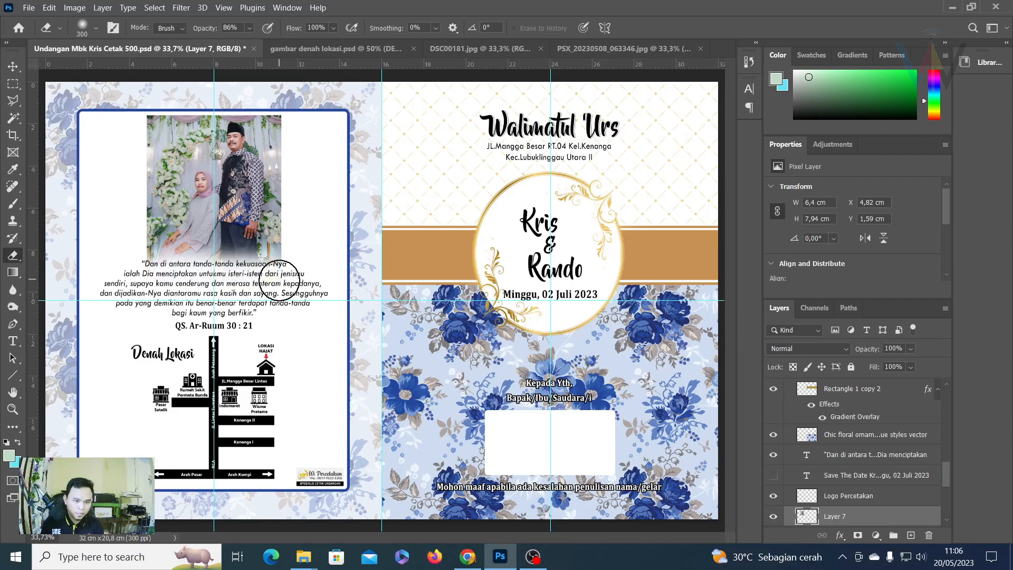
click(140, 276)
shift+click(284, 281)
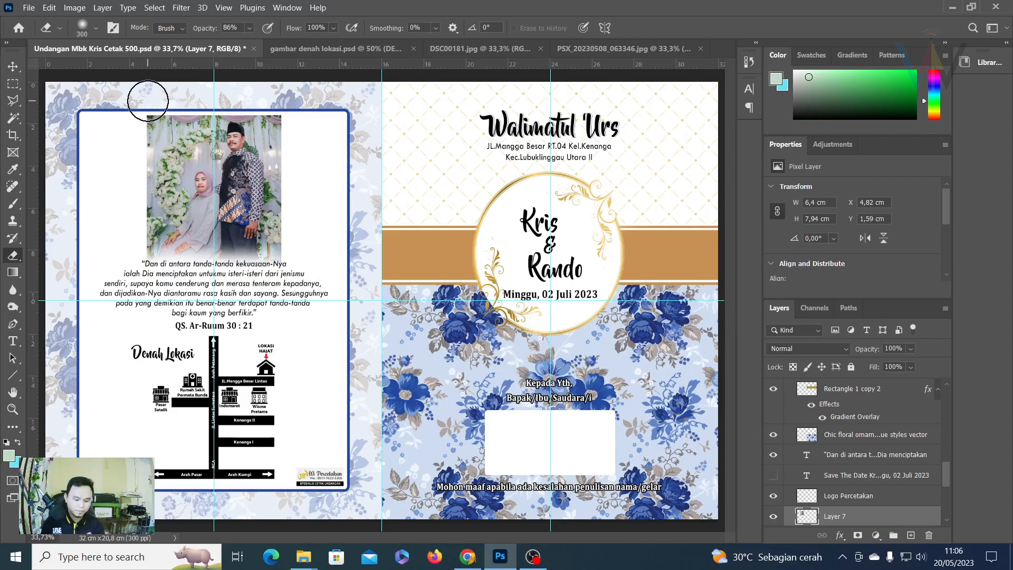
Soften the photo's top, left and right edges with a 125 px eraser.
key(ctrl+plus)
drag(158, 129, 294, 376)
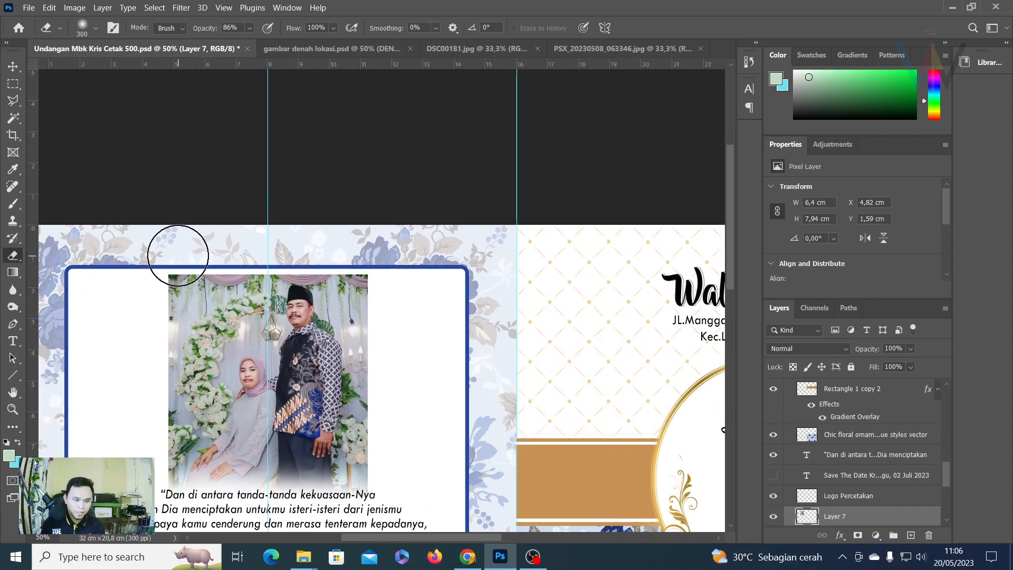
key(bracketleft)
key(bracketleft)
key(bracketleft)
key(bracketleft)
key(bracketleft)
key(bracketleft)
drag(169, 269, 369, 268)
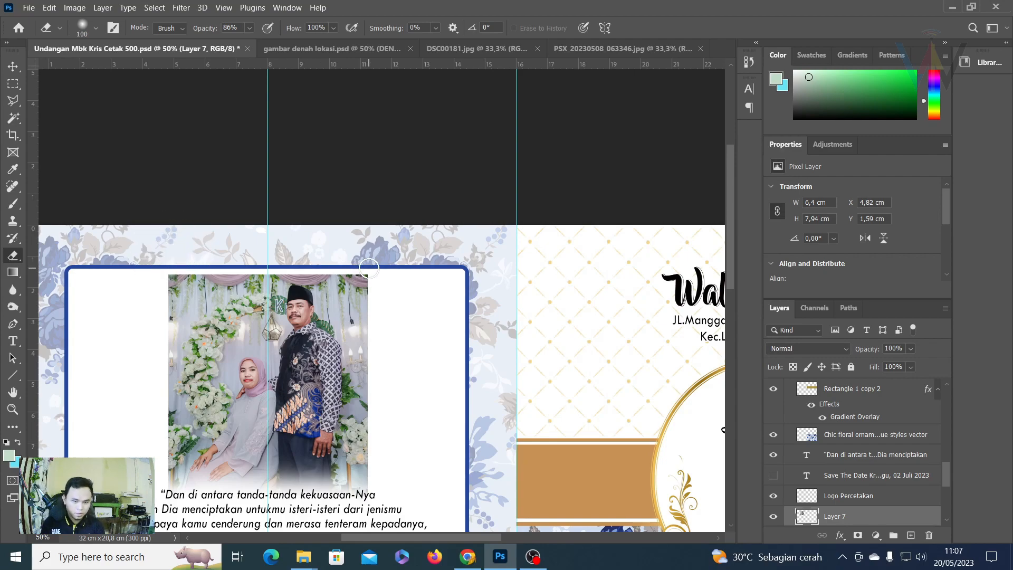
drag(165, 270, 373, 271)
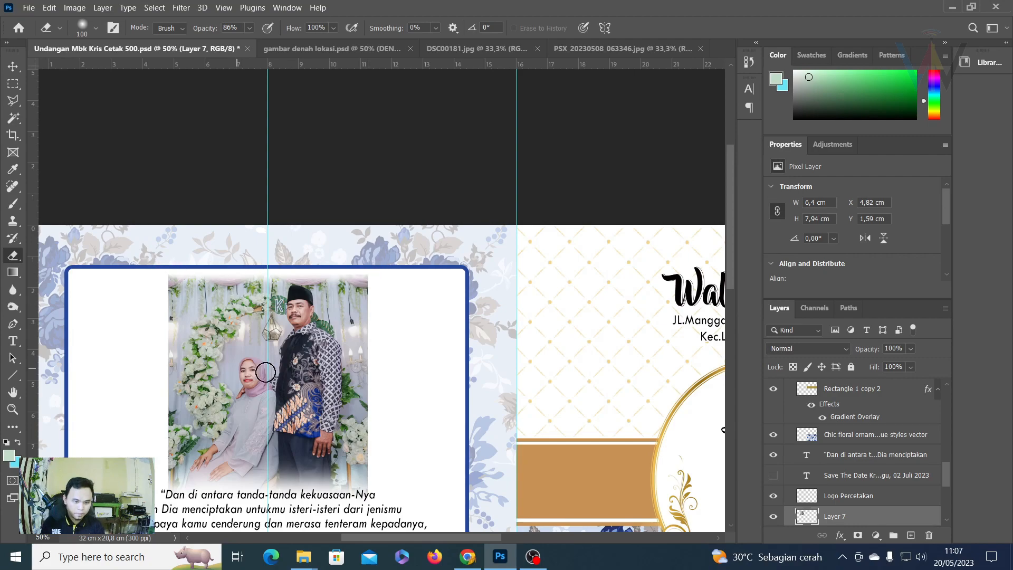
drag(267, 372, 253, 216)
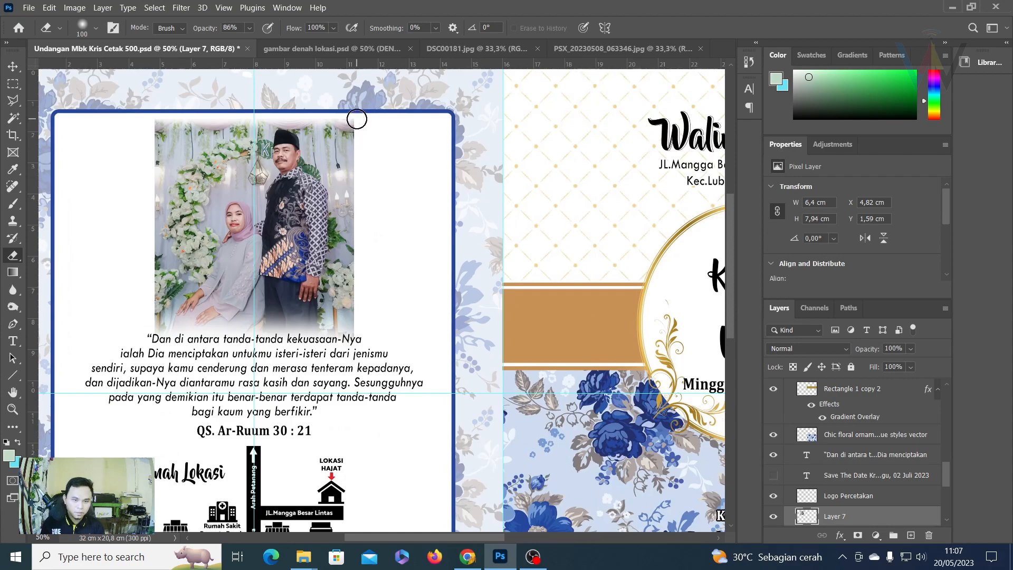
shift+click(358, 339)
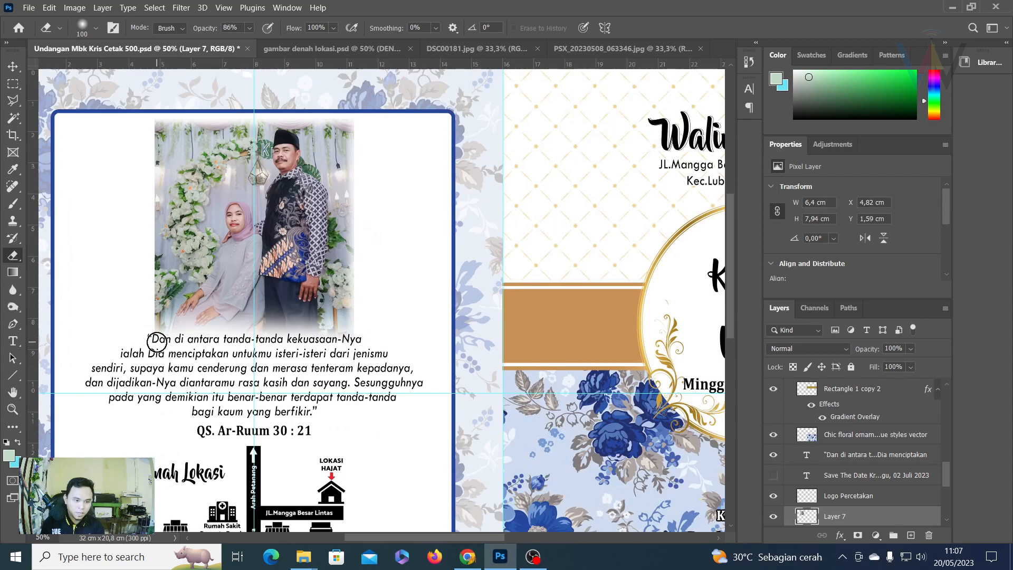
shift+click(148, 336)
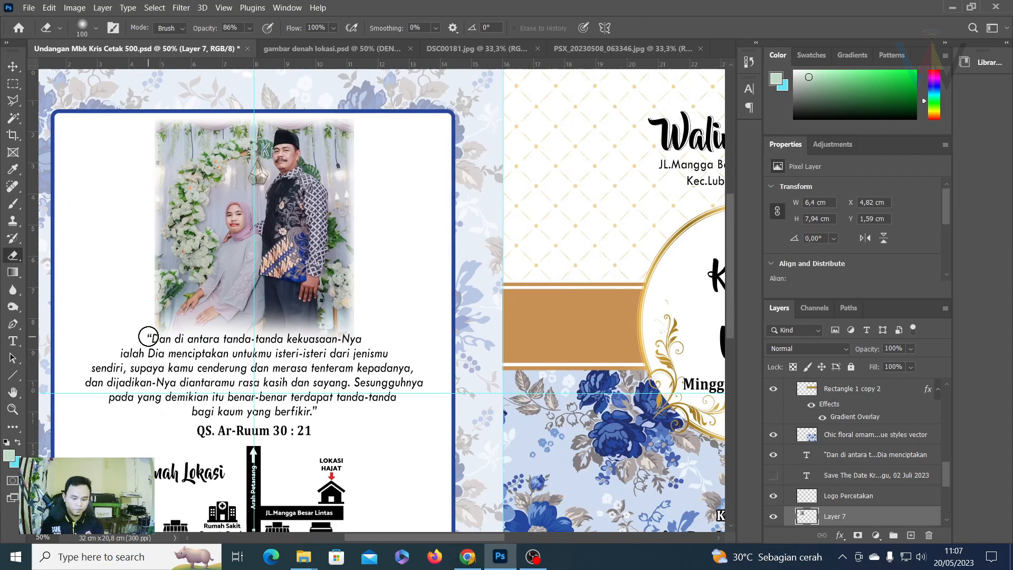
key(ctrl+0)
key(m)
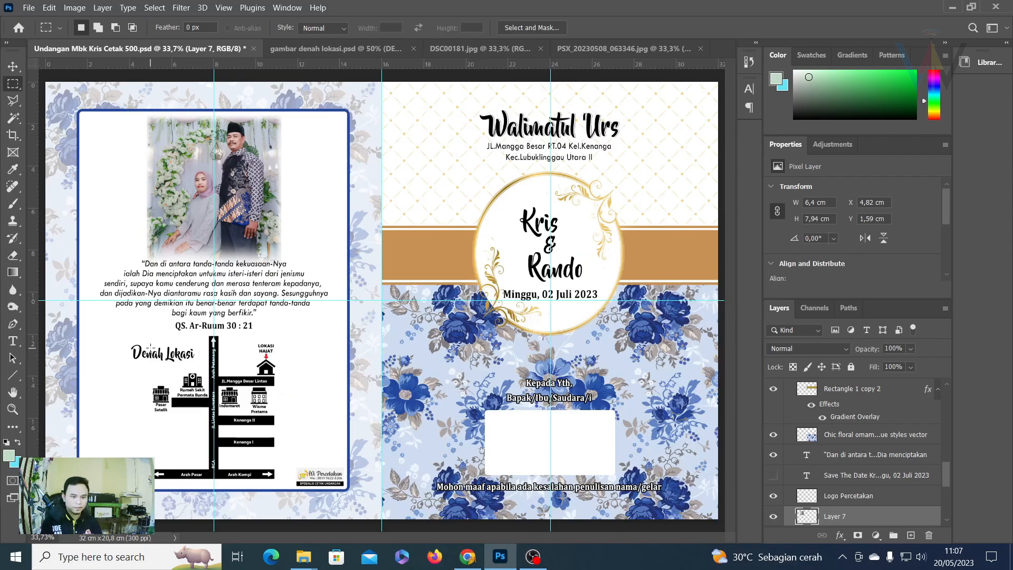
Set the verse and its QS. Ar-Ruum 30 : 21 reference to 10 pt.
key(v)
right_click(186, 293)
click(211, 299)
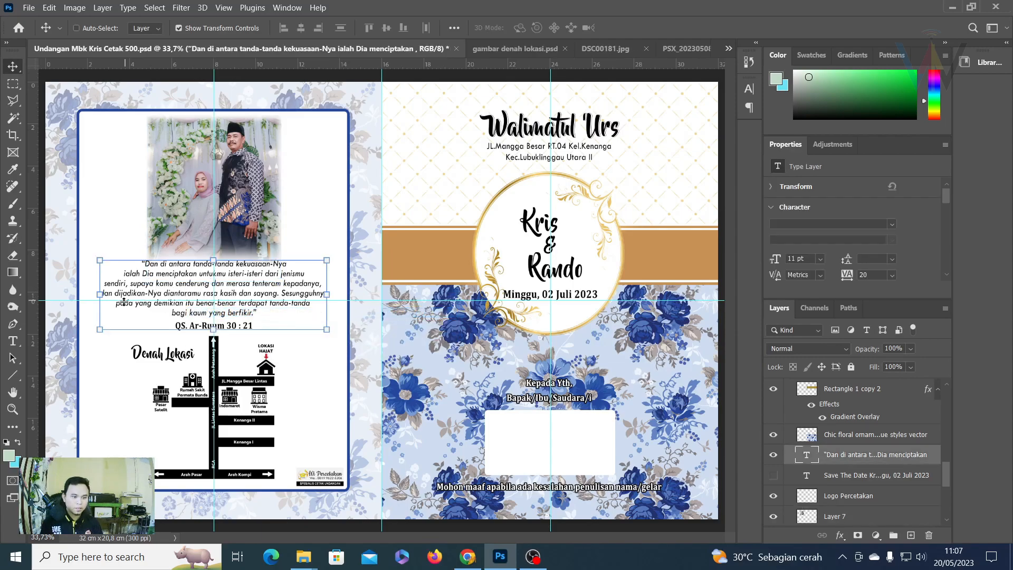
click(13, 343)
drag(147, 266, 278, 327)
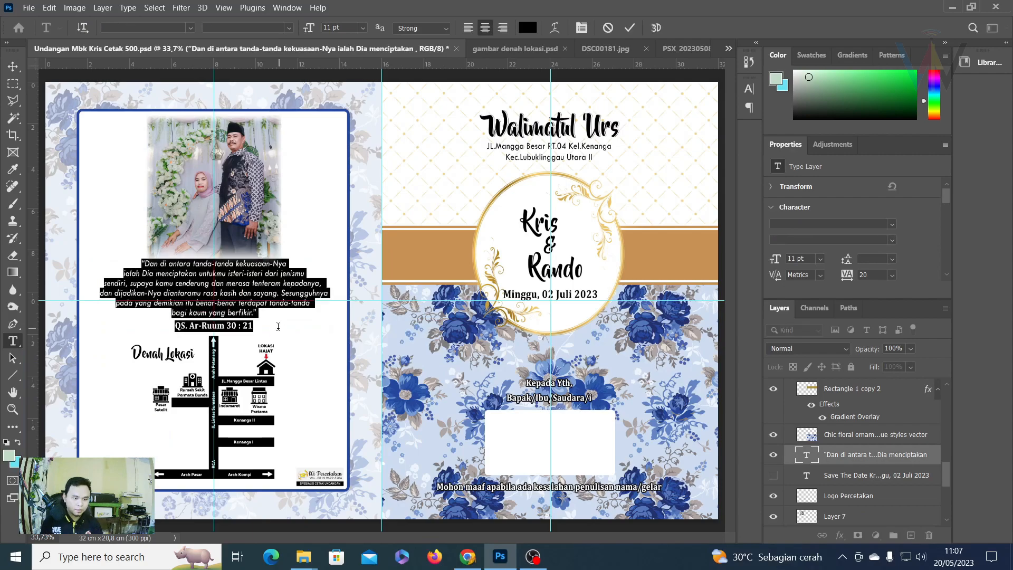
click(330, 29)
text(10)
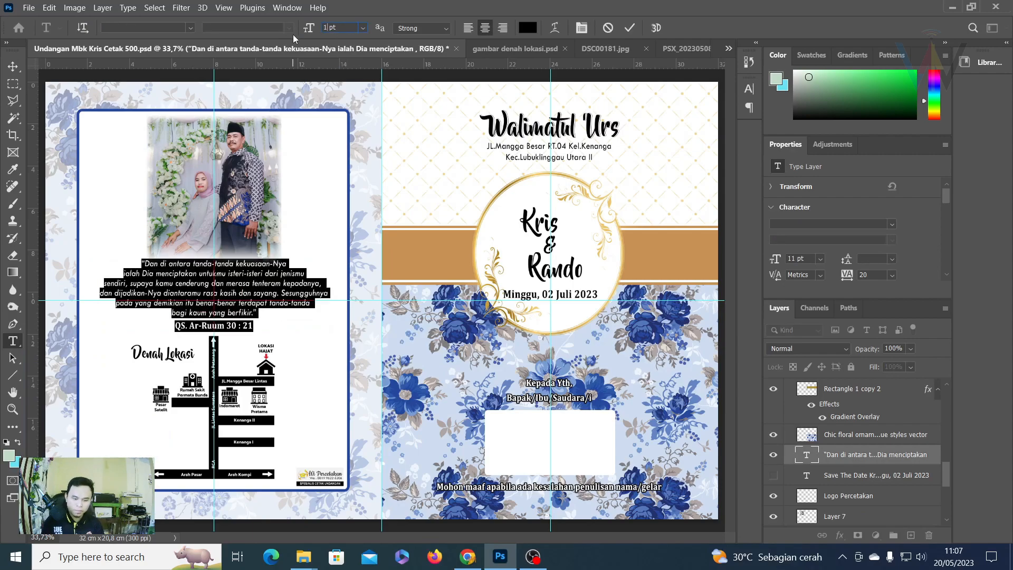
key(Return)
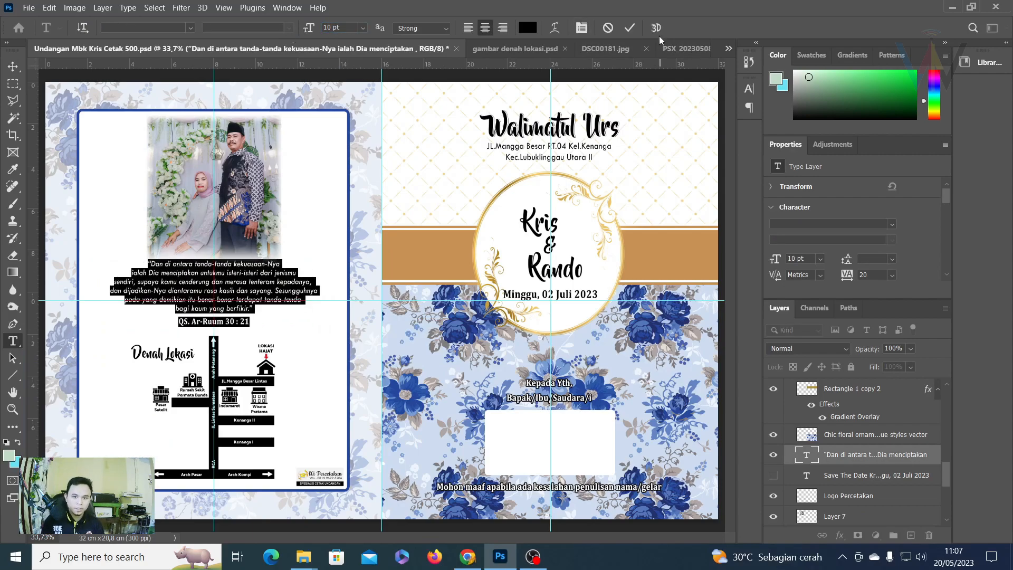
click(629, 27)
Nudge the verse slightly lower and zoom to 66.7% on the couple photo.
click(11, 69)
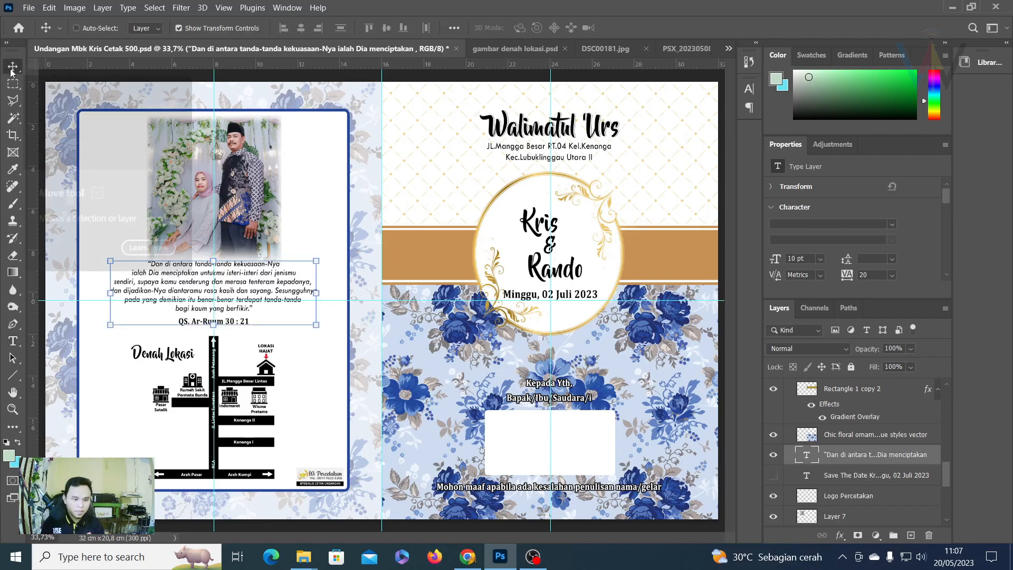
key(Down)
key(Down)
key(Down)
key(Down)
key(Down)
key(Down)
key(Down)
key(Down)
key(Down)
key(Down)
key(Down)
key(Down)
key(Down)
key(Down)
key(Down)
key(Down)
key(Down)
key(Down)
key(Down)
key(Down)
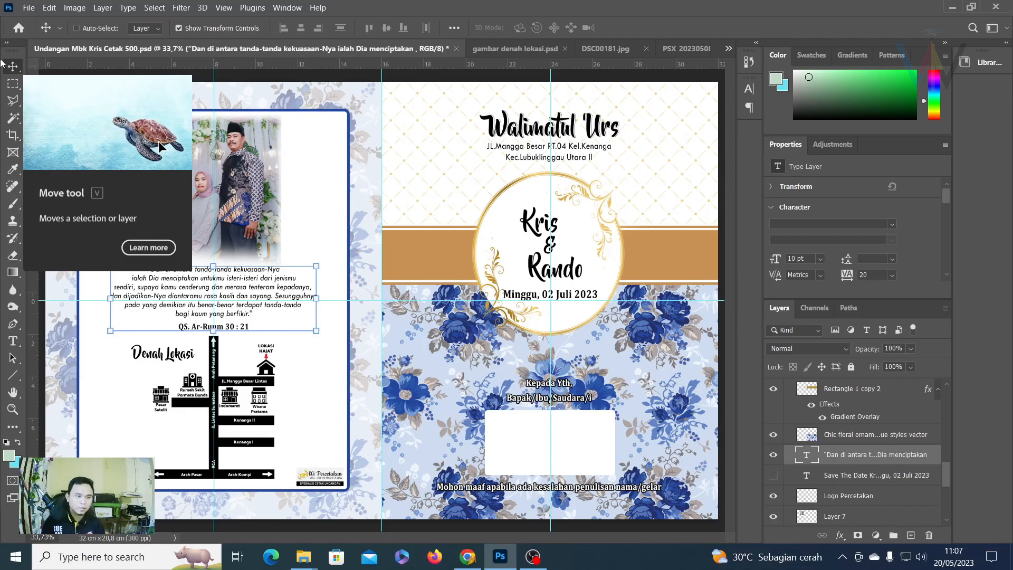
click(13, 100)
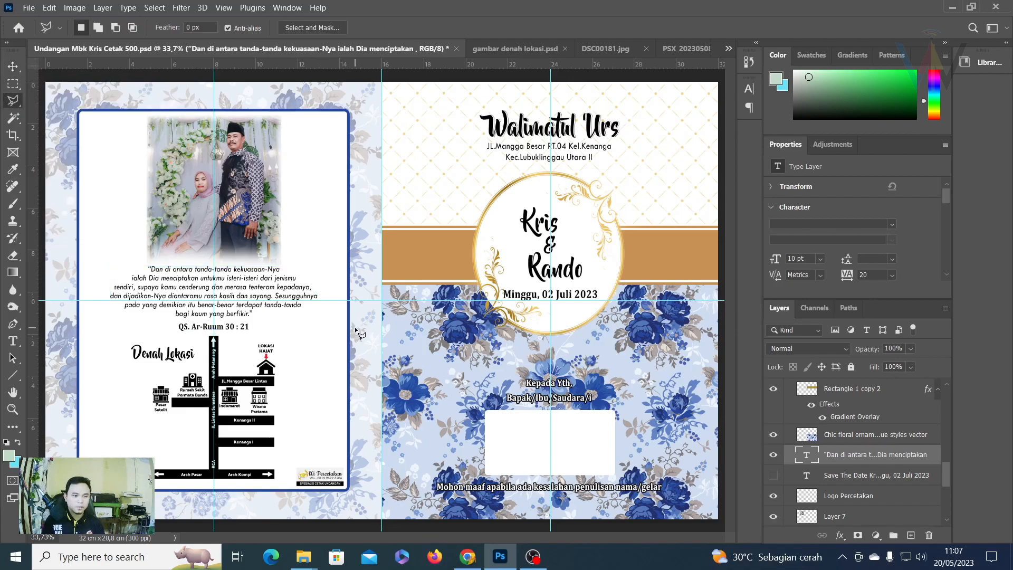
key(ctrl+plus)
key(ctrl+plus)
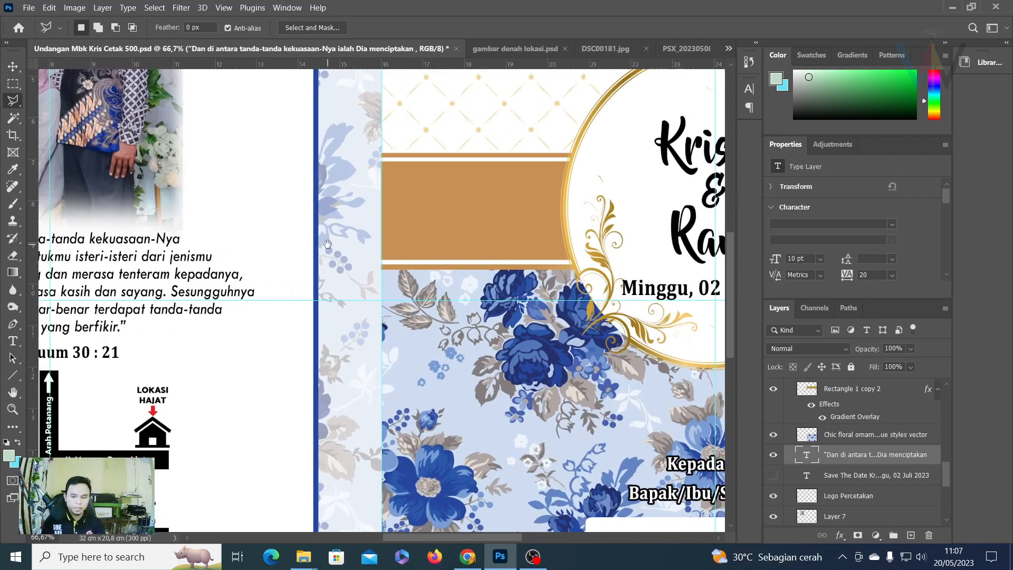
drag(327, 244, 575, 395)
click(13, 66)
Add a 'Keluarga' caption with the parents' names along the photo's bottom edge.
right_click(330, 174)
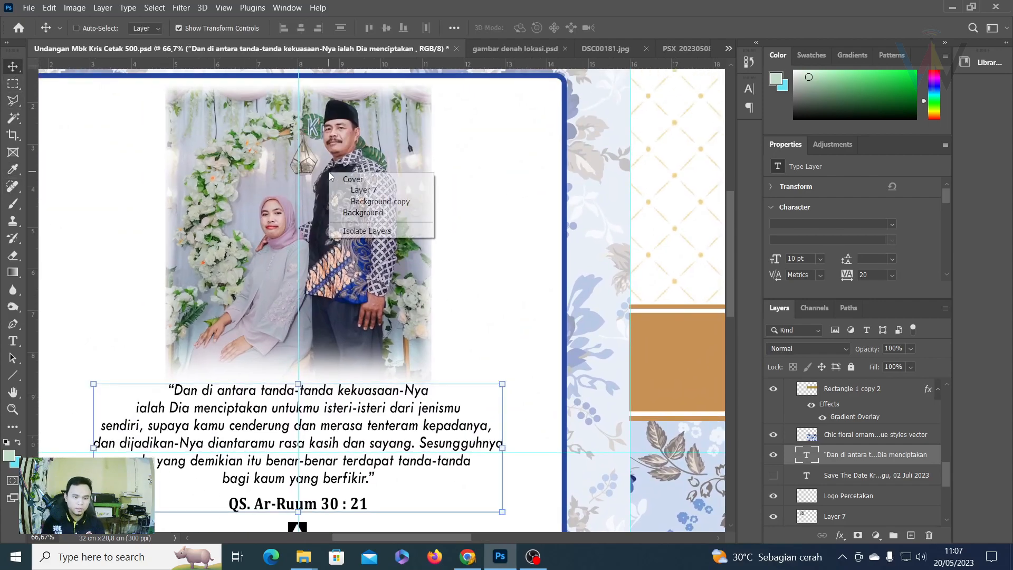
click(368, 191)
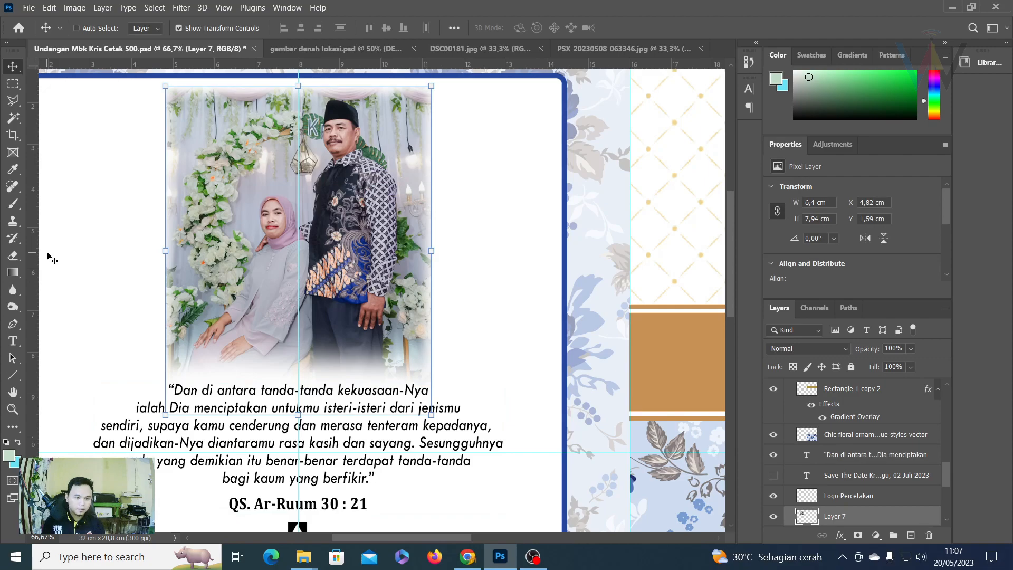
click(13, 341)
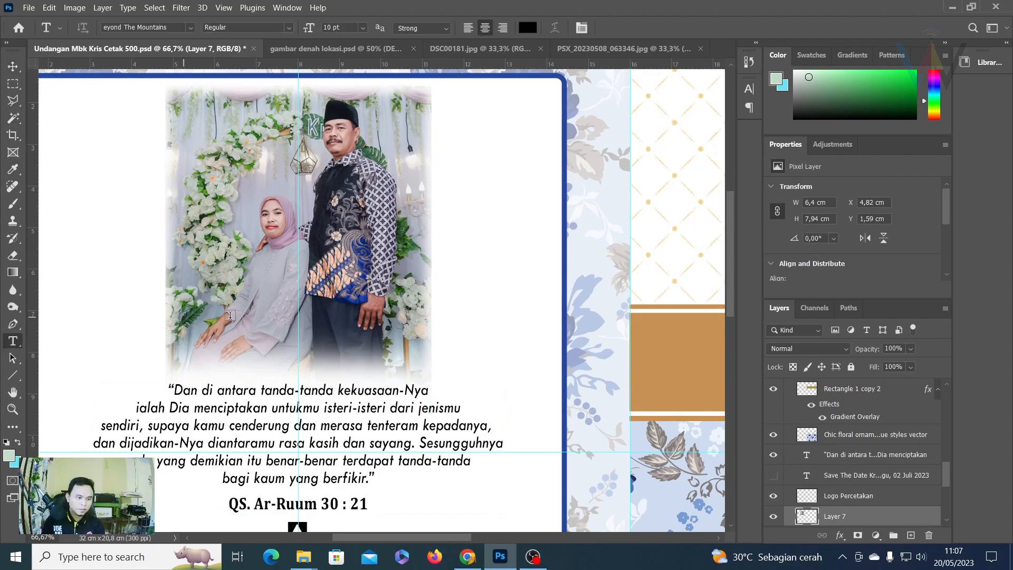
click(260, 339)
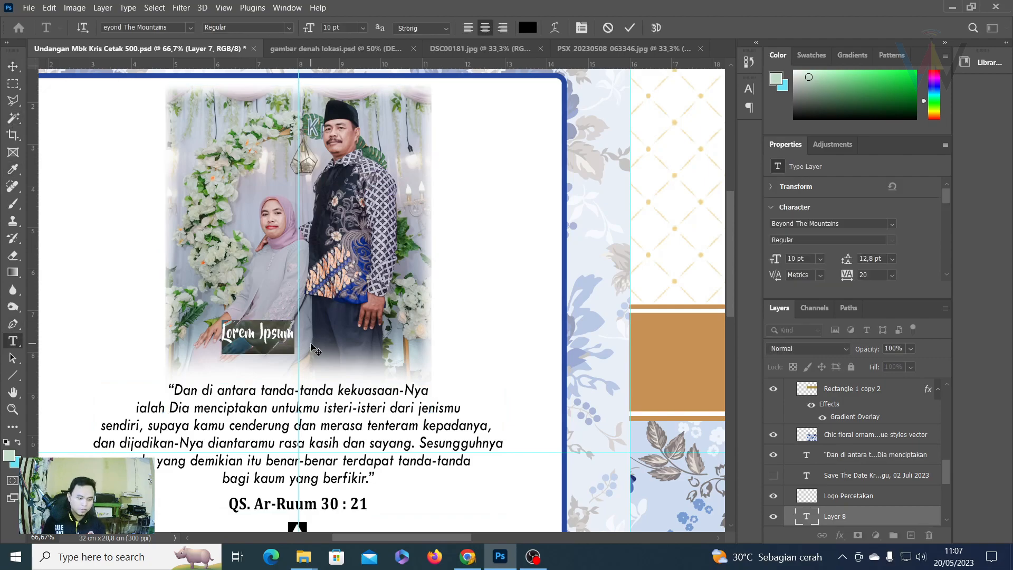
text(Kel)
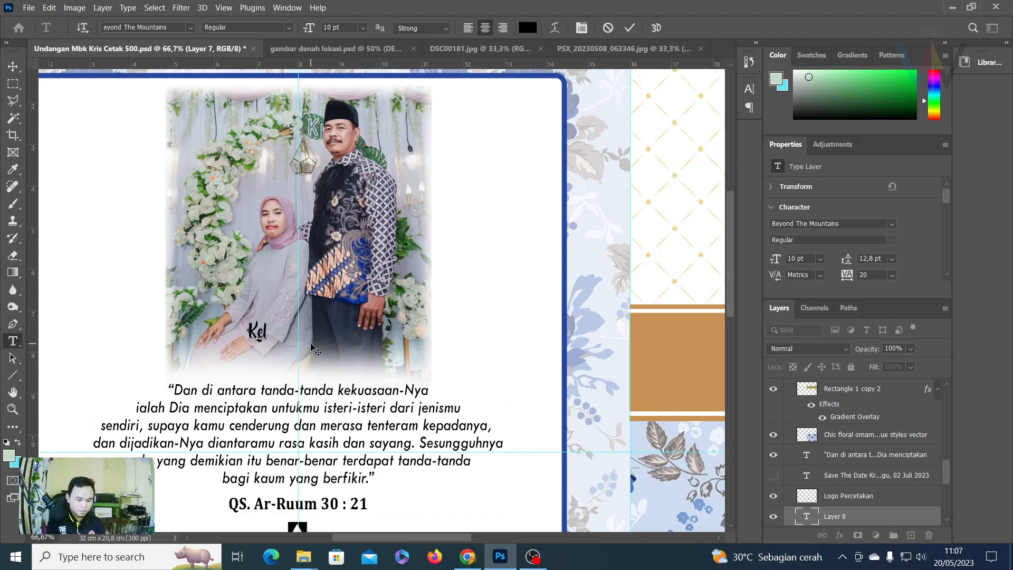
text(.)
text(Bapak)
key(BackSpace)
key(BackSpace)
key(BackSpace)
key(BackSpace)
key(BackSpace)
key(BackSpace)
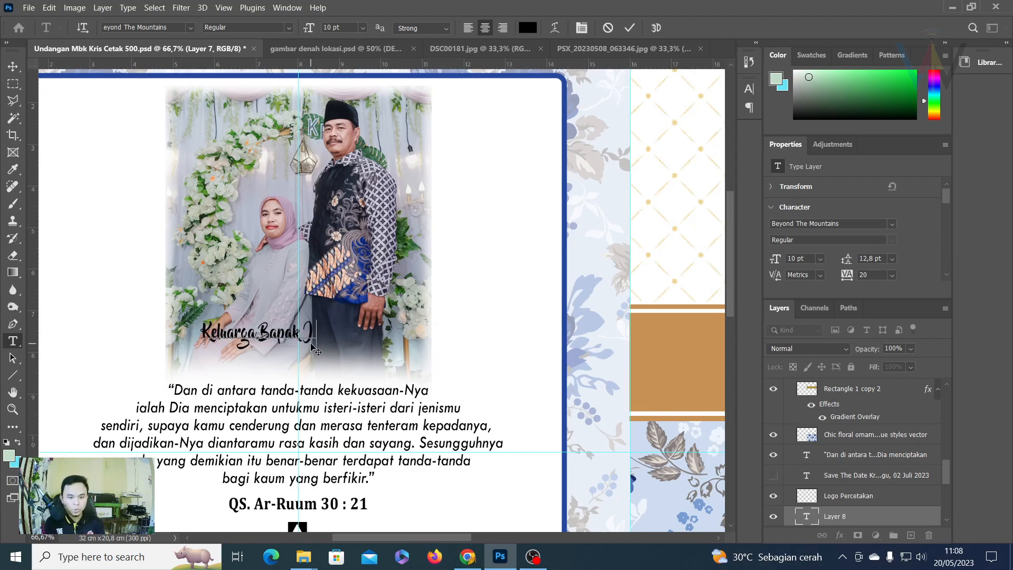
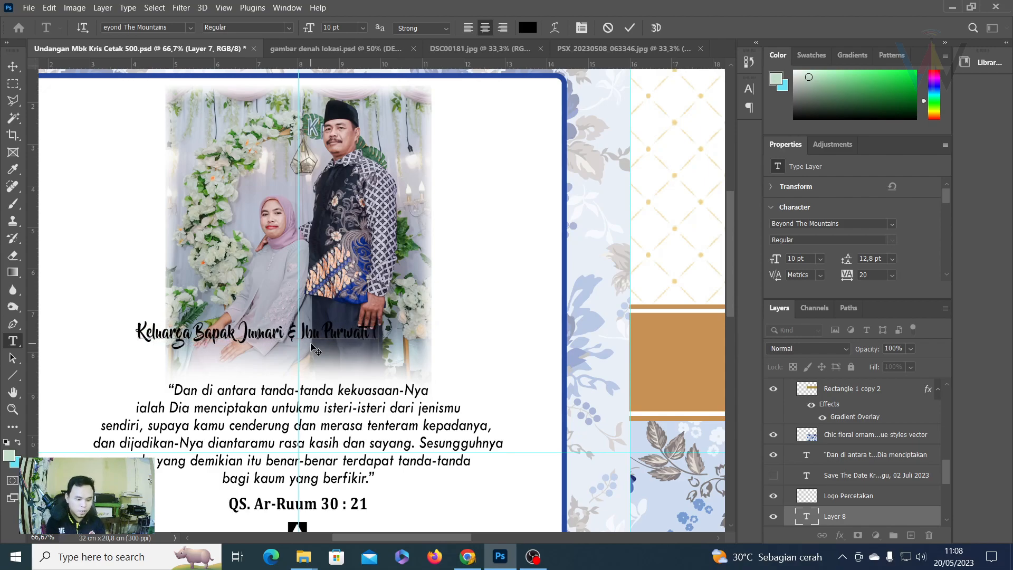
text((Sipor))
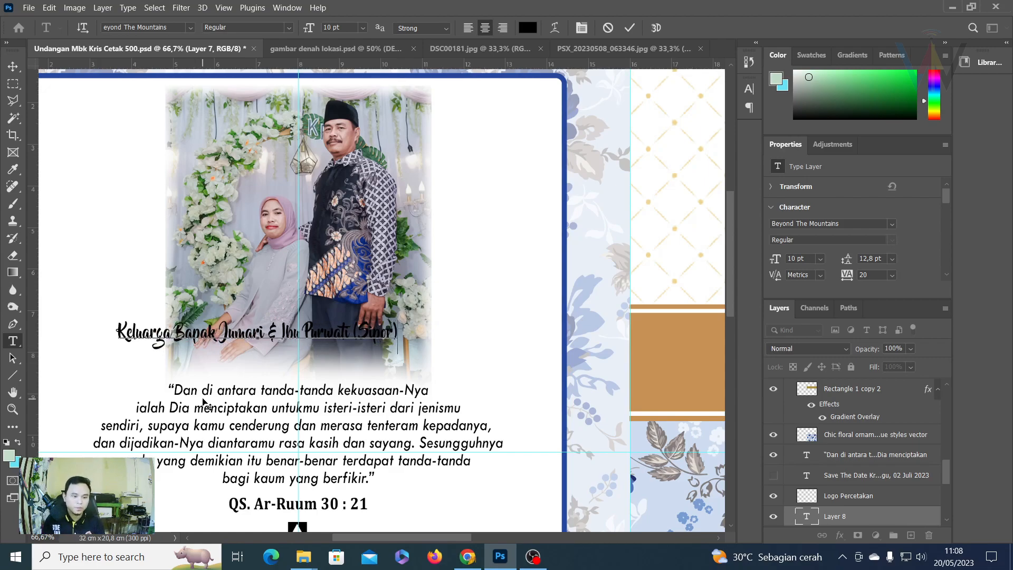
click(629, 27)
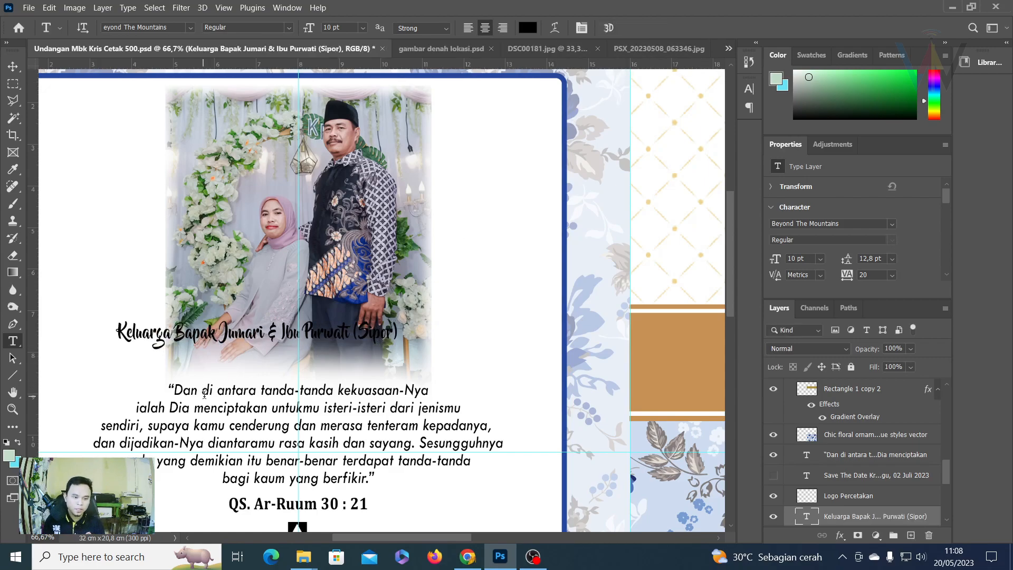
click(204, 390)
click(629, 28)
click(118, 331)
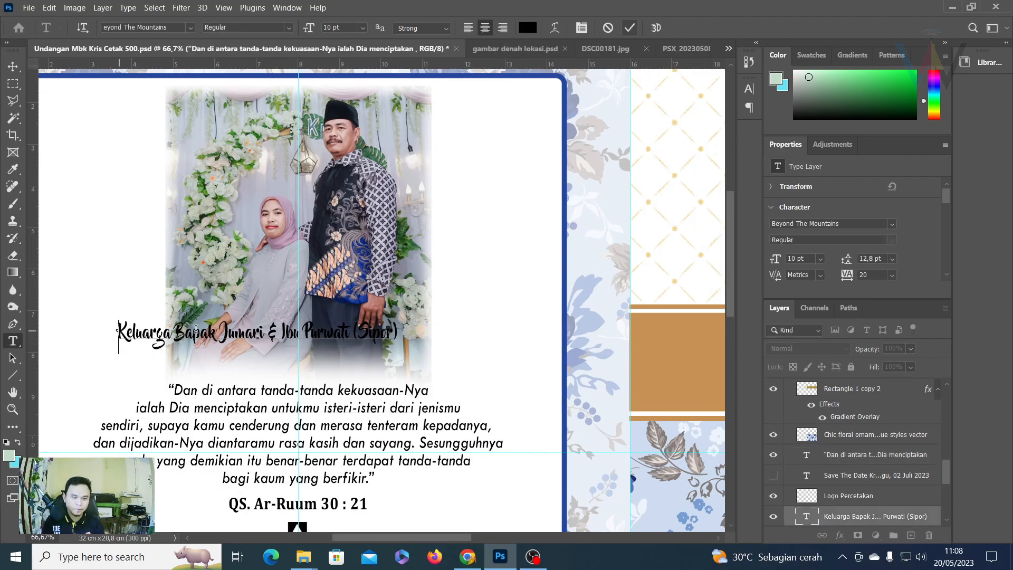
Set the caption in Tw Cen MT Bold and break it after 'Keluarga' onto two lines.
key(ctrl+a)
click(174, 27)
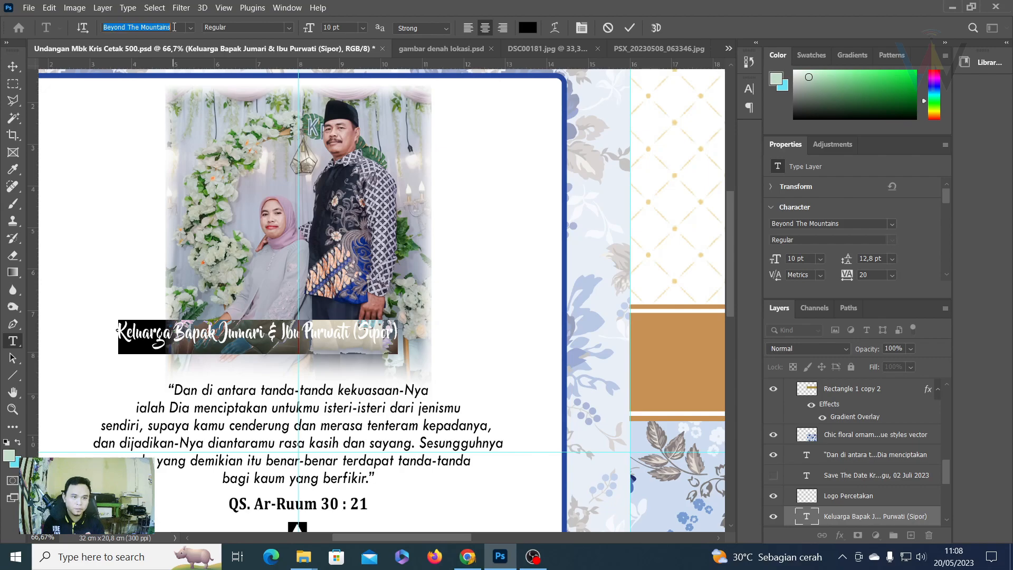
text(tw)
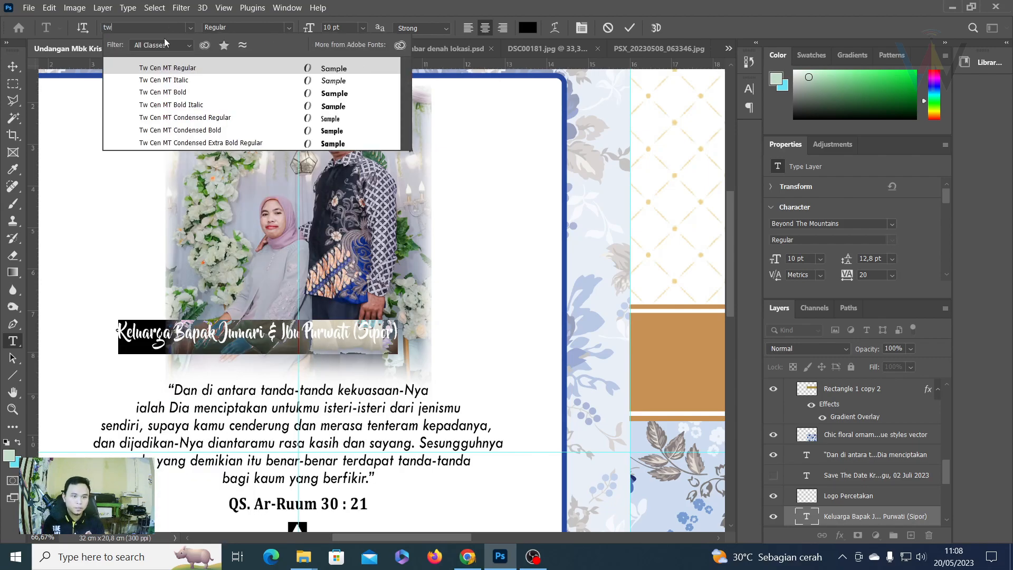
click(174, 92)
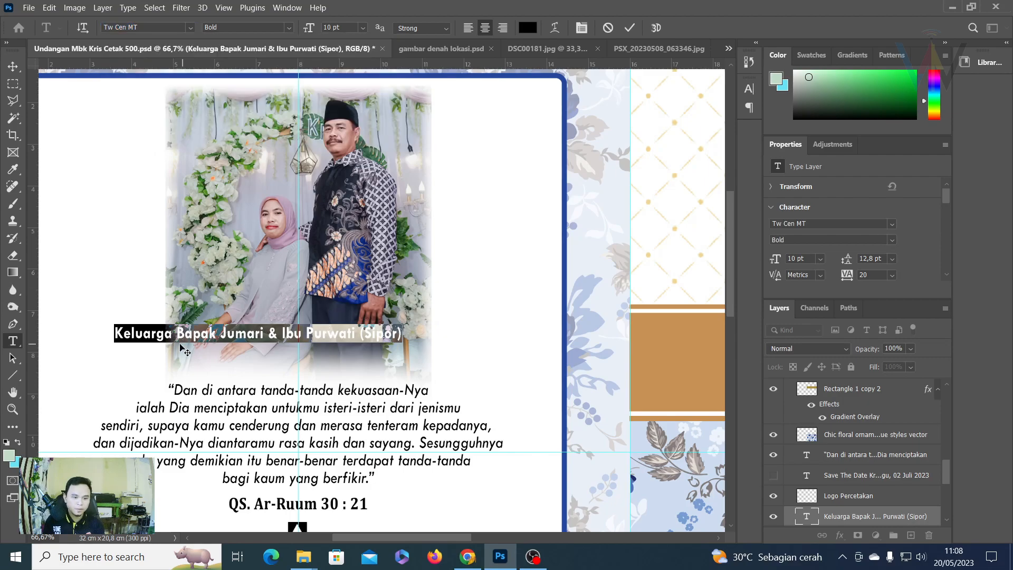
click(181, 328)
key(Return)
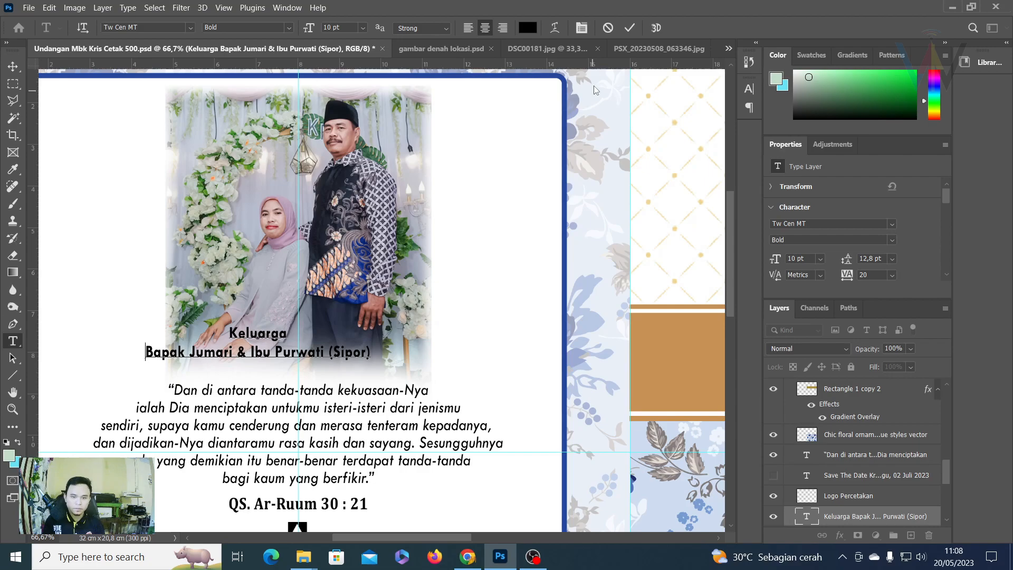
click(629, 27)
Centre the caption under the photo and nudge it onto the photo's bottom edge.
key(v)
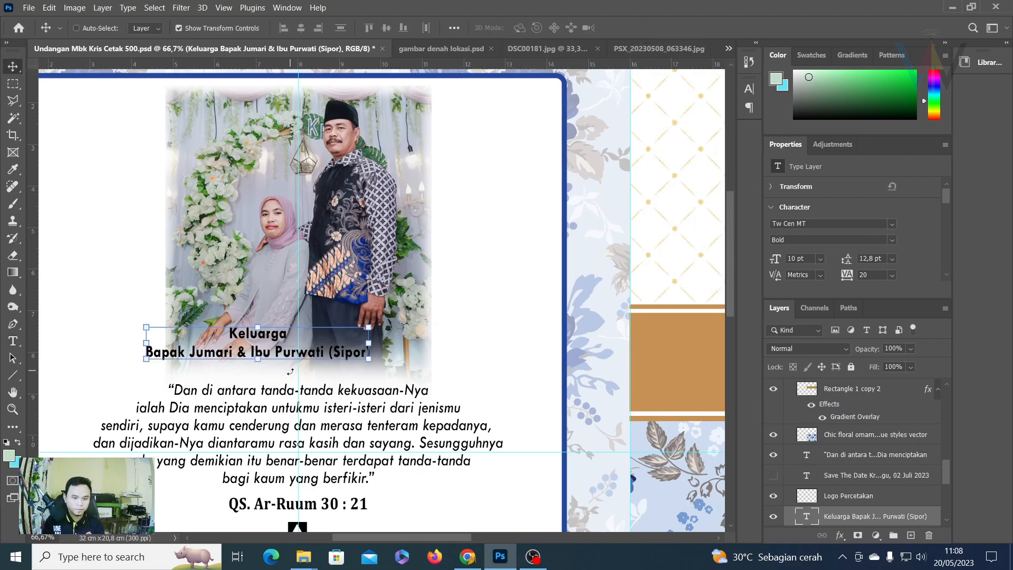
drag(306, 338, 333, 344)
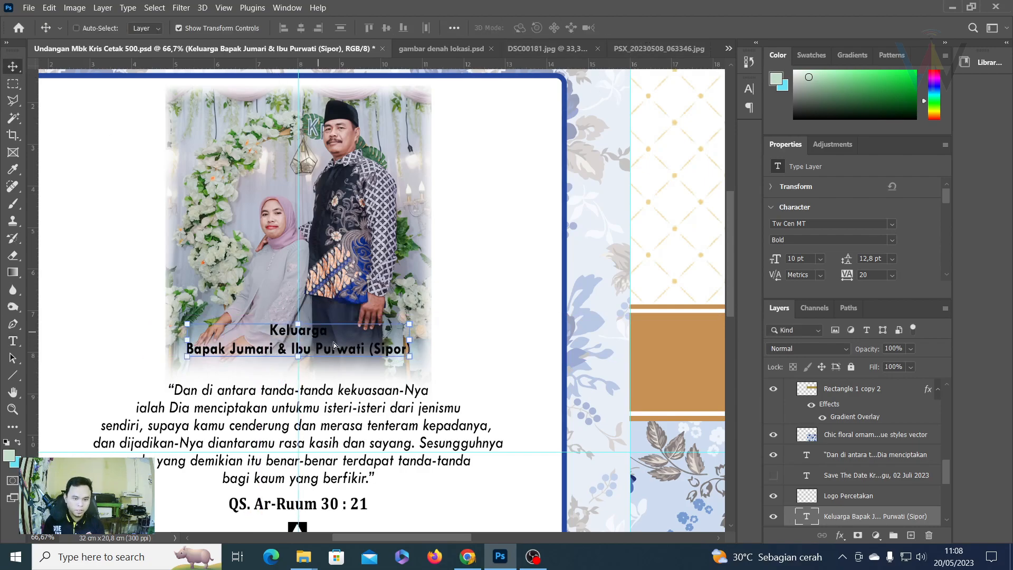
key(Right)
key(Right)
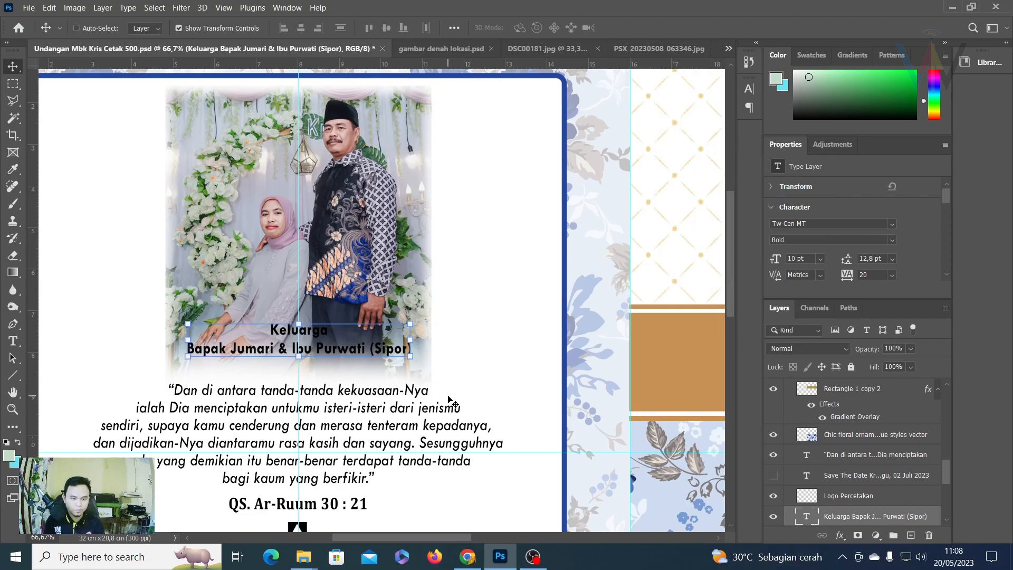
key(Down)
key(Down)
key(Down)
key(Down)
key(Down)
key(Down)
key(Down)
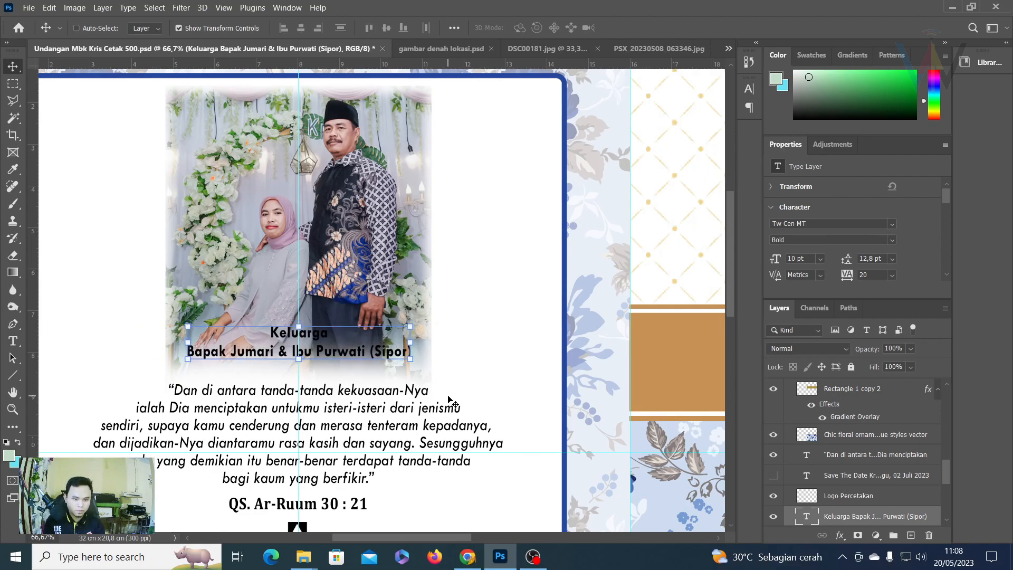
drag(326, 343, 325, 346)
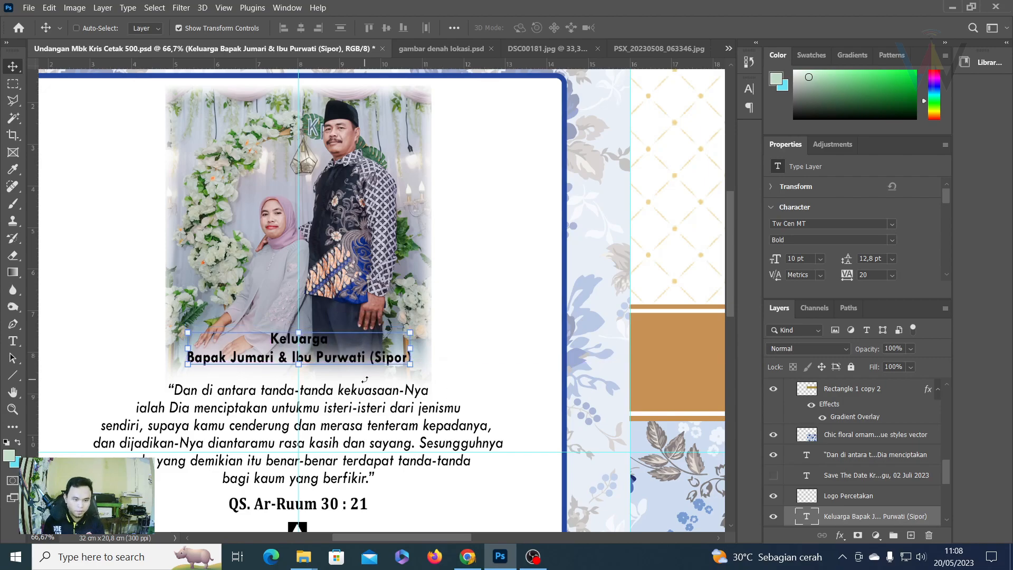
key(Up)
key(Up)
key(Up)
key(Up)
key(Up)
key(Up)
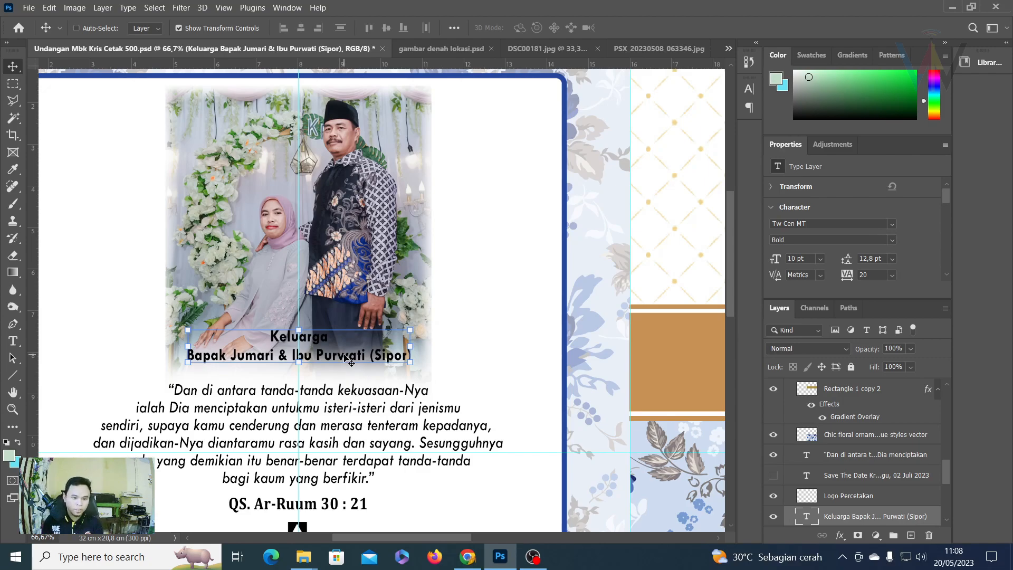
Give the caption layer a 5 px white Stroke positioned Outside.
double_click(934, 521)
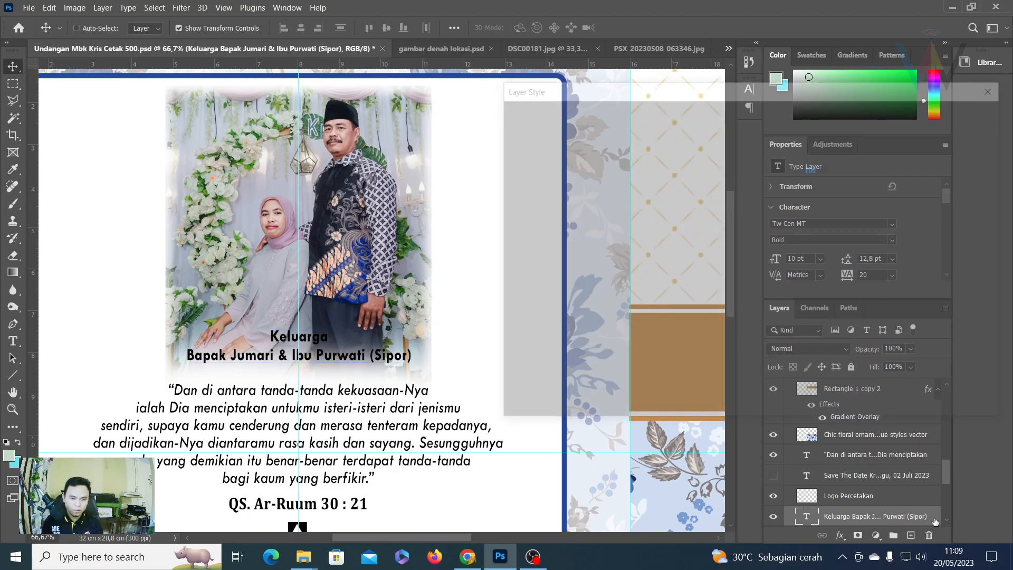
click(525, 218)
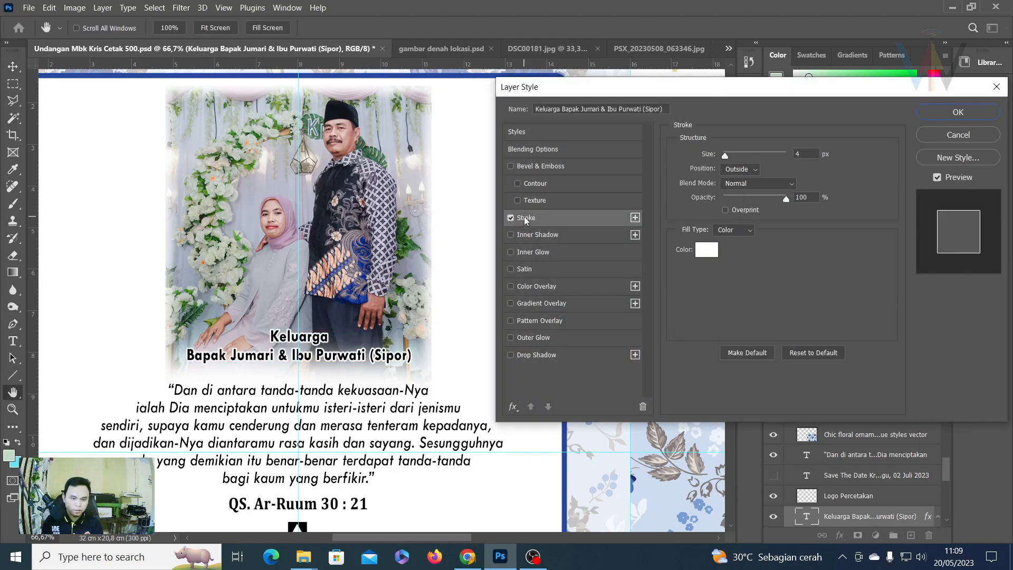
drag(797, 158, 779, 152)
text(5)
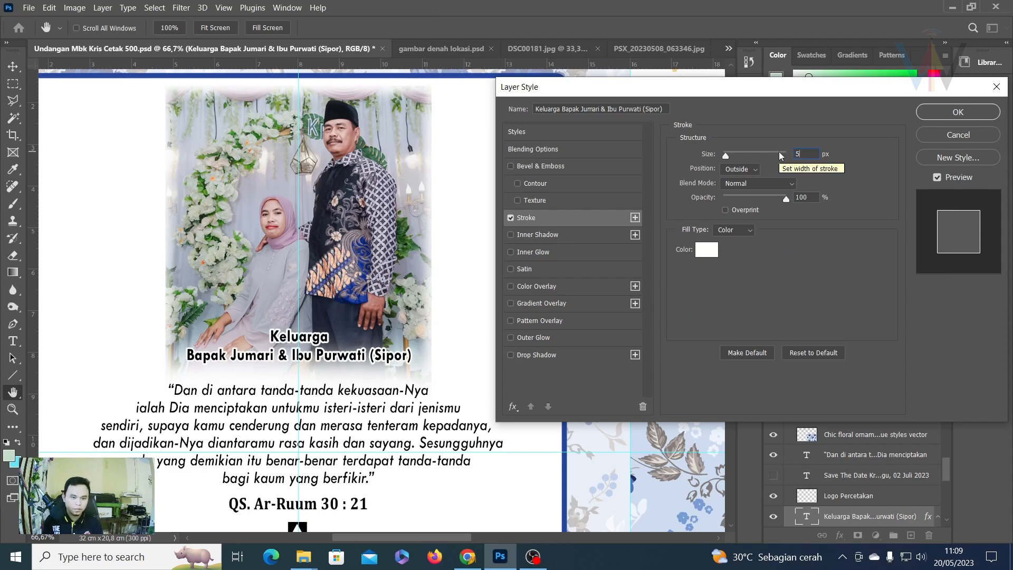
click(738, 167)
click(755, 172)
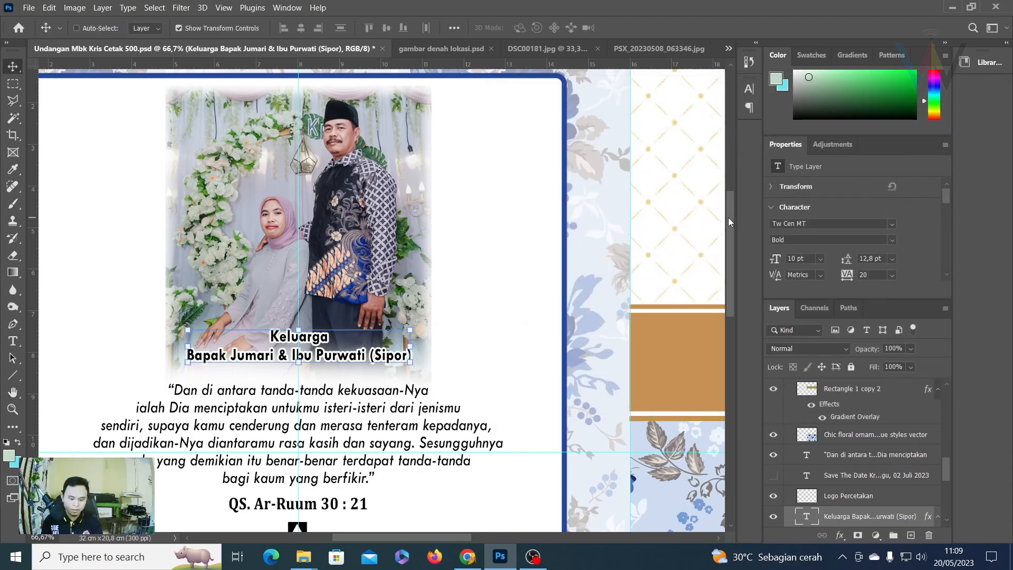
key(ctrl+0)
key(m)
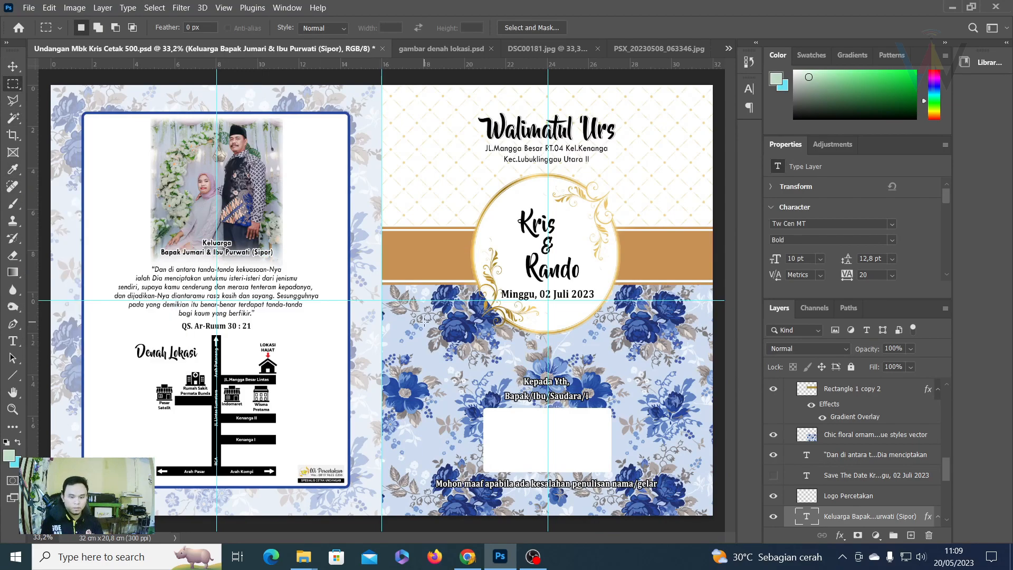
scroll(942, 438, up, 10)
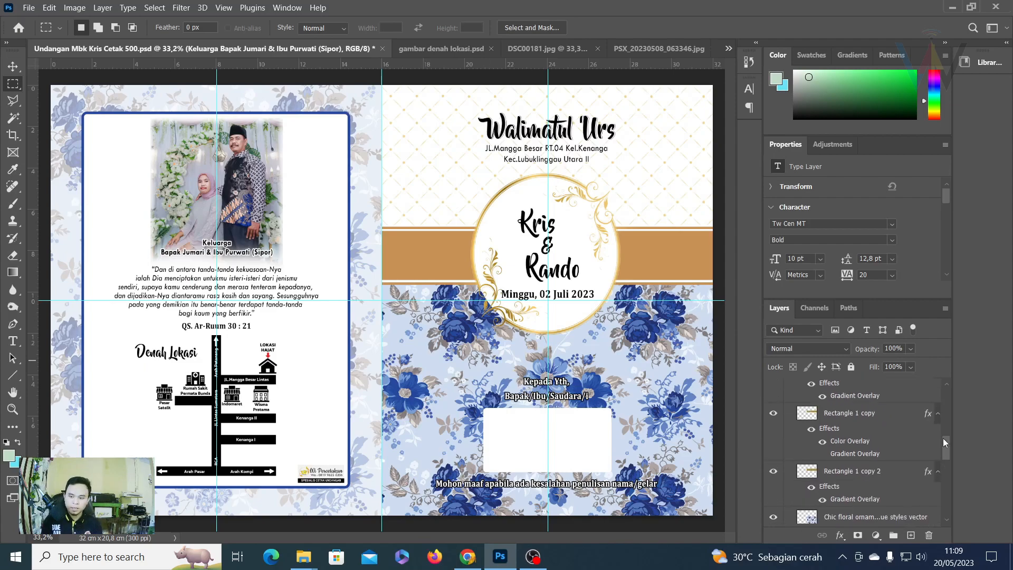
click(788, 402)
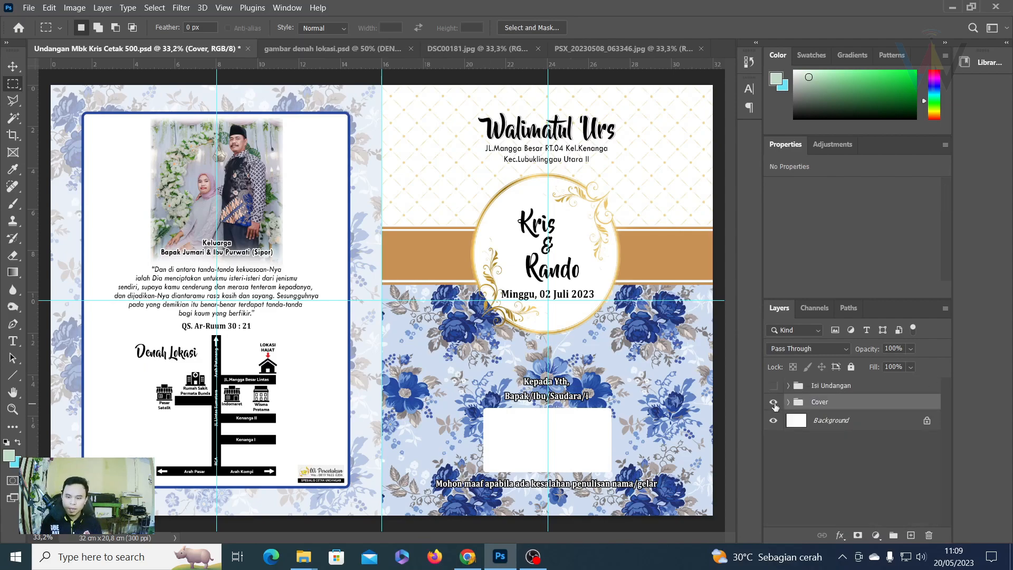
click(773, 402)
click(773, 386)
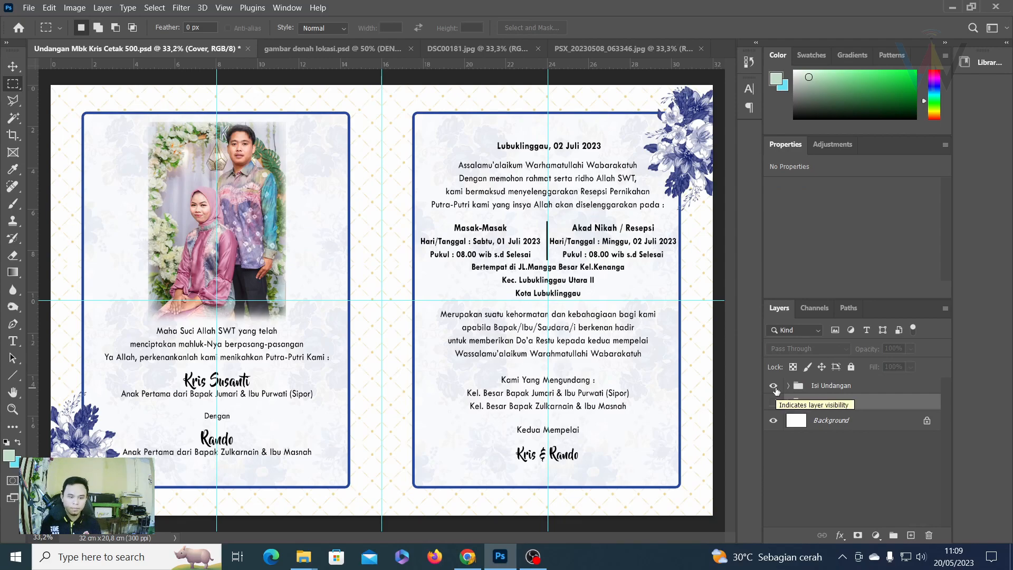
click(773, 385)
click(774, 402)
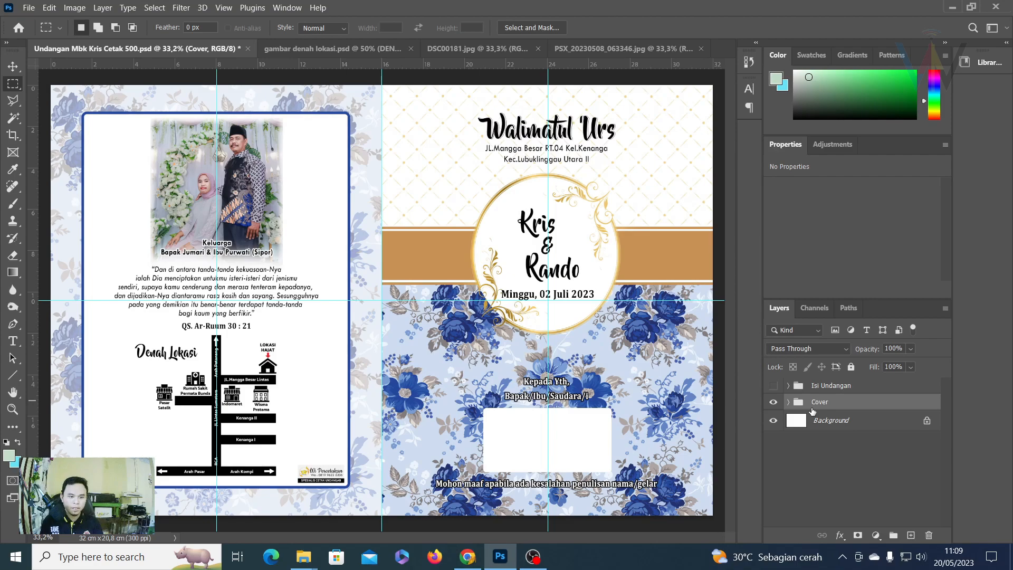
Save a copy of the spread as a JPEG file named Cover.
click(29, 8)
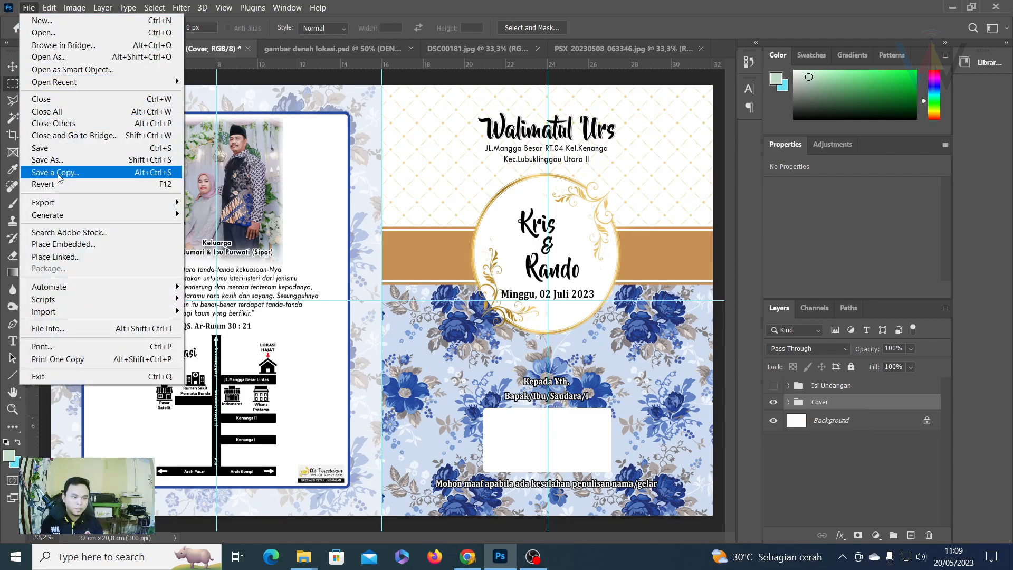
click(58, 174)
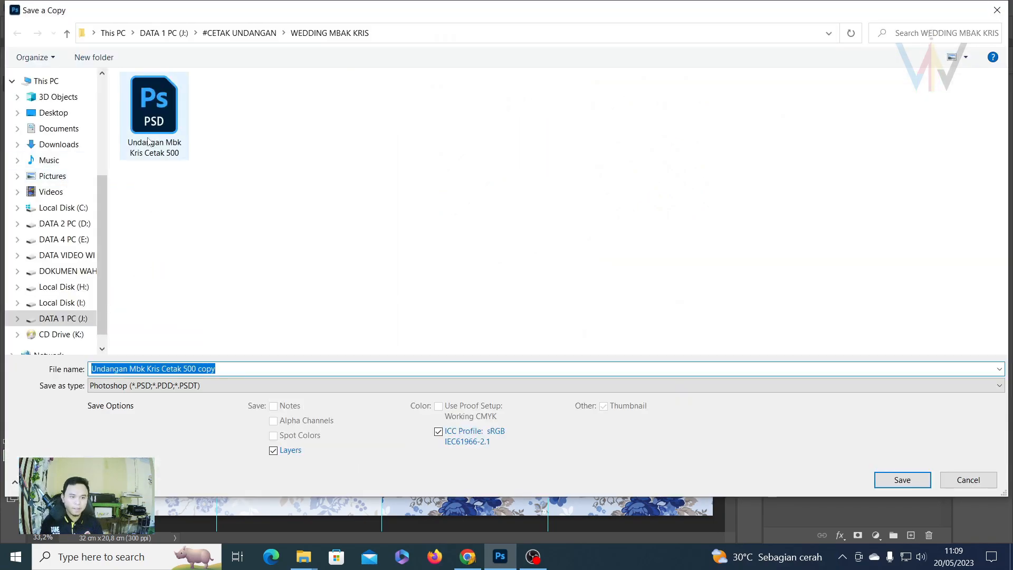
text(Cover)
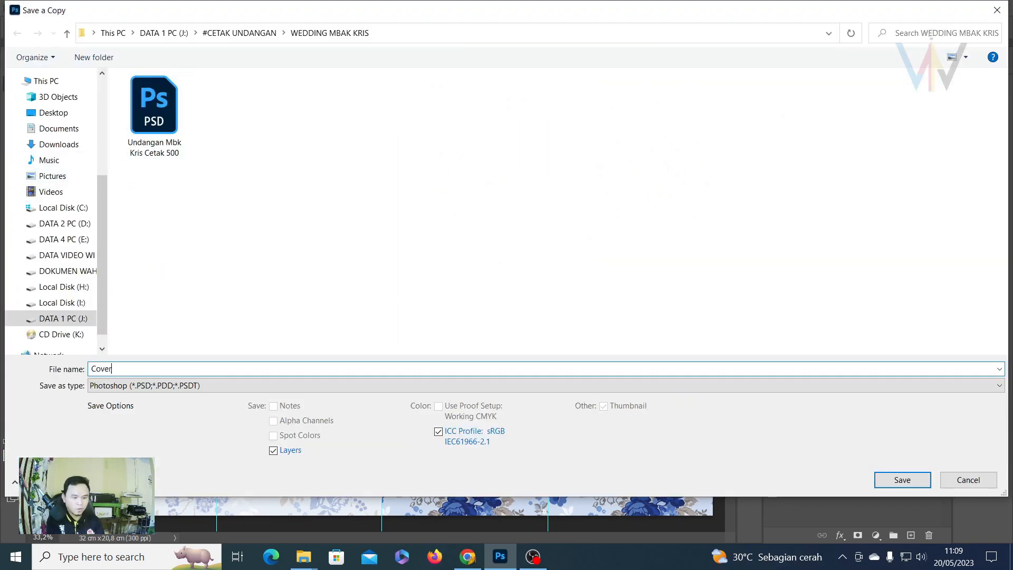
click(114, 386)
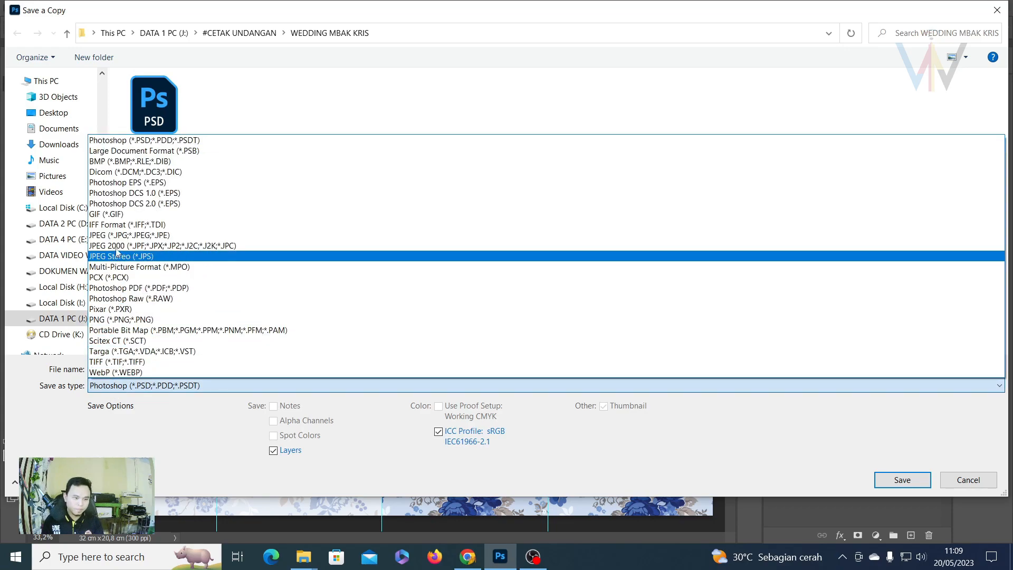
click(114, 235)
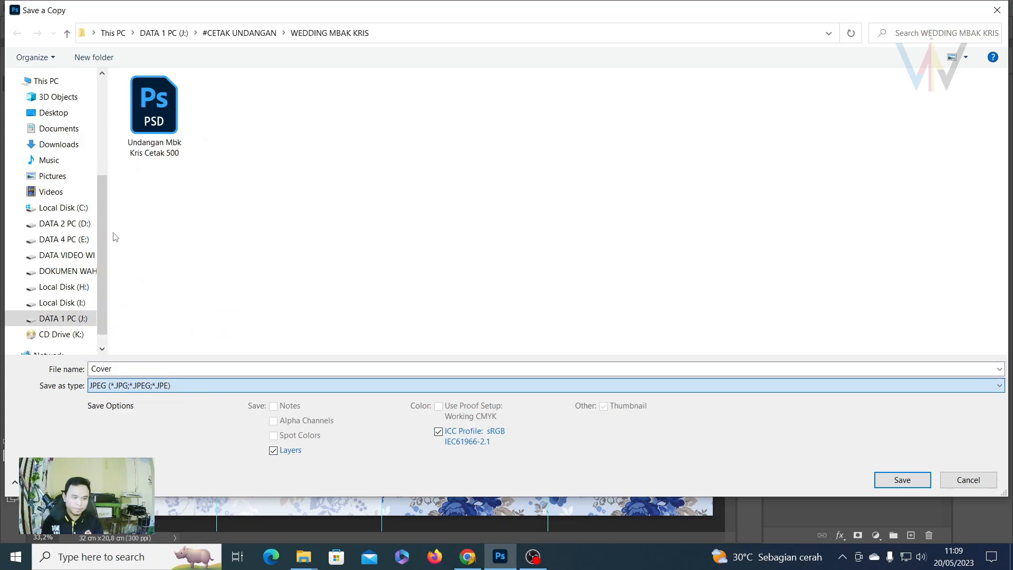
click(903, 482)
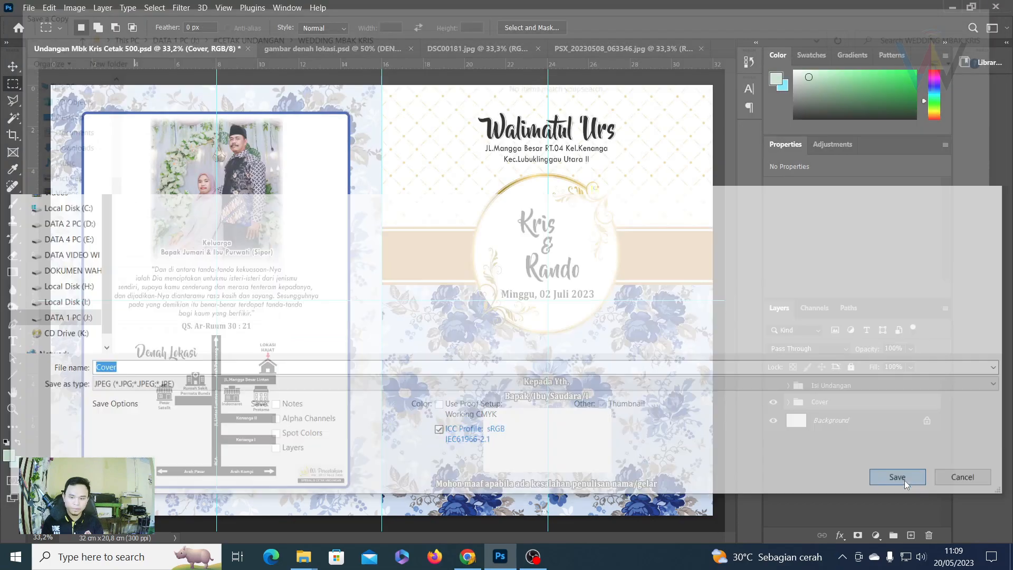